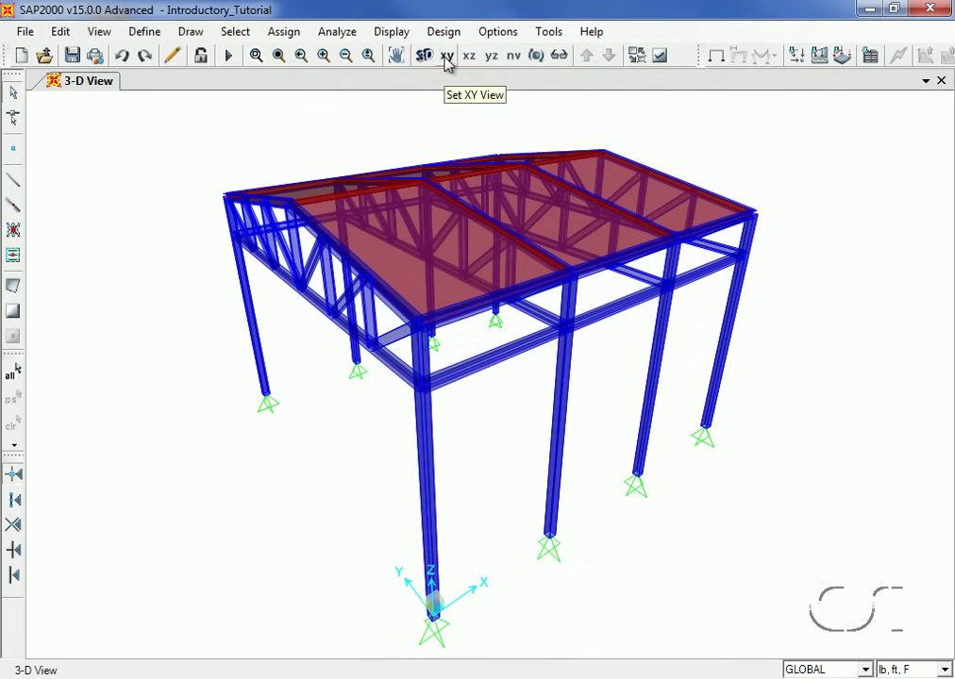
left_click(190, 32)
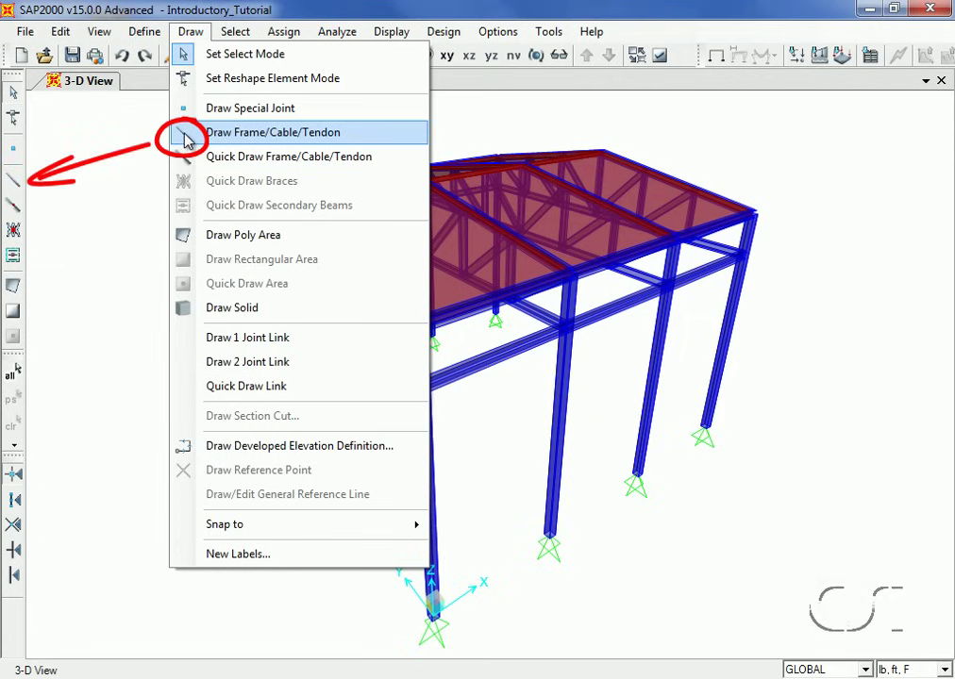
mouse_move(151, 38)
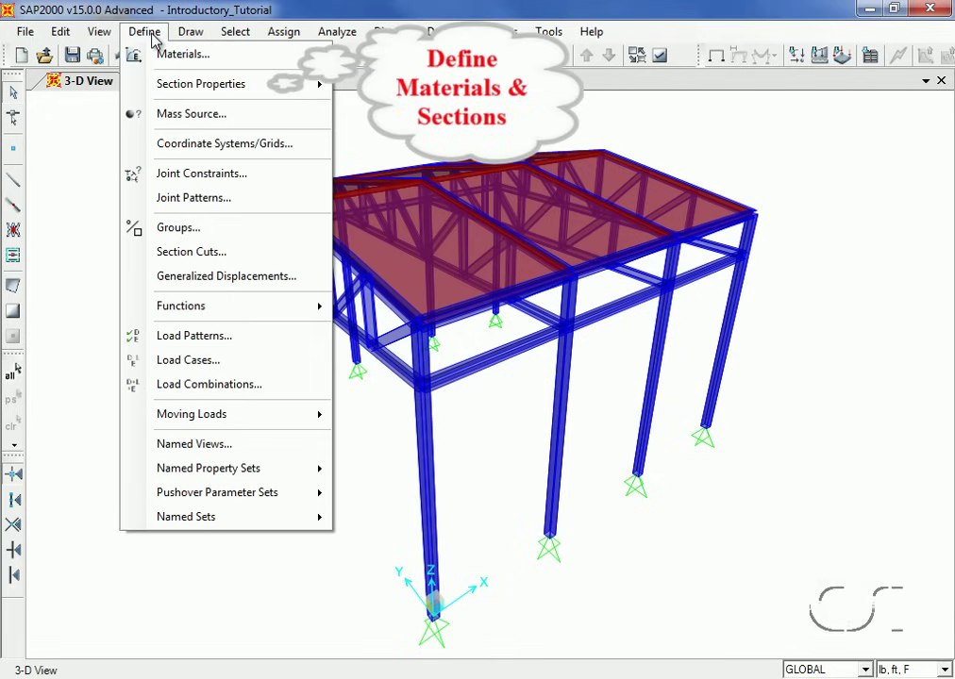
mouse_move(185, 36)
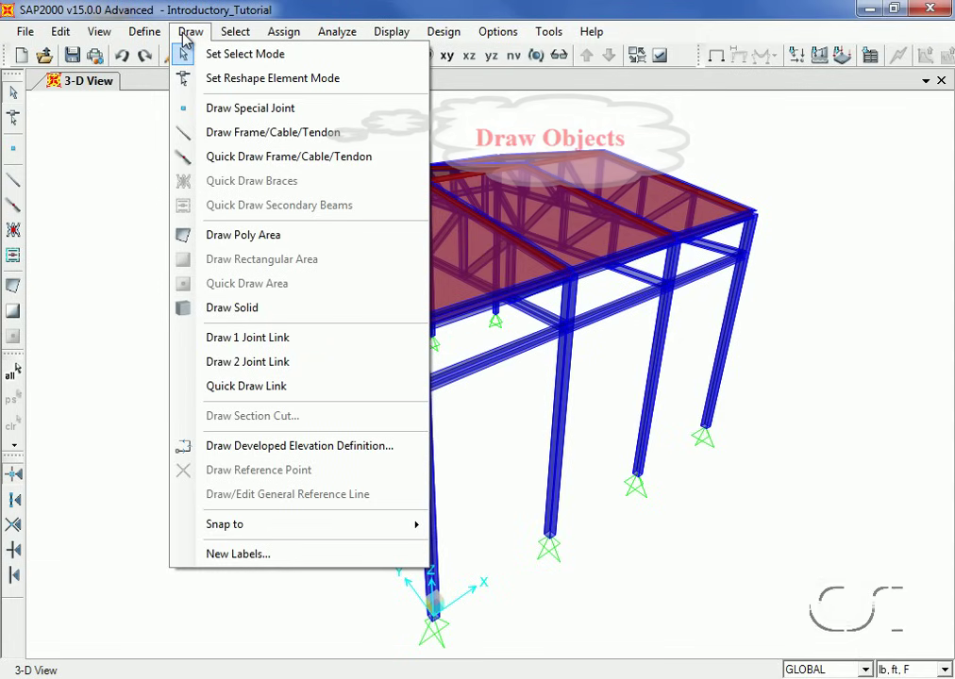
mouse_move(216, 36)
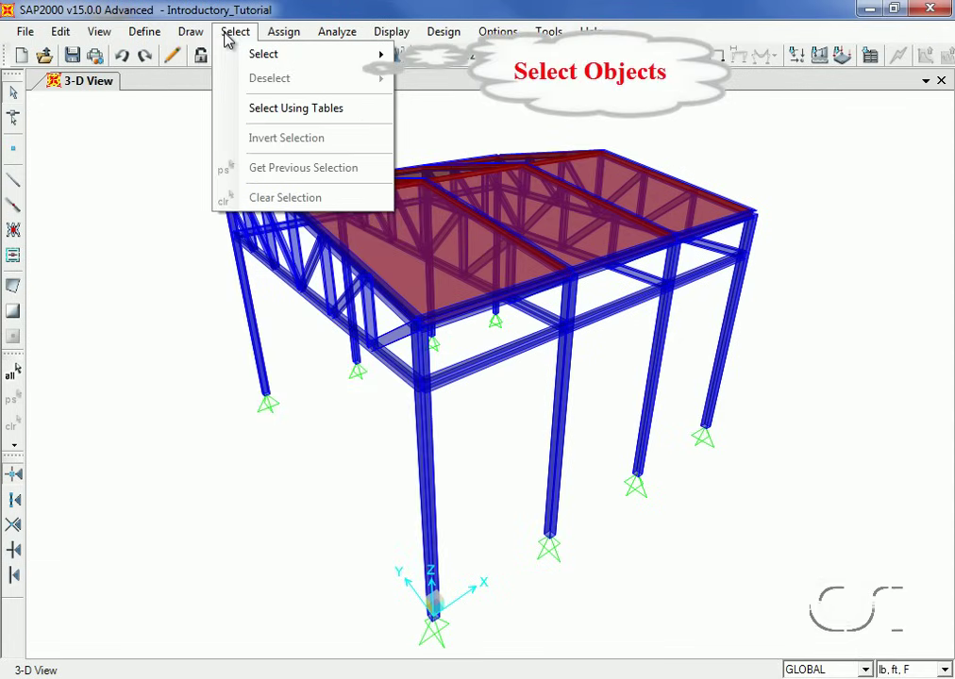
mouse_move(274, 39)
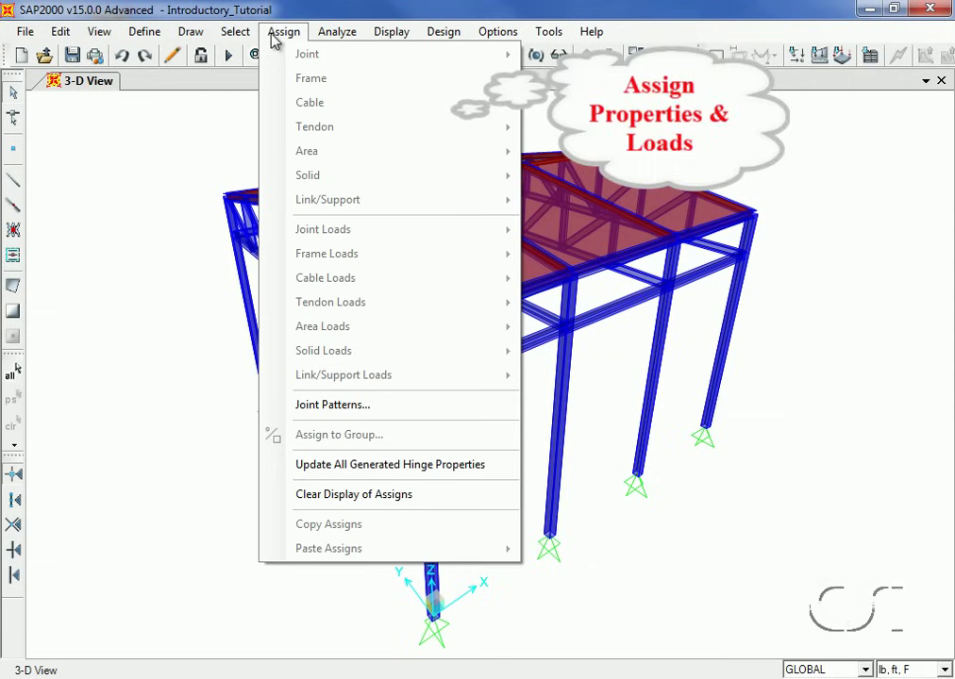
mouse_move(341, 42)
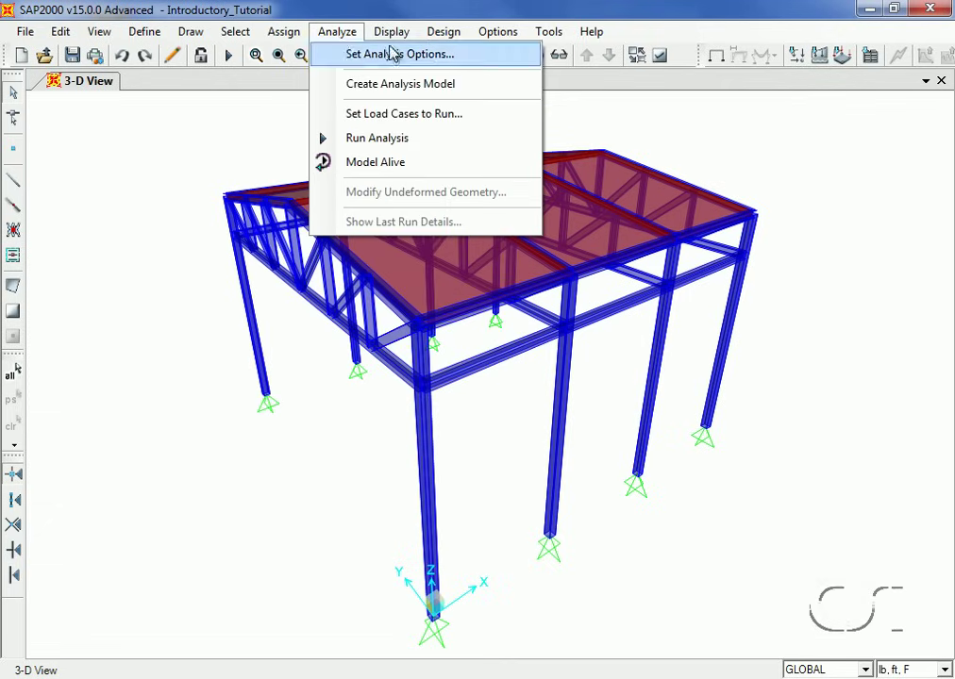
mouse_move(439, 36)
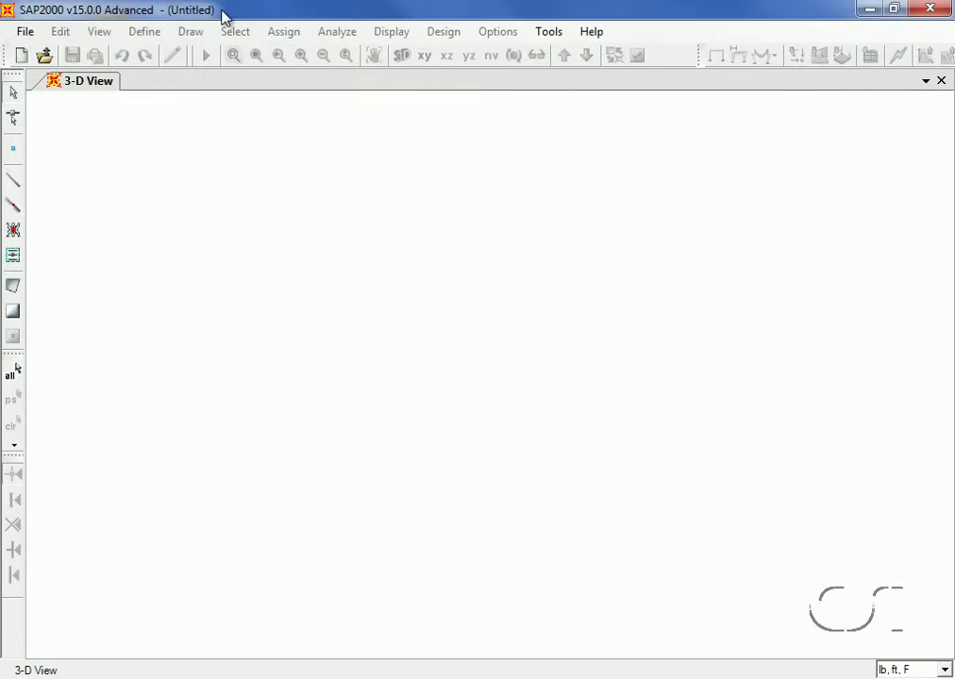
Start a new model from the Grid Only template with lb, ft, F as the base units.
left_click(33, 34)
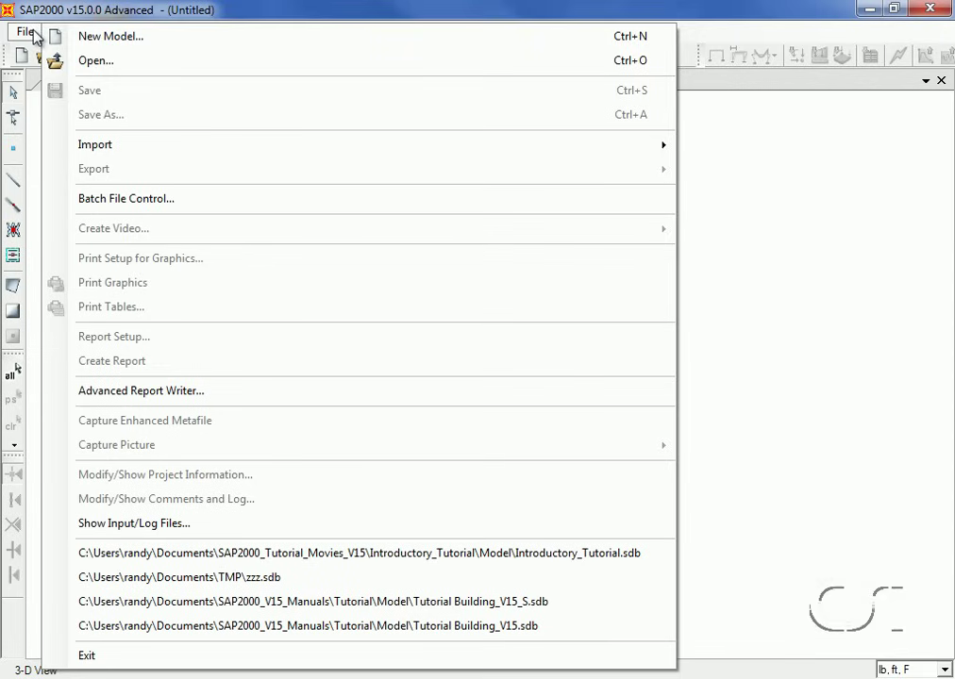
left_click(113, 36)
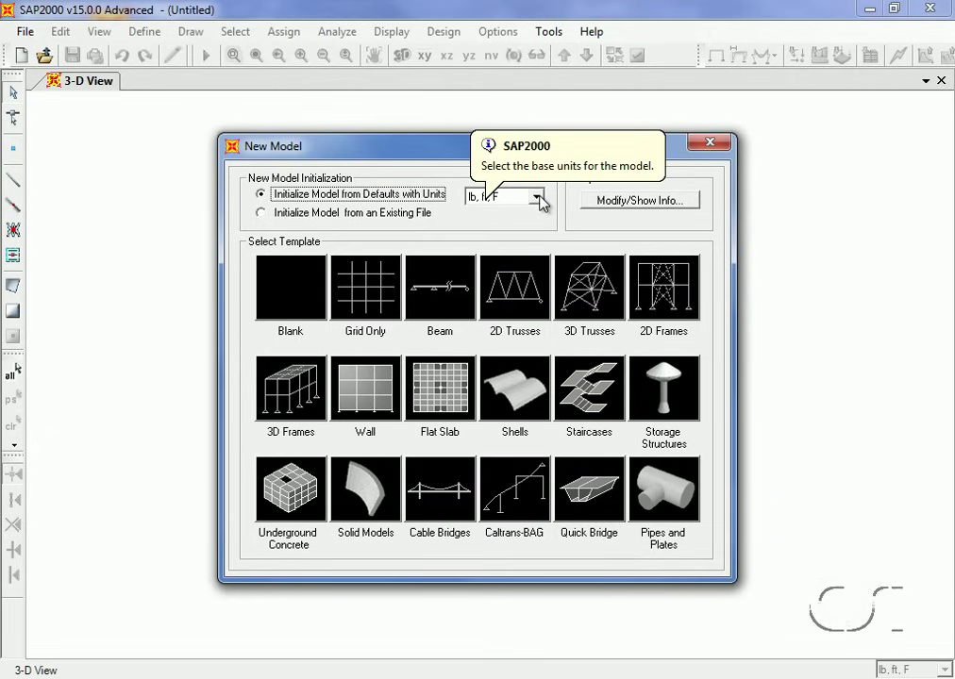
left_click(536, 197)
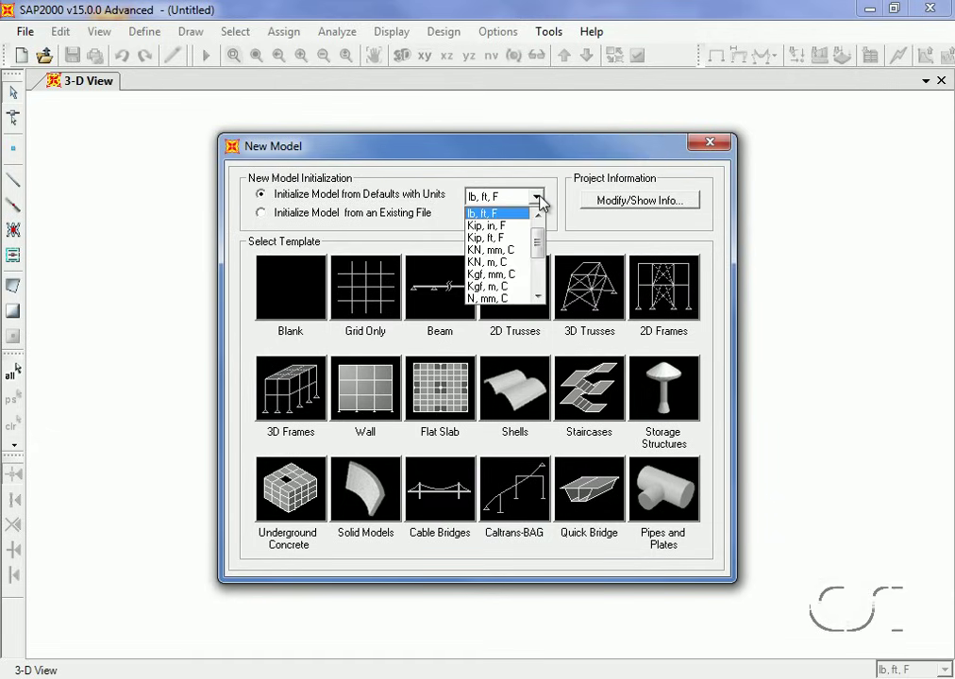
left_click(537, 198)
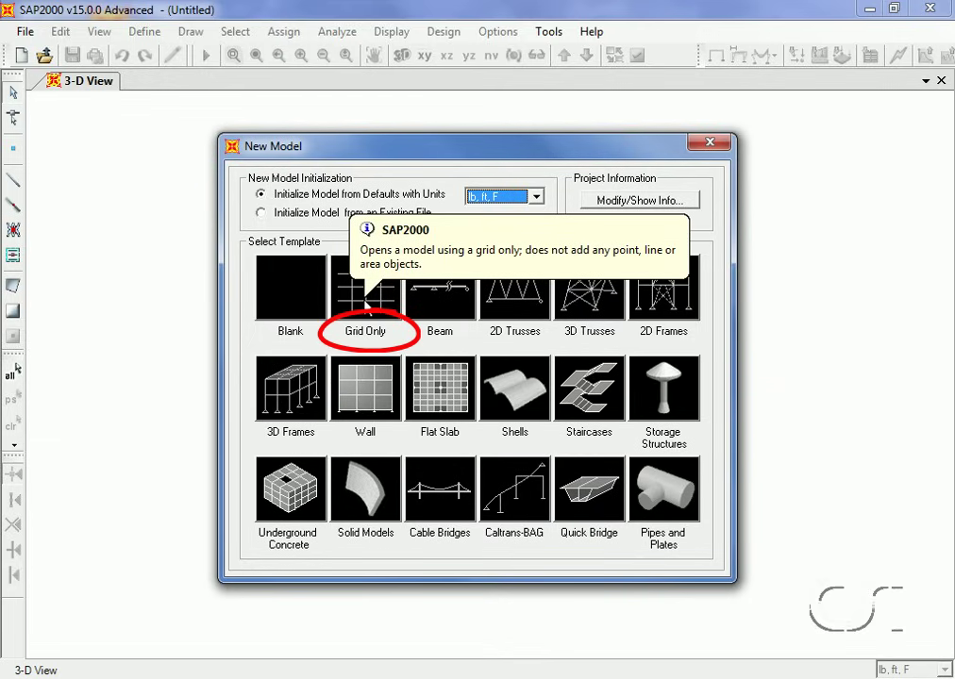
left_click(366, 305)
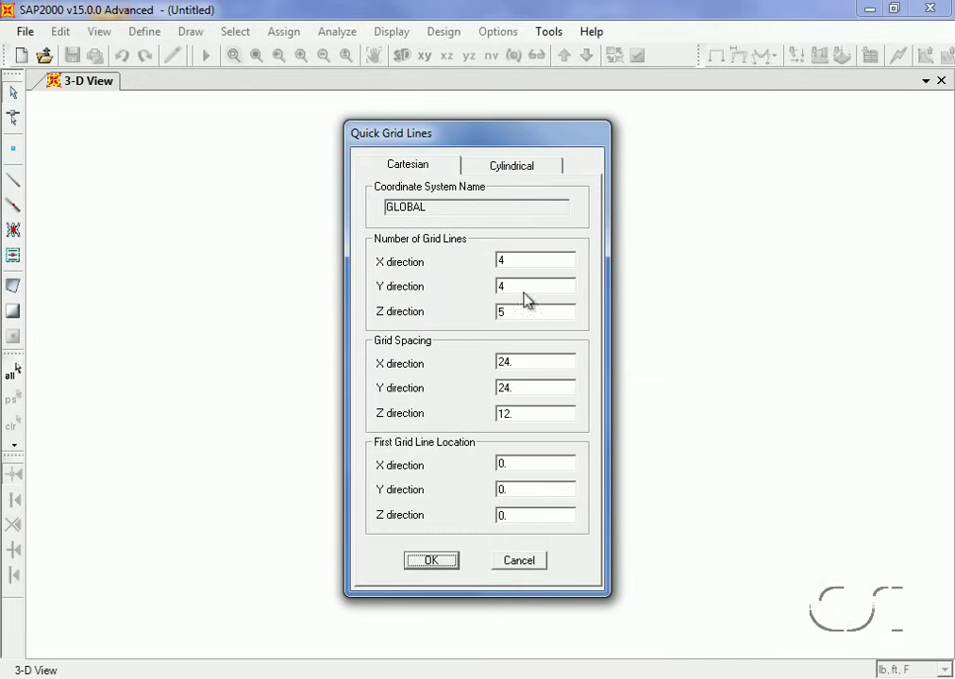
Set the number of Cartesian grid lines to 2 in X, 7 in Y and 3 in Z.
double_click(518, 262)
type("2")
double_click(512, 287)
type("7")
double_click(512, 312)
type("3")
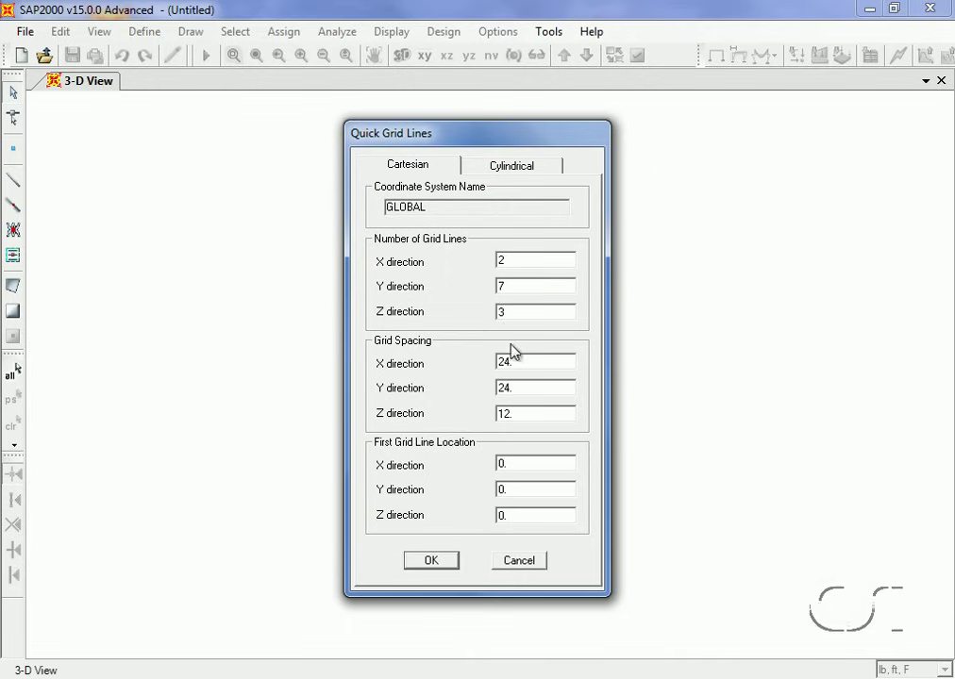
Set the grid spacing to 36 ft in X, 72in in Y and 20 ft in Z, and generate the grid.
double_click(514, 358)
type("36")
double_click(514, 385)
type("72")
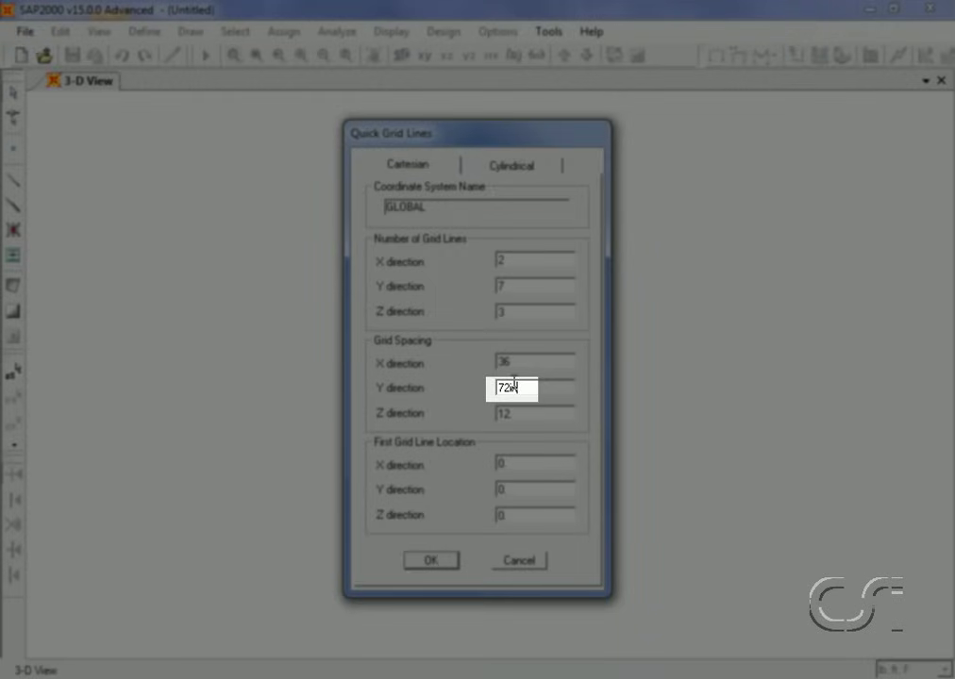
type("in")
double_click(505, 412)
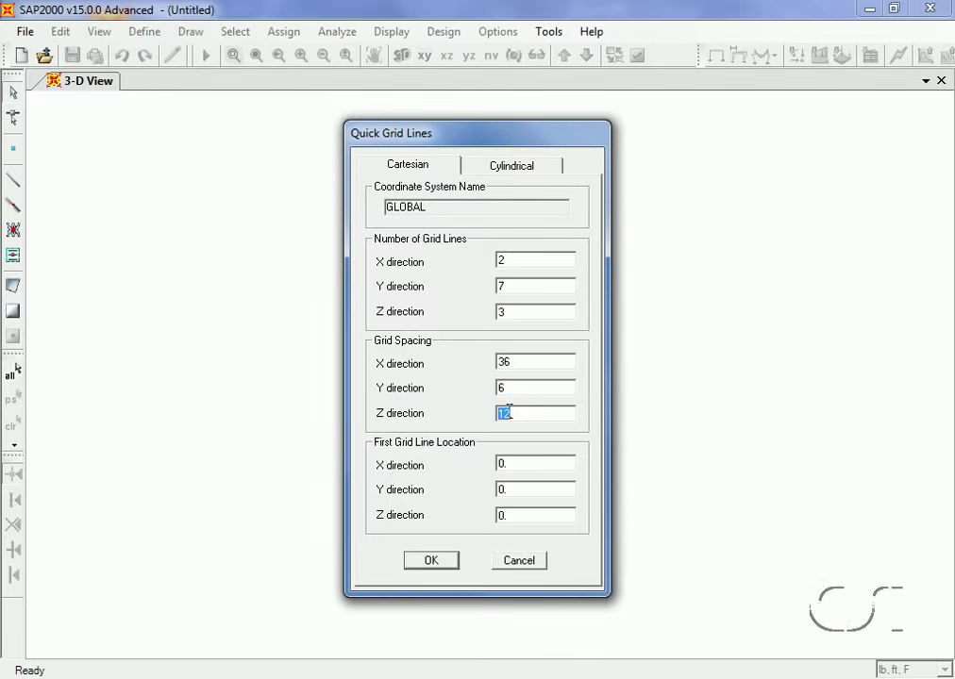
type("20")
left_click(431, 560)
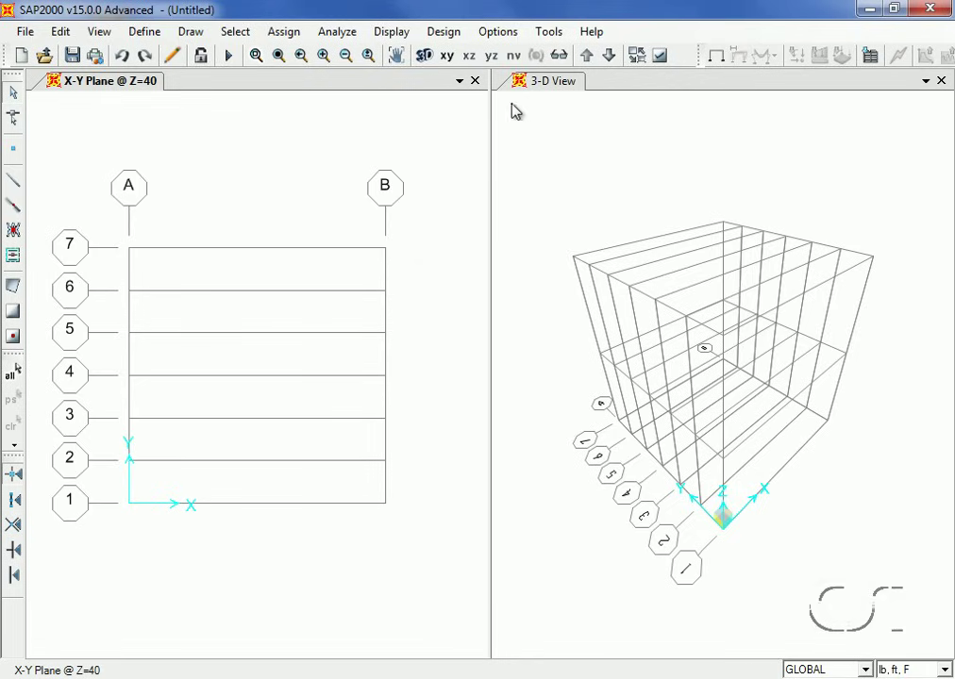
left_click(459, 81)
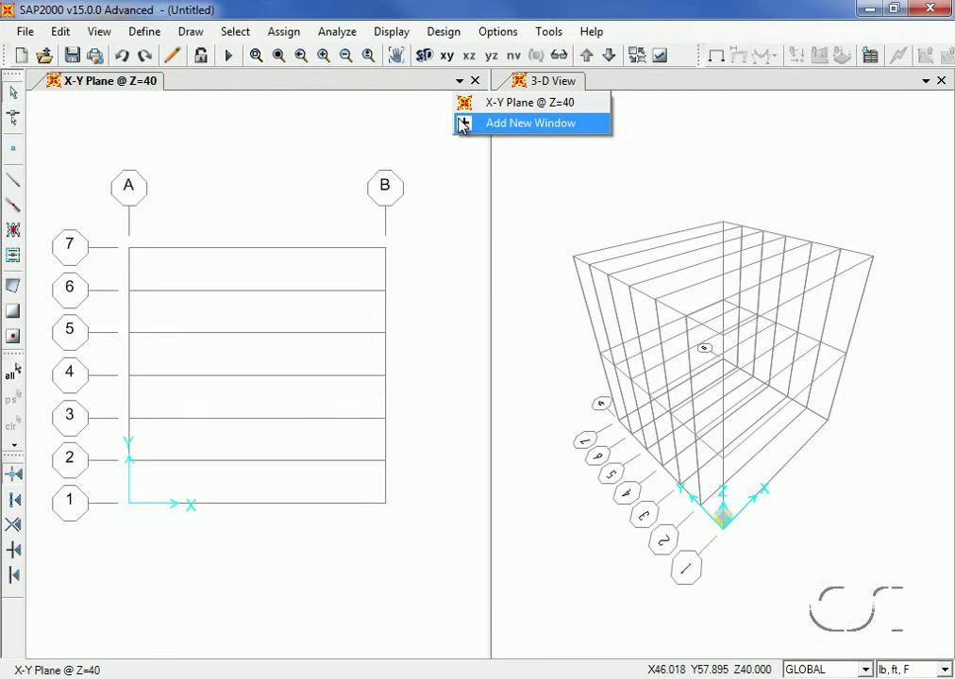
left_click(422, 125)
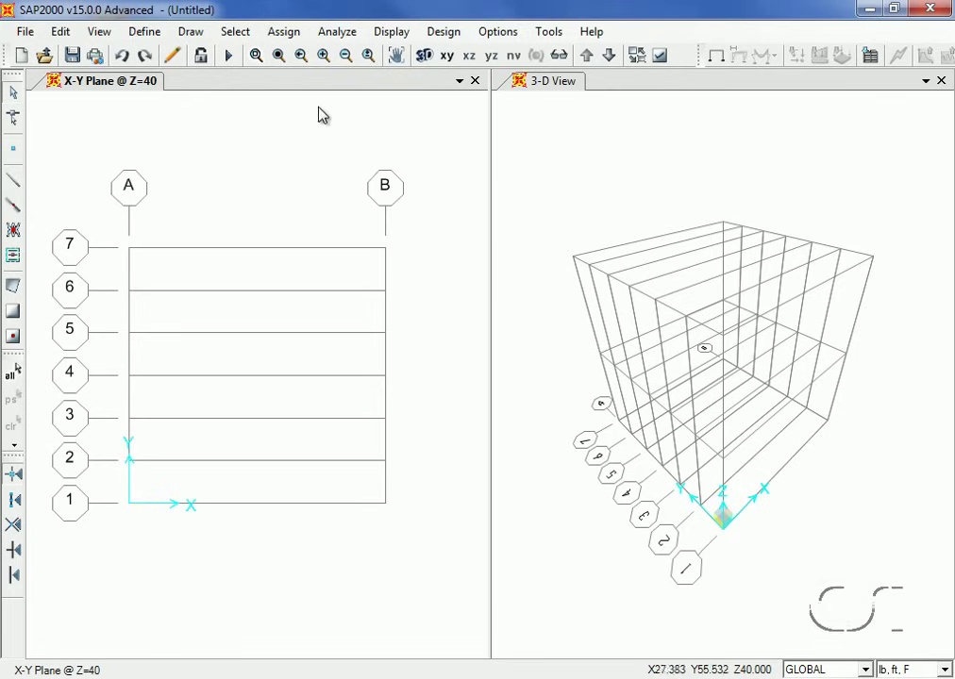
Modify the GLOBAL grid system so that grid line Z3 has an ordinate of 24 ft.
left_click(147, 34)
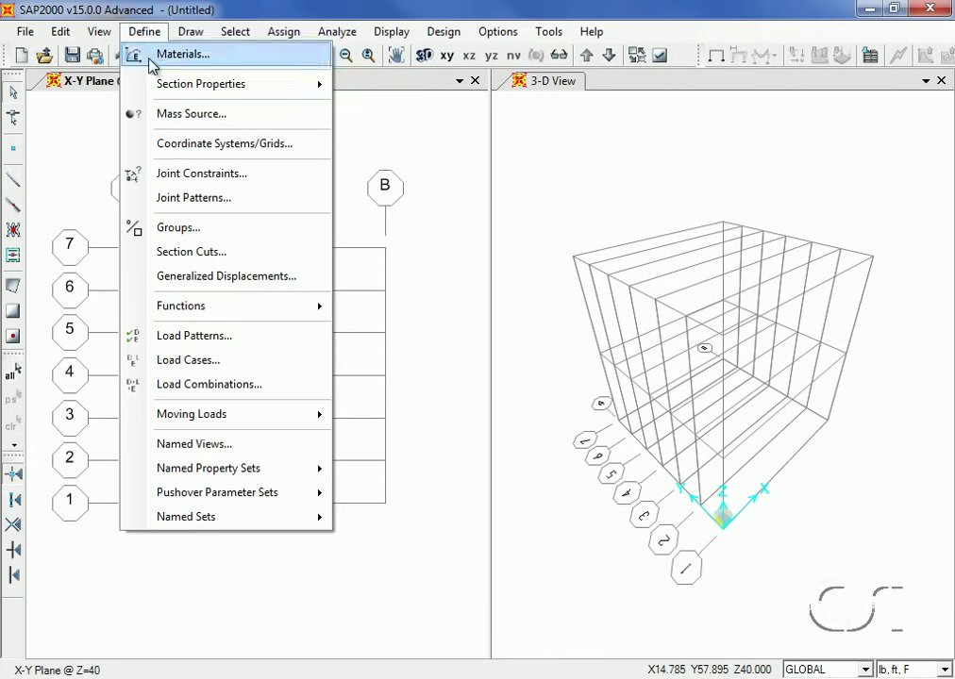
left_click(268, 154)
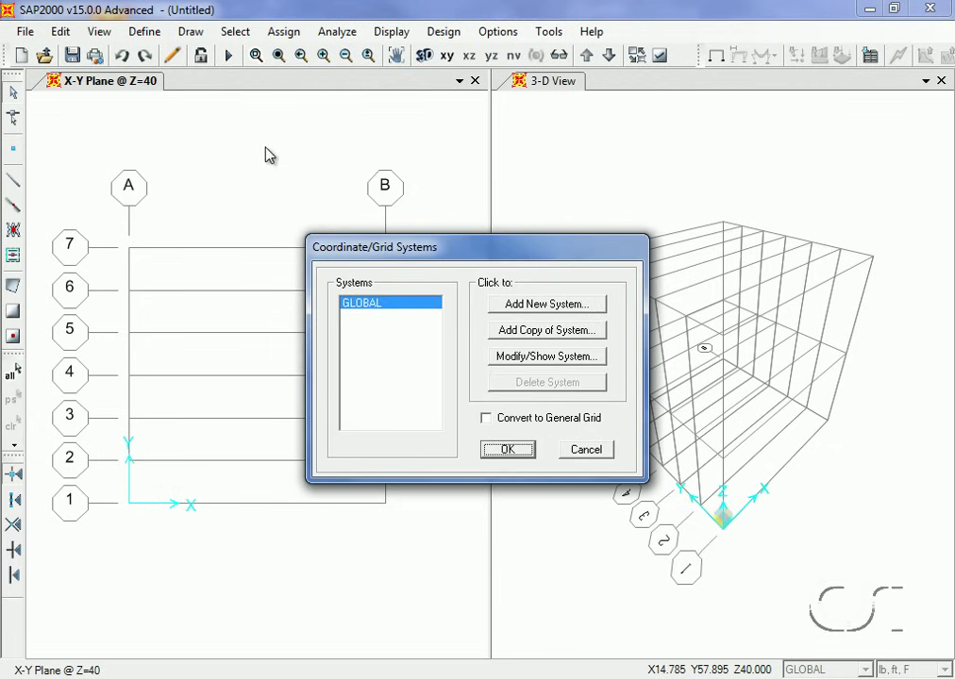
left_click(563, 358)
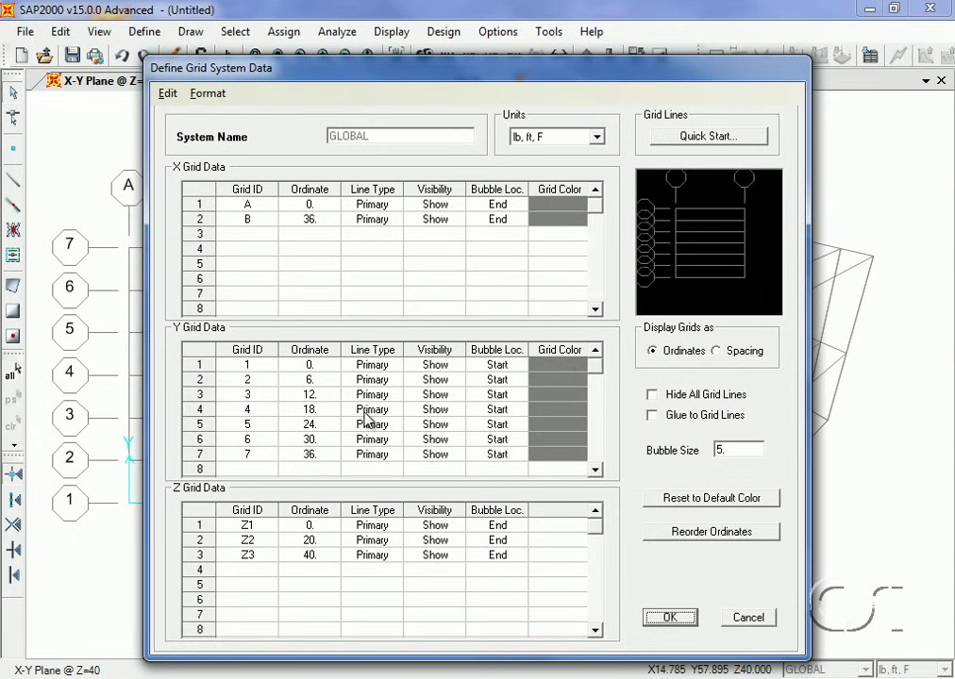
left_click(312, 556)
type("2")
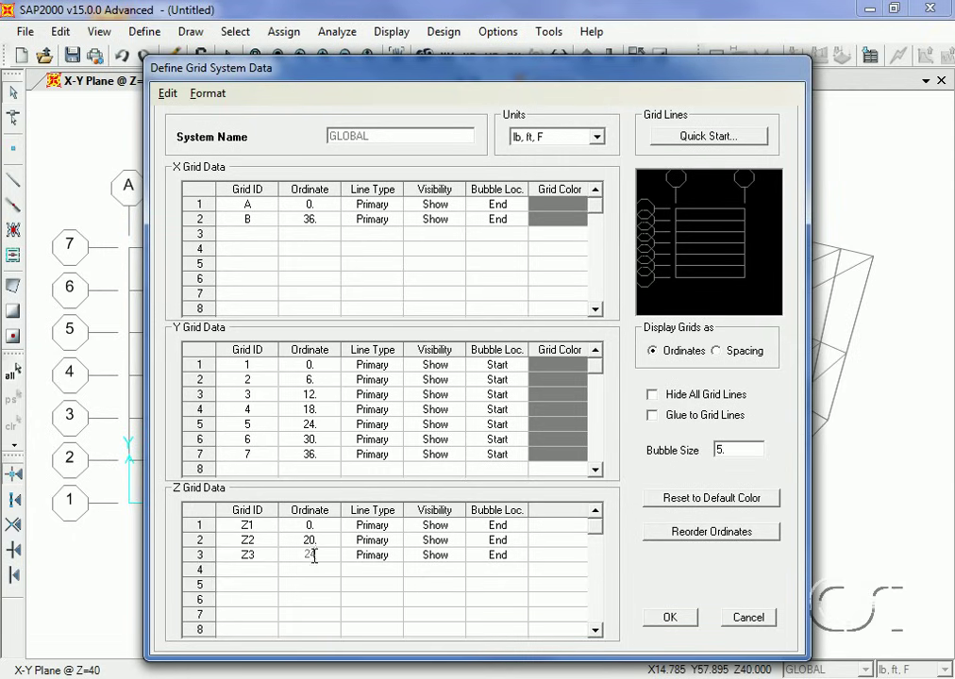
type("4")
left_click(668, 619)
left_click(668, 619)
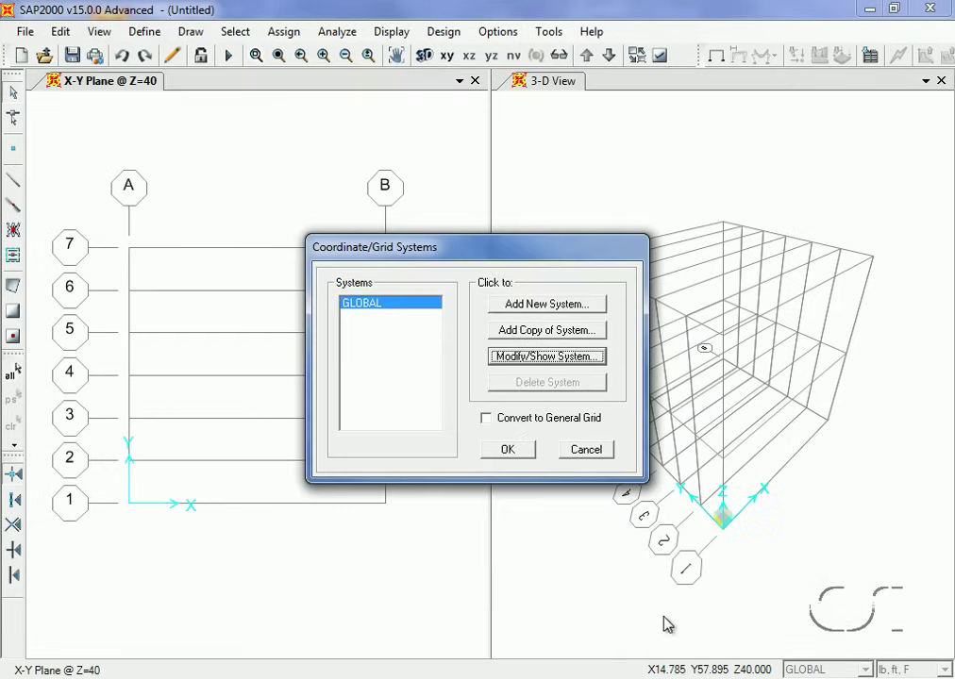
left_click(509, 450)
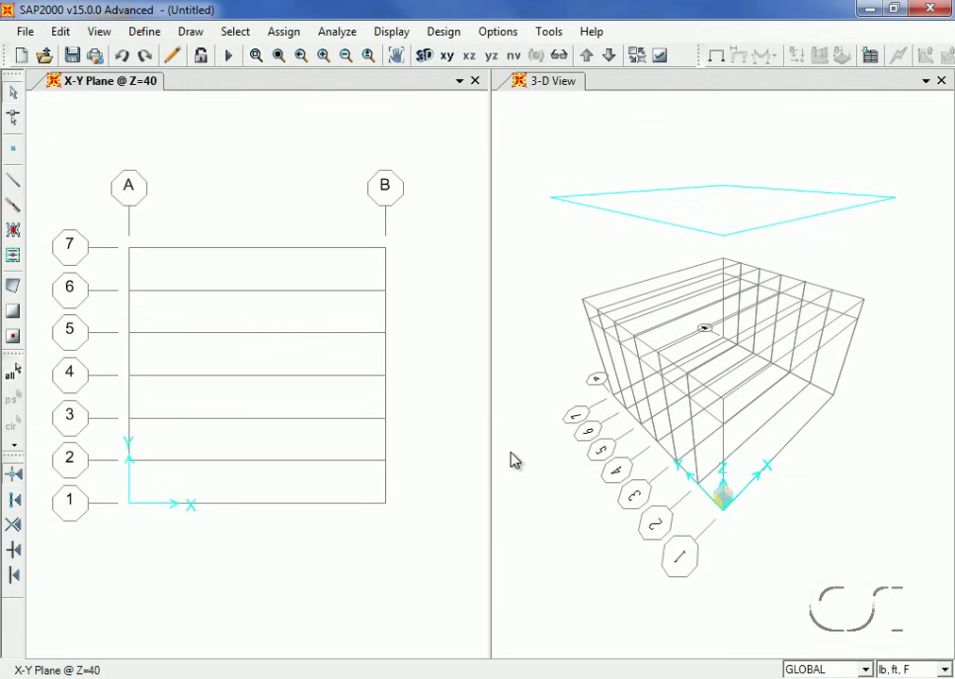
Add a quick steel material with the specification ASTM A500 Grade B, Fy 46 (HSS Rect.).
left_click(144, 33)
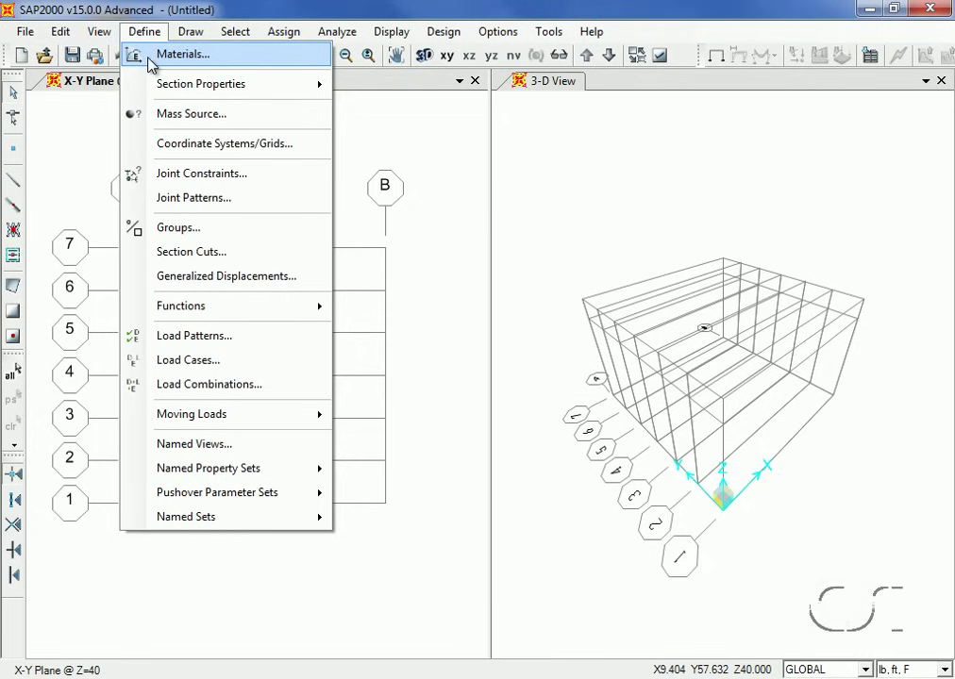
left_click(213, 58)
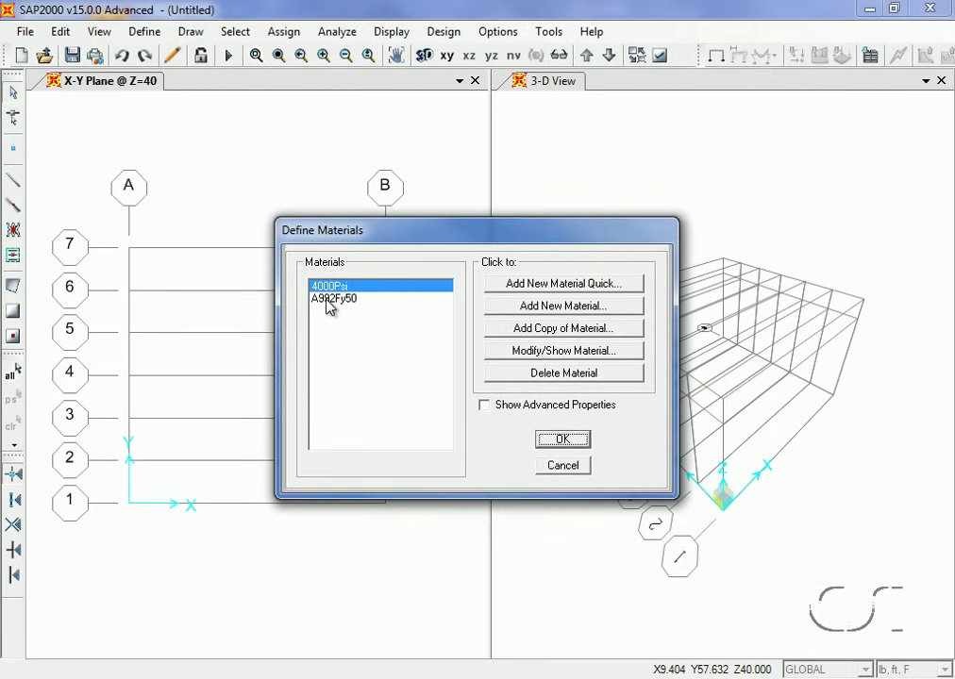
left_click(554, 289)
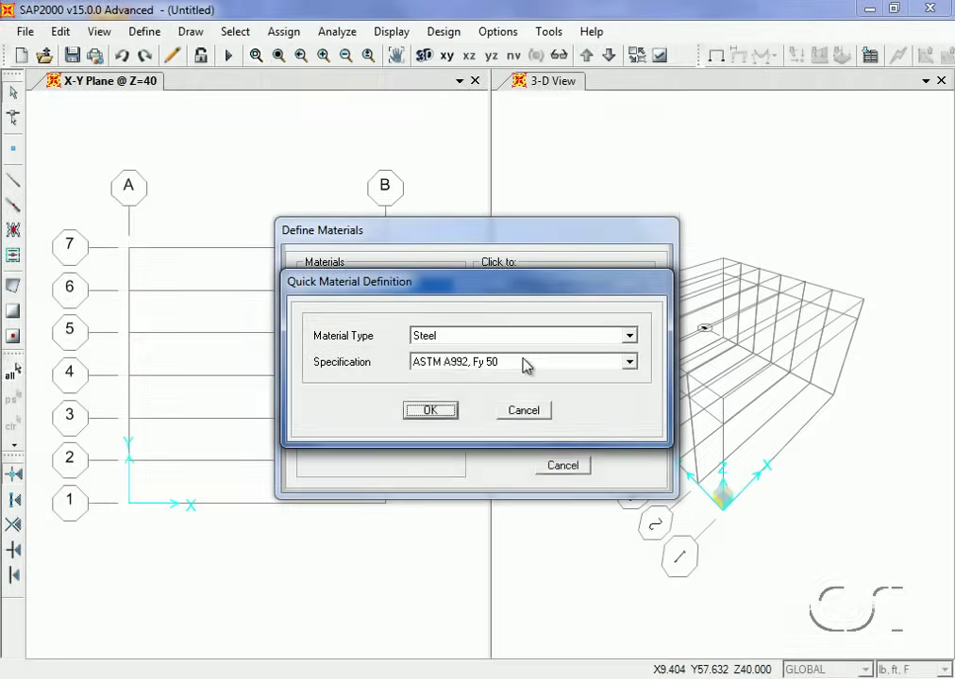
left_click(526, 363)
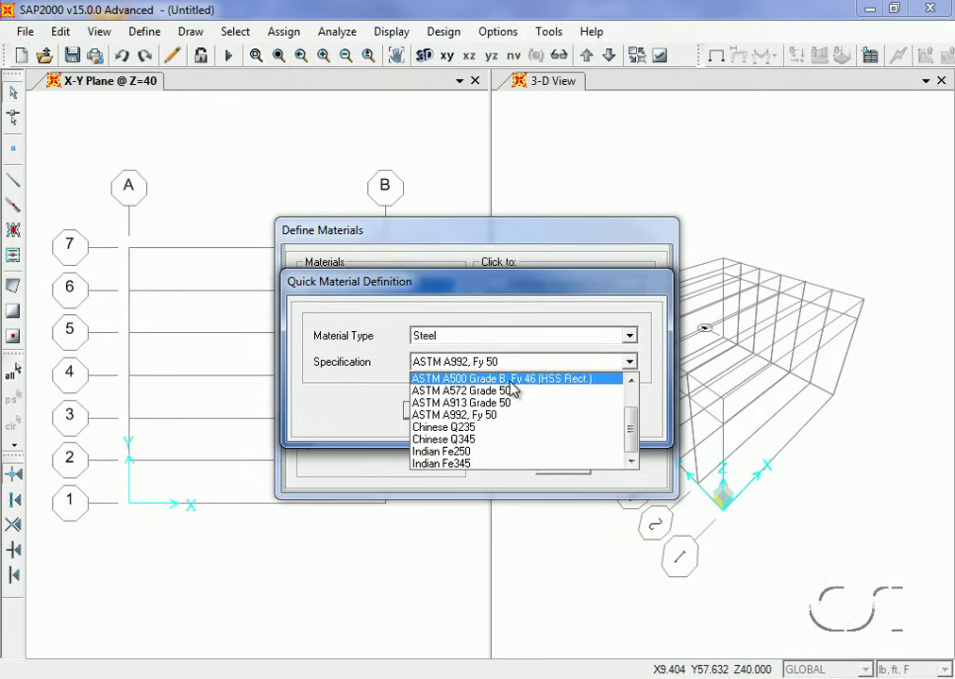
left_click(510, 379)
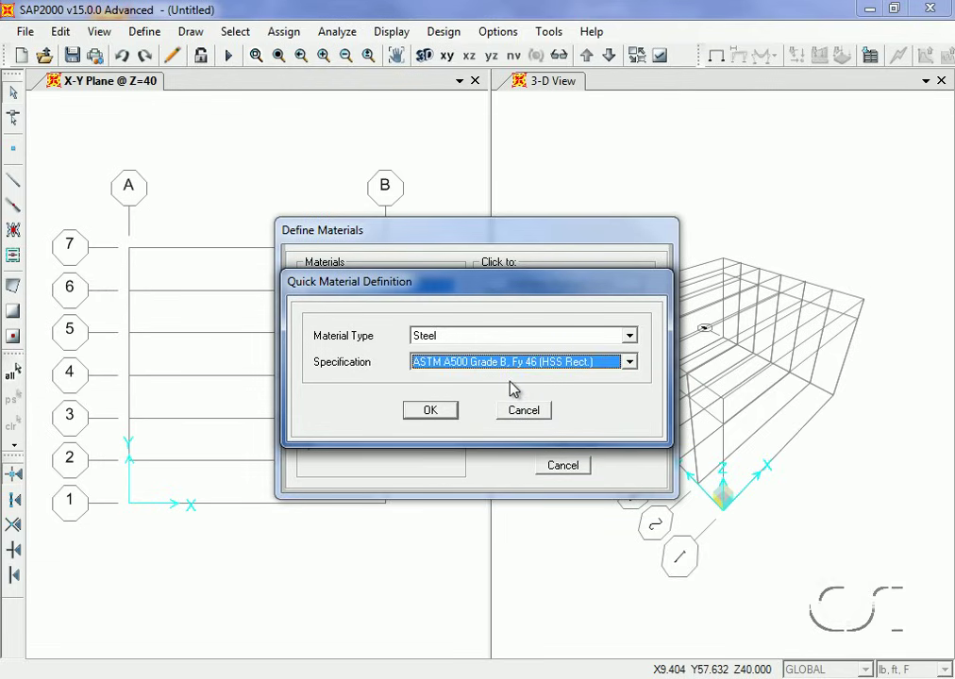
left_click(454, 412)
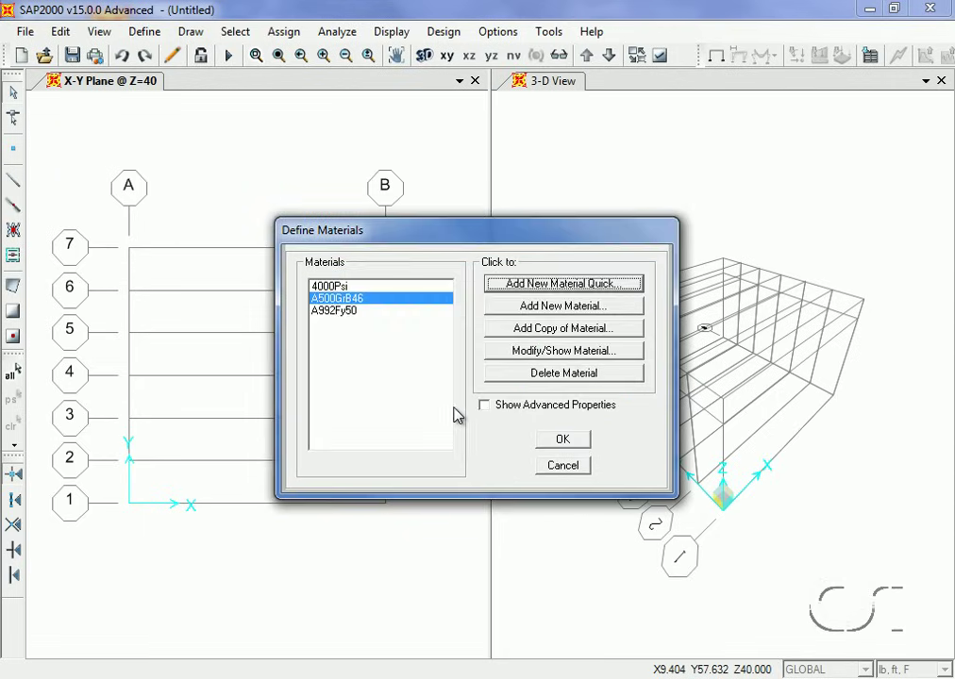
left_click(555, 442)
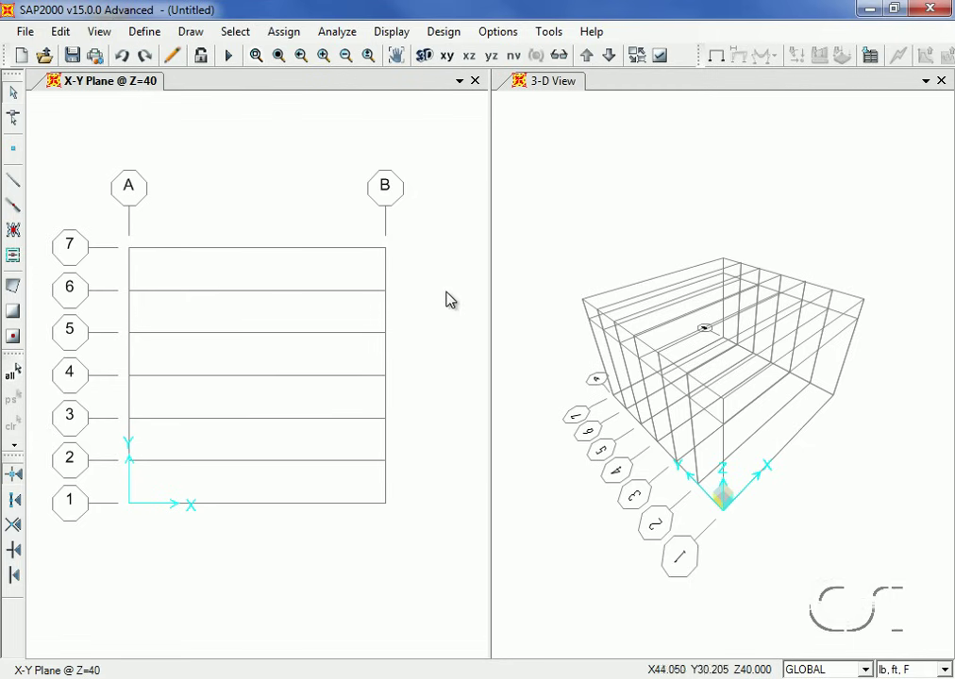
Start importing a steel tube frame section from the section property file SECTIONS8.PRO.
left_click(145, 32)
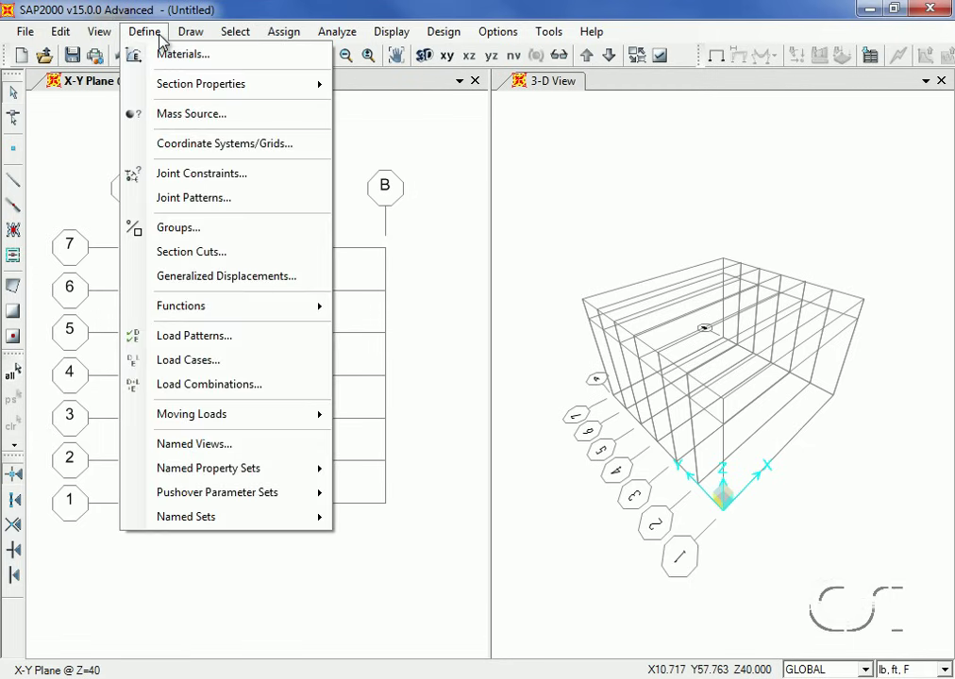
mouse_move(215, 87)
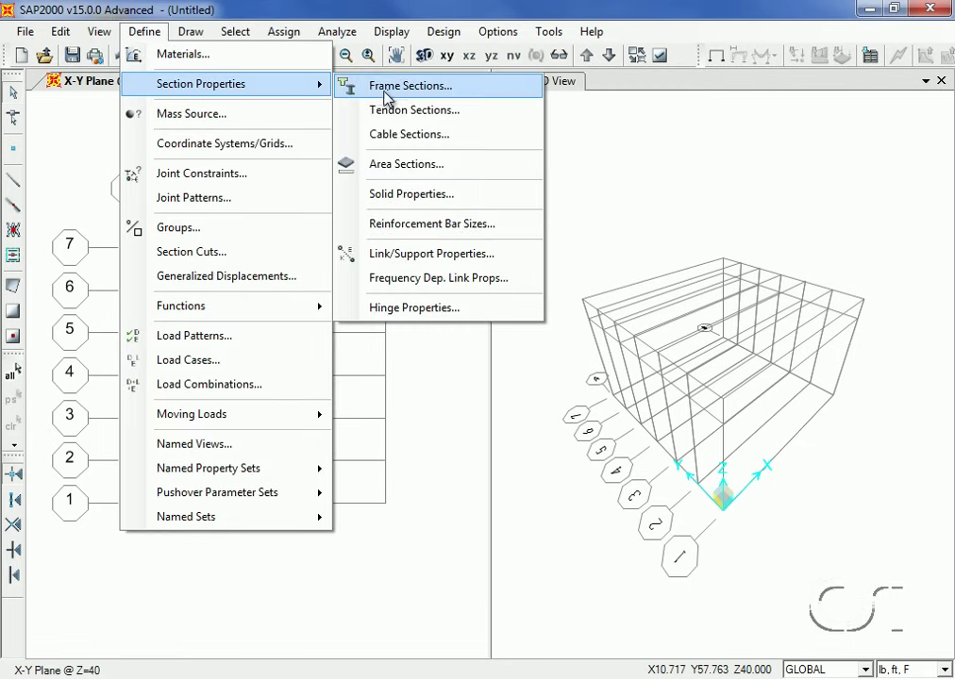
left_click(449, 94)
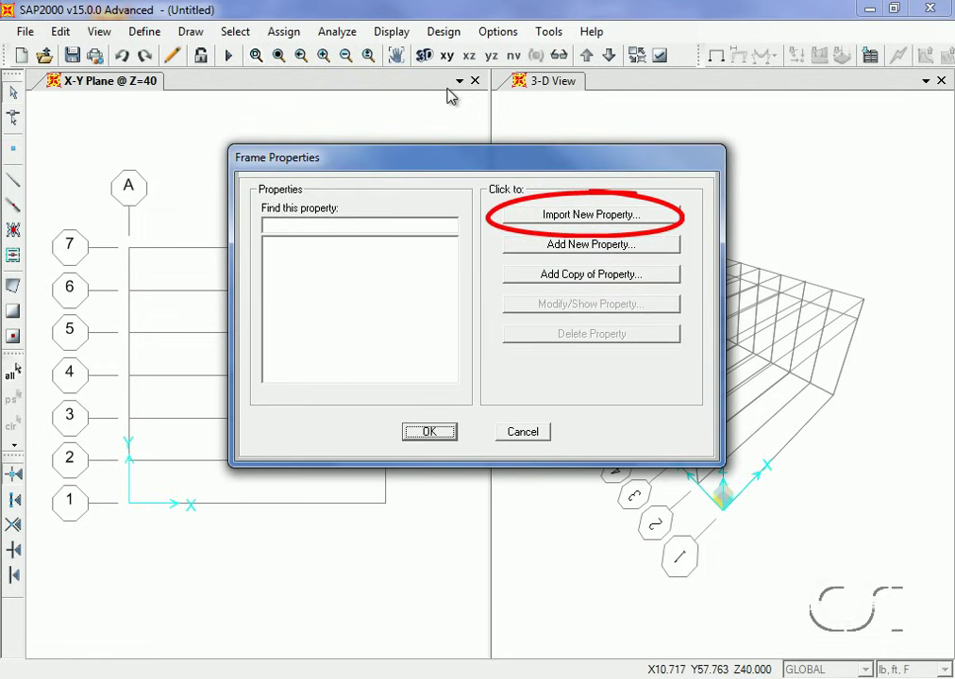
left_click(614, 216)
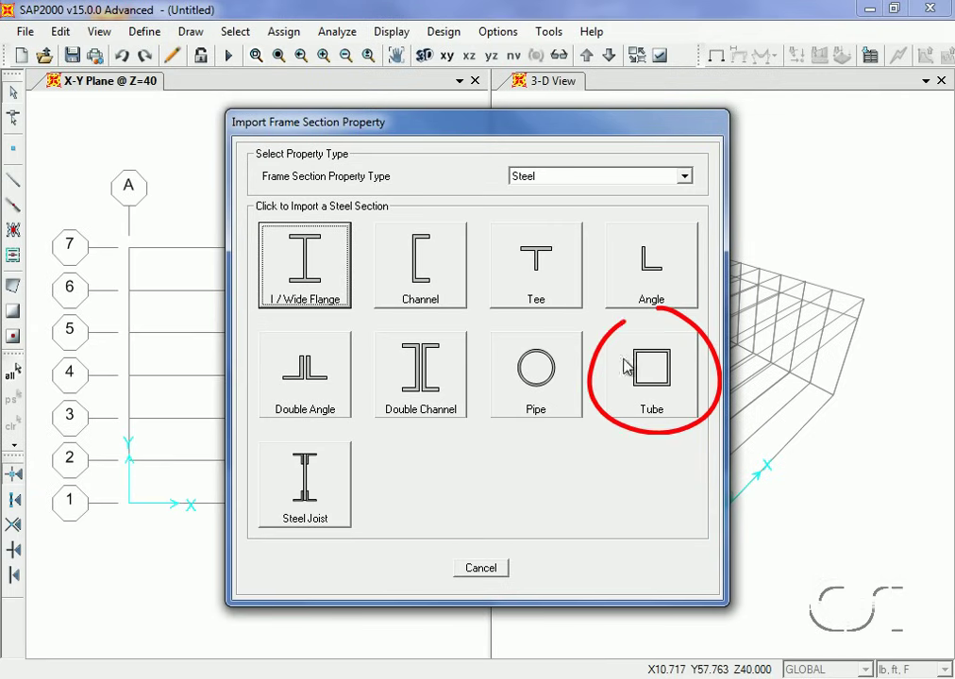
left_click(647, 377)
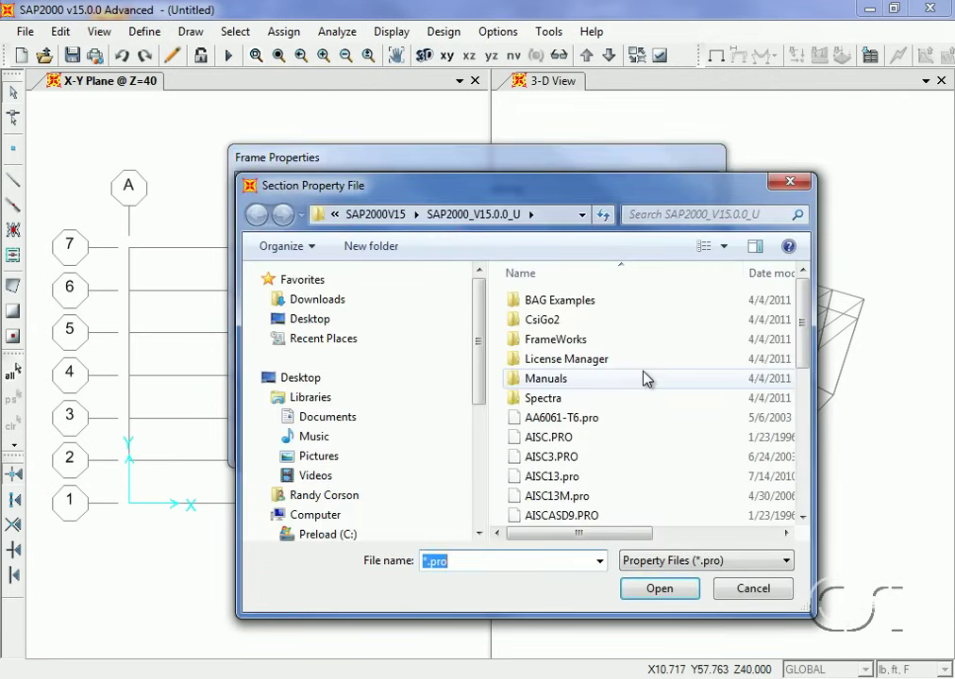
left_click_drag(800, 323, 800, 462)
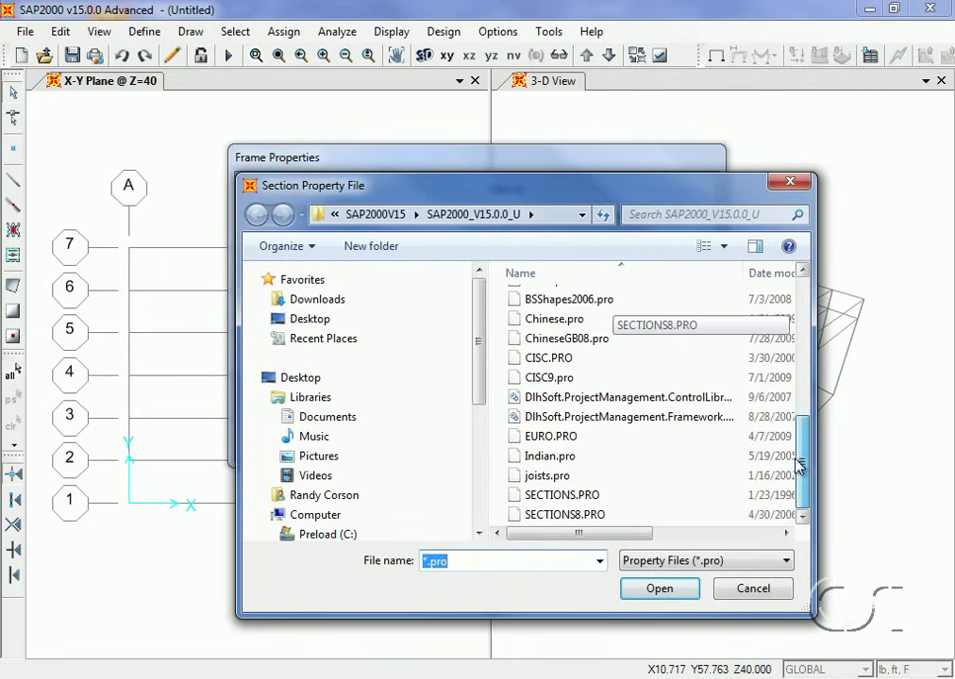
left_click(602, 515)
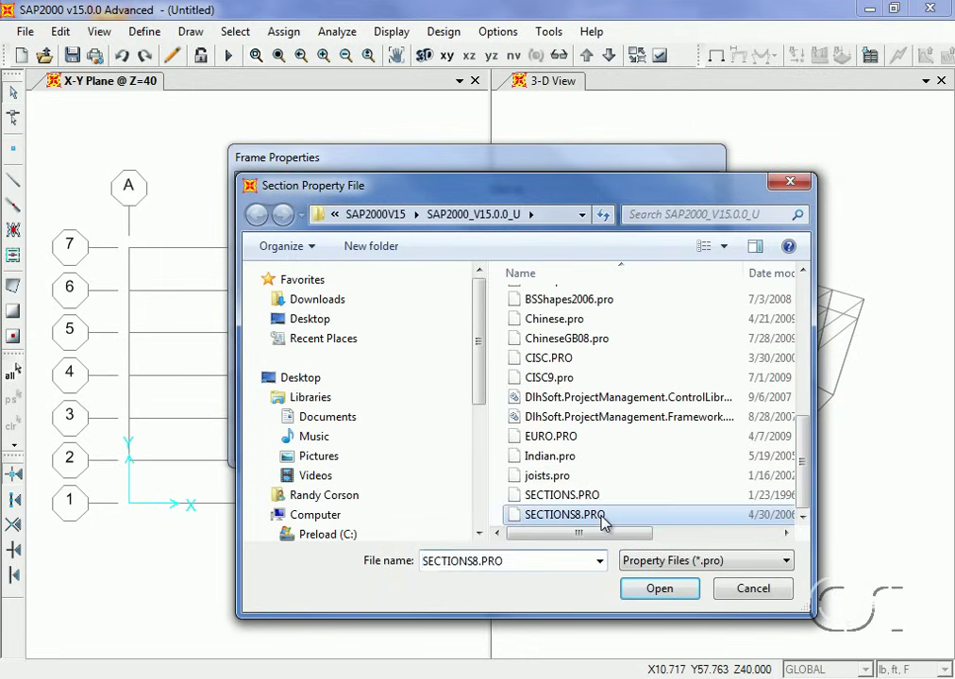
left_click(654, 590)
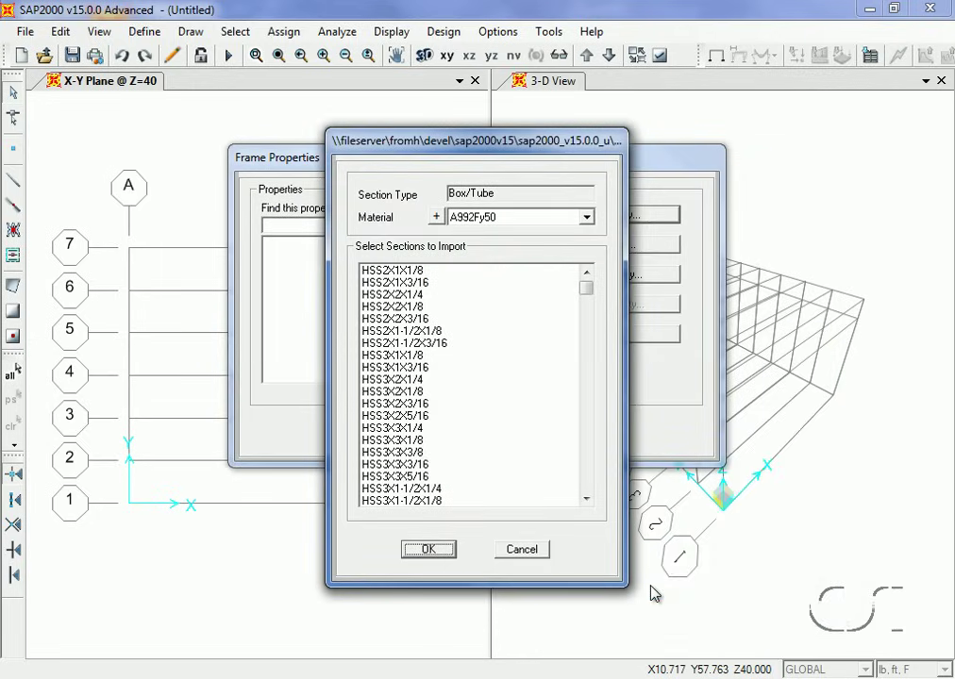
Assign material A500GrB46 and import the tube section HSS8X8X3/8 into the frame properties.
left_click(566, 222)
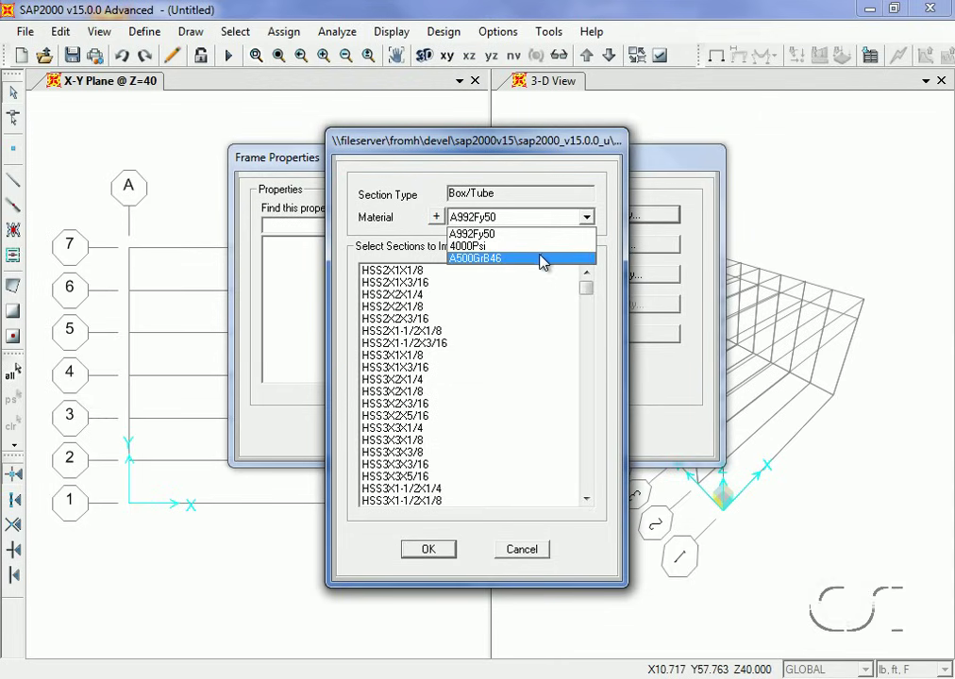
left_click(491, 258)
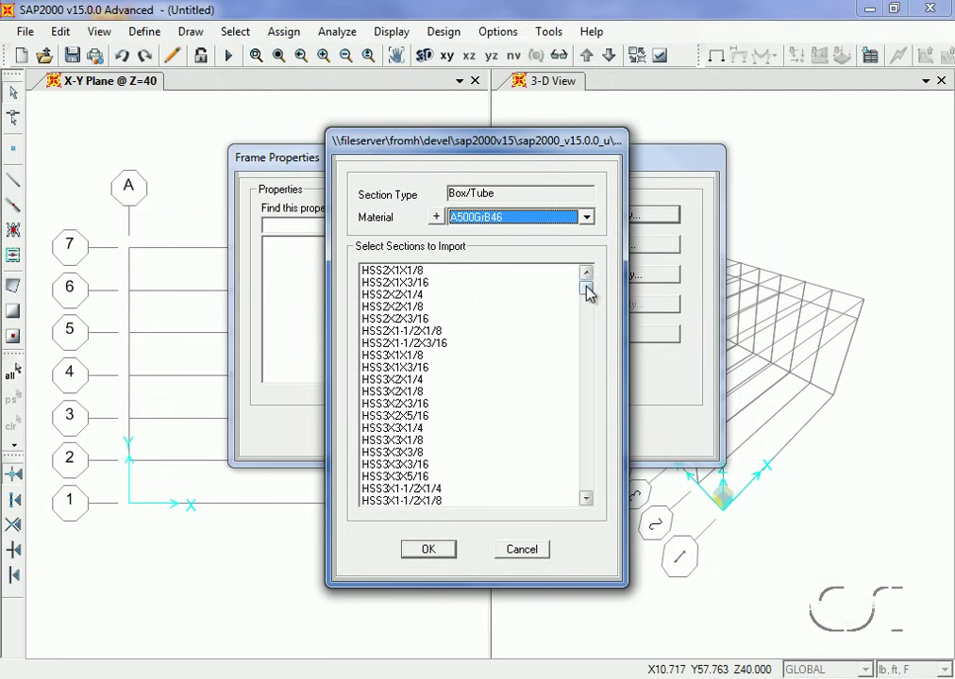
left_click_drag(586, 288, 586, 371)
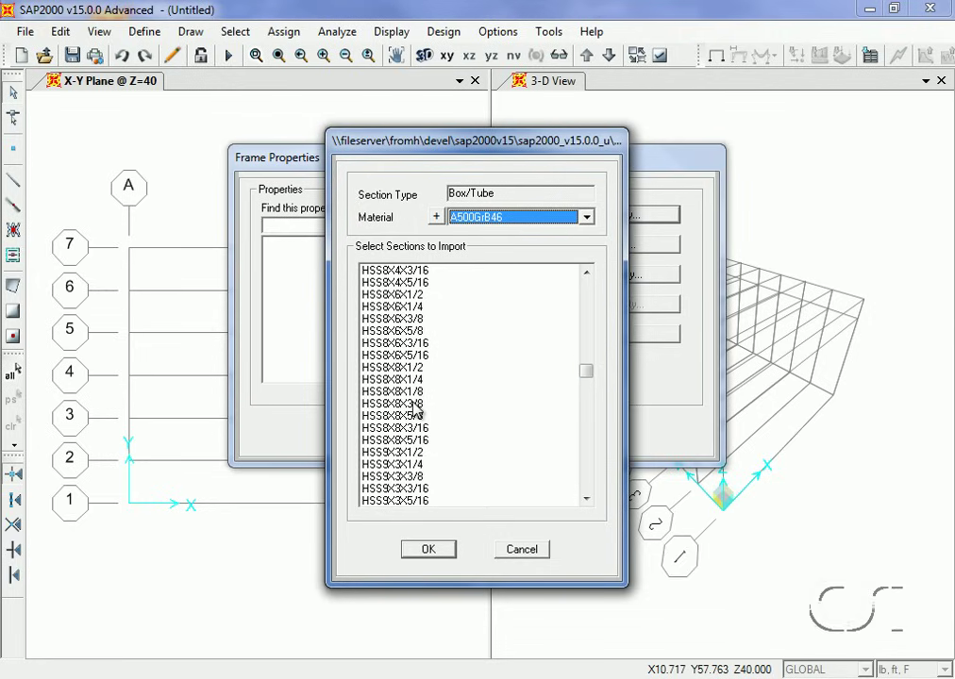
left_click(363, 404)
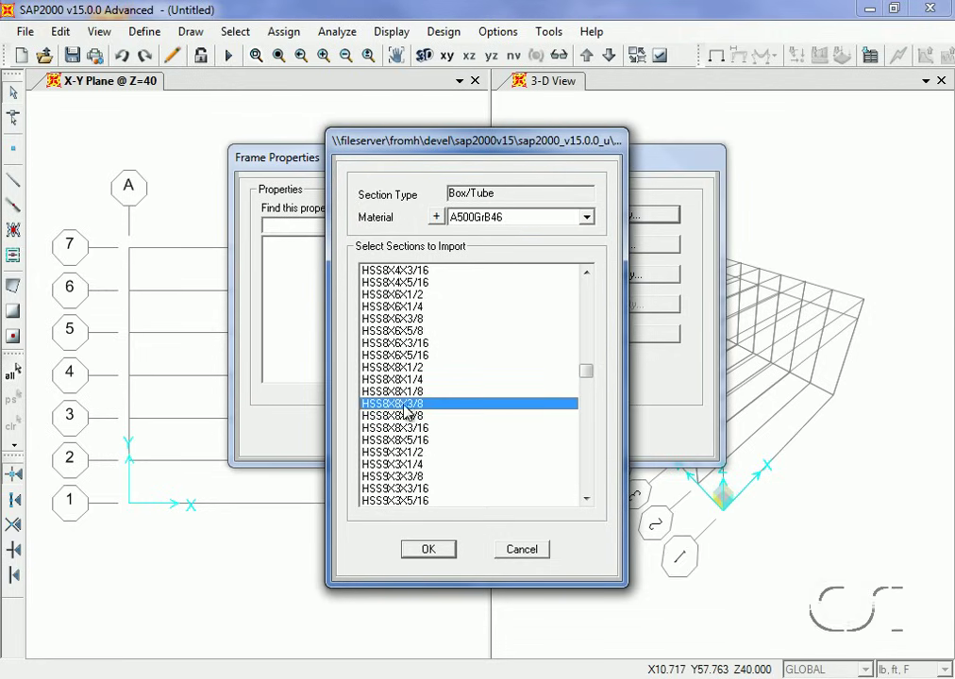
left_click(430, 550)
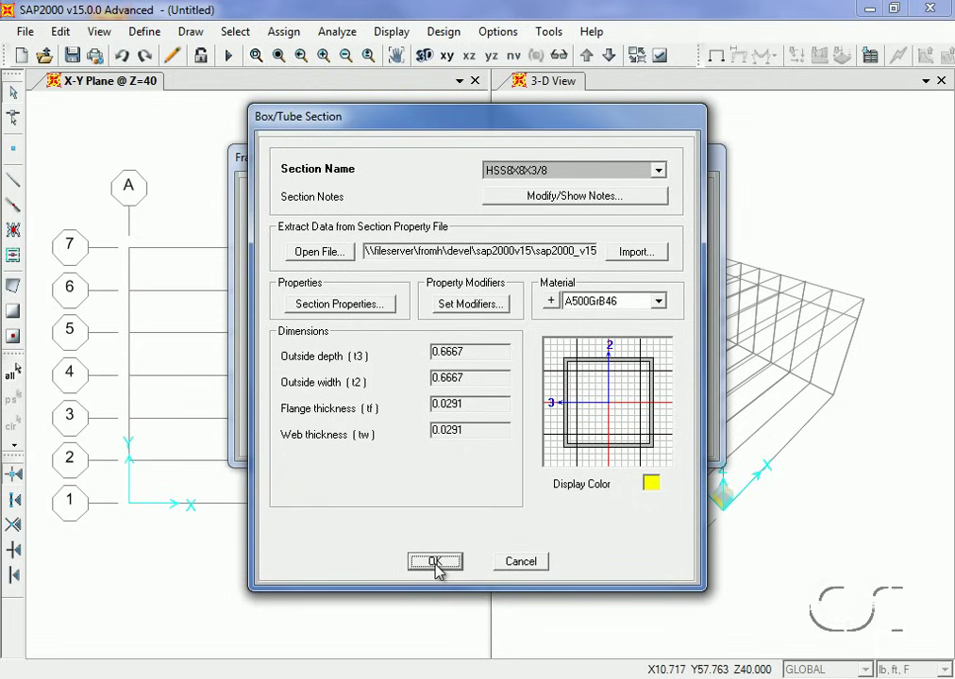
left_click(435, 563)
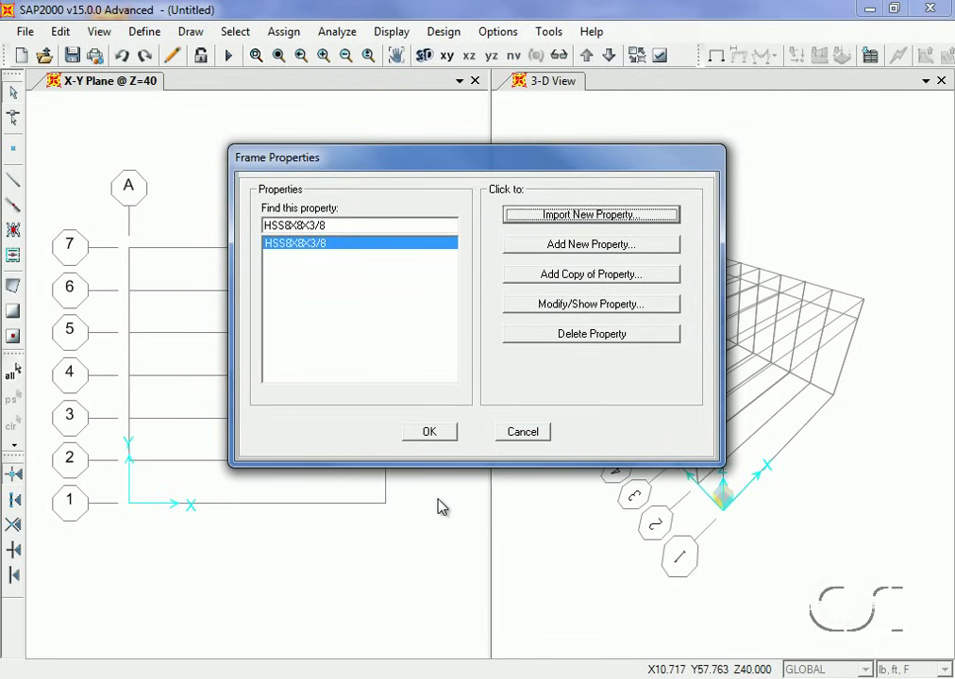
Import all I/Wide Flange sections from W8X10 through W8X67 with material A992Fy50.
left_click(589, 215)
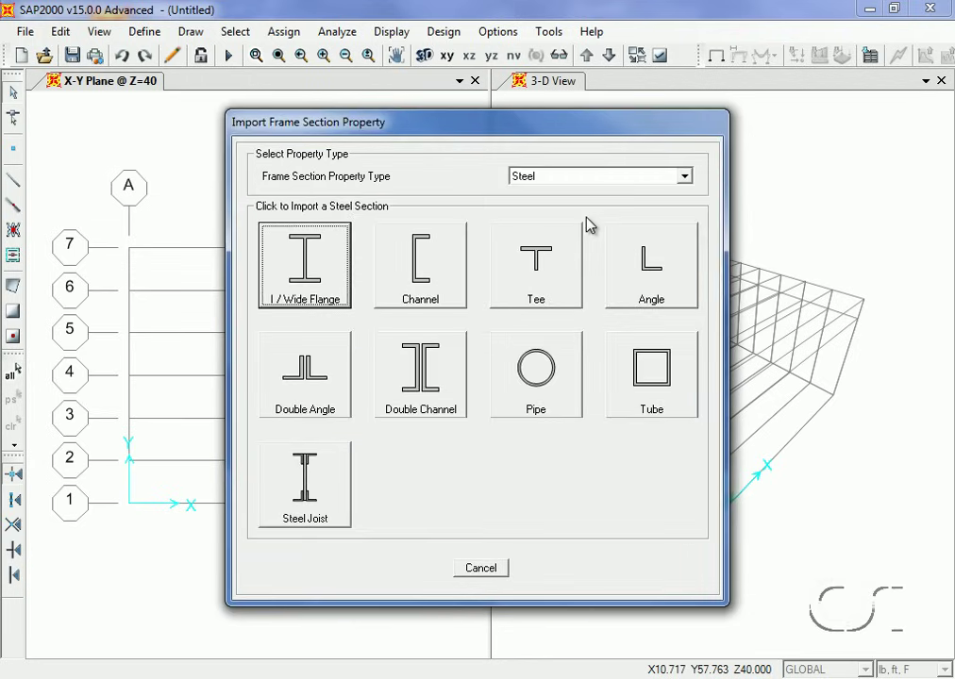
left_click(319, 257)
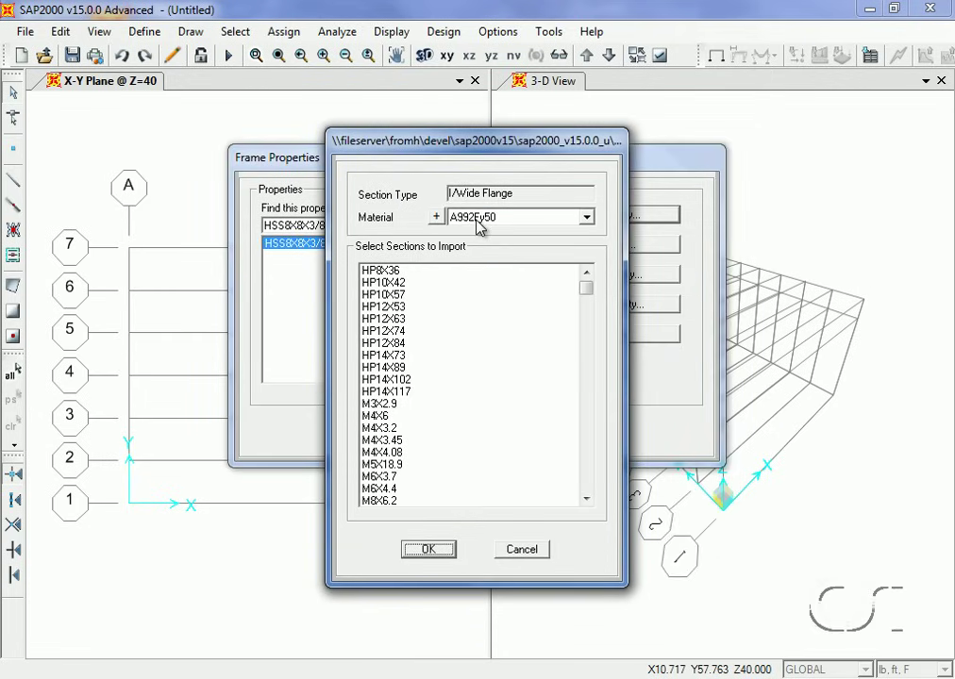
left_click_drag(586, 297, 588, 332)
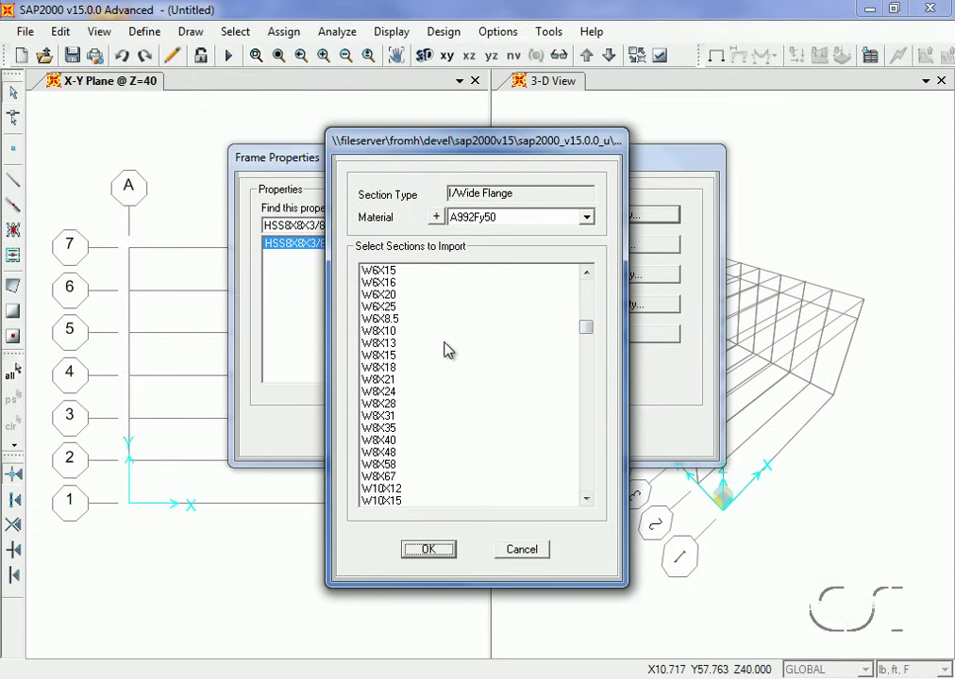
left_click(394, 331)
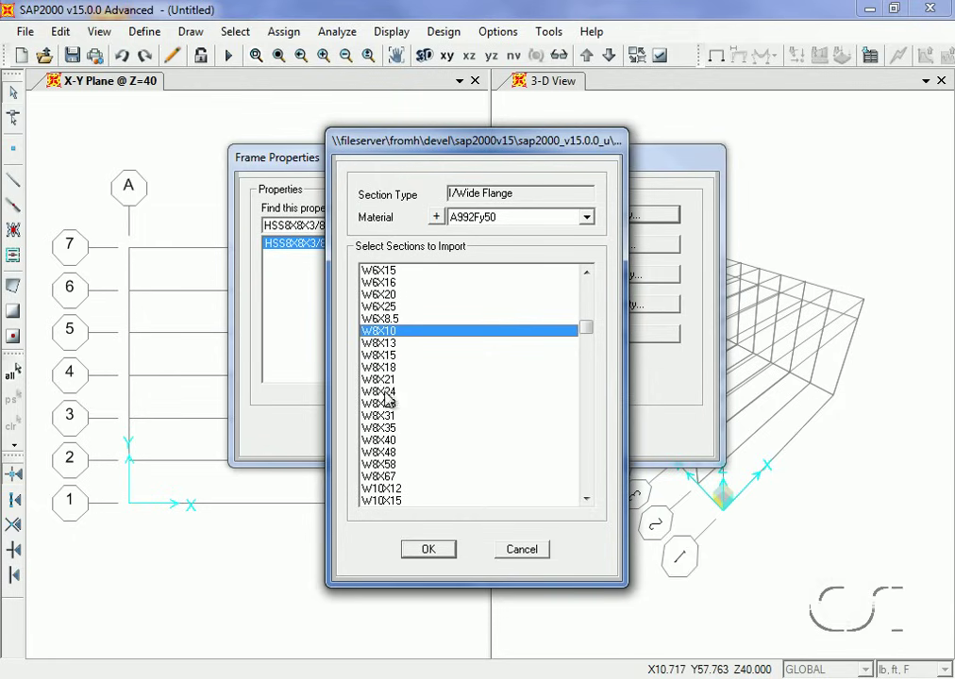
left_click(383, 479, "shift")
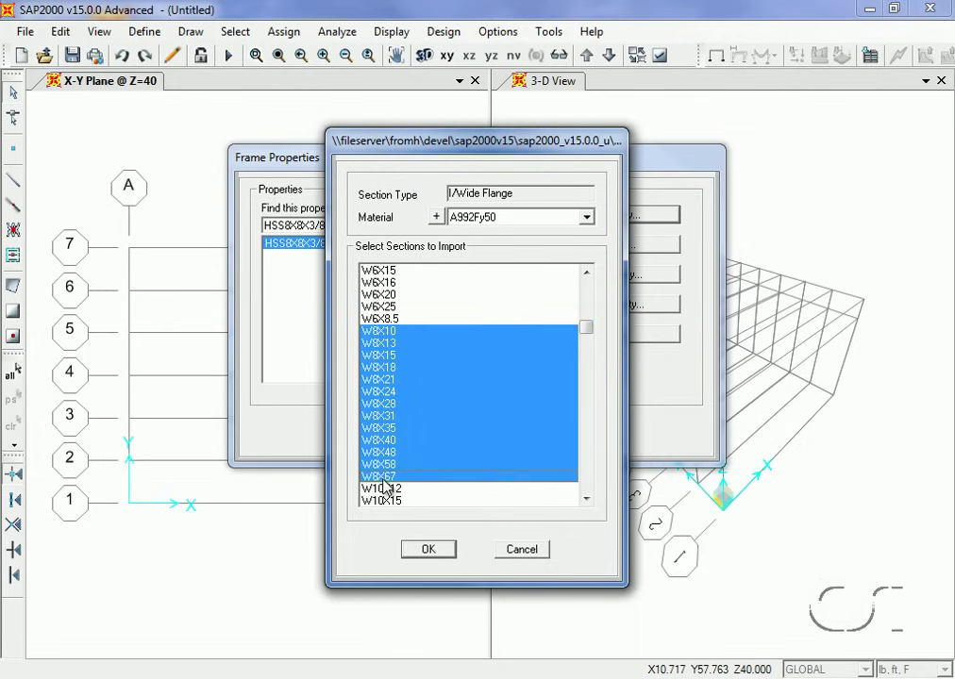
left_click(430, 549)
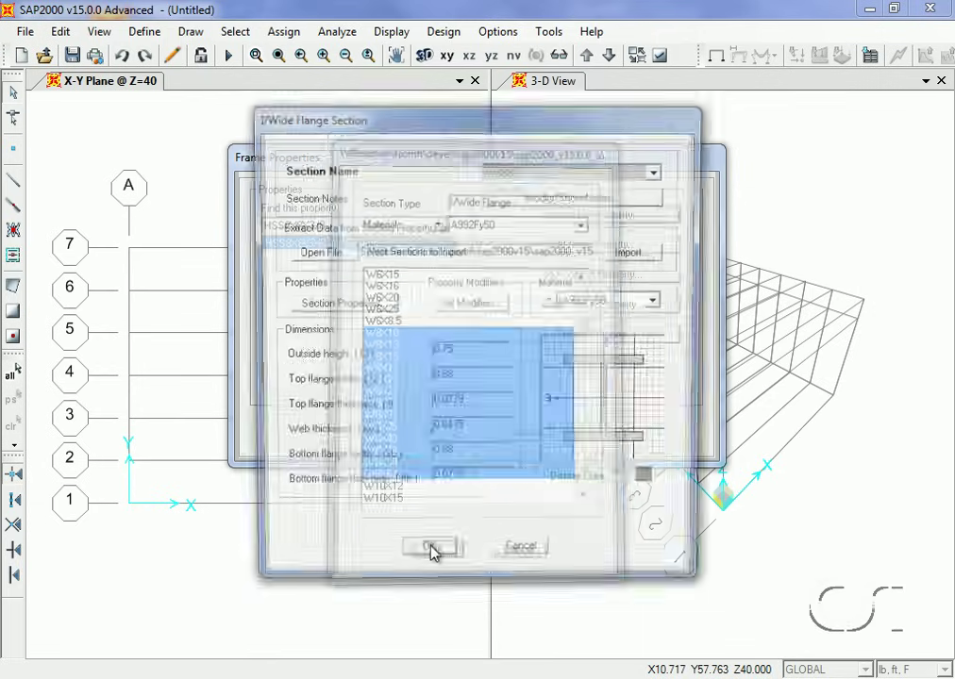
left_click(432, 564)
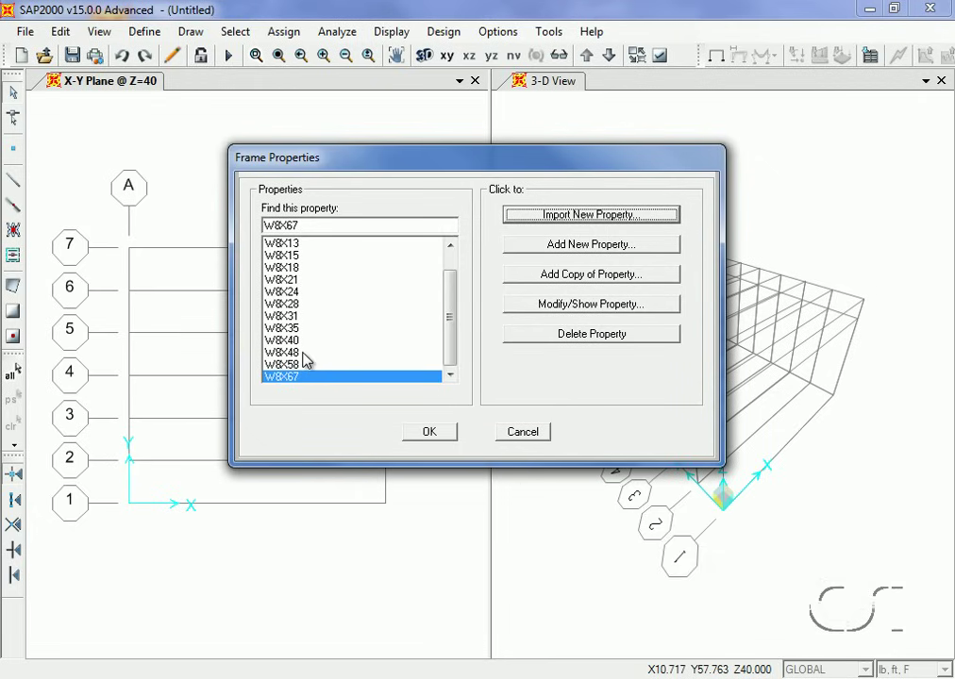
Add a new steel auto select list as a frame section and name it TRUSS.
left_click(594, 247)
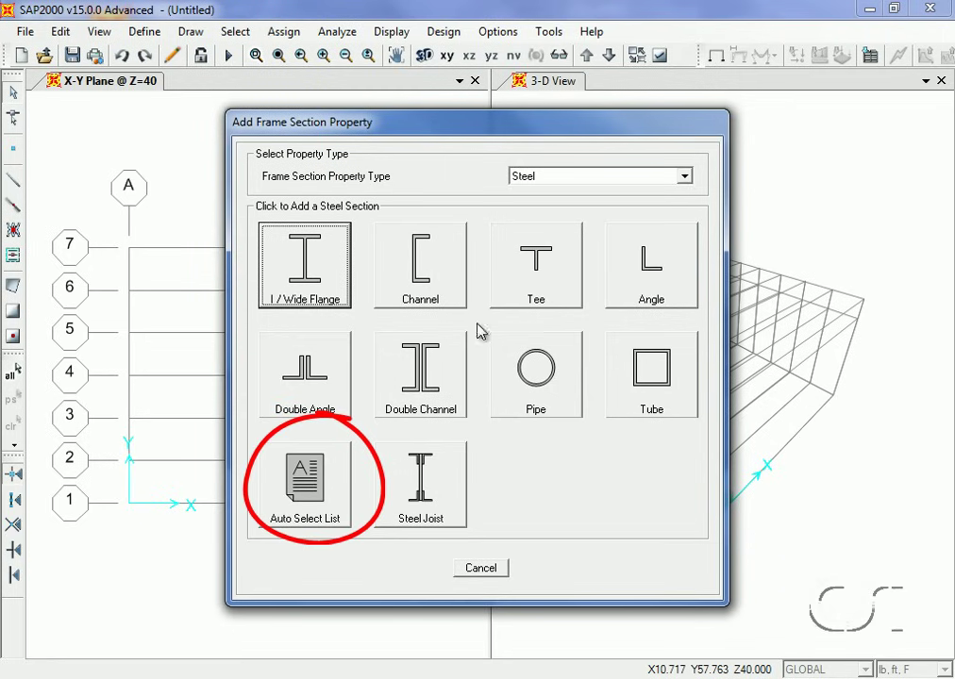
left_click(318, 493)
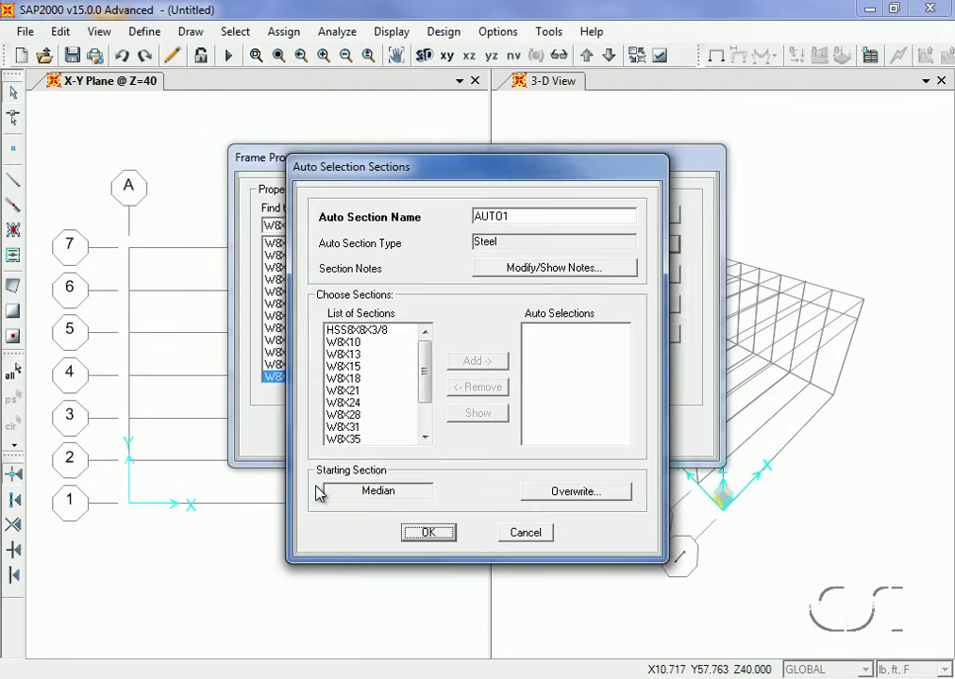
double_click(494, 216)
type("TRUSS")
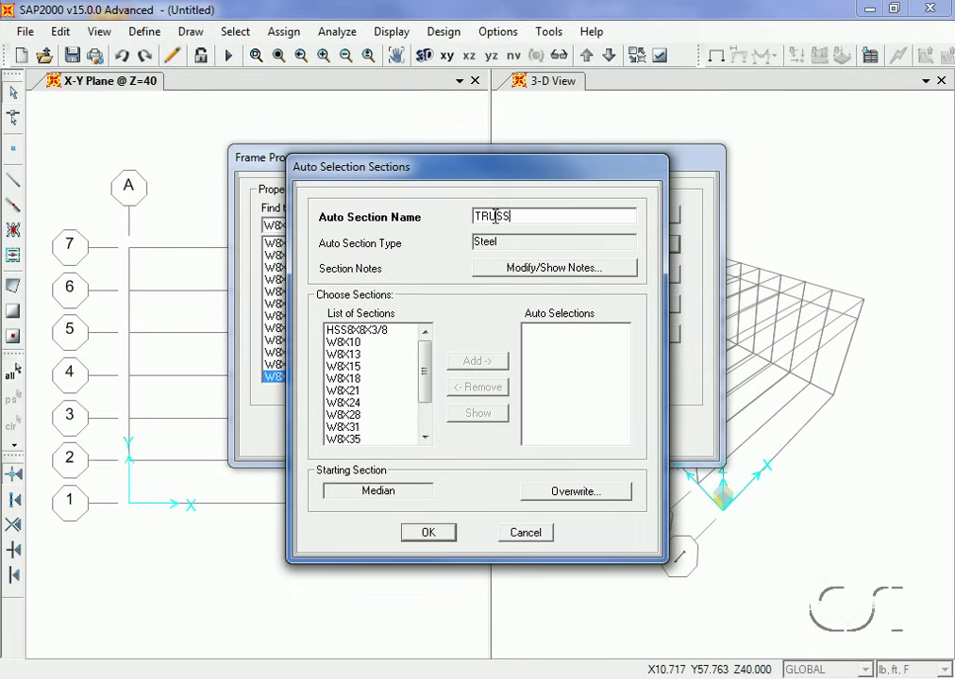
Add the sections W8X10 through W8X67 to the TRUSS auto selections and accept the frame properties.
left_click(345, 343)
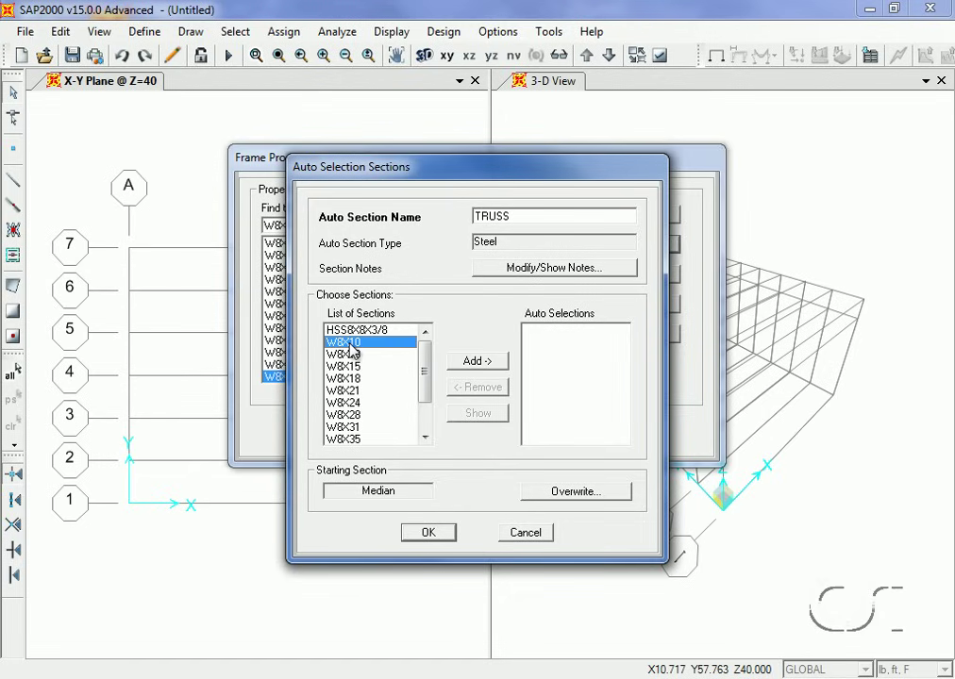
left_click_drag(423, 373, 427, 434)
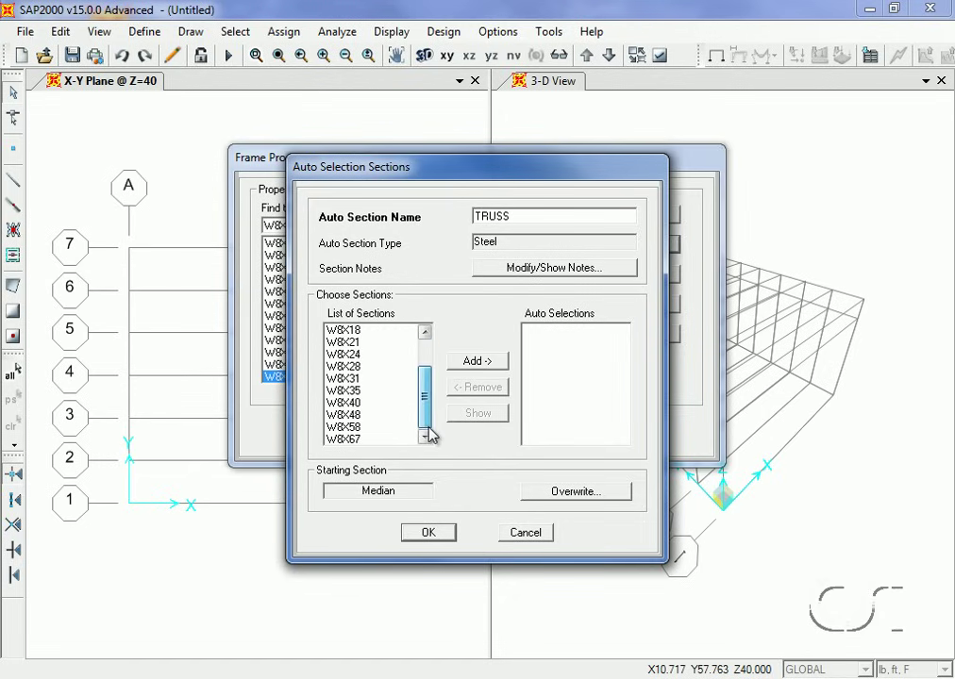
left_click(335, 440, "shift")
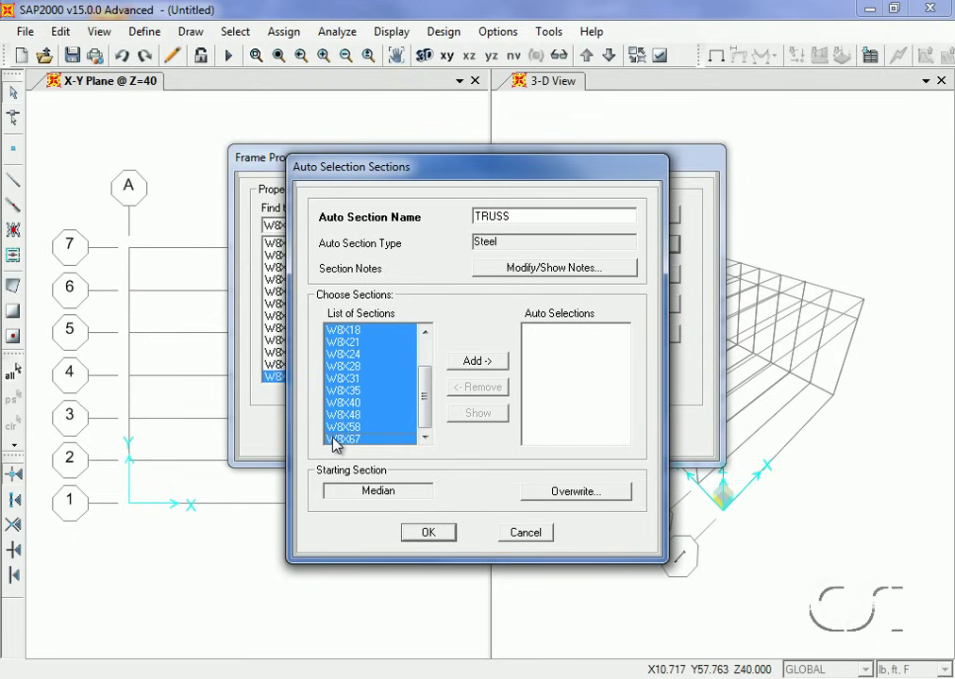
left_click(497, 363)
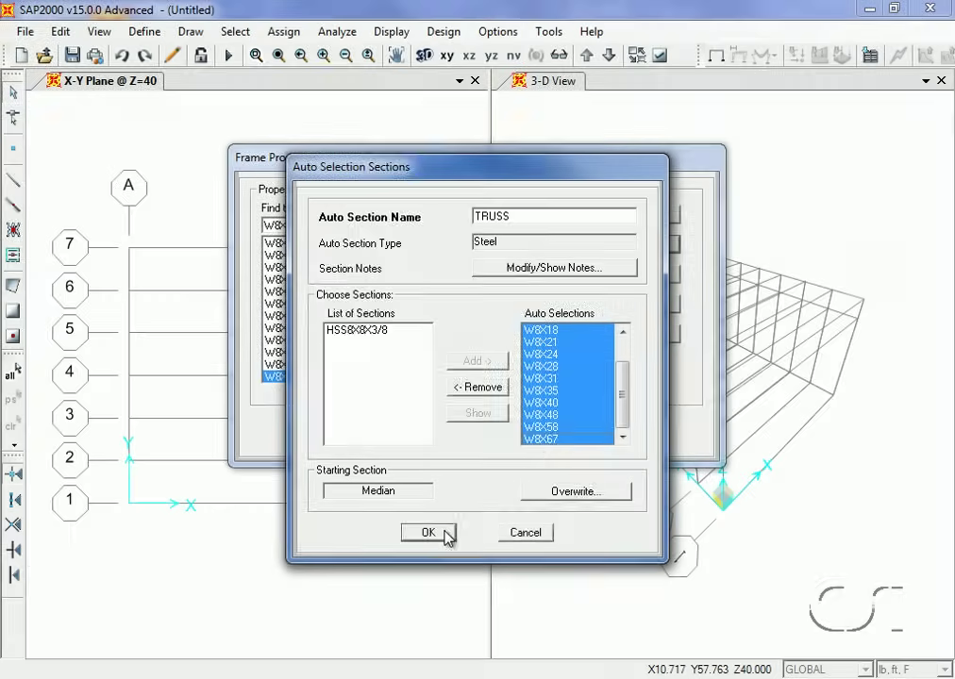
left_click(444, 534)
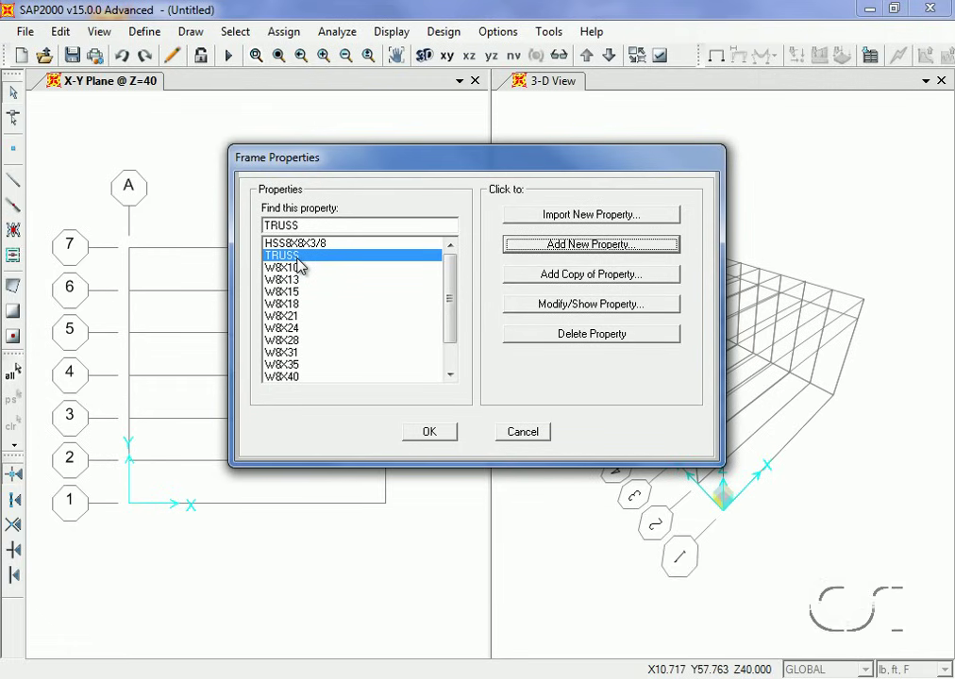
left_click(429, 434)
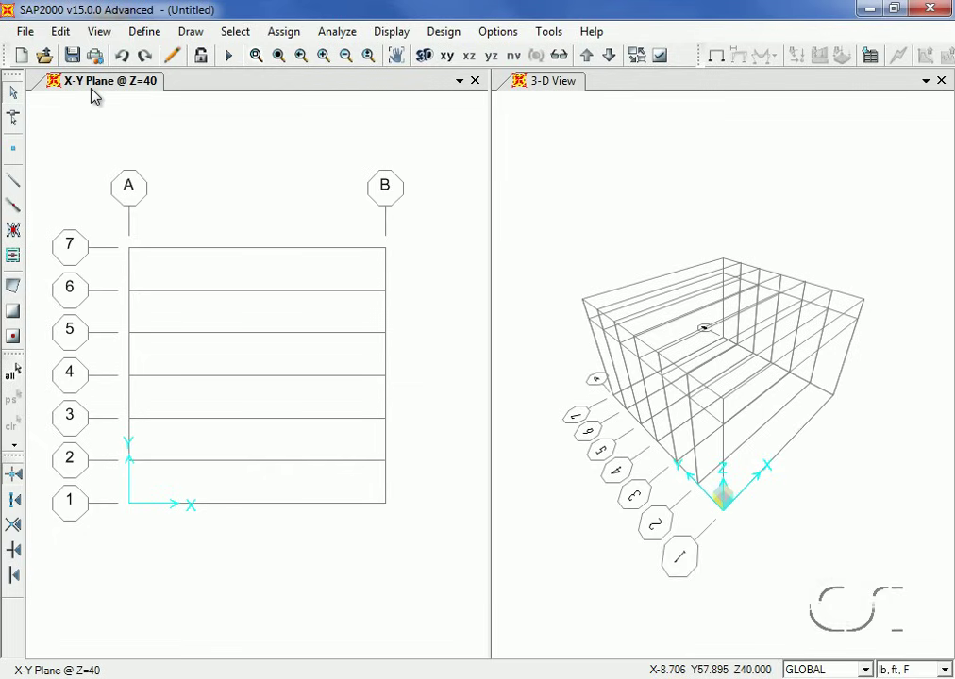
Change the plan view window to a 2D elevation on the Y-Z plane at X = 0.
left_click(528, 154)
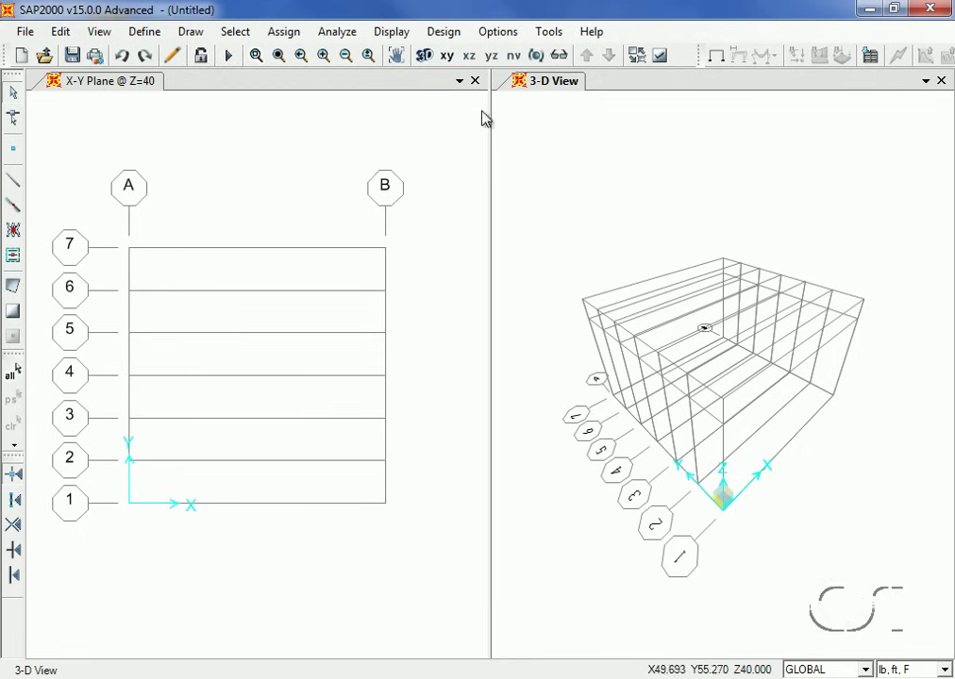
left_click(299, 144)
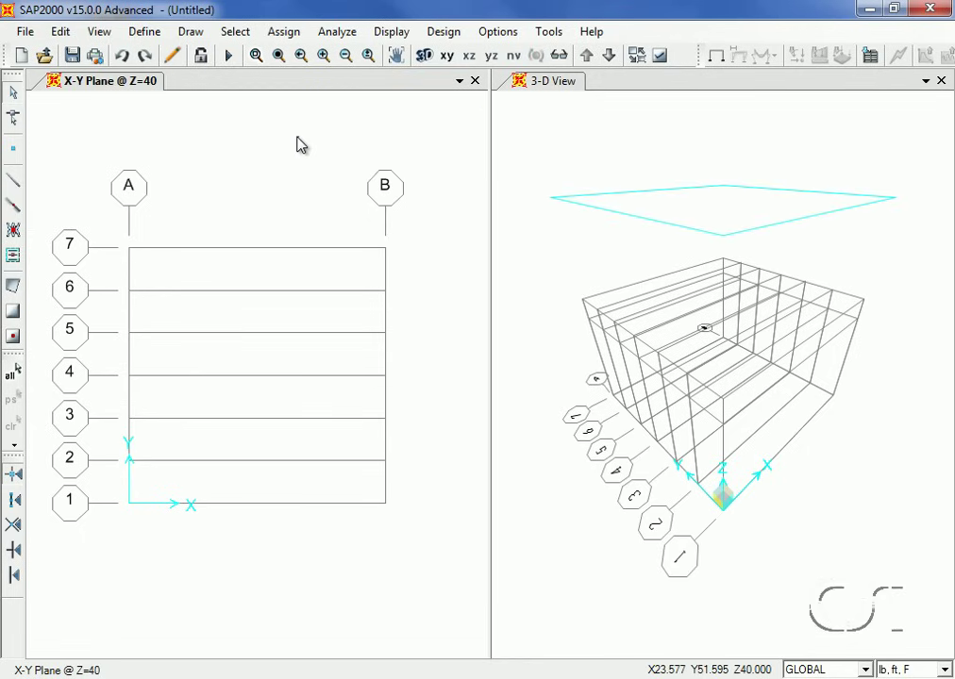
left_click(99, 32)
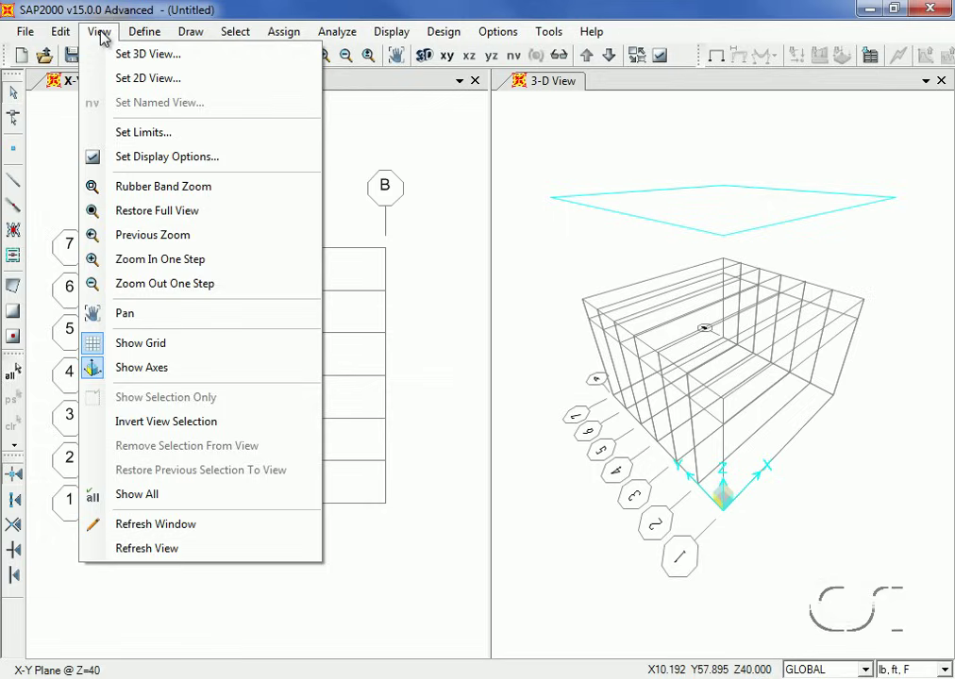
left_click(189, 81)
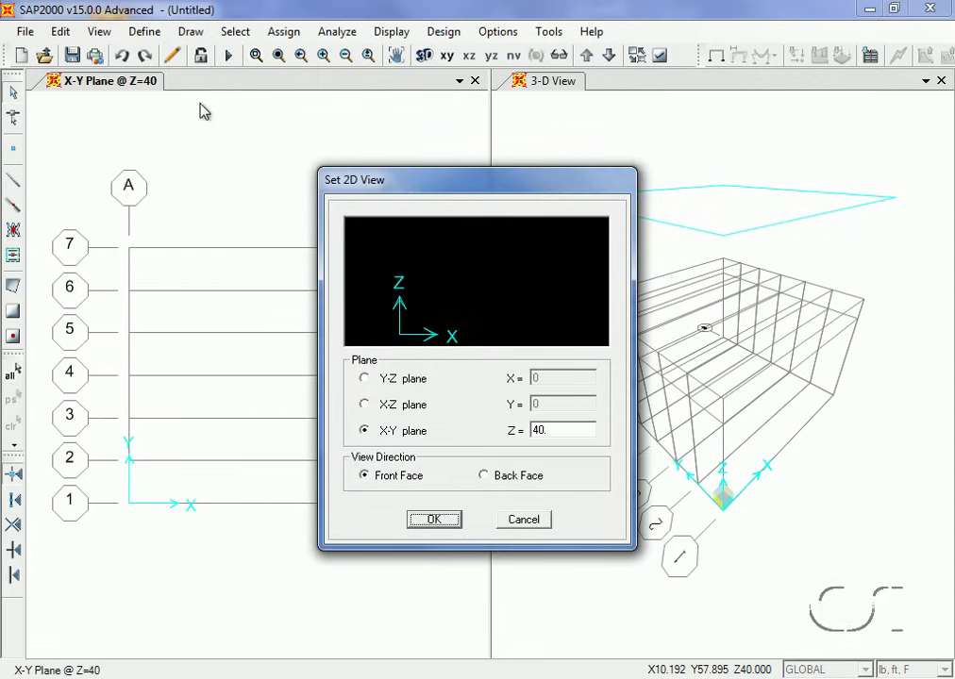
left_click(365, 379)
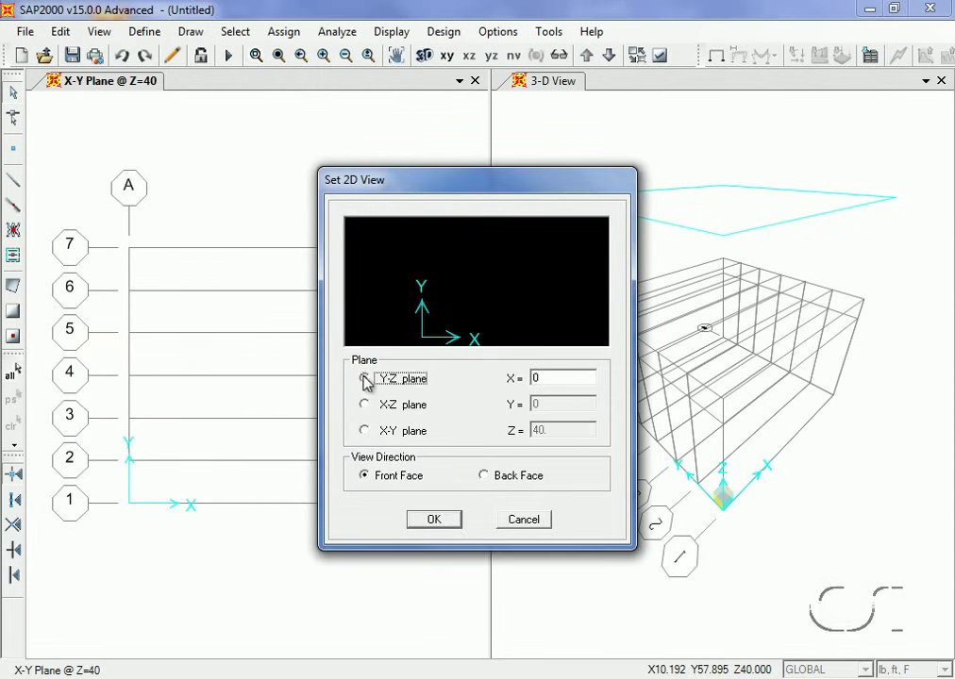
double_click(554, 379)
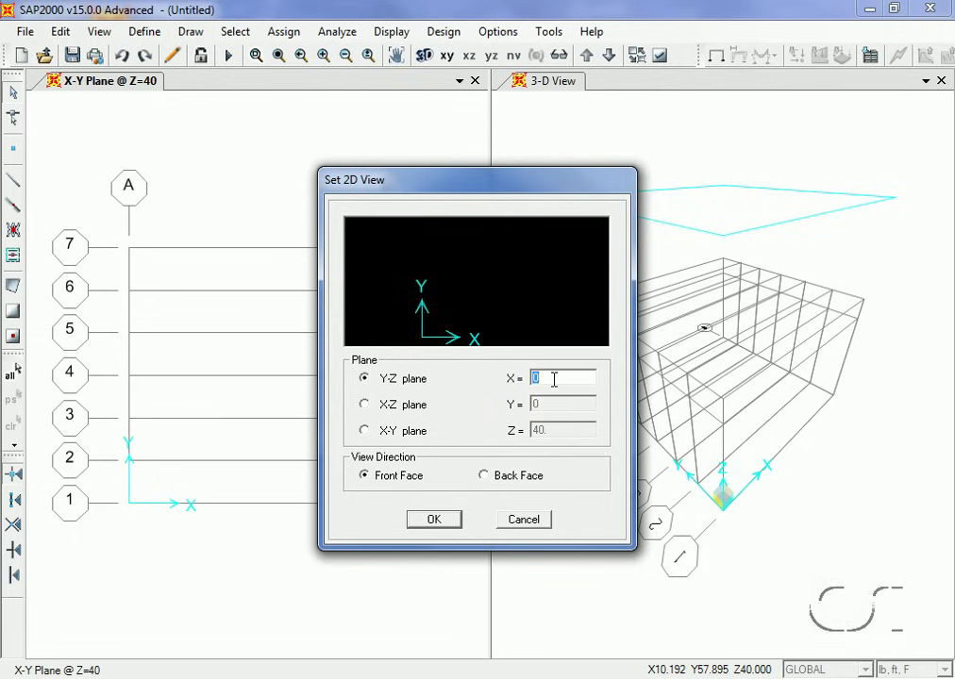
left_click(444, 520)
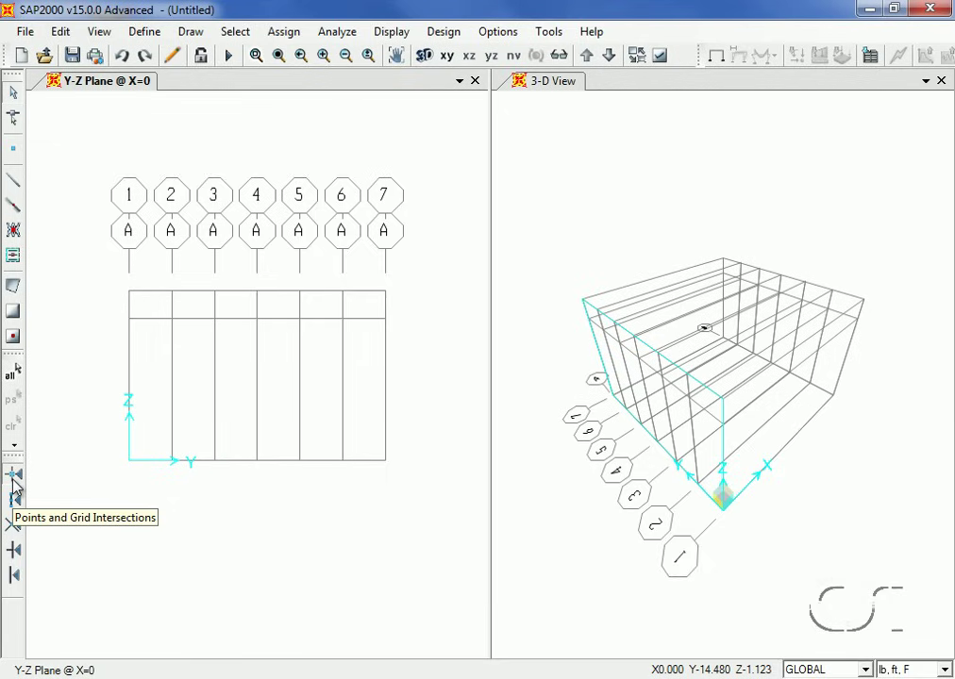
Draw a straight frame column with section HSS8X8X3/8 at grid line 1, from Z = 0 up to Z = 24.
left_click(16, 180)
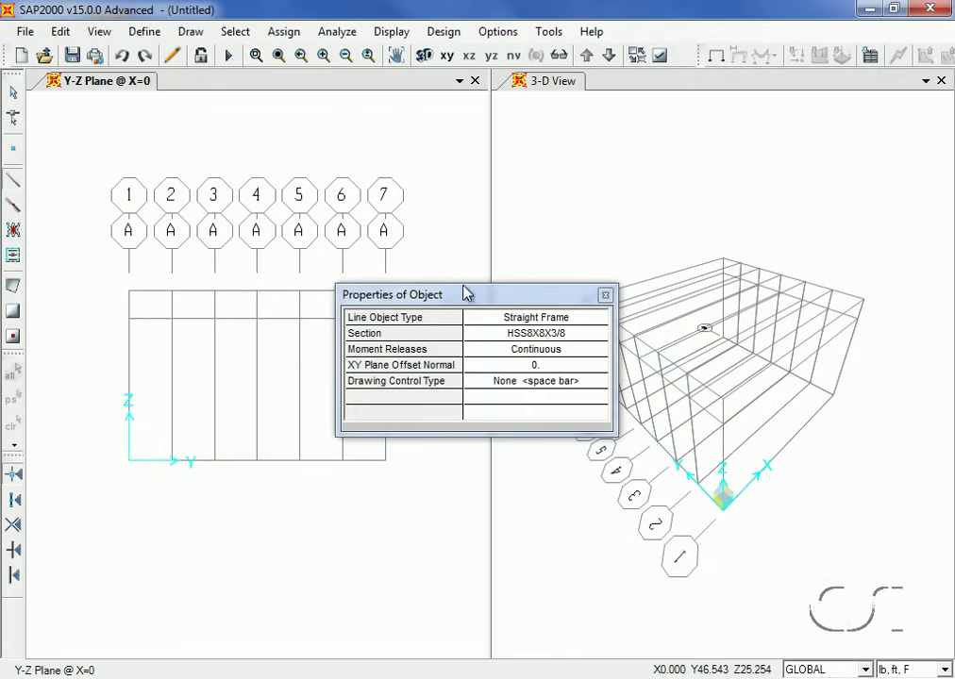
left_click_drag(467, 294, 509, 161)
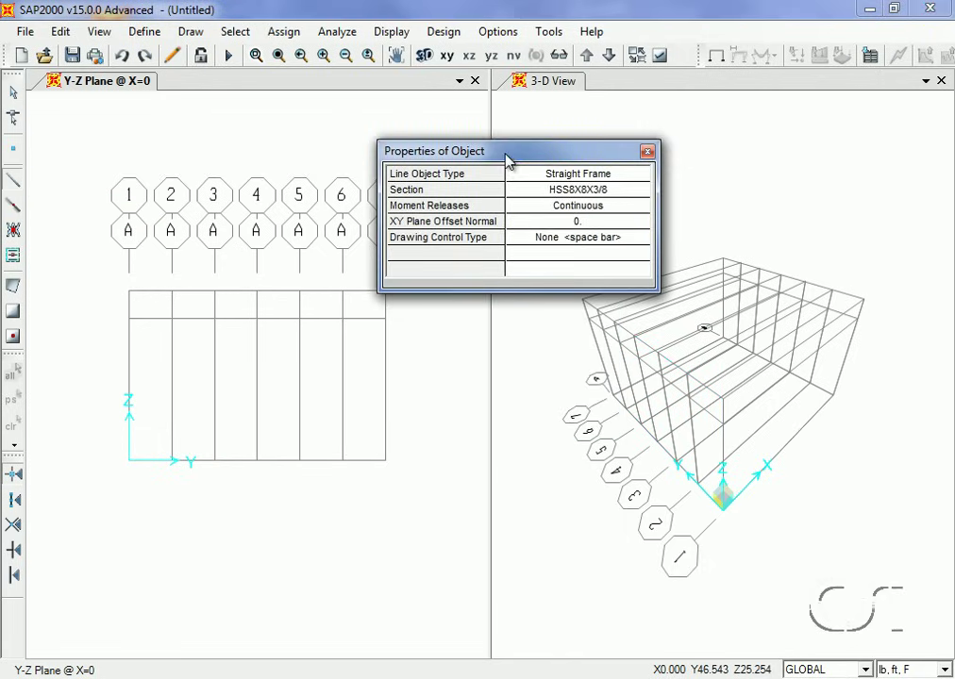
left_click(591, 194)
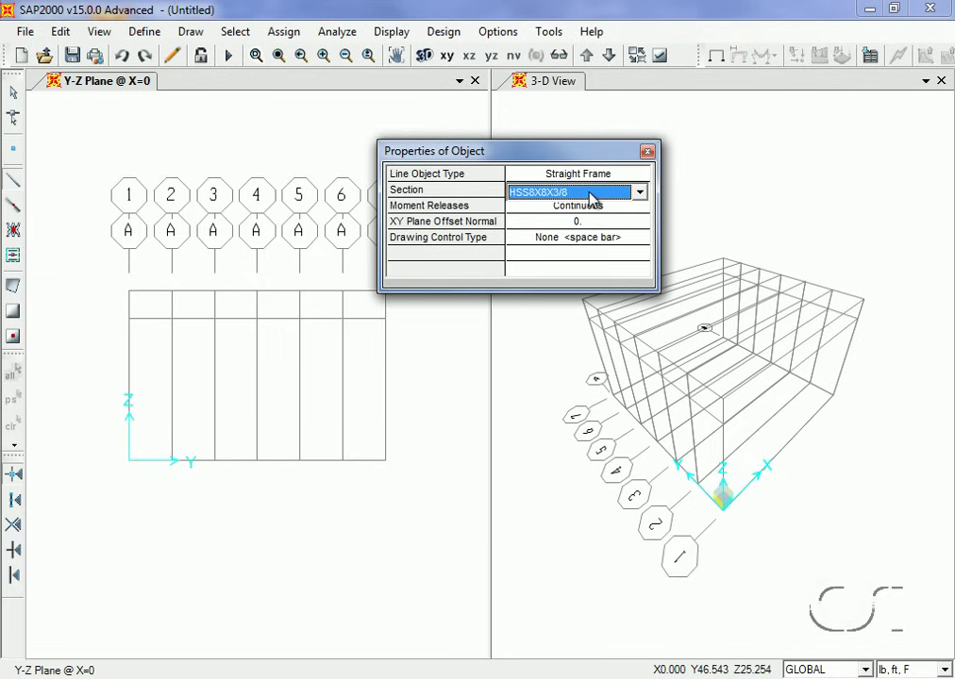
left_click(590, 195)
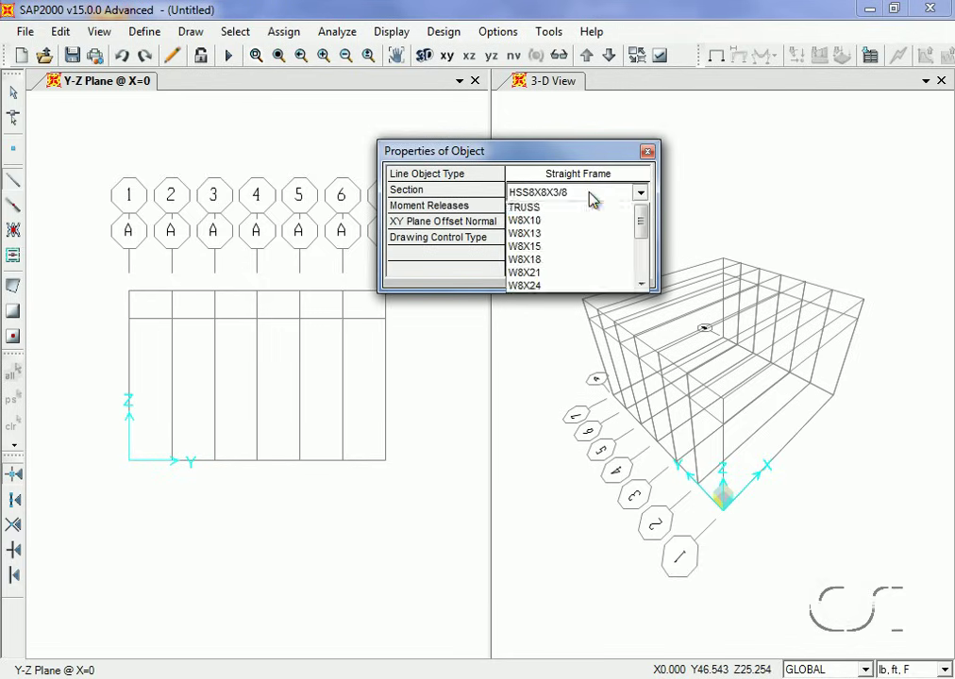
left_click(529, 210)
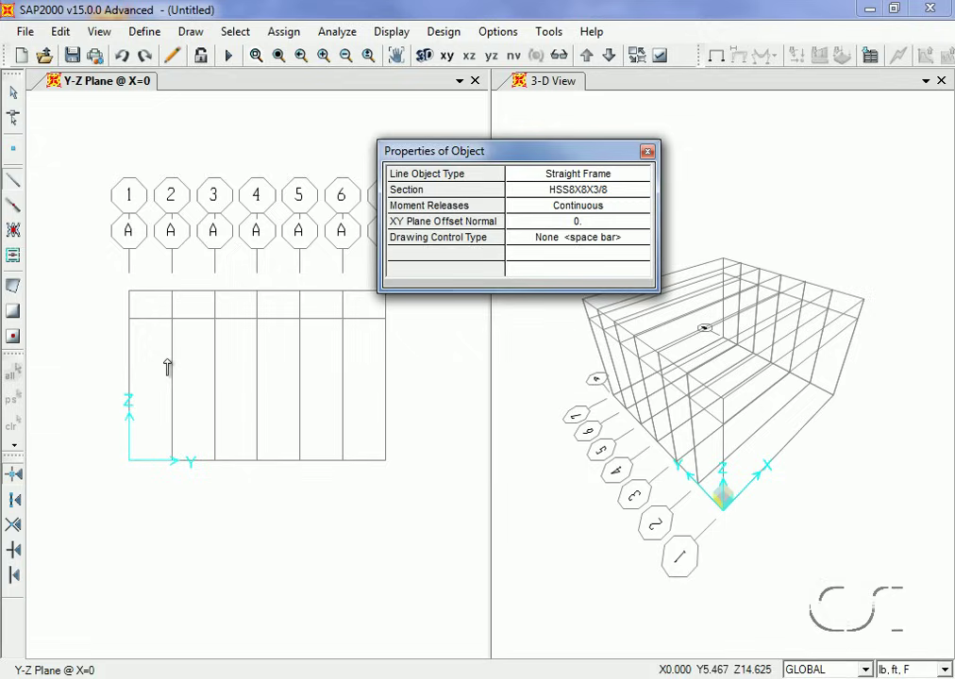
left_click(129, 463)
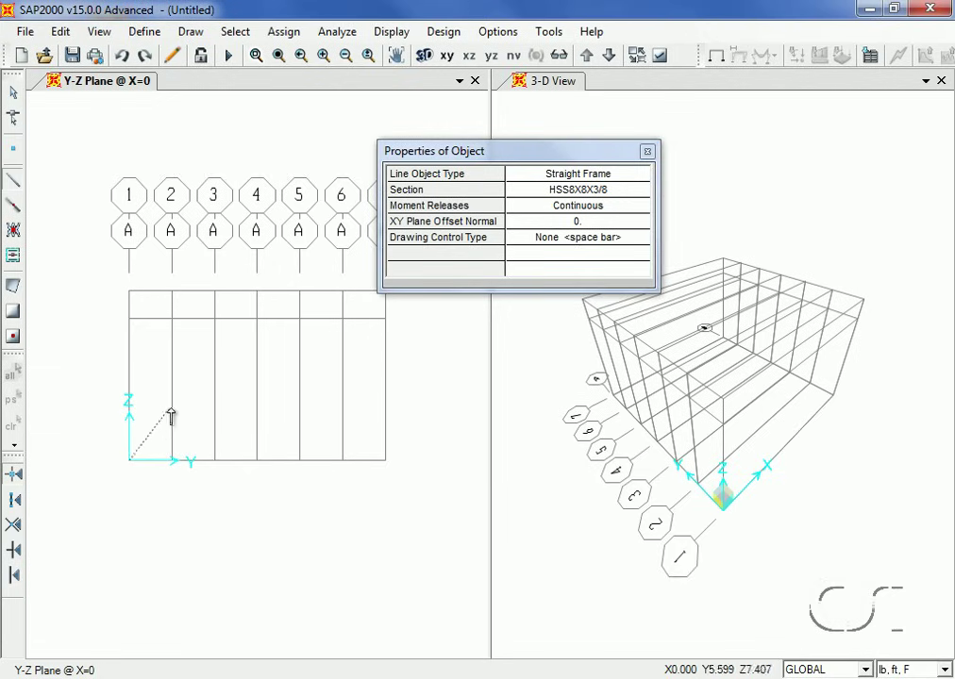
left_click(130, 292)
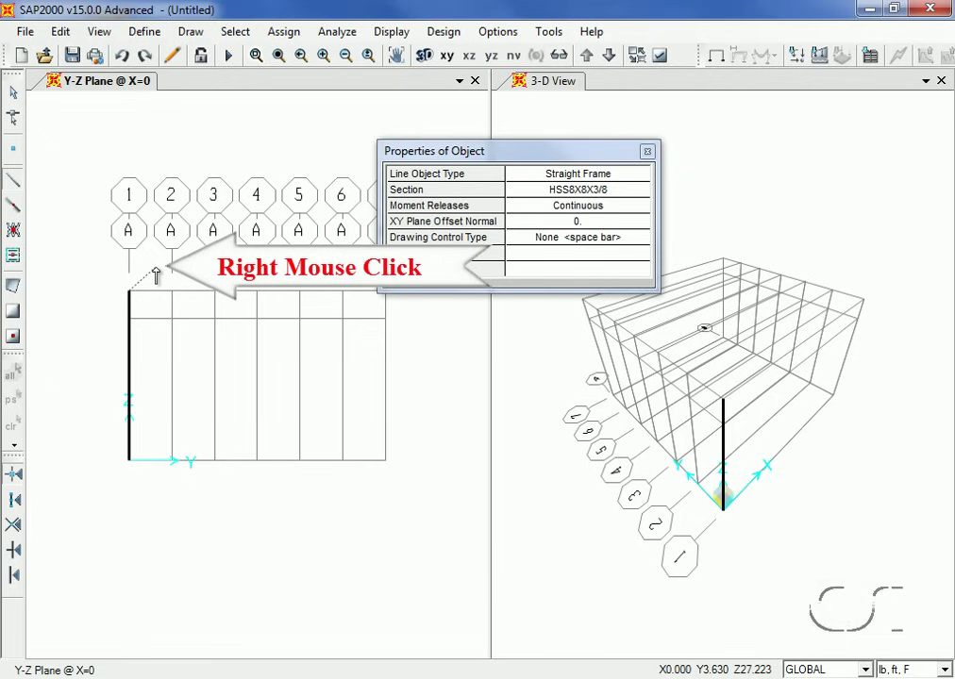
right_click(156, 274)
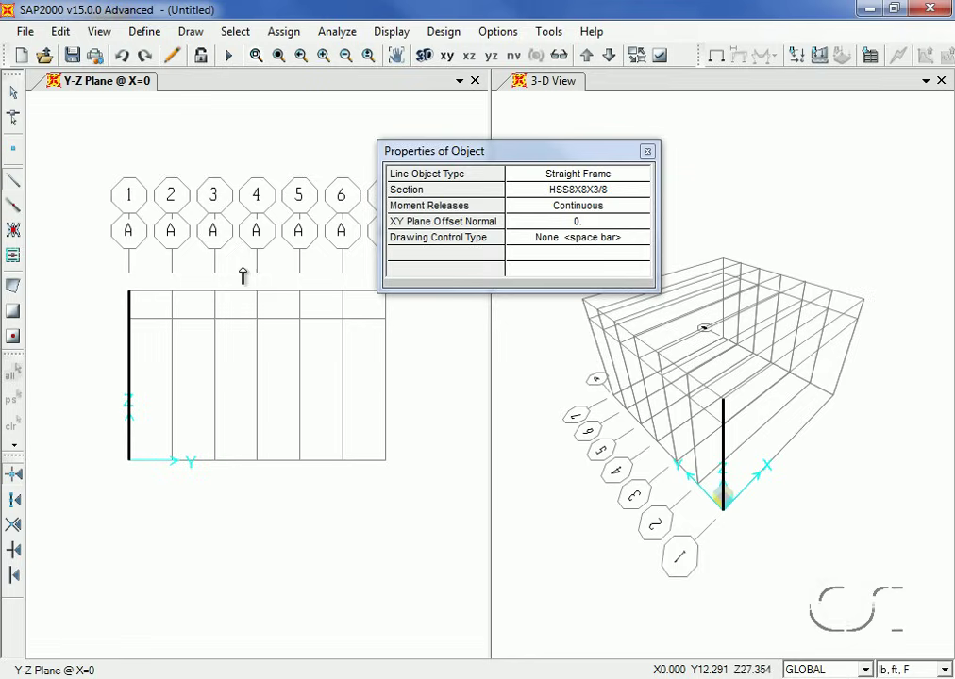
Draw a second HSS8X8X3/8 column at grid line 7, from Z = 0 up to Z = 24.
left_click(498, 158)
mouse_move(497, 159)
left_mouse_down()
mouse_move(539, 140)
mouse_move(548, 114)
left_mouse_up()
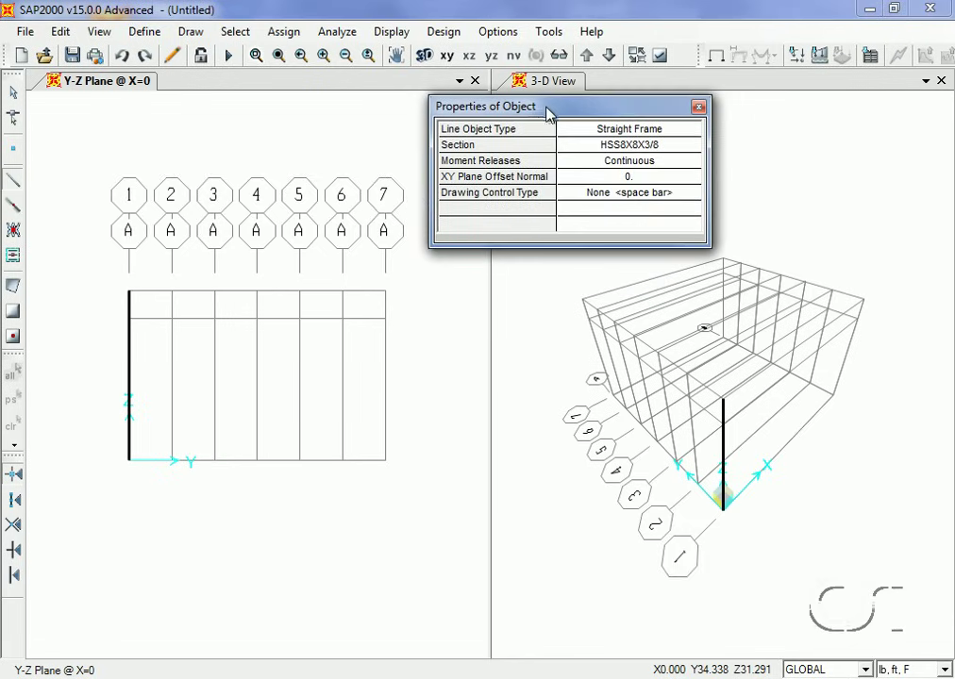
left_click(386, 459)
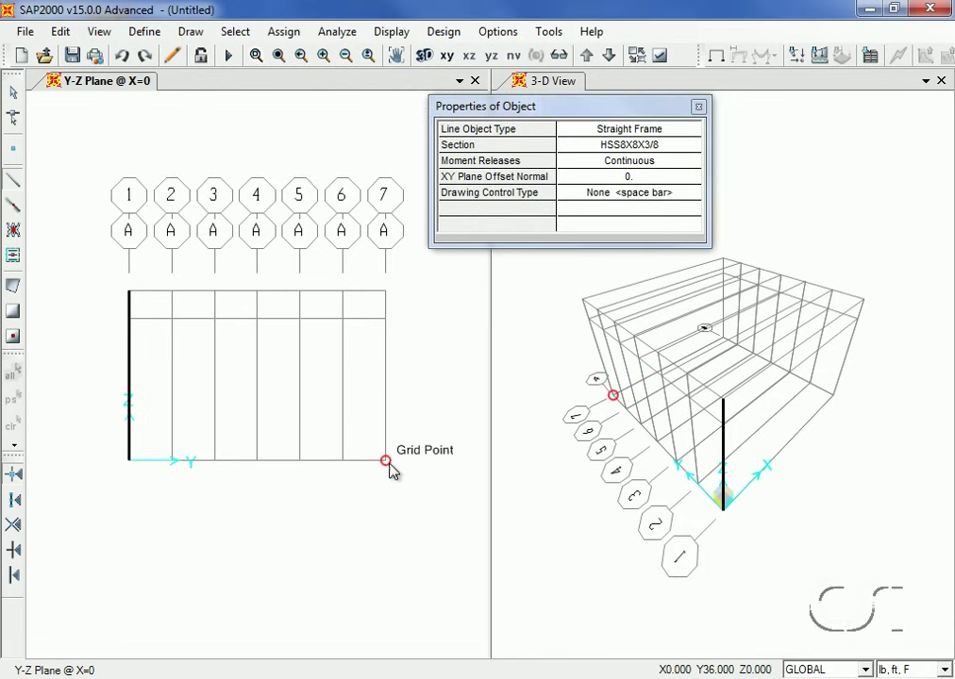
left_click(386, 291)
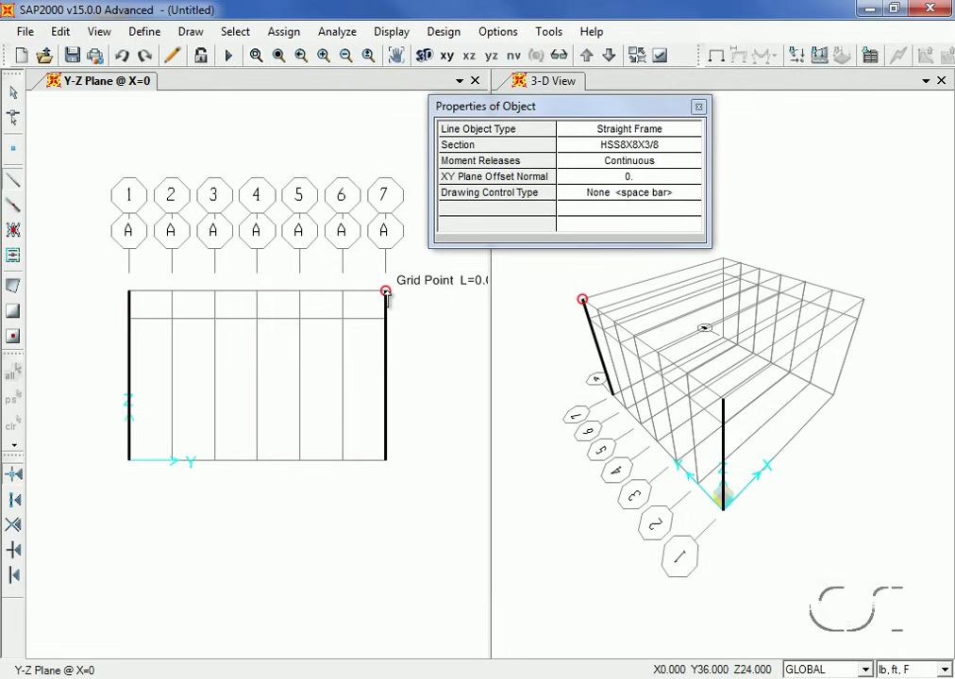
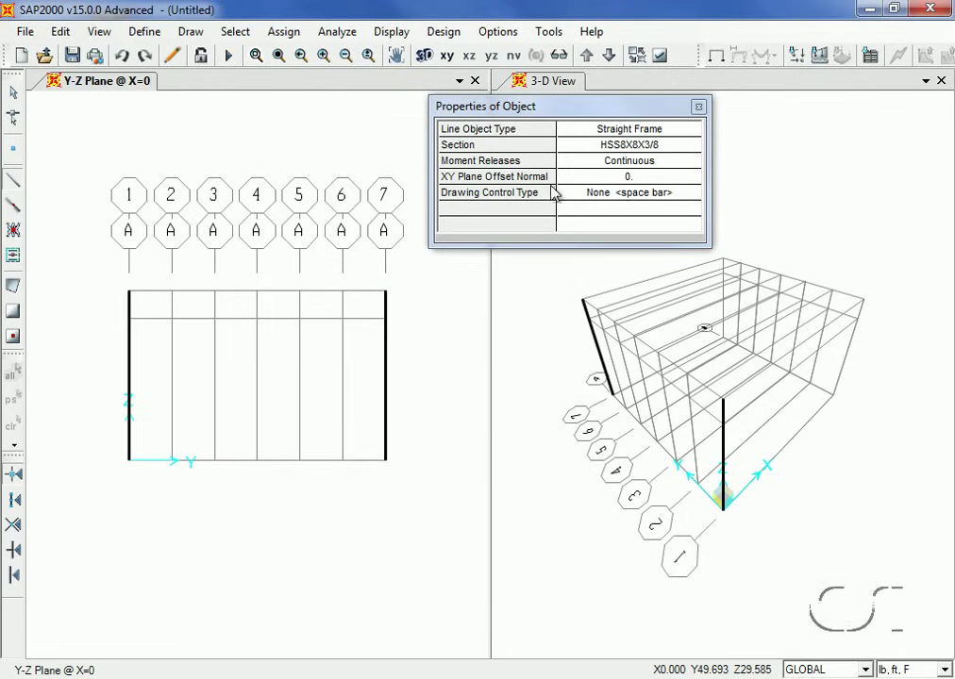
Set the section to TRUSS and draw the truss bottom chord at Z = 20 from grid line 1 to 7.
left_click(608, 148)
left_click(606, 148)
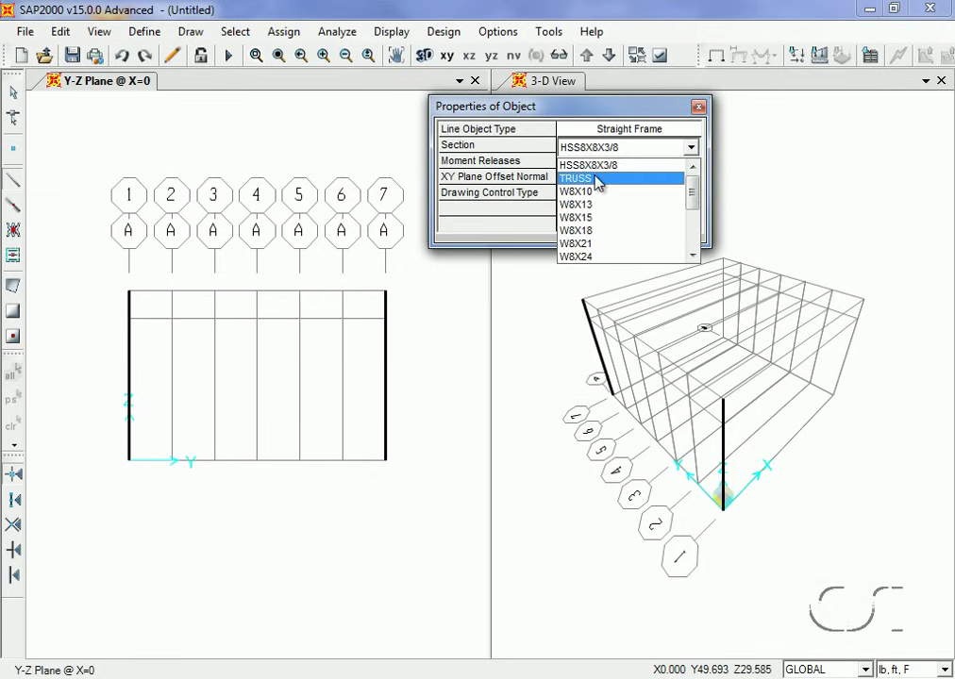
left_click(598, 179)
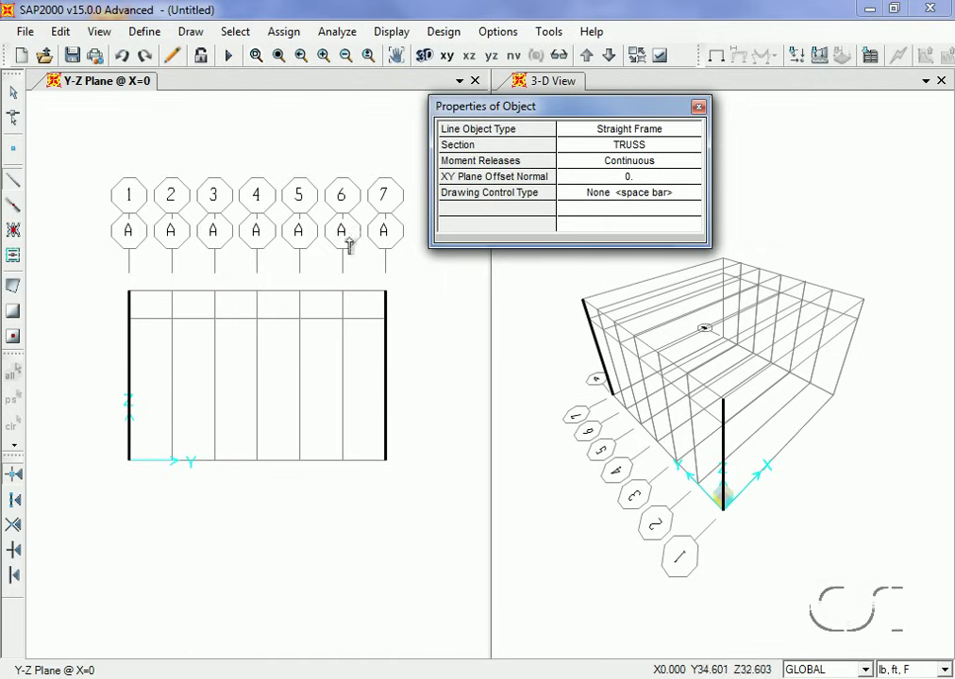
left_click(131, 319)
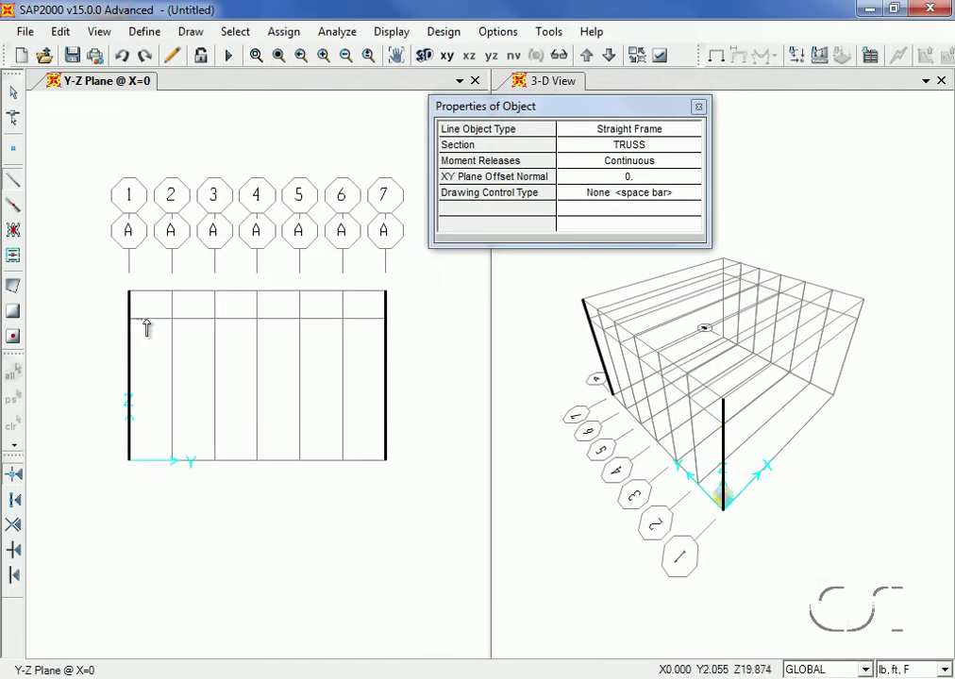
left_click(385, 319)
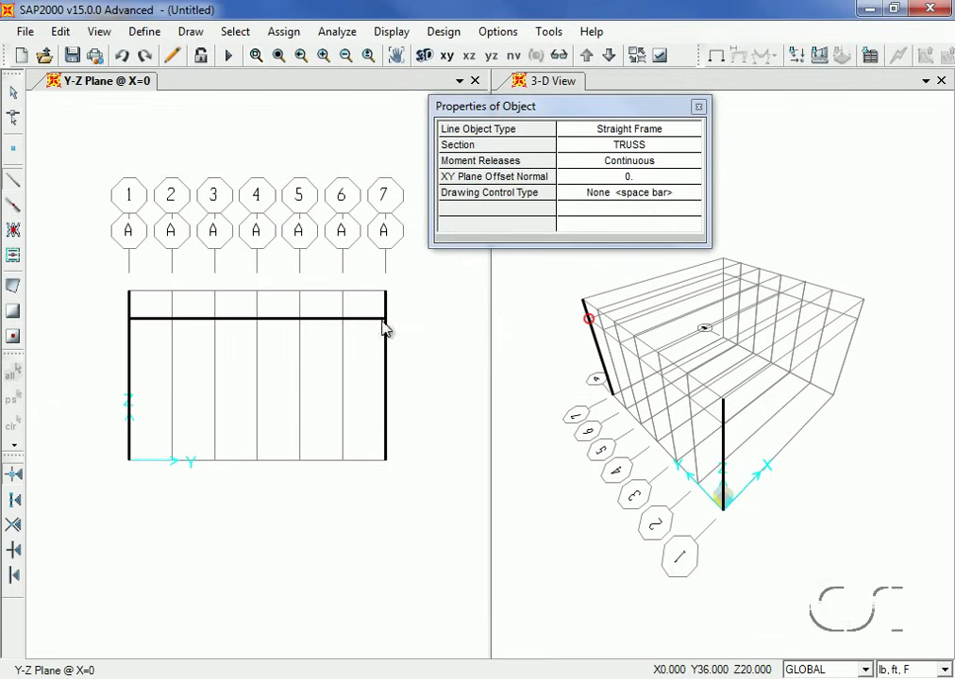
right_click(412, 311)
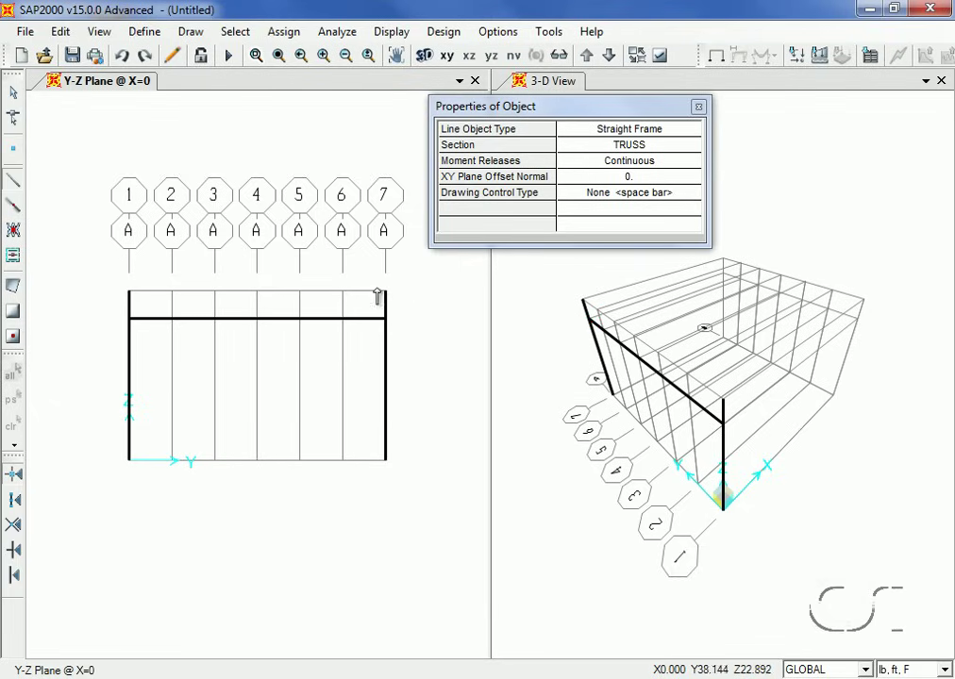
Draw the truss top chord with section TRUSS at Z = 24 from grid line 1 to 7.
left_click(130, 293)
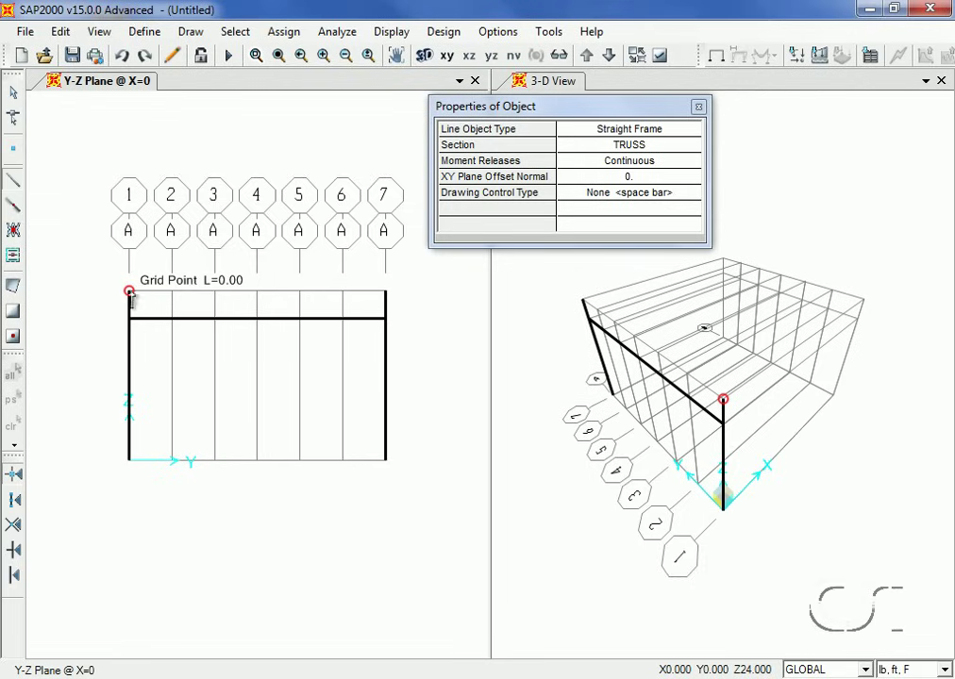
left_click(385, 293)
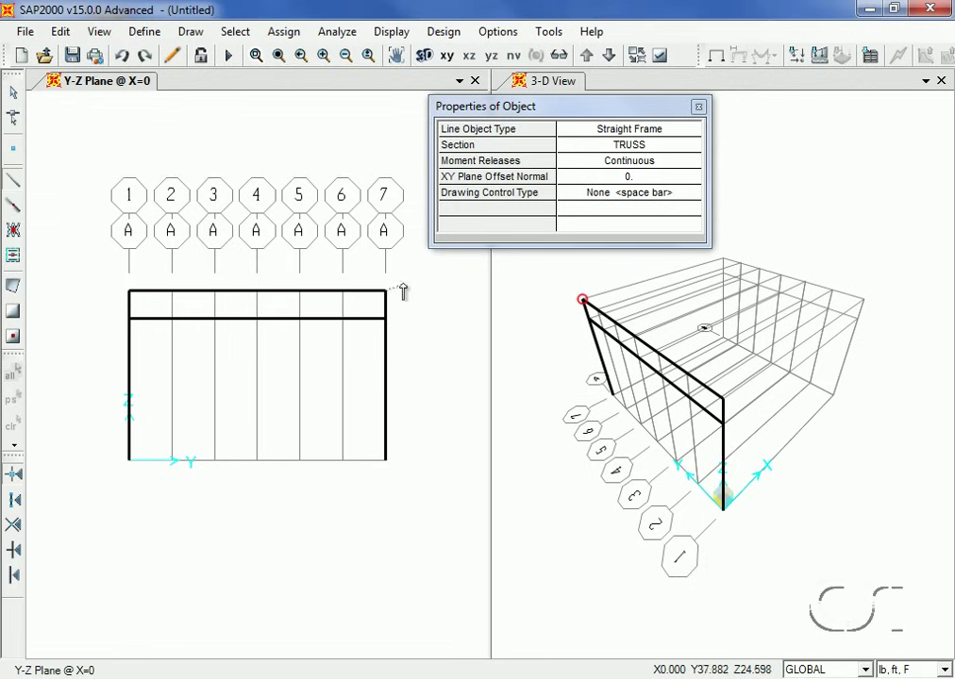
right_click(412, 285)
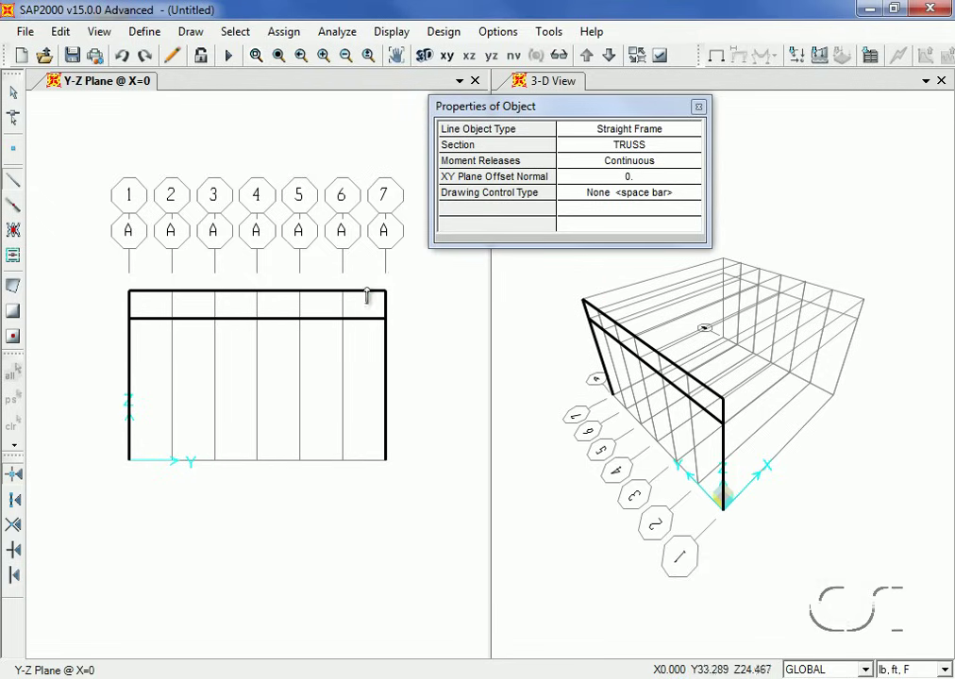
Draw the diagonal and vertical web members continuously from the top chord at grid line 7 to the top chord at grid line 4.
left_click(382, 293)
left_click(343, 318)
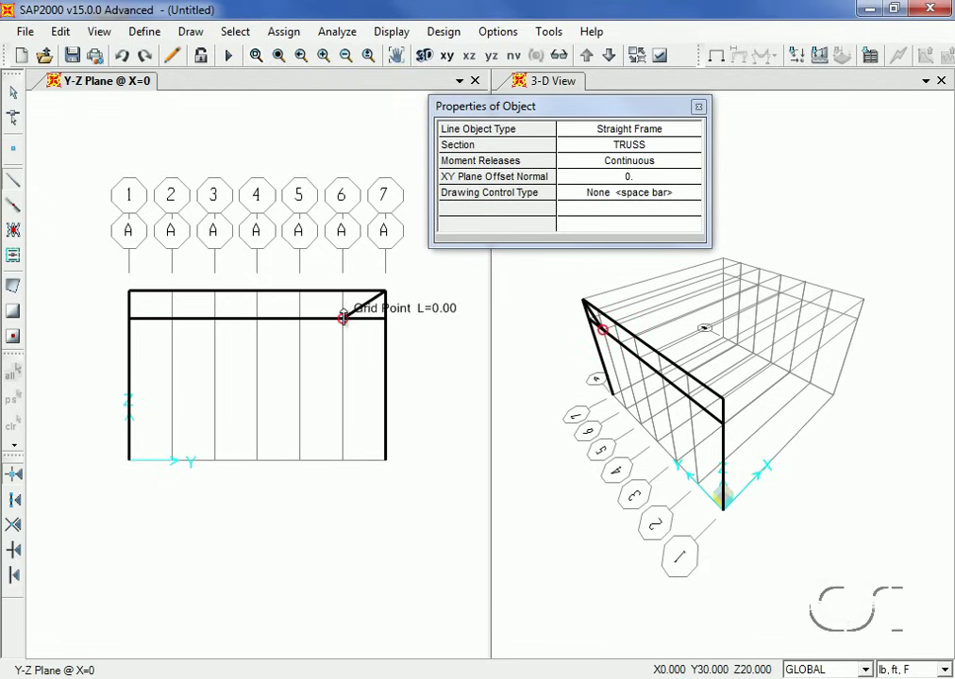
left_click(343, 292)
left_click(300, 318)
left_click(300, 292)
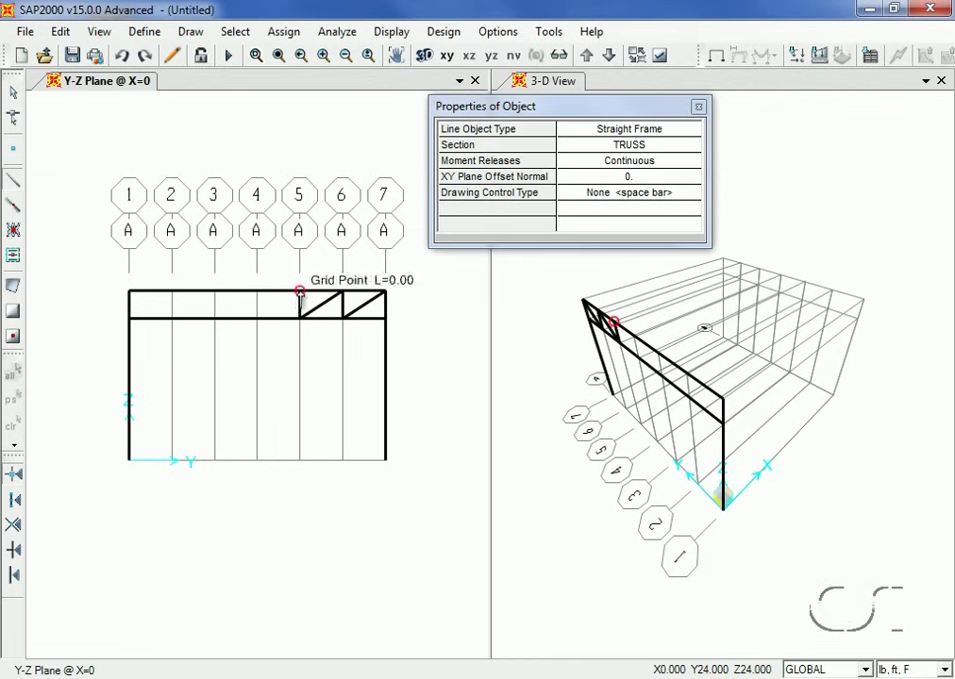
left_click(258, 318)
left_click(257, 293)
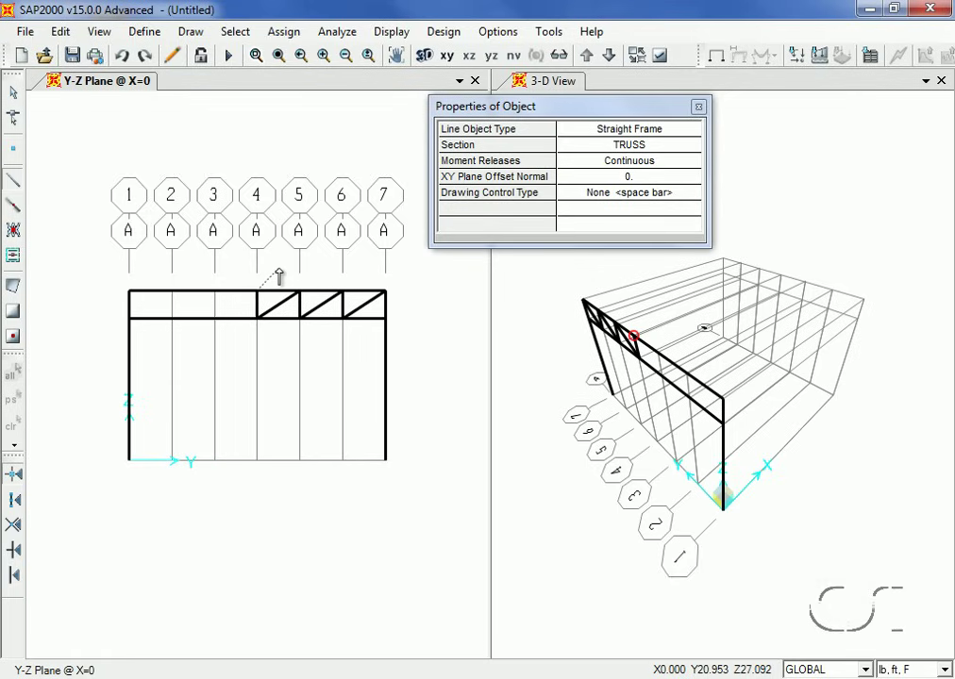
key("Escape")
Draw the remaining mirrored web members from the bottom chord at grid line 4 to the top chord at grid line 1 and finish drawing.
left_click(257, 318)
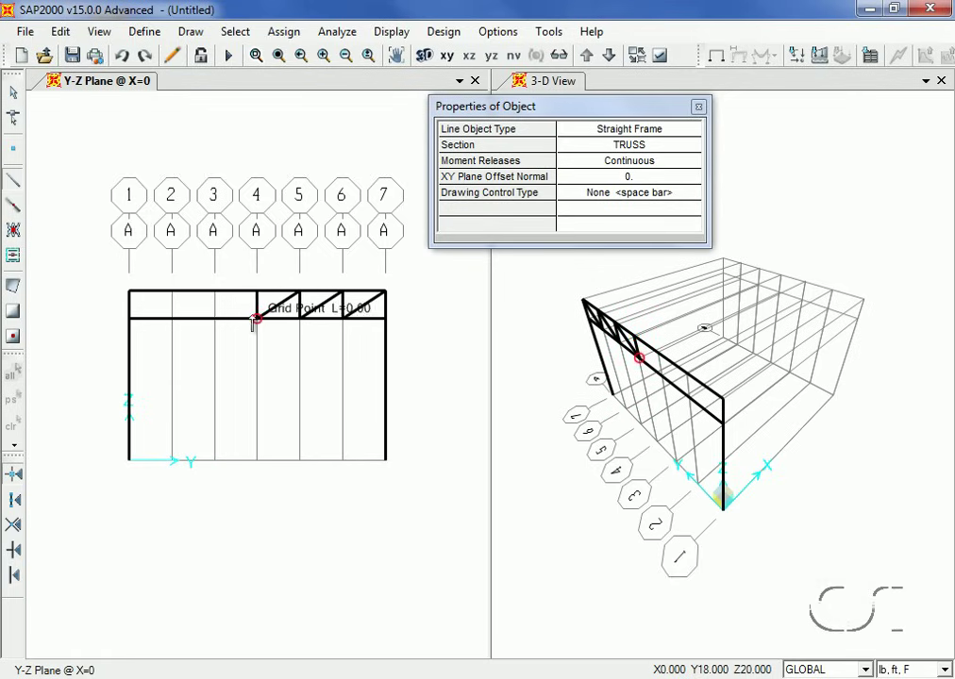
left_click(215, 293)
left_click(215, 318)
left_click(171, 293)
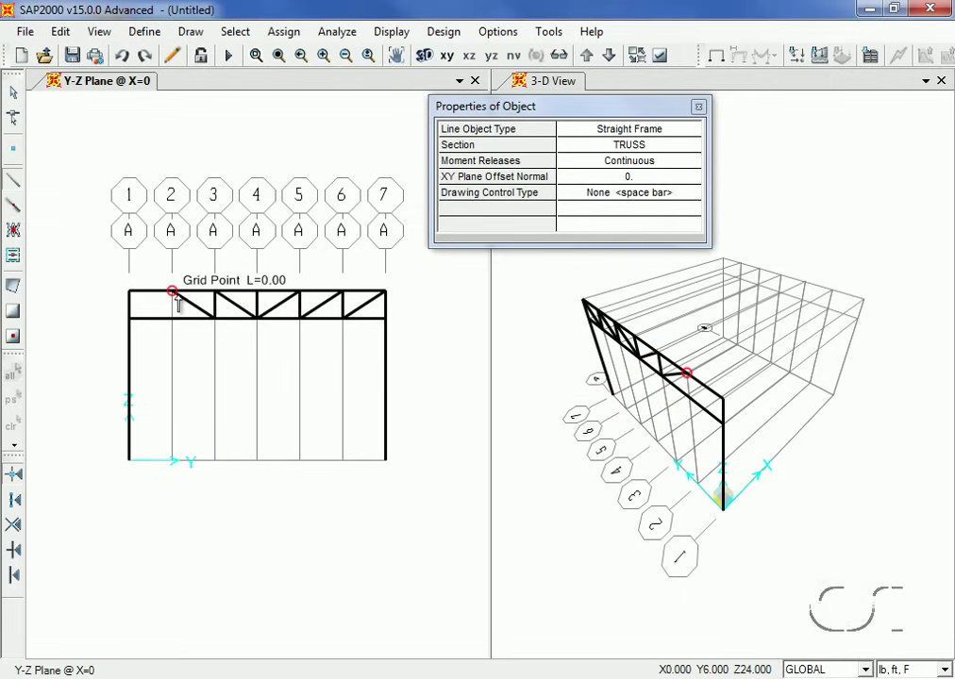
left_click(173, 319)
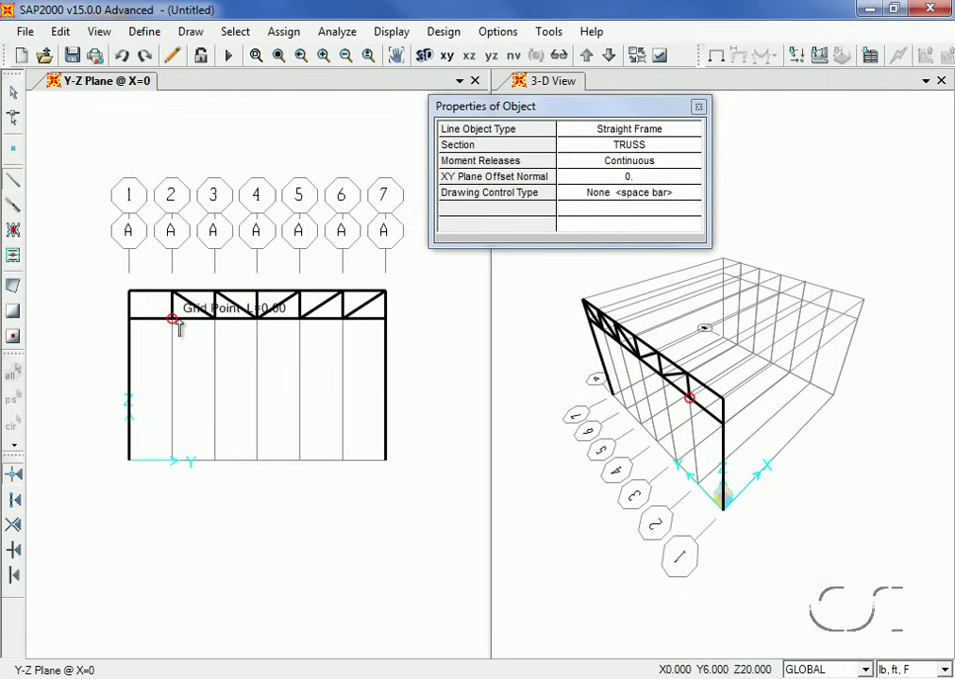
left_click(129, 291)
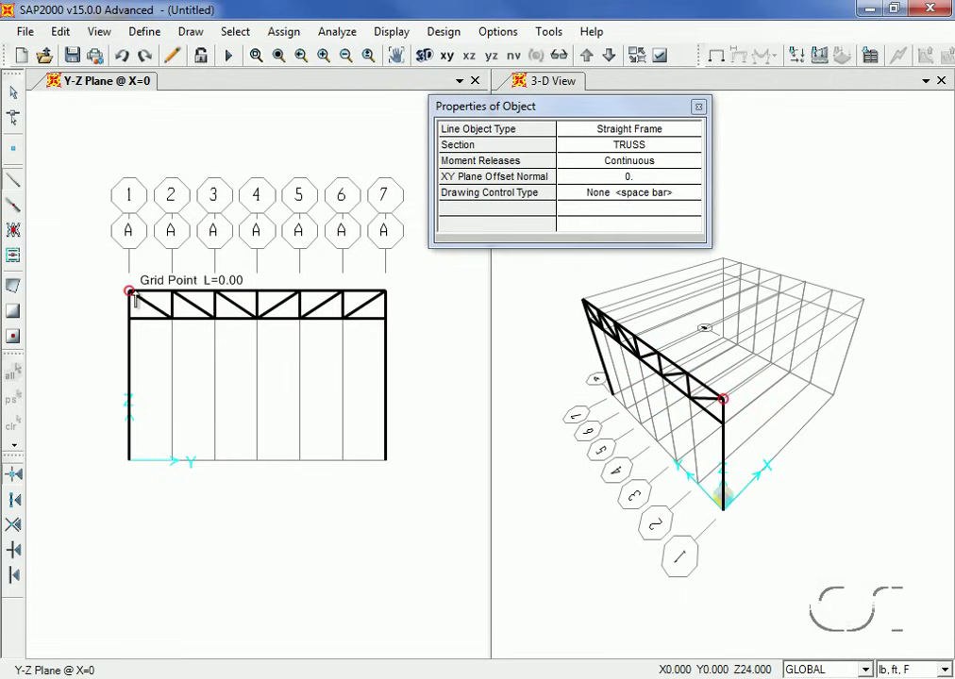
left_click(14, 96)
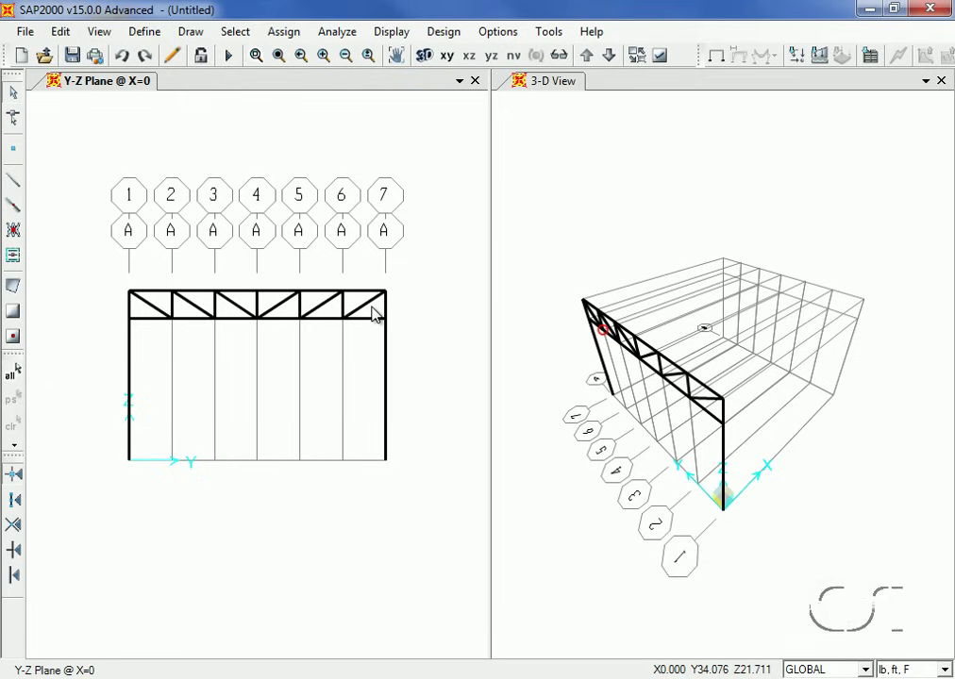
Release Moment 33 (Major) at the start and end of all the truss web members, and clear the display of assigns.
left_click_drag(373, 299, 143, 308)
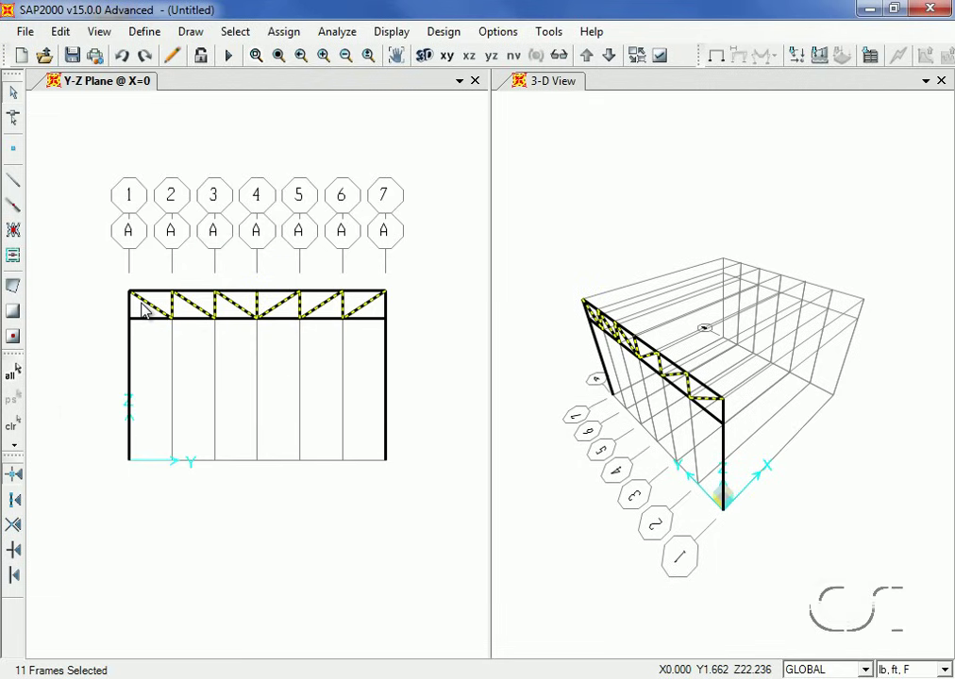
left_click(283, 32)
mouse_move(283, 78)
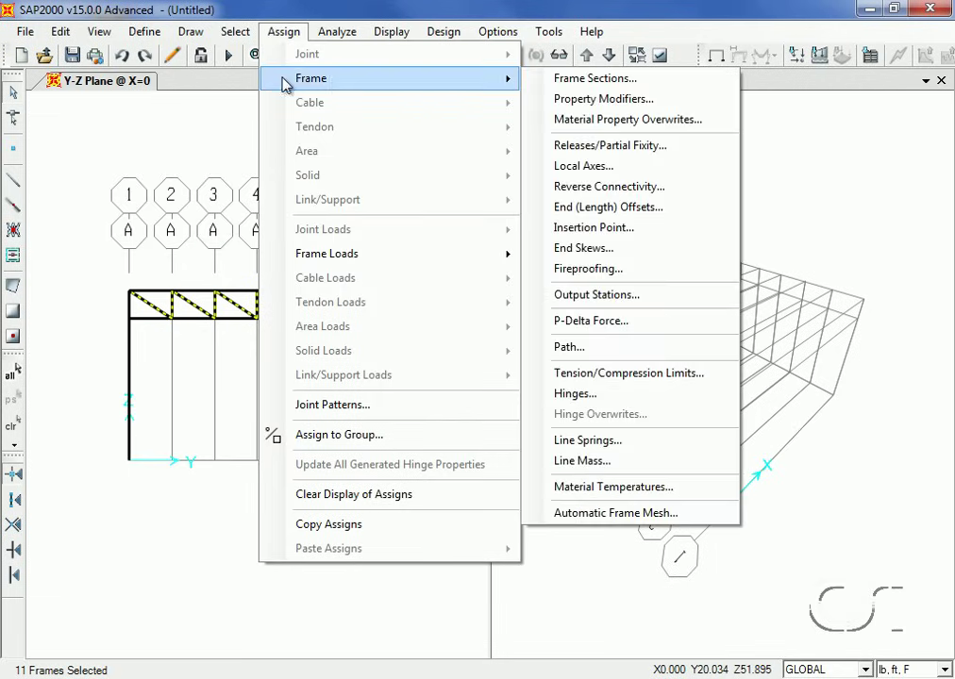
left_click(632, 151)
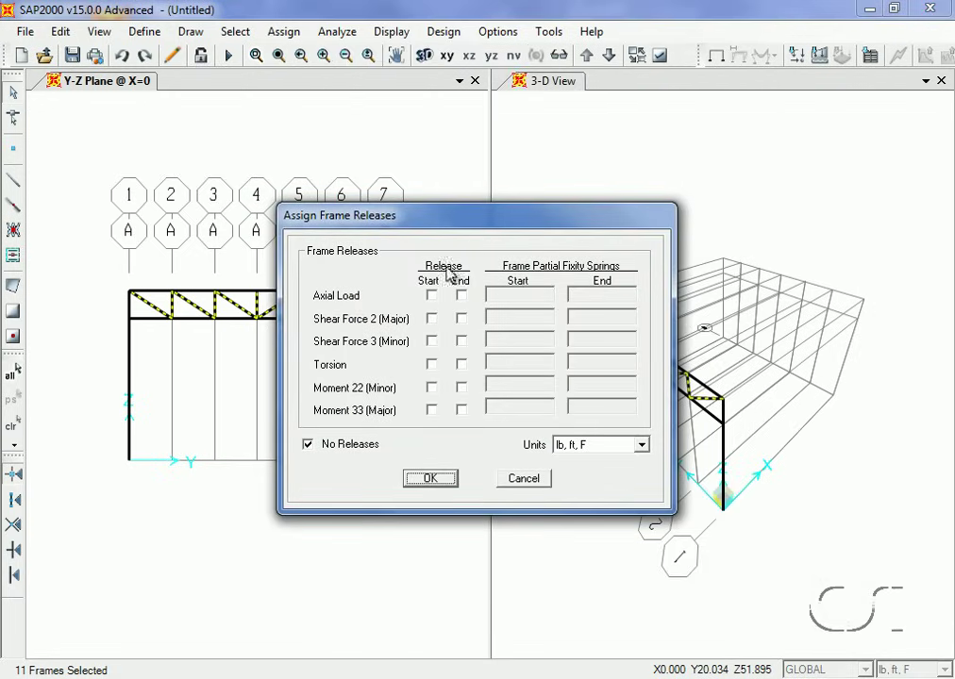
left_click(431, 409)
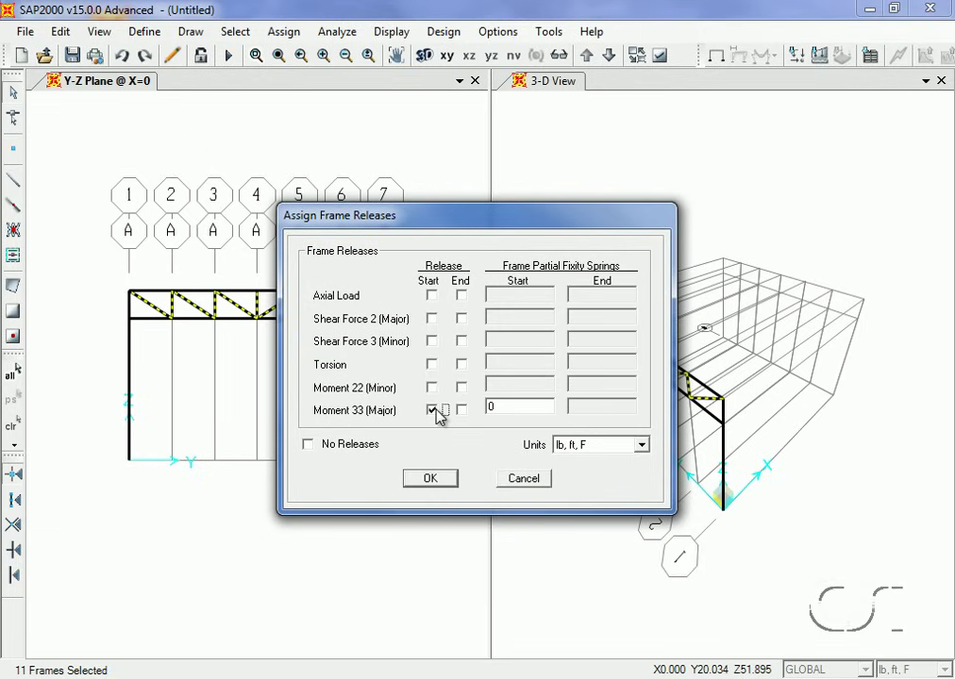
left_click(460, 411)
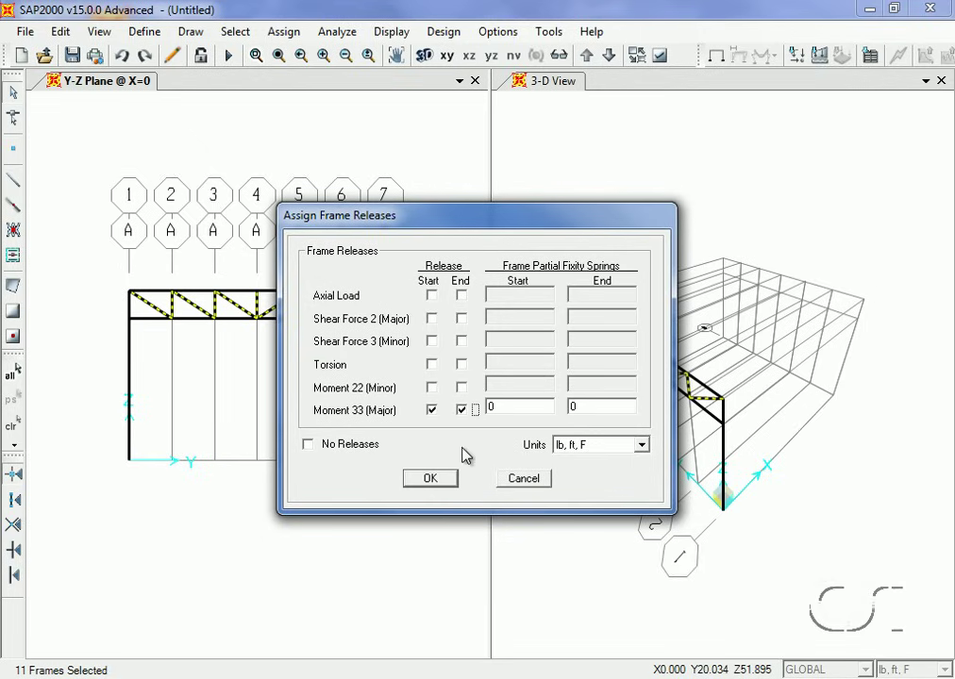
left_click(439, 477)
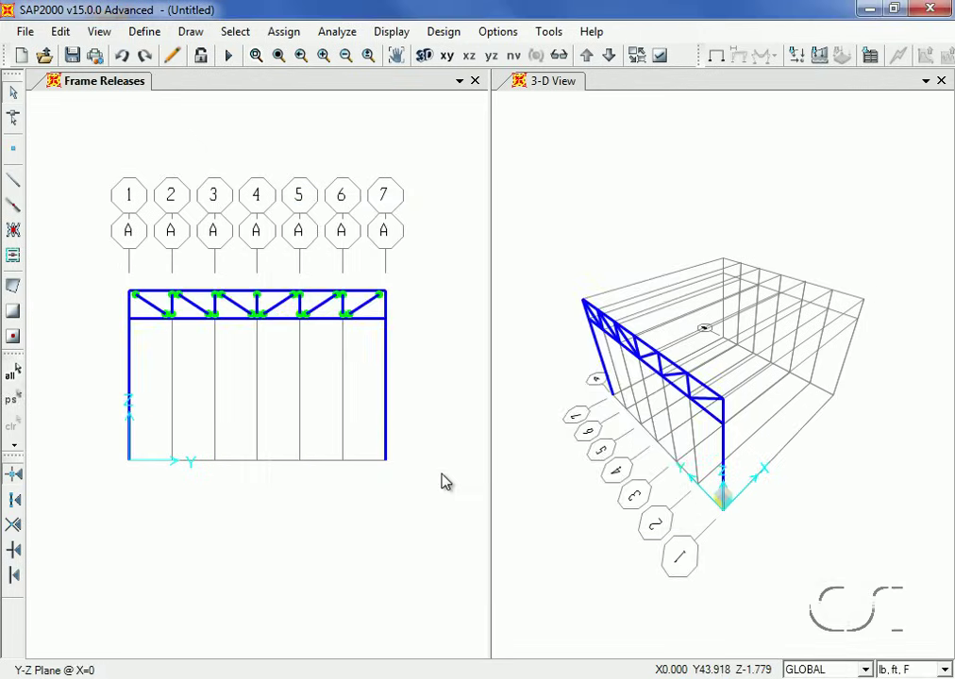
left_click(283, 34)
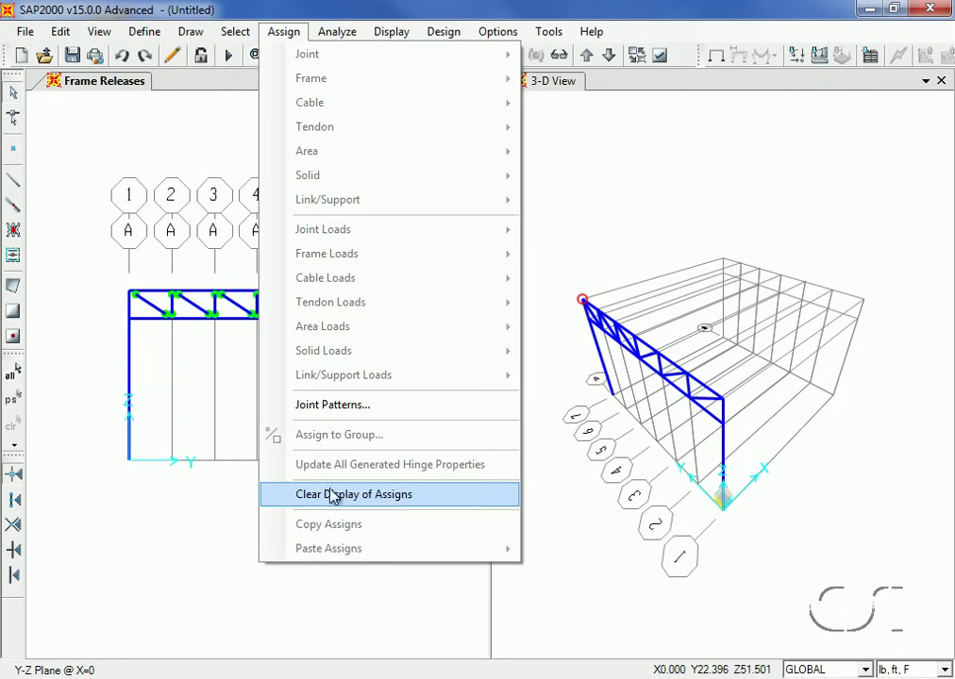
left_click(427, 496)
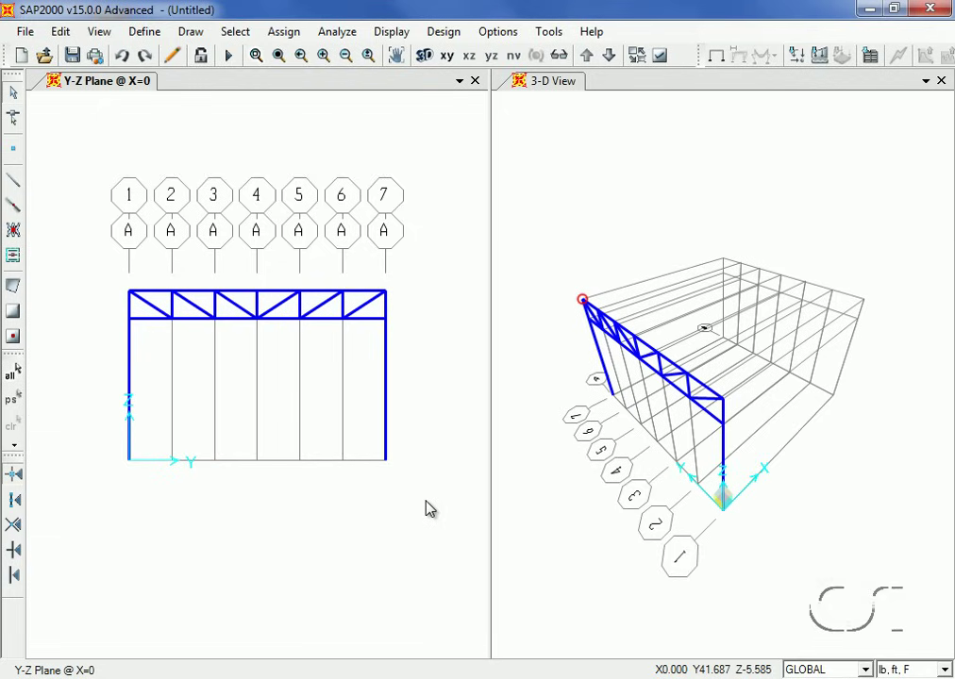
Divide the truss top chord into 2 frames with a last/first length ratio of 1.
left_click(279, 293)
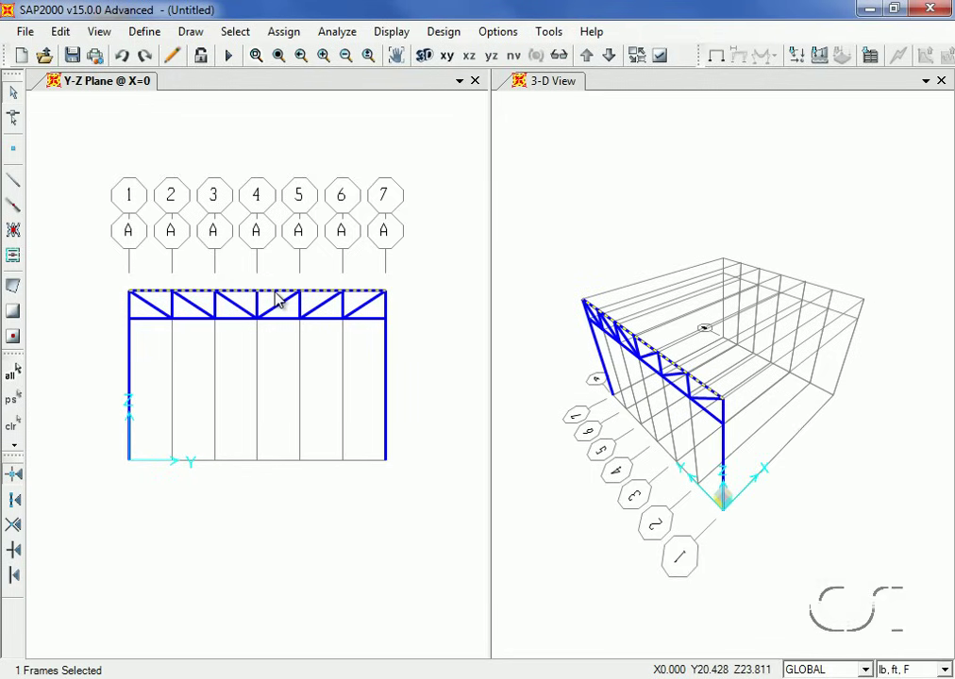
left_click(61, 32)
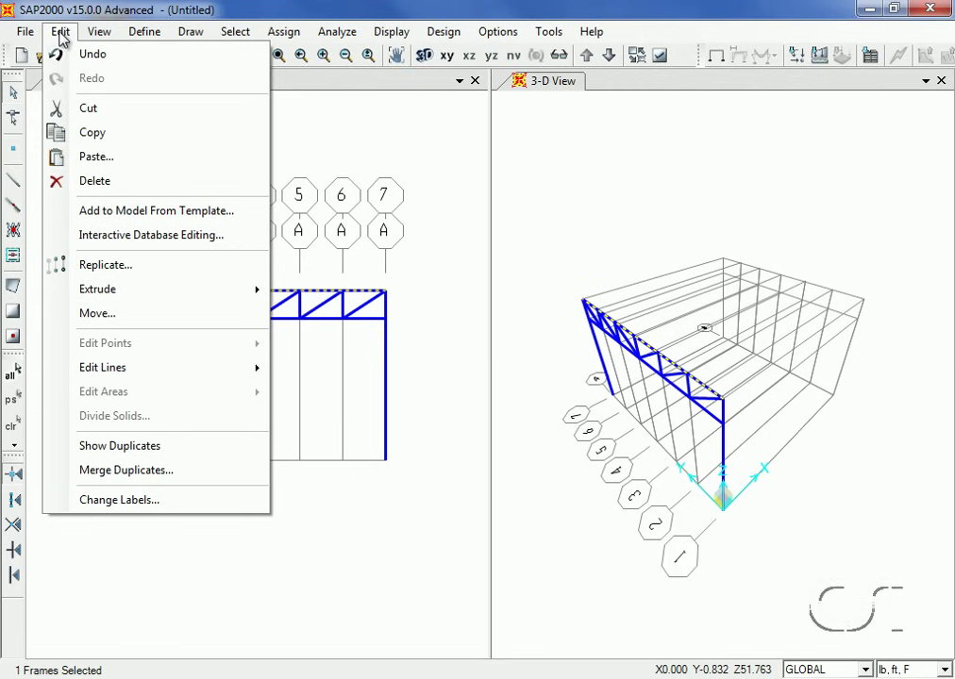
mouse_move(102, 368)
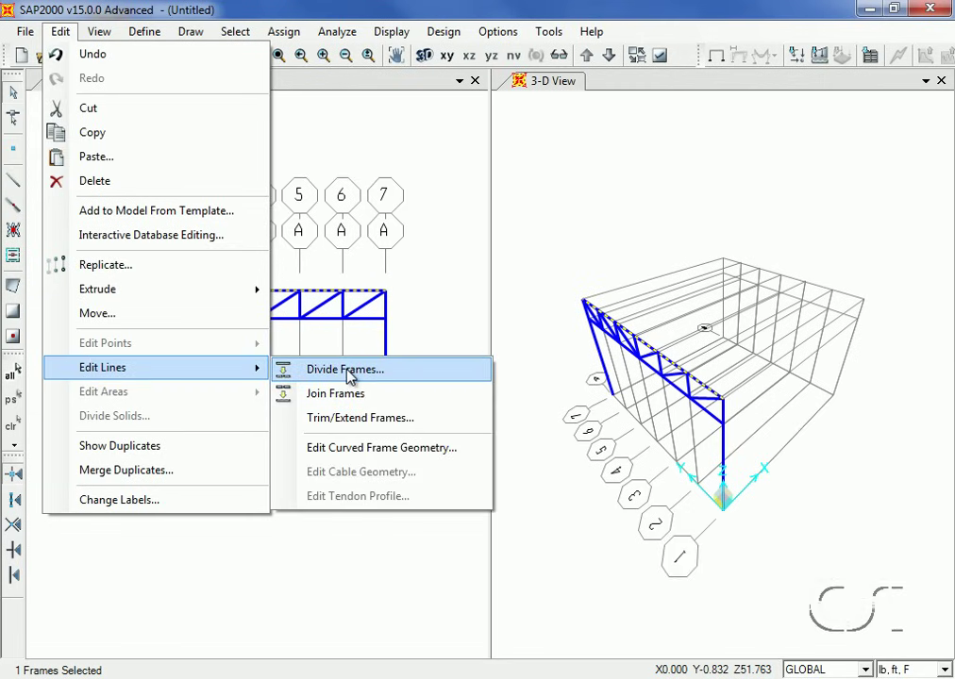
left_click(347, 370)
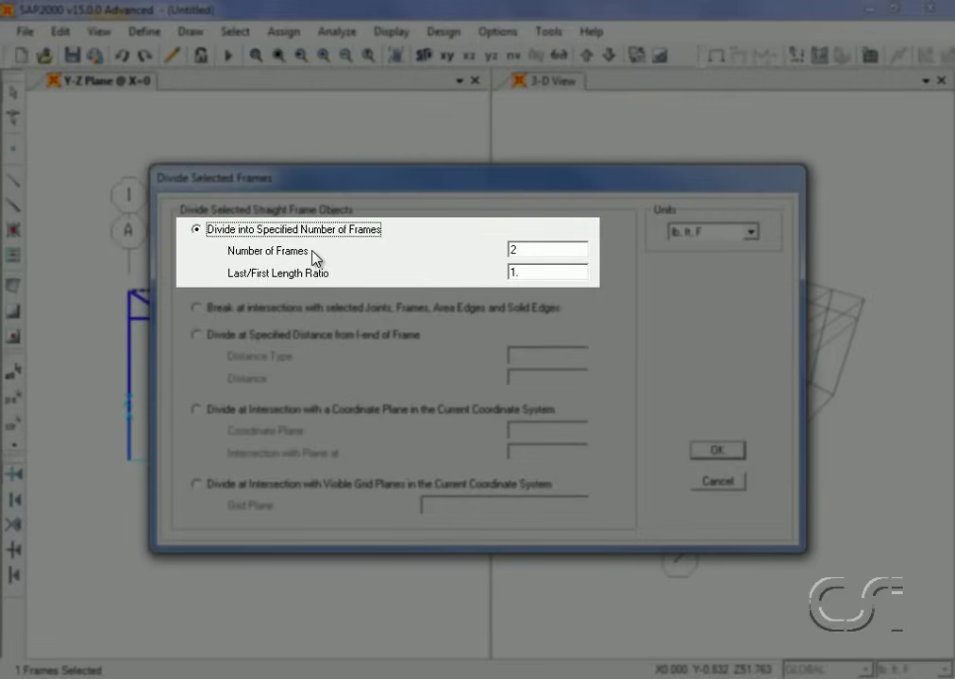
double_click(543, 250)
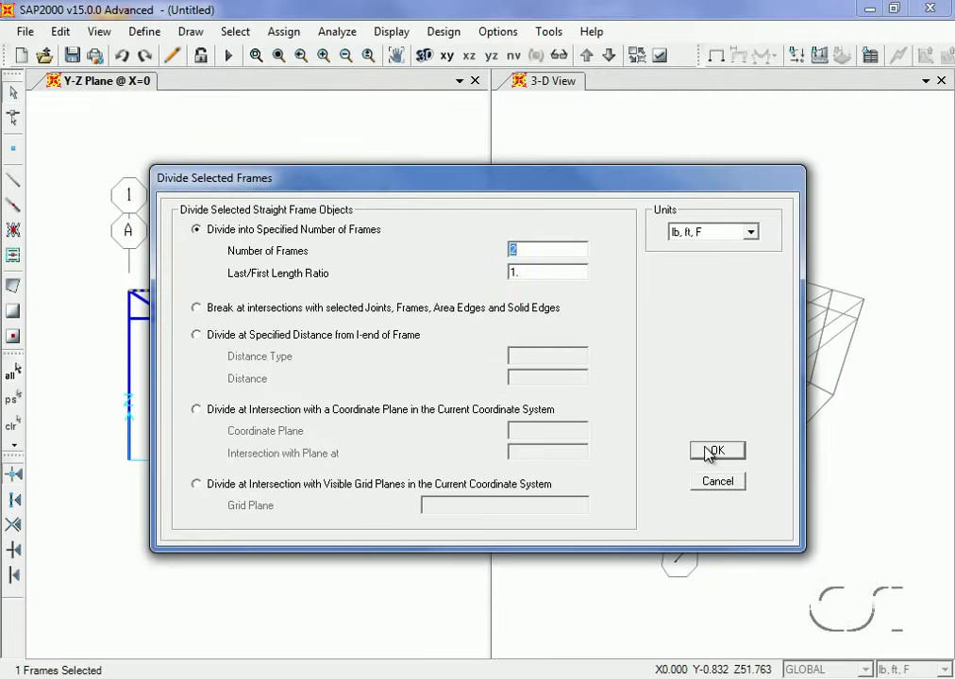
left_click(710, 452)
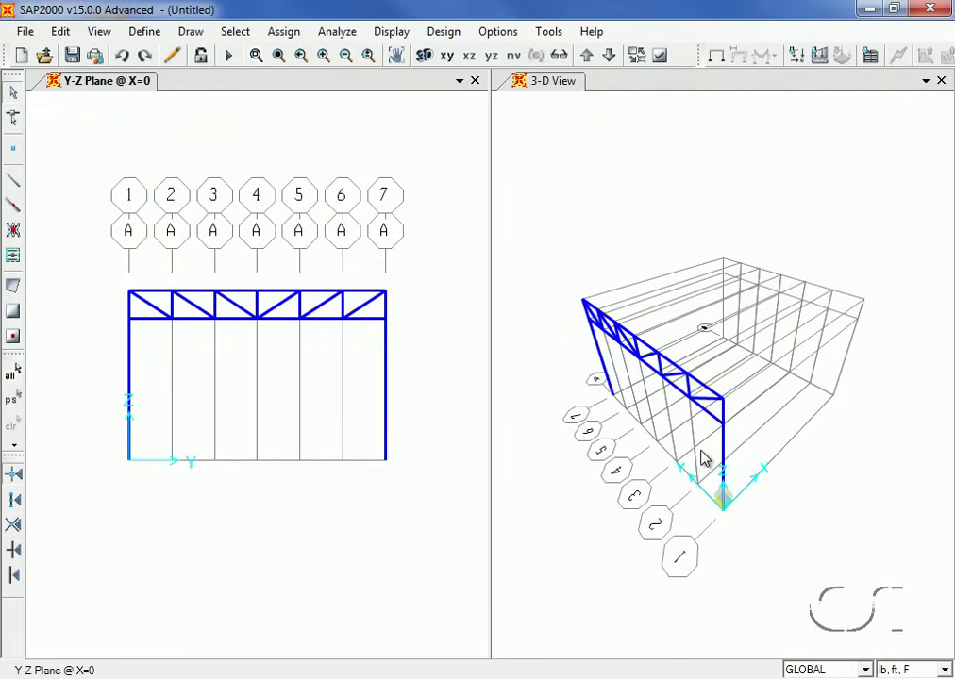
Assign pinned restraints to the two column base joints at grid lines 1 and 7.
left_click(128, 461)
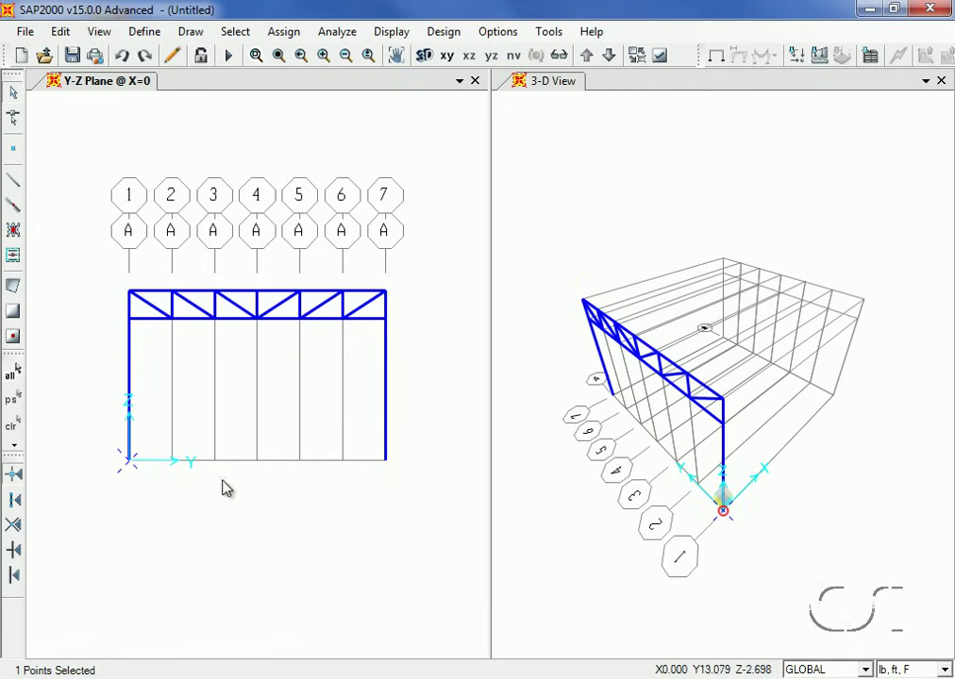
left_click(385, 464)
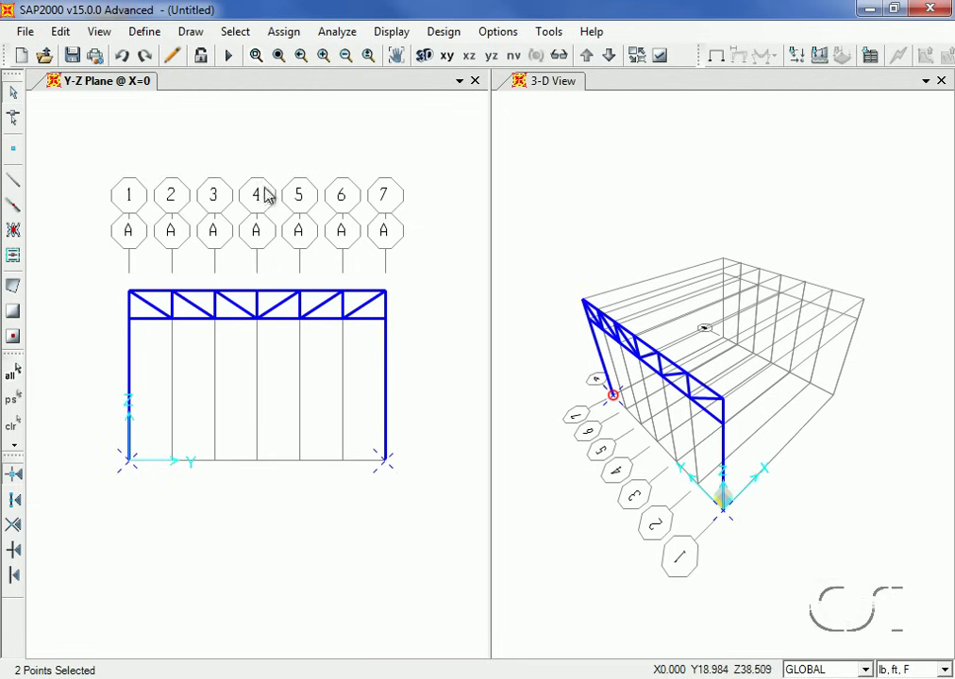
left_click(284, 32)
mouse_move(281, 57)
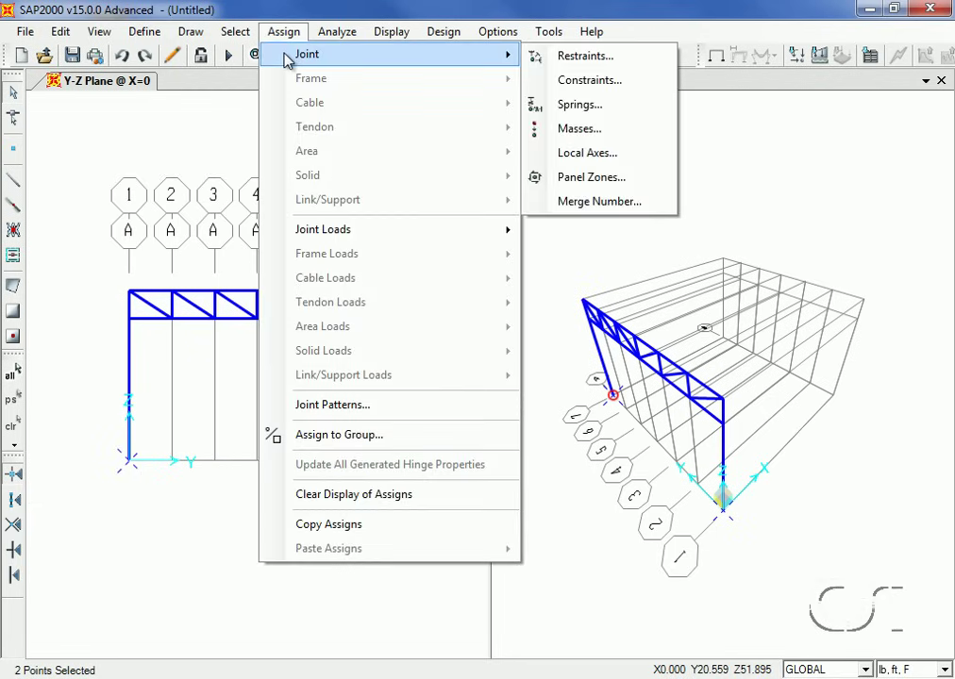
left_click(572, 61)
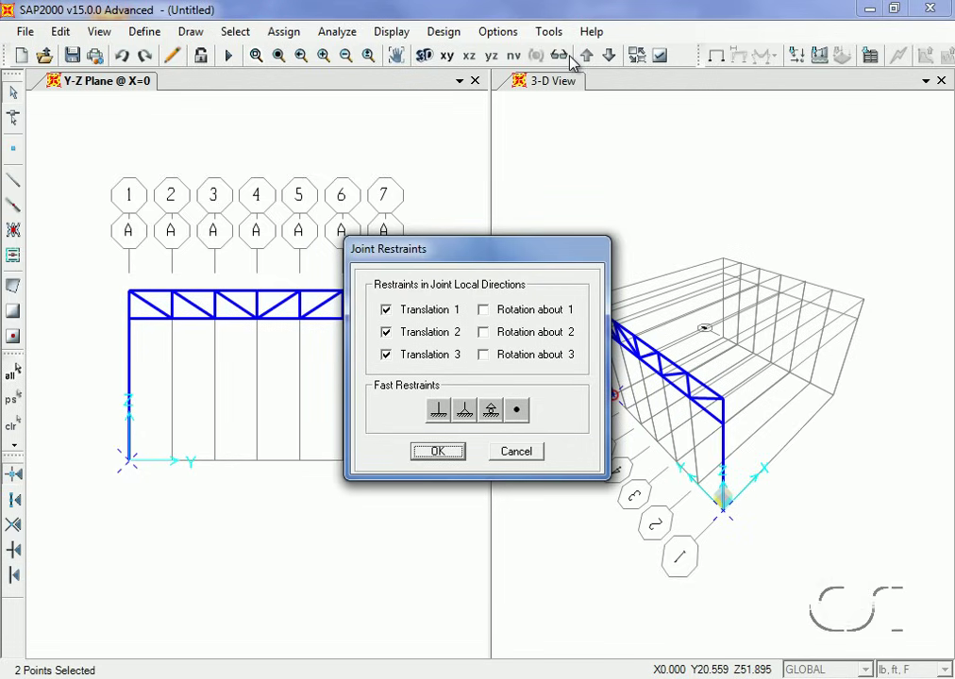
left_click(463, 417)
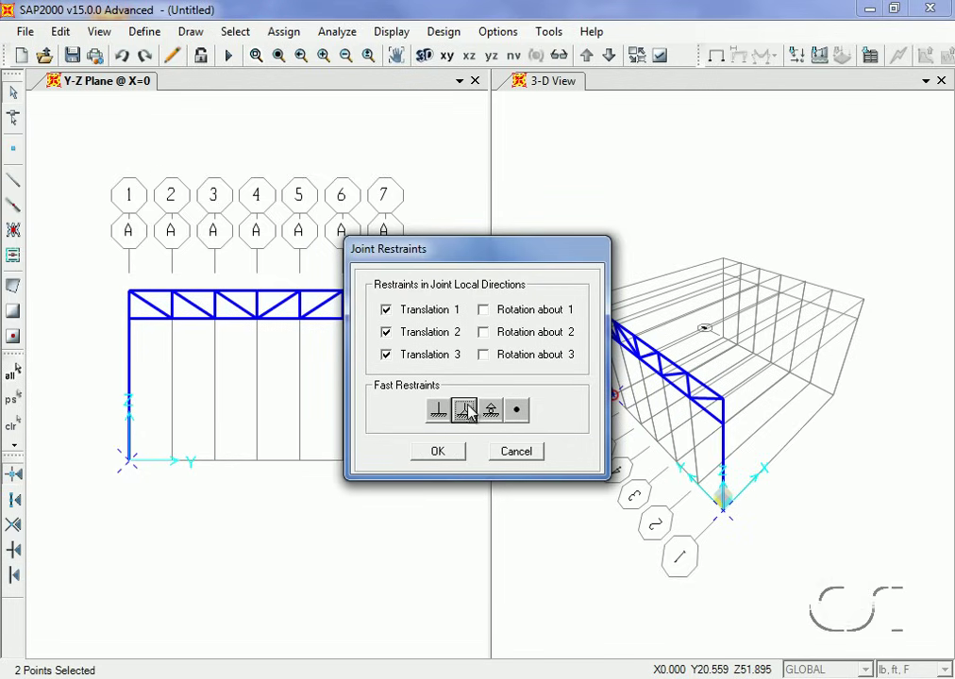
left_click(440, 454)
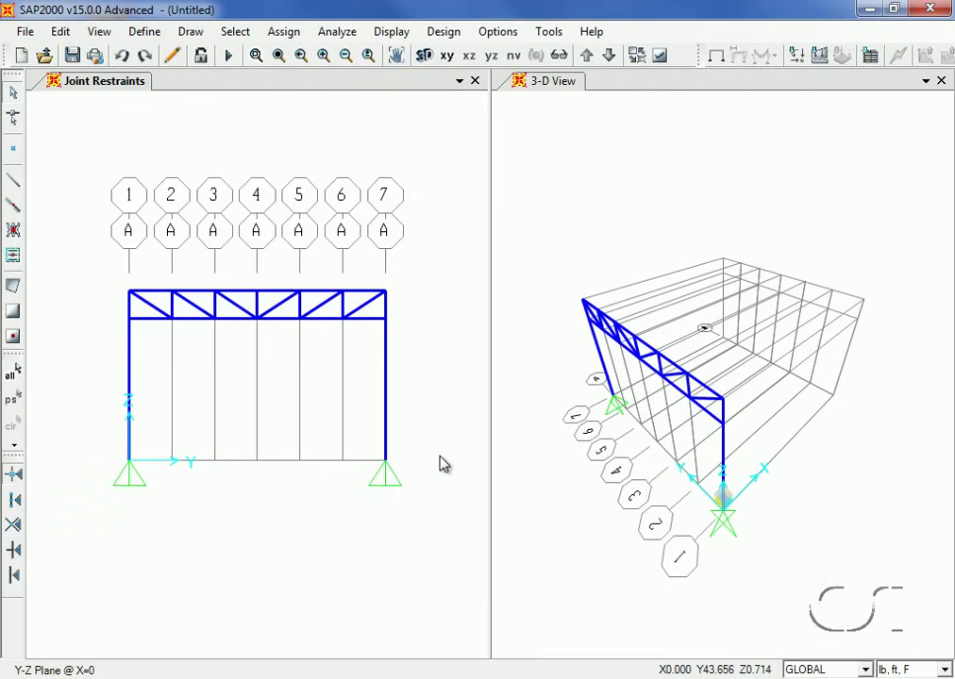
Replicate the entire truss frame linearly with a dx of 12 ft to make three copies.
left_click(14, 376)
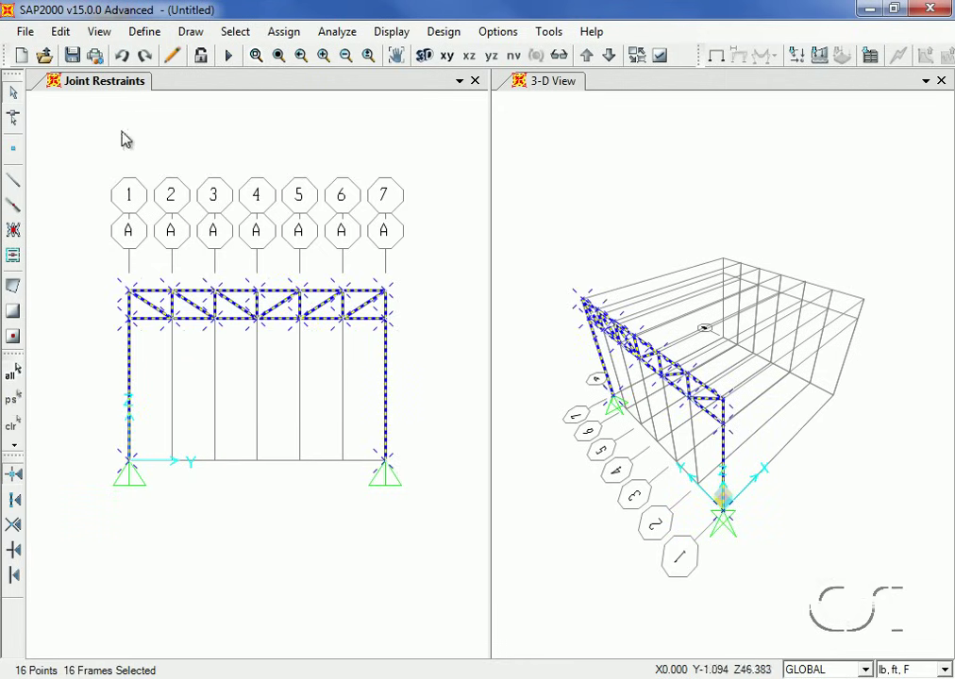
left_click(66, 33)
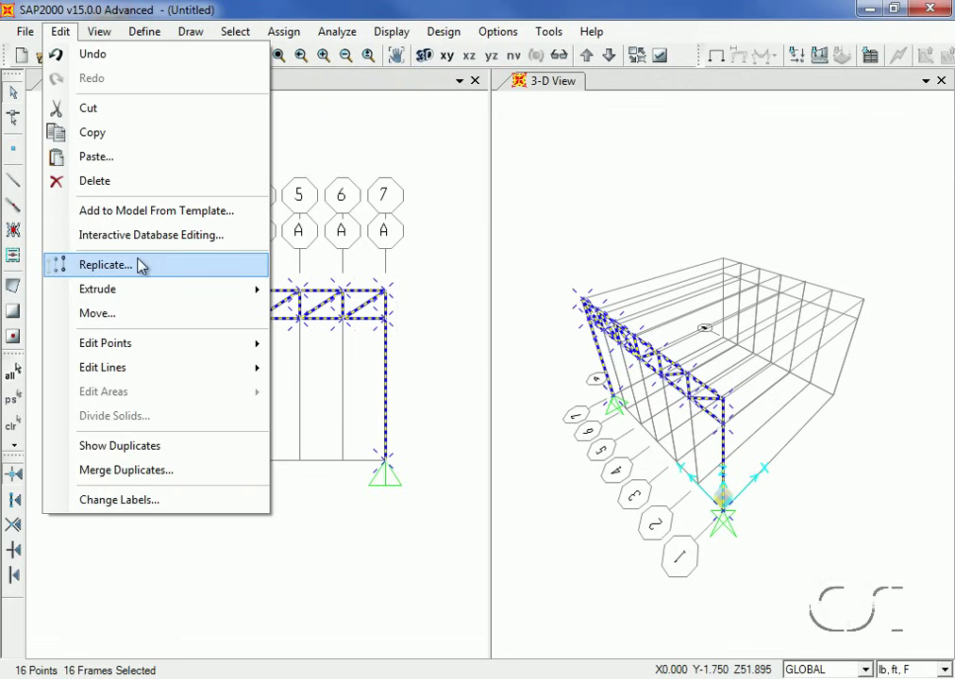
left_click(106, 265)
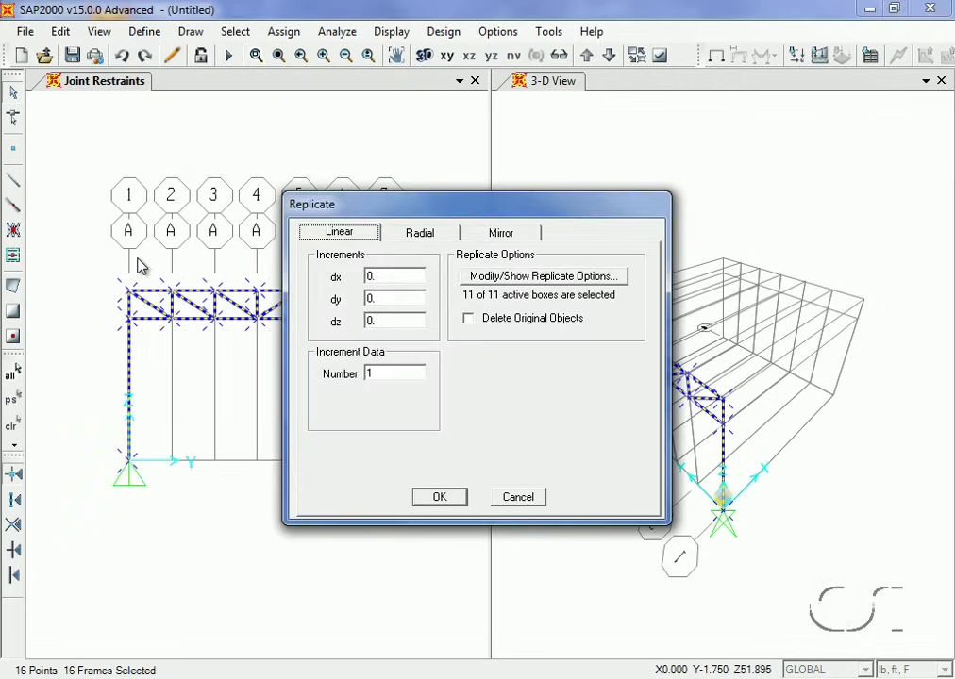
double_click(374, 276)
type("12")
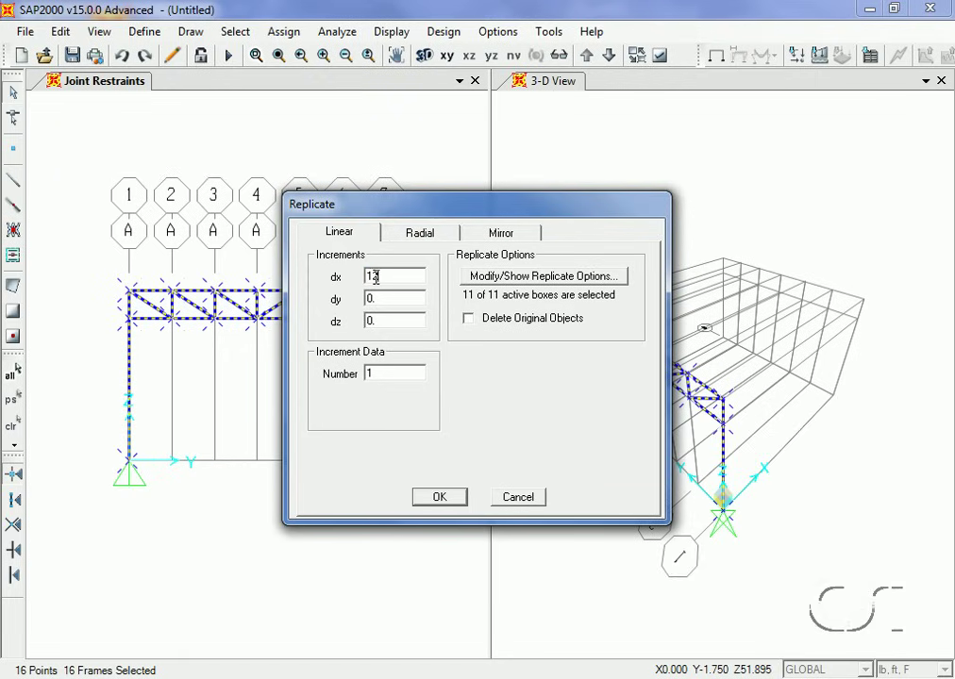
left_click(374, 373)
double_click(373, 372)
left_click(445, 499)
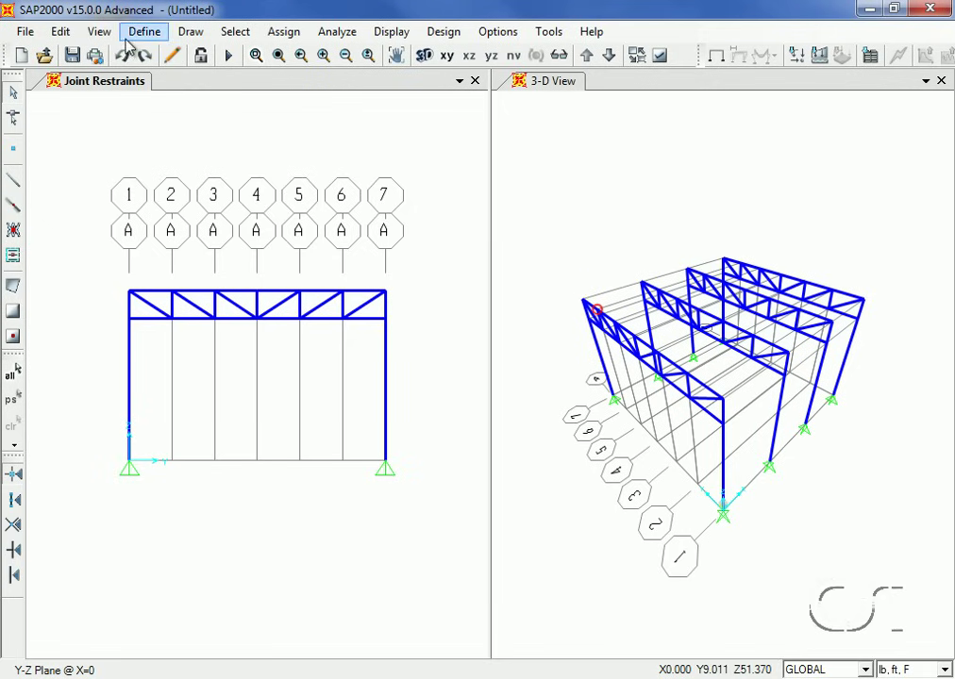
Set the 2D elevation view to the X-Z plane at Y = 0.
left_click(99, 31)
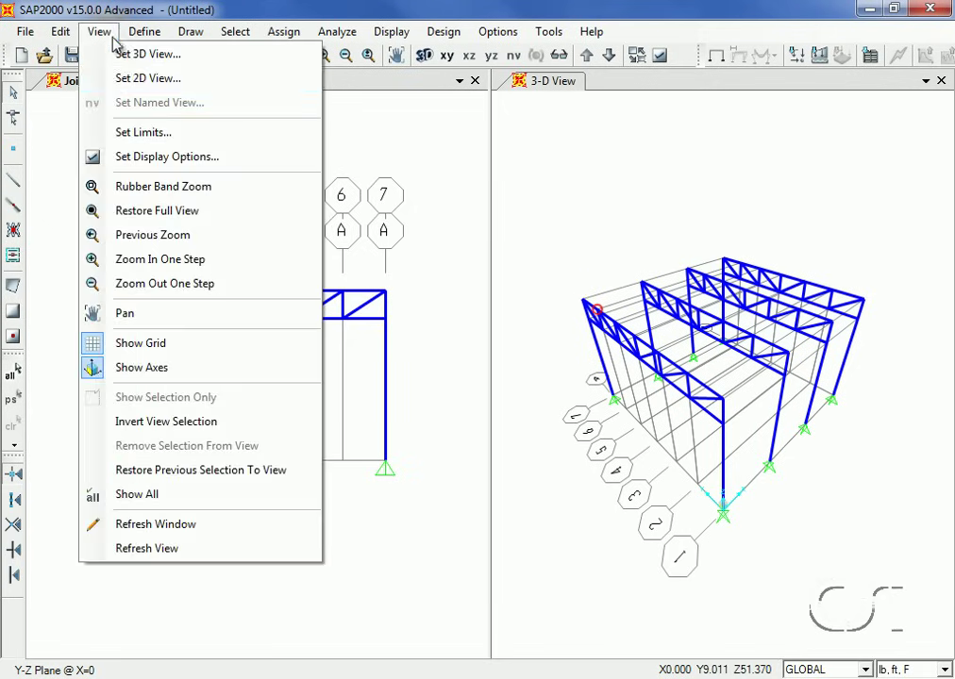
left_click(137, 83)
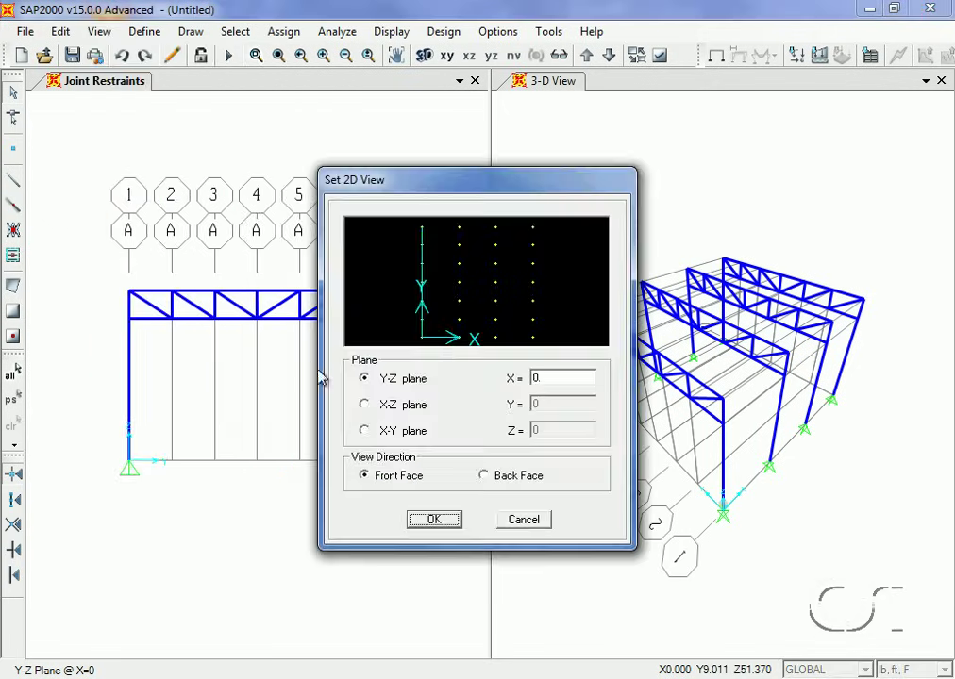
left_click(364, 404)
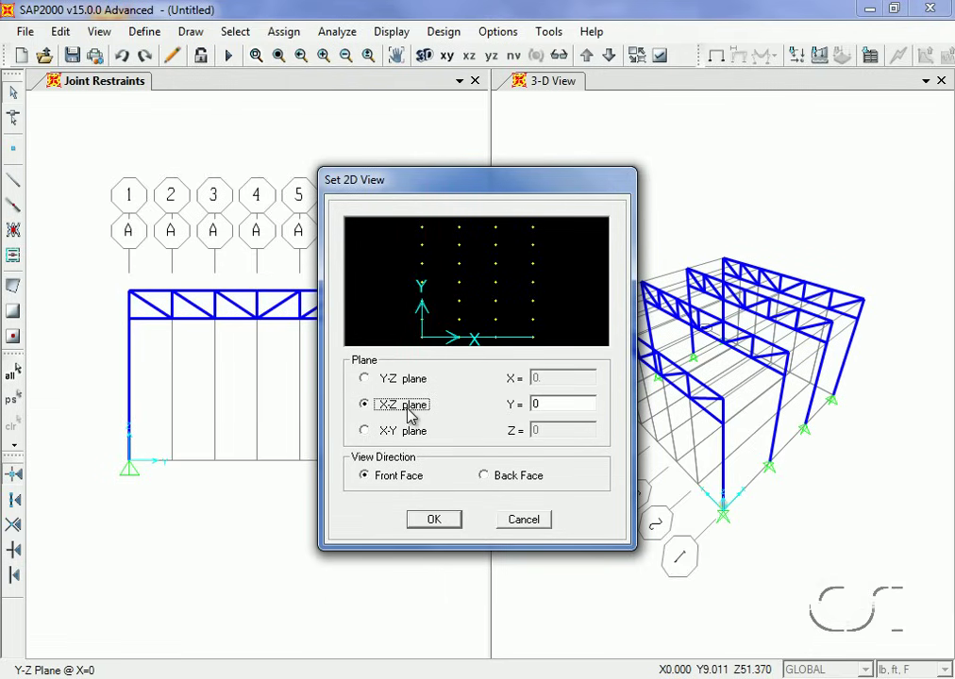
left_click(447, 519)
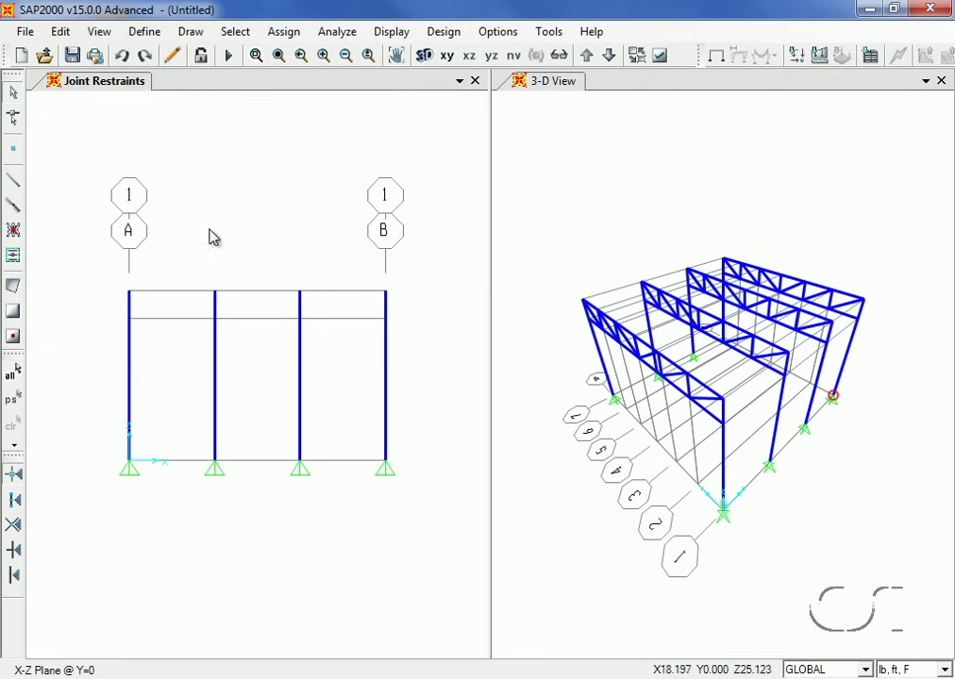
Draw two continuous W8X31 beams from grid A to B at Y = 0, along the truss top and bottom chord levels.
left_click(191, 33)
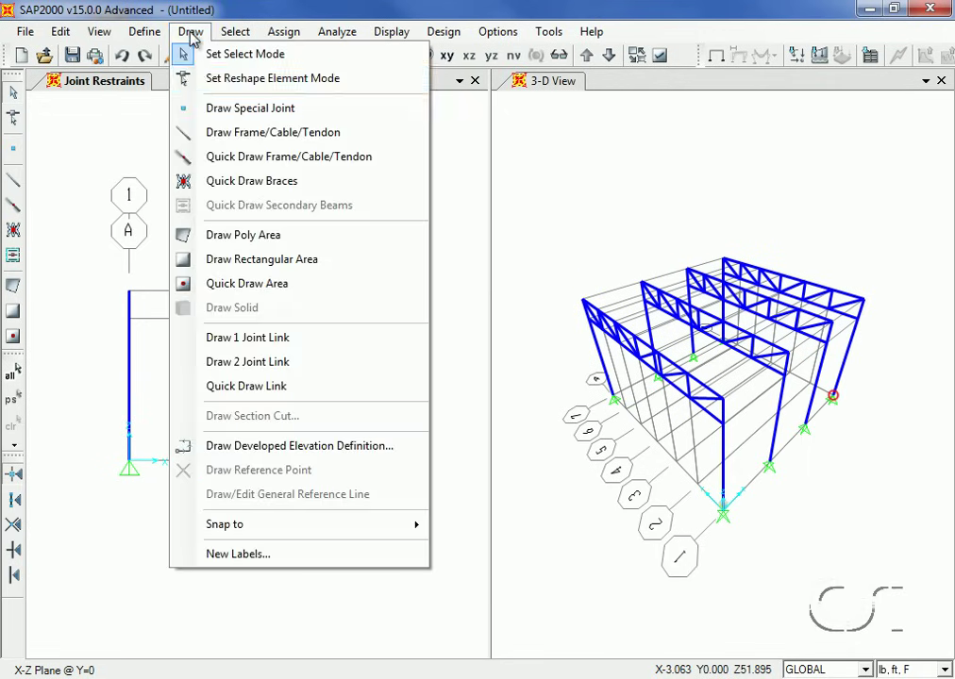
left_click(266, 133)
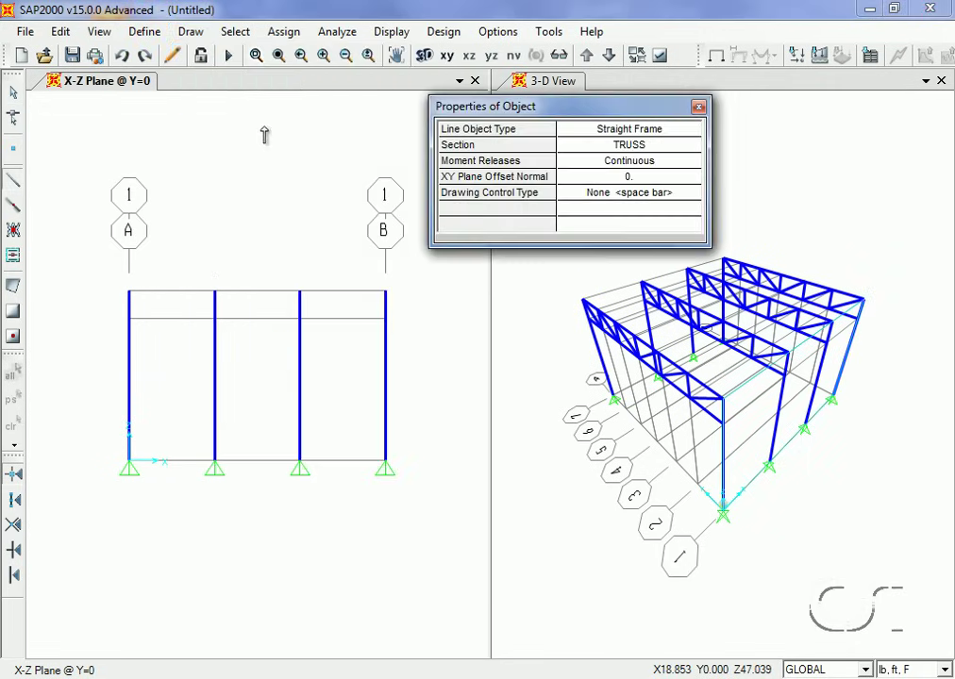
left_click(640, 146)
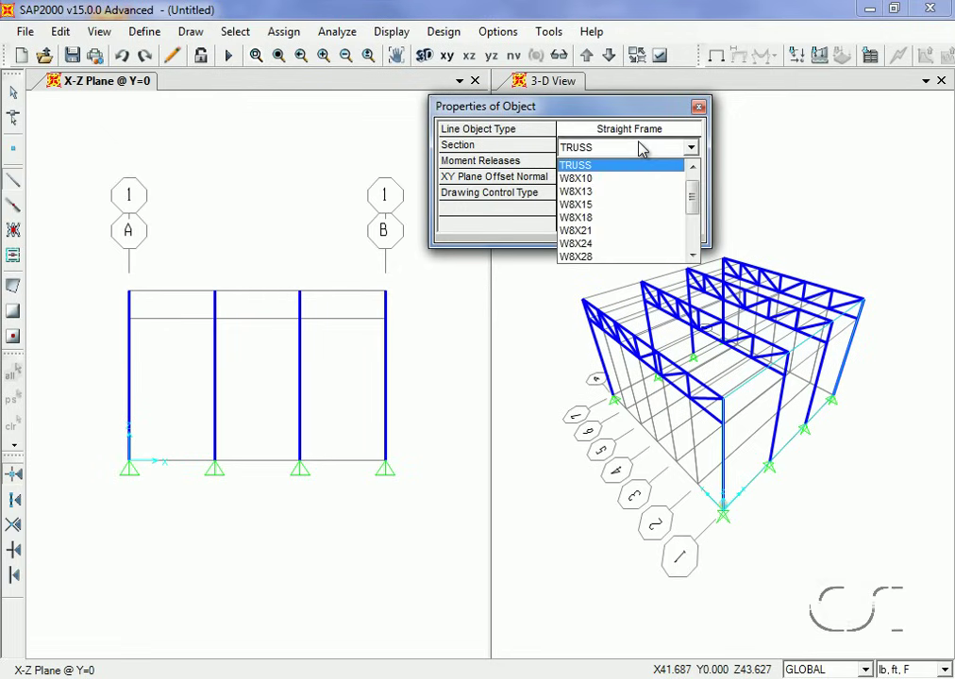
left_click(692, 256)
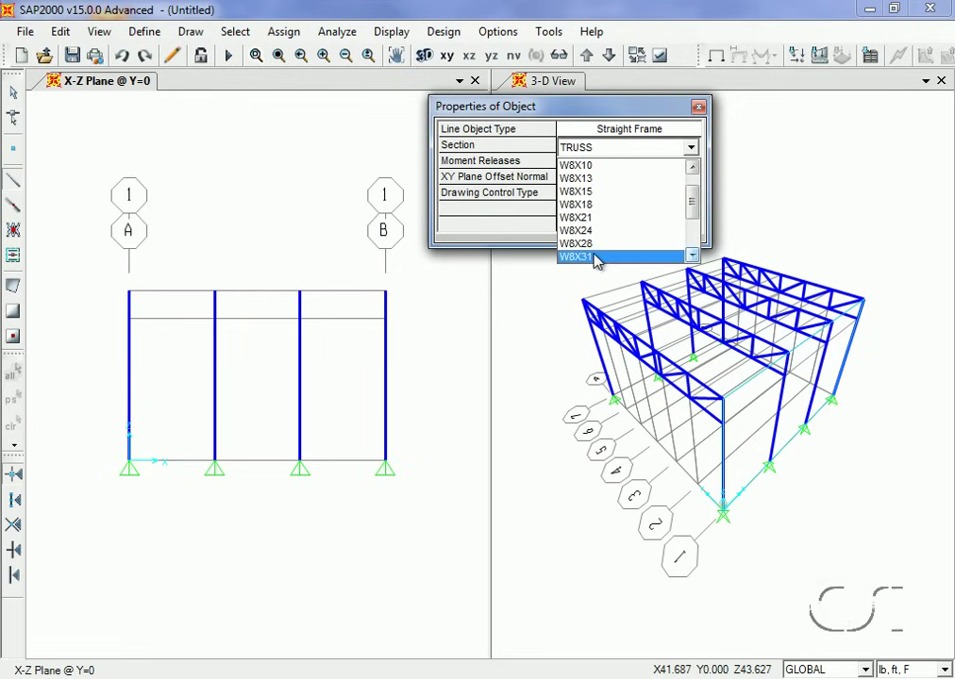
left_click(578, 255)
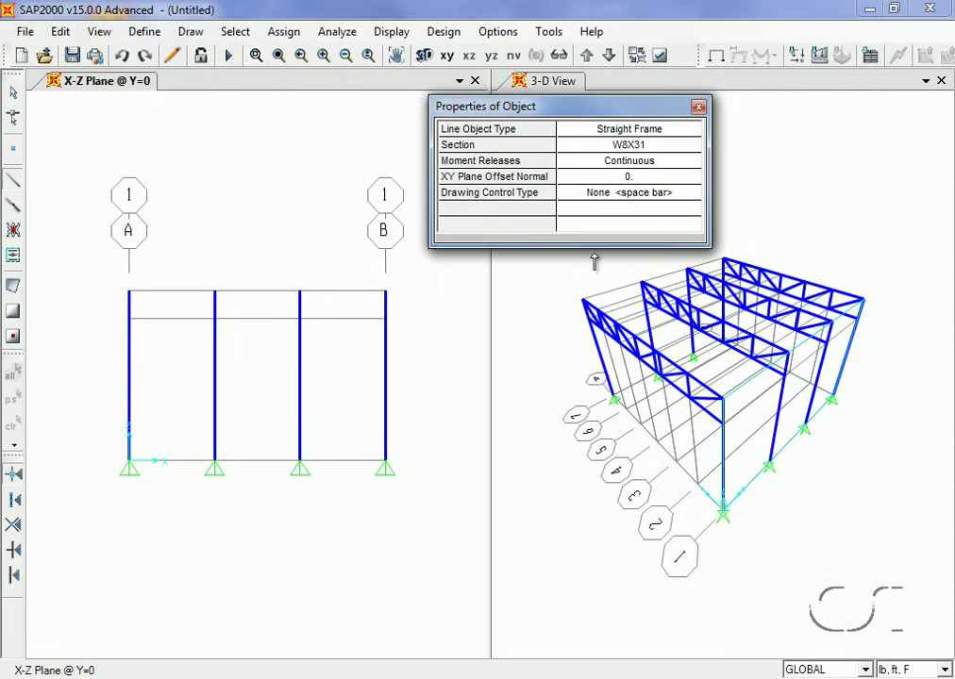
left_click(129, 291)
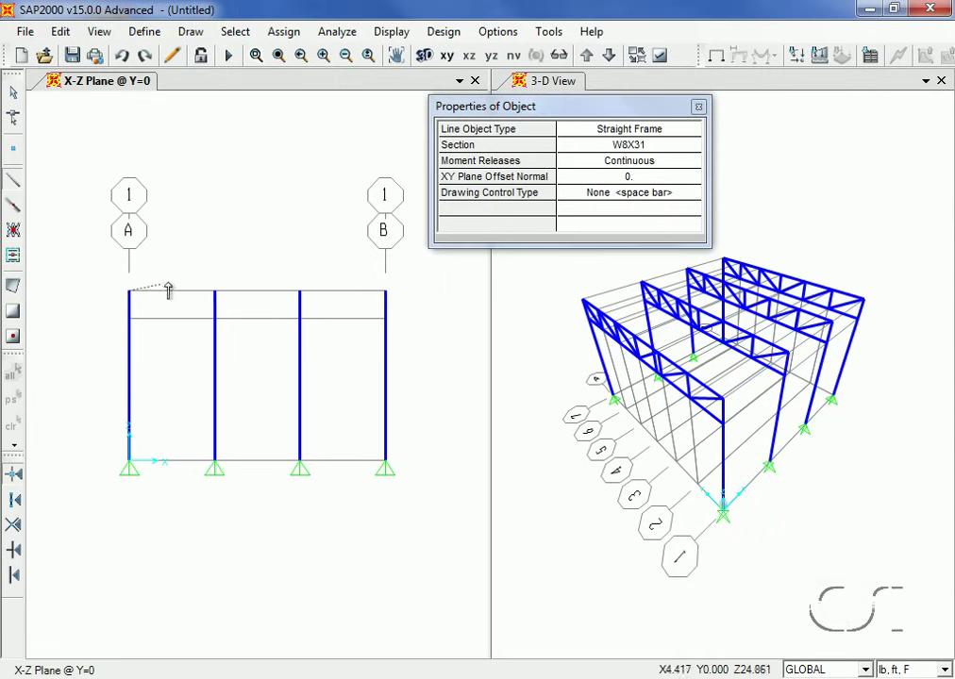
left_click(385, 293)
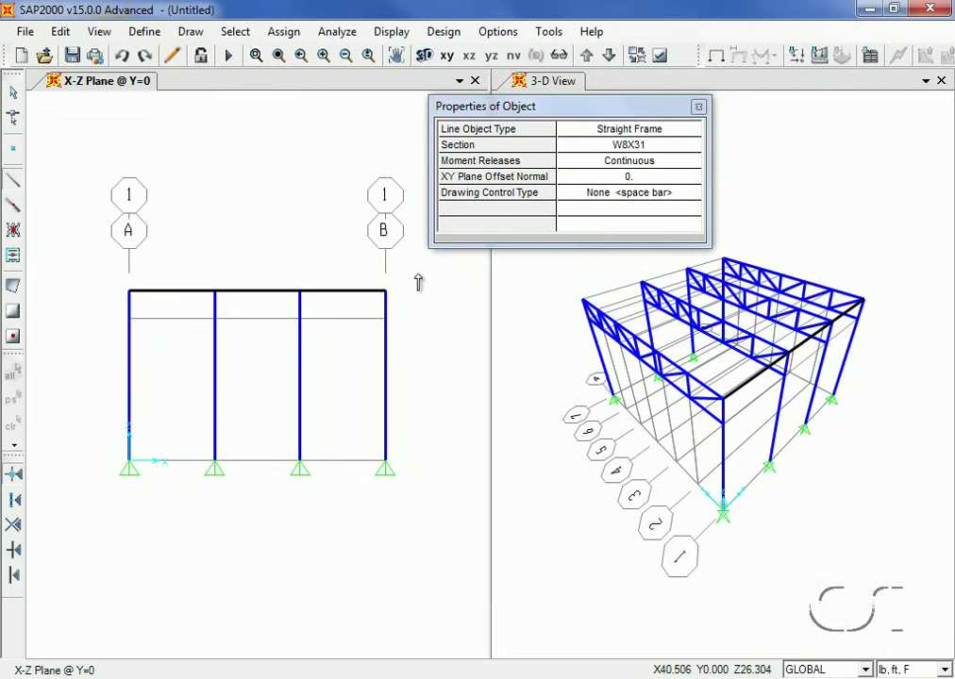
left_click(128, 318)
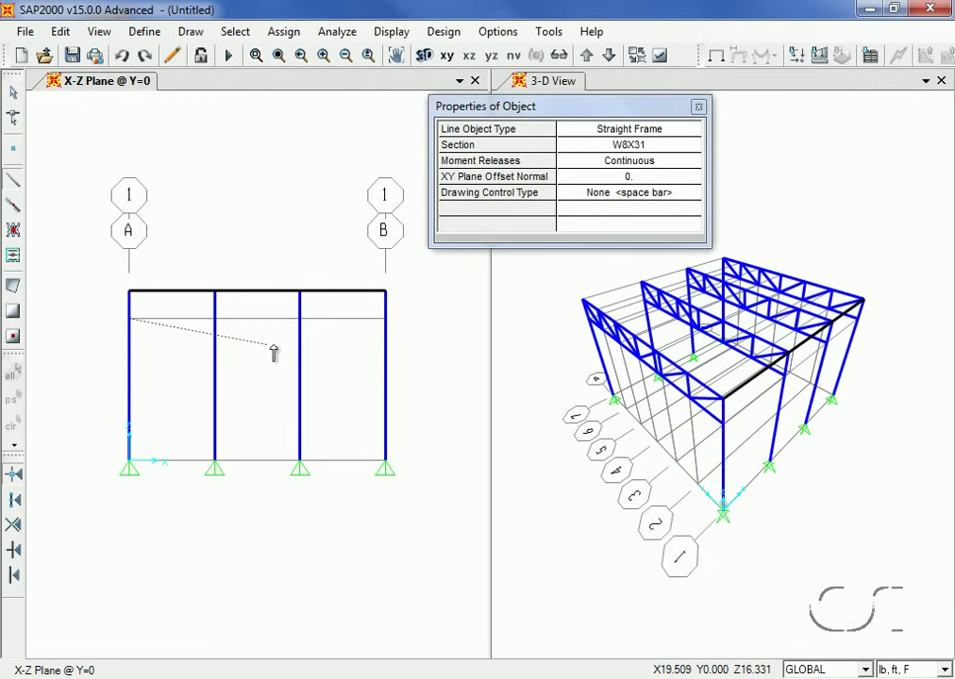
left_click(385, 319)
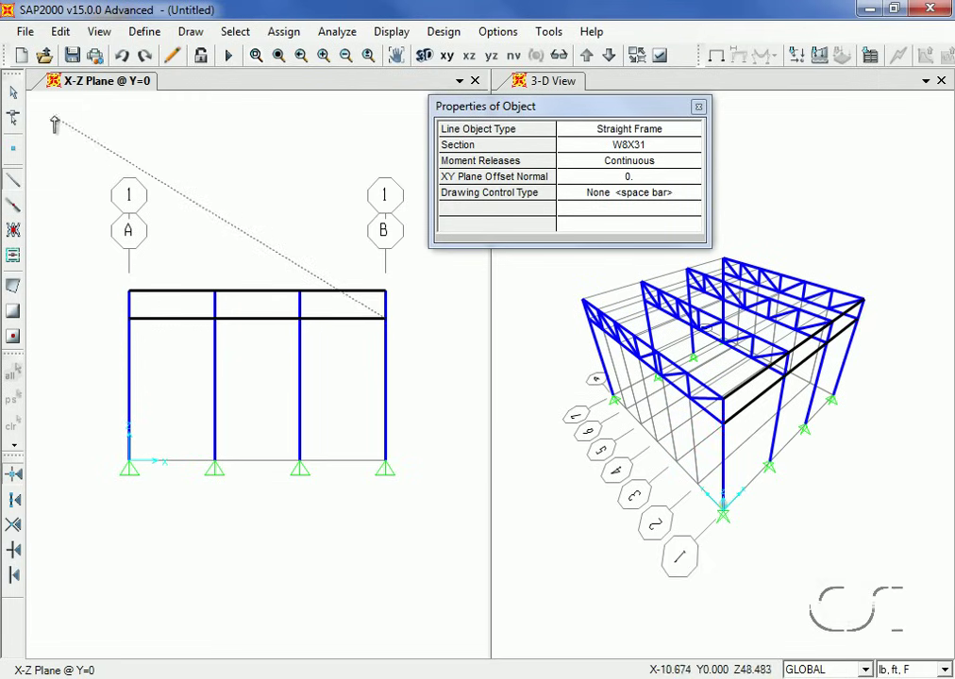
left_click(14, 99)
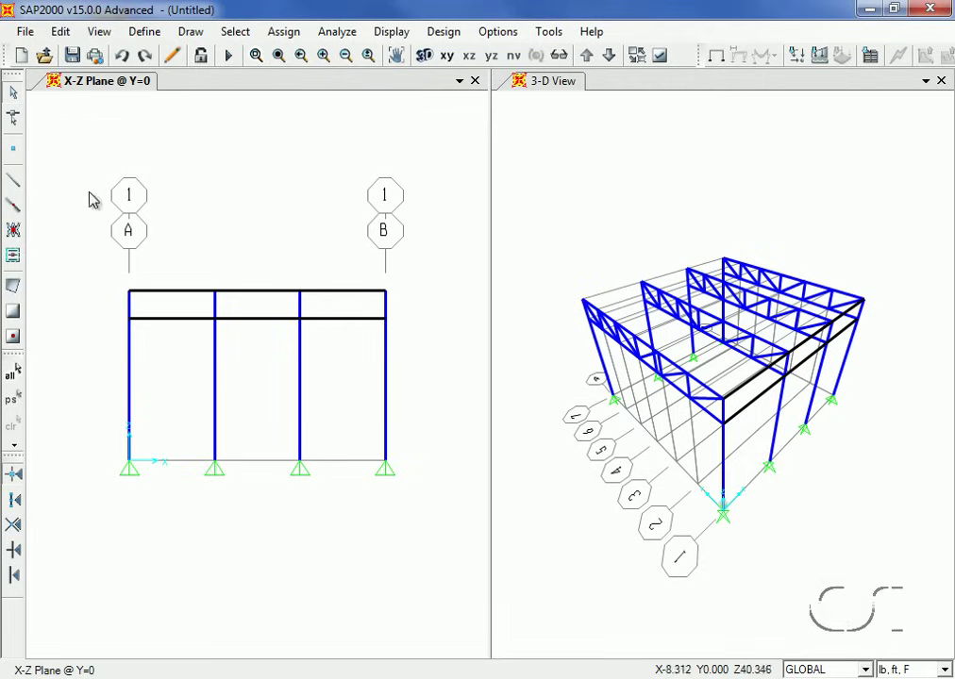
Assign automatic meshing to both new beams at intermediate joints and at intersections with other frames, area edges and solid edges.
left_click(236, 292)
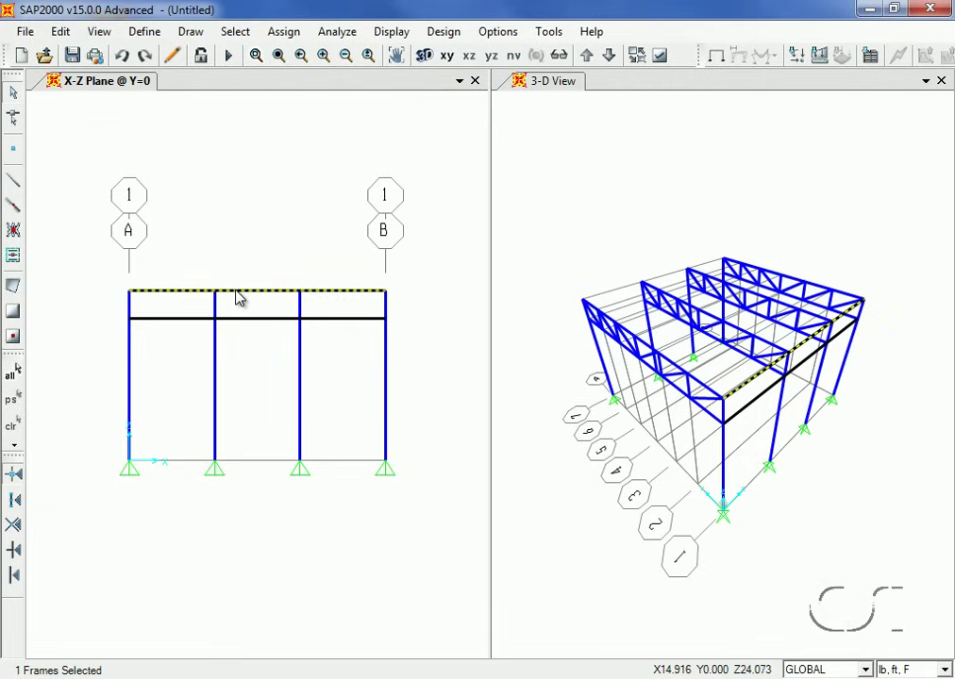
left_click(240, 320)
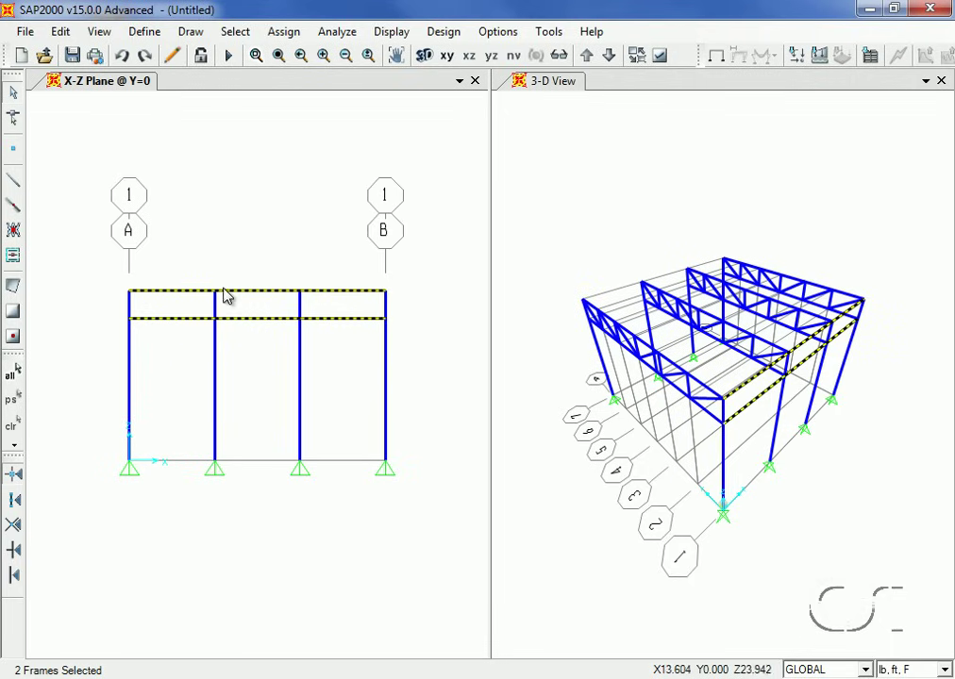
left_click(283, 32)
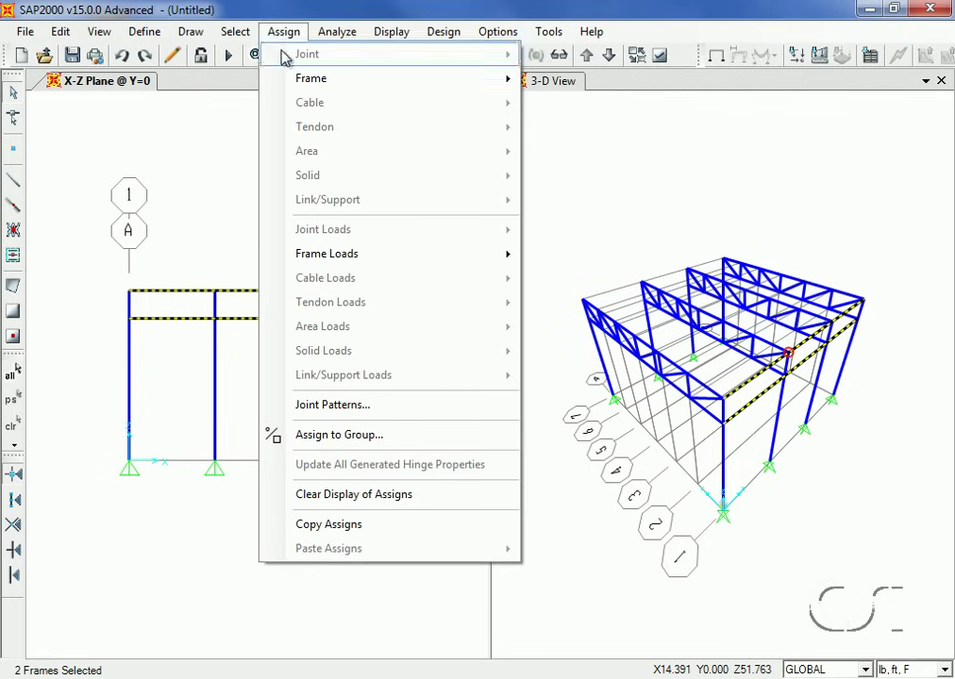
mouse_move(264, 72)
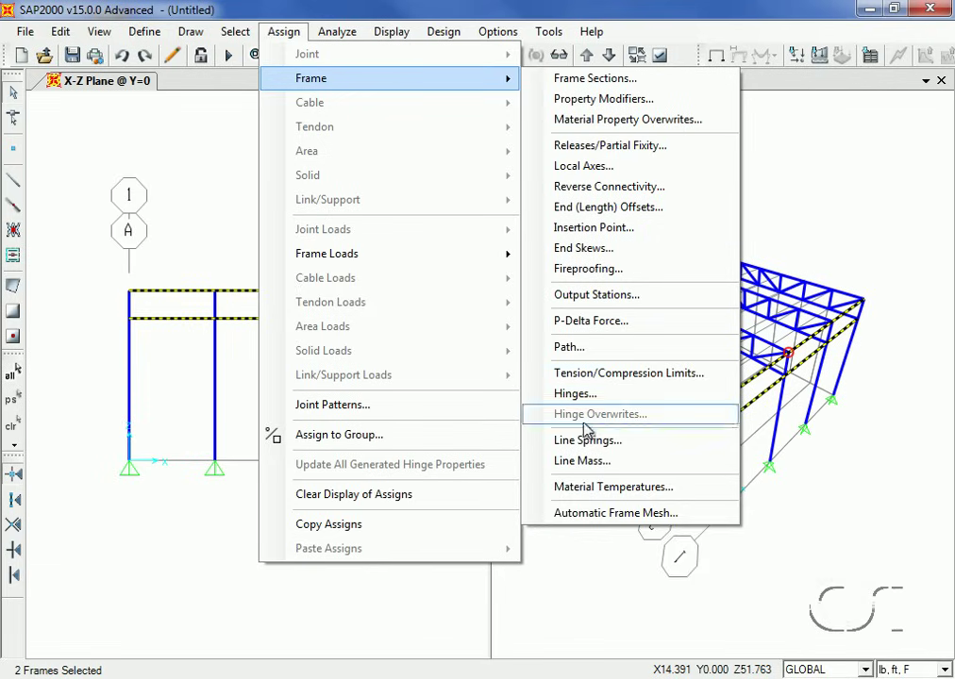
left_click(597, 514)
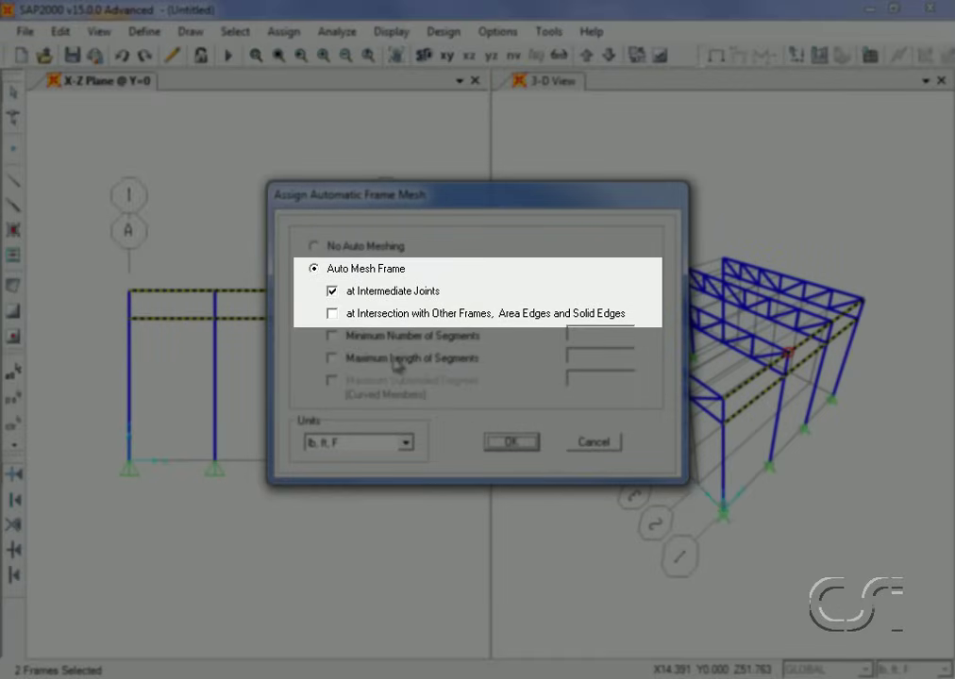
left_click(332, 315)
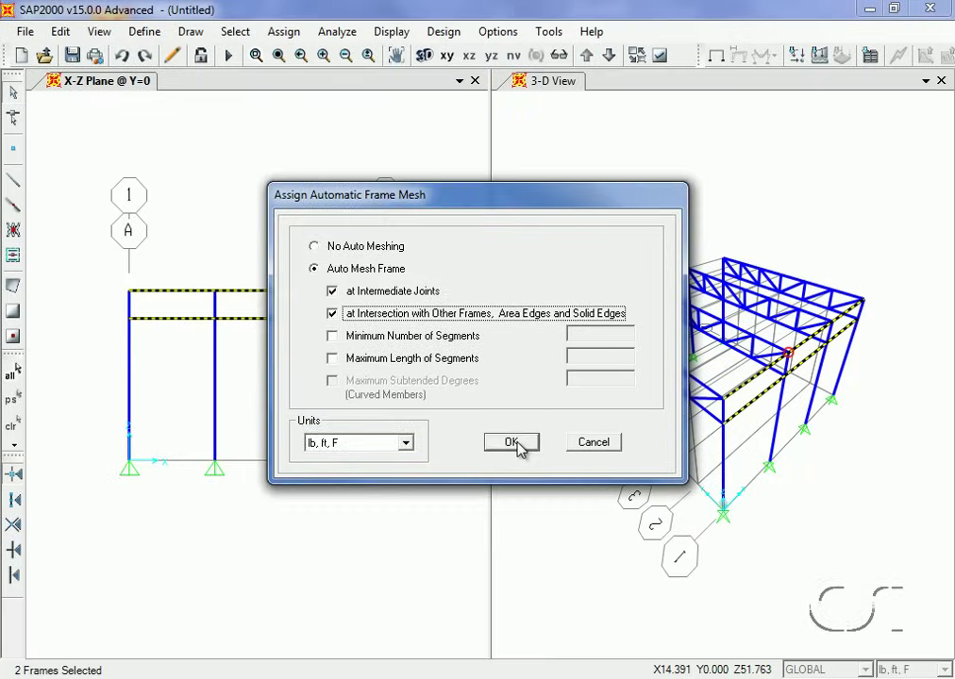
left_click(512, 443)
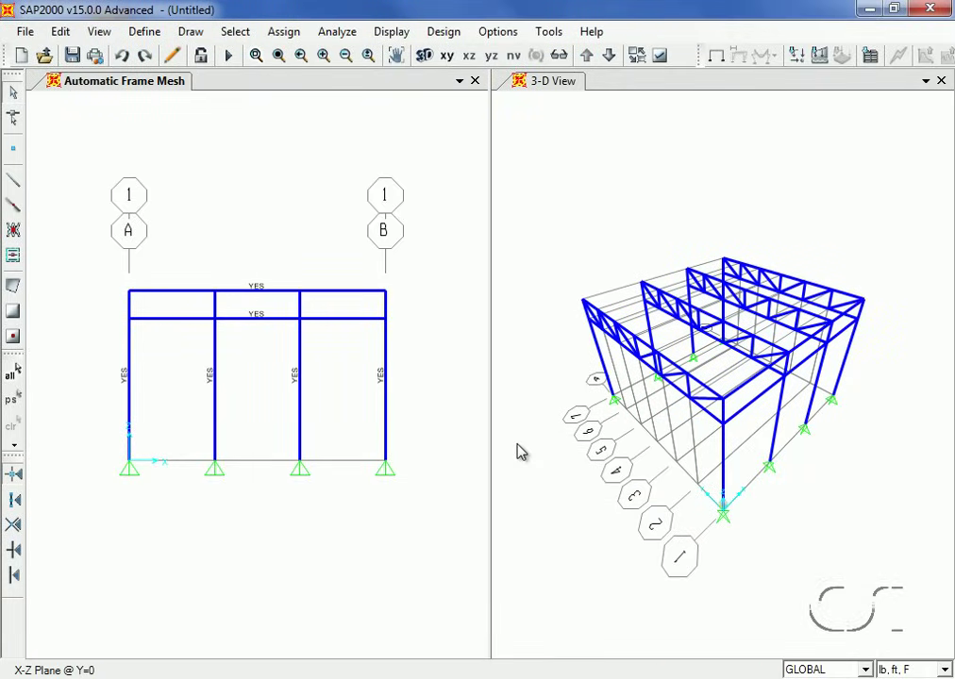
Replicate the two W8X31 beams linearly, with dx set to 0, onto the opposite side of the building at grid line 7.
left_click(240, 294)
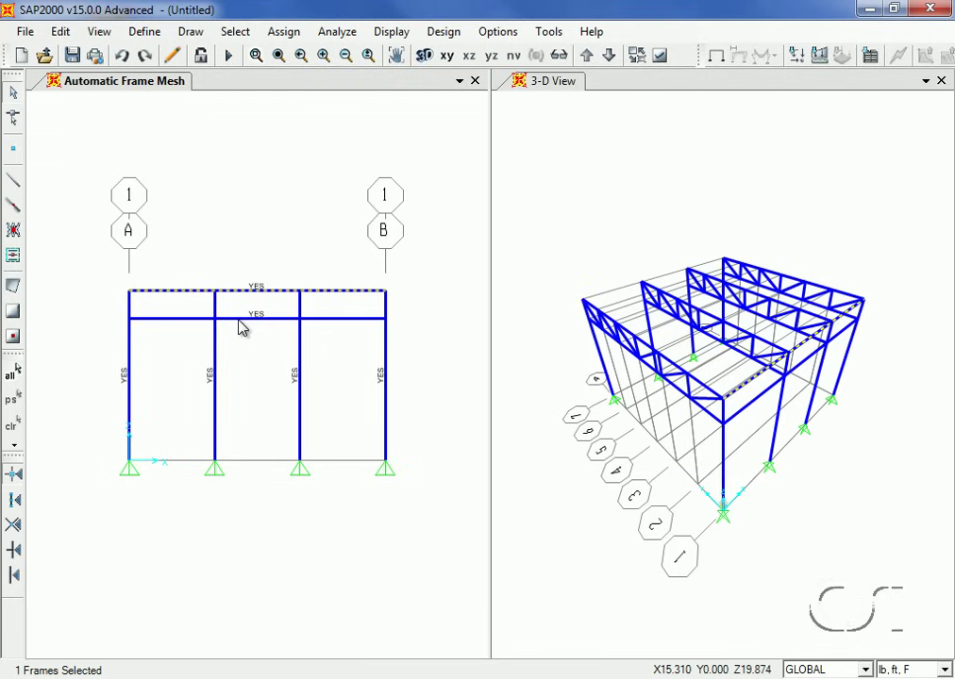
left_click(240, 319)
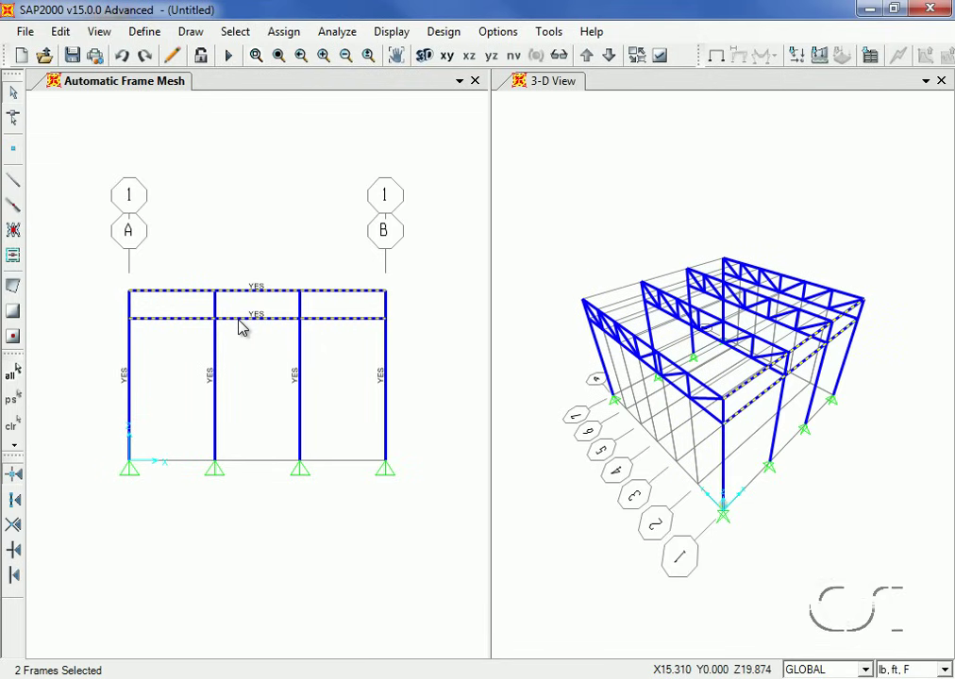
left_click(62, 33)
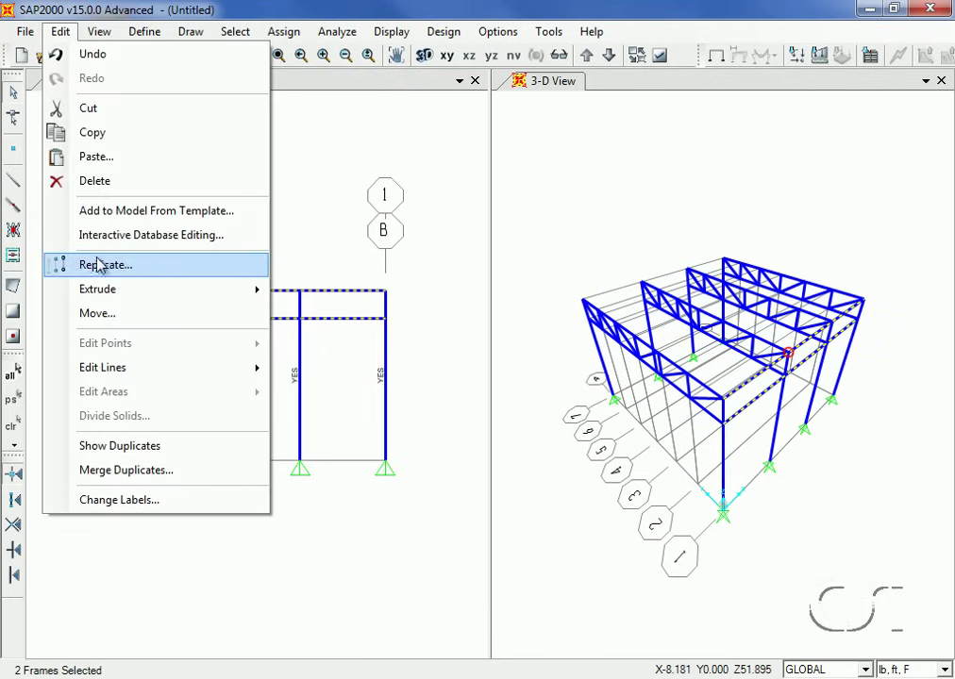
left_click(130, 269)
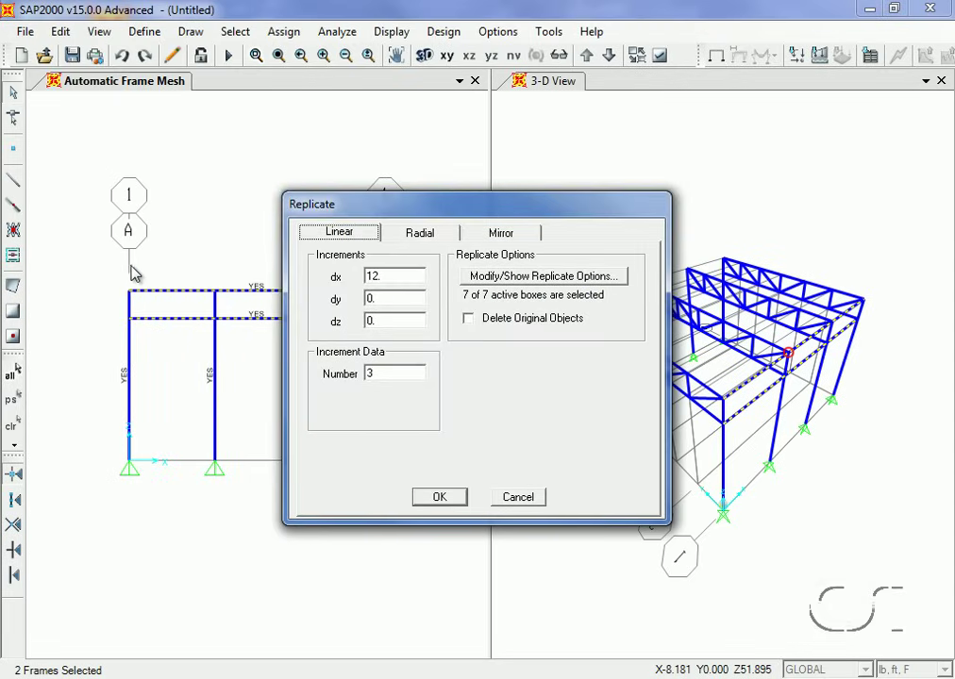
double_click(377, 275)
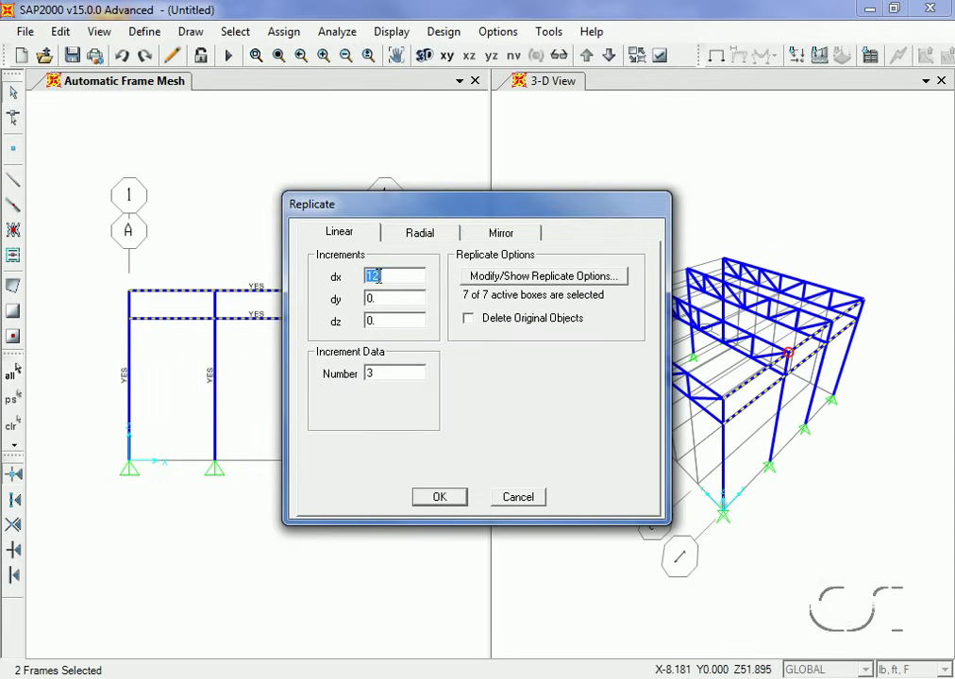
type("0")
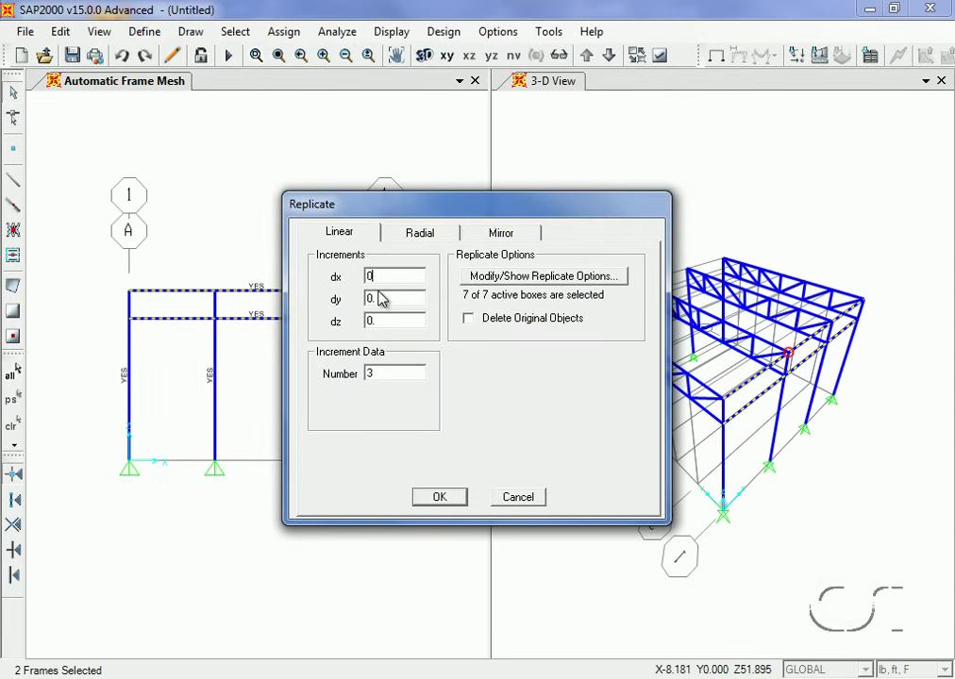
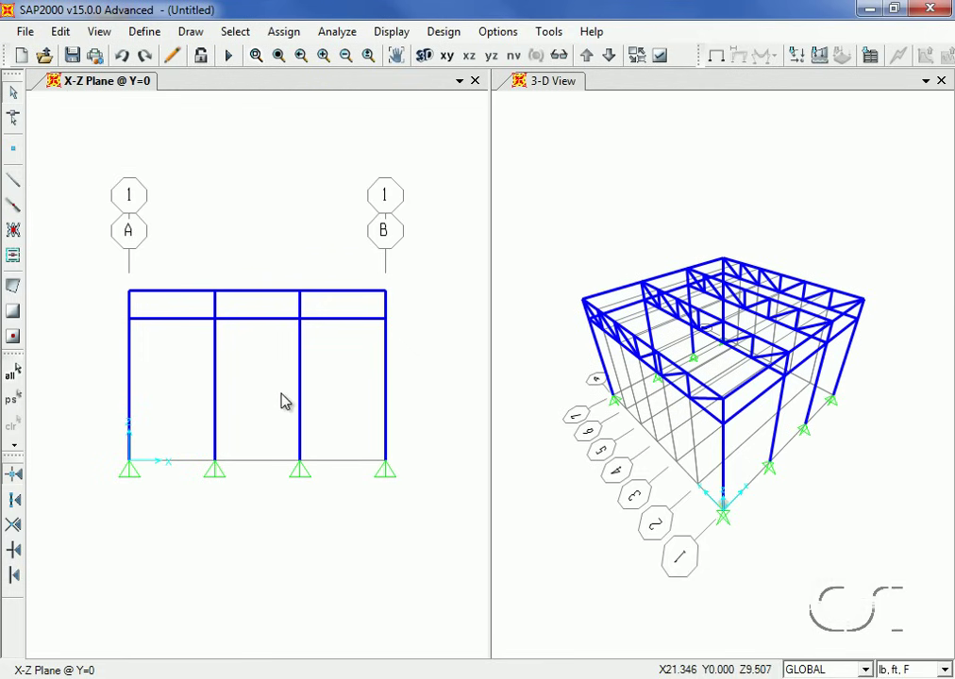
Set the 2D view to the X-Y plane at Z = 24.
left_click(100, 32)
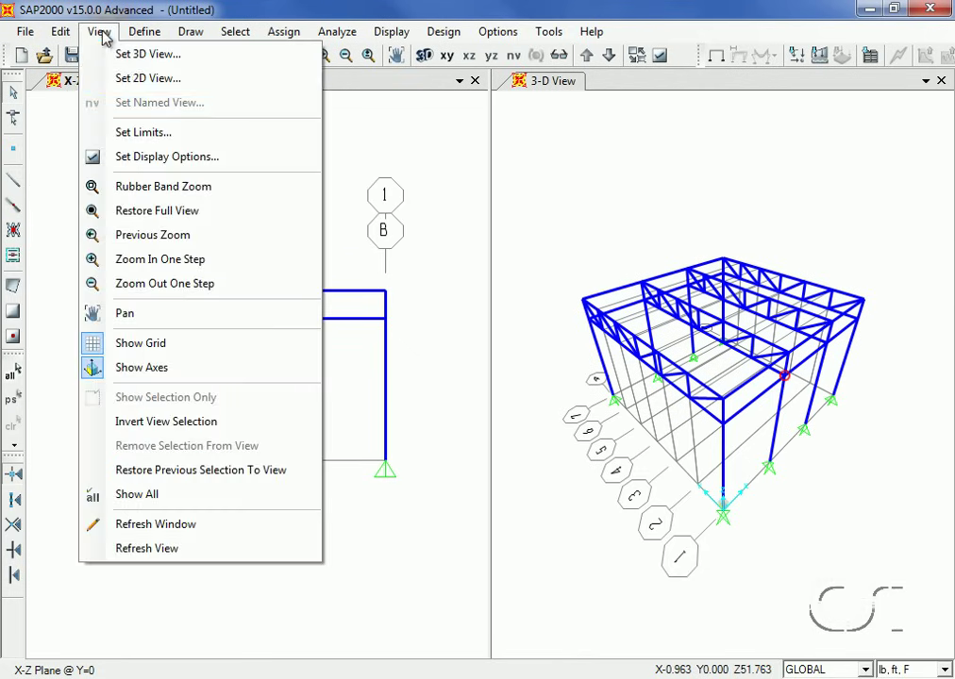
left_click(148, 79)
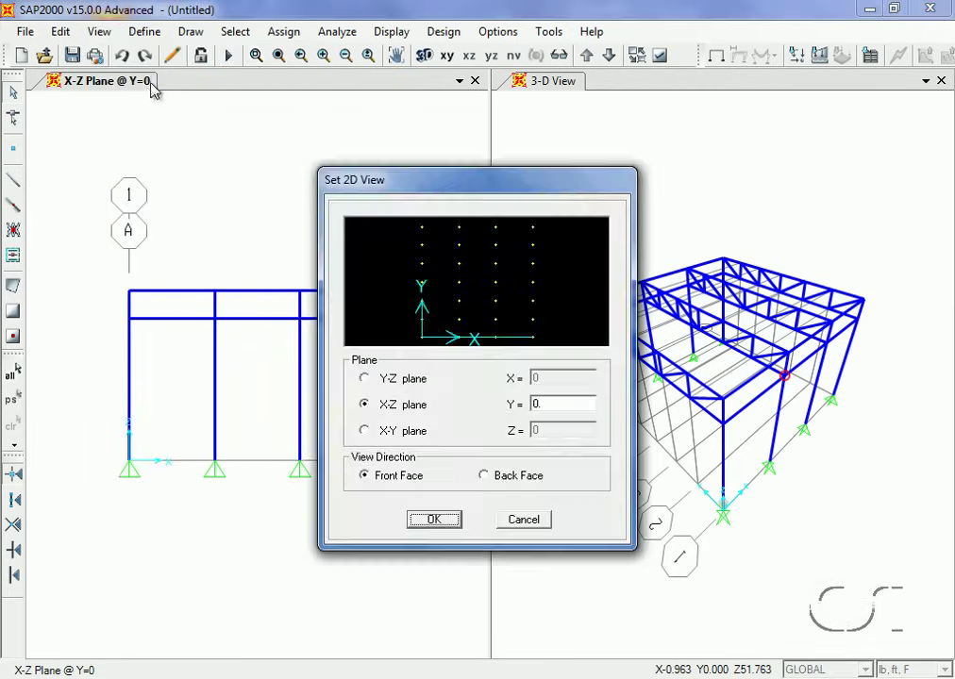
left_click(366, 431)
double_click(545, 431)
type("24")
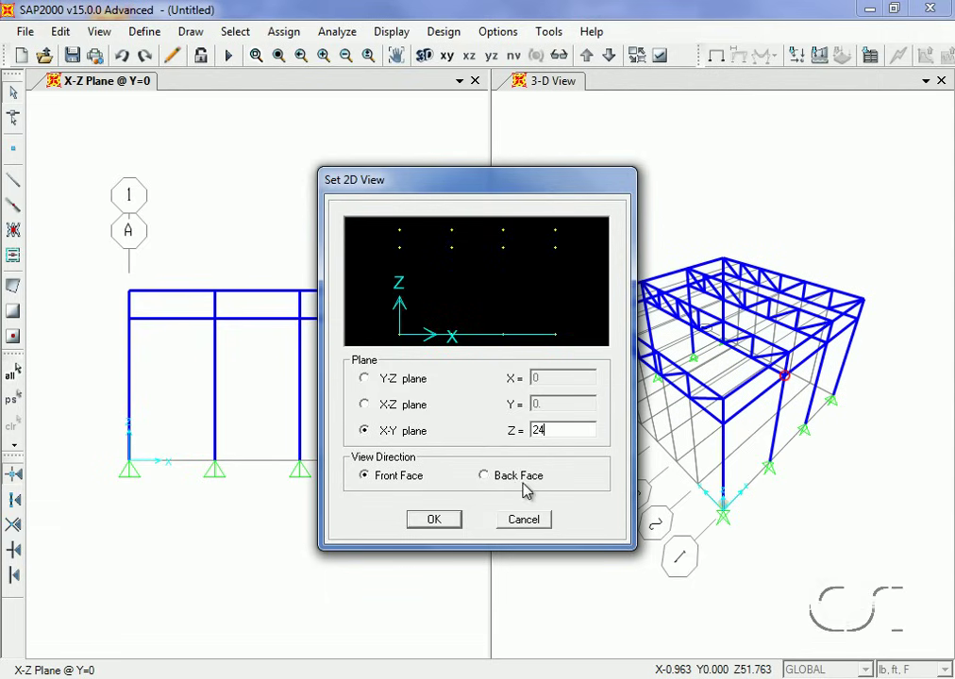
left_click(434, 519)
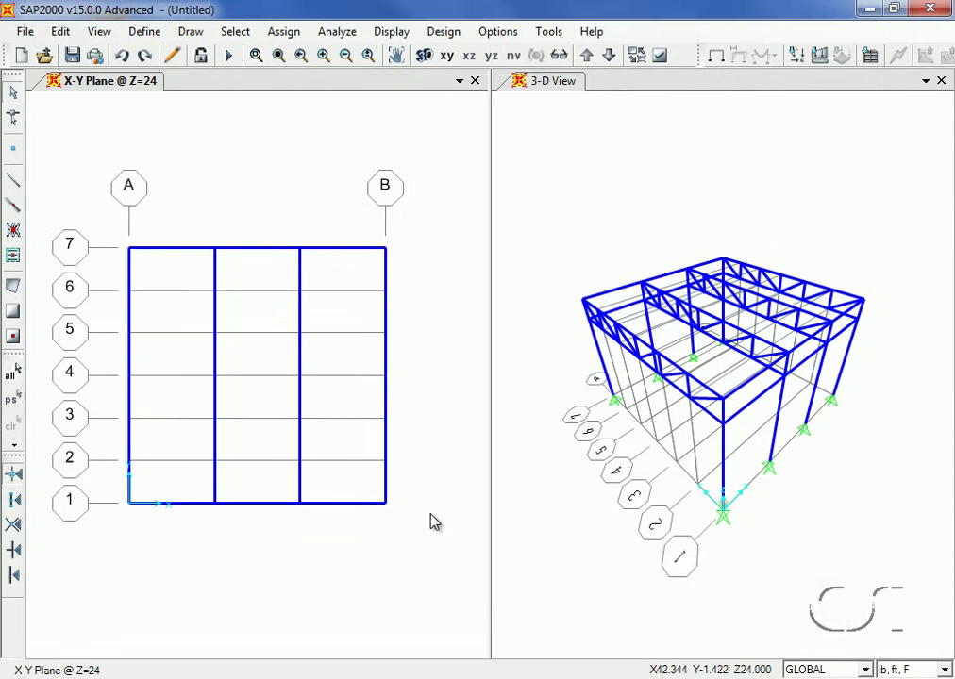
Add a new shell-type area section and name it ROOF.
left_click(144, 32)
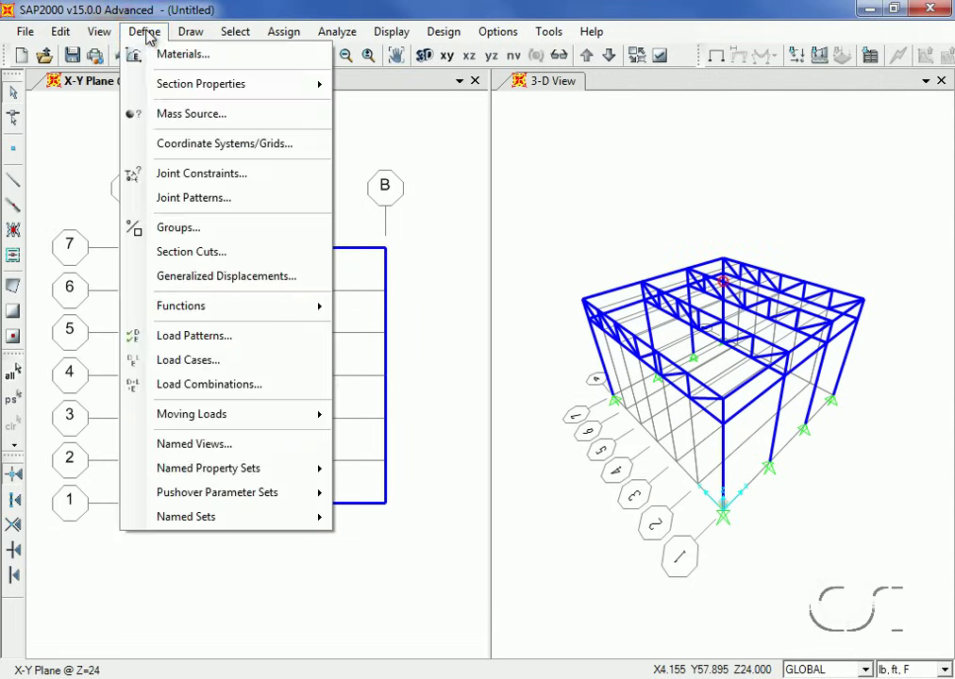
mouse_move(162, 85)
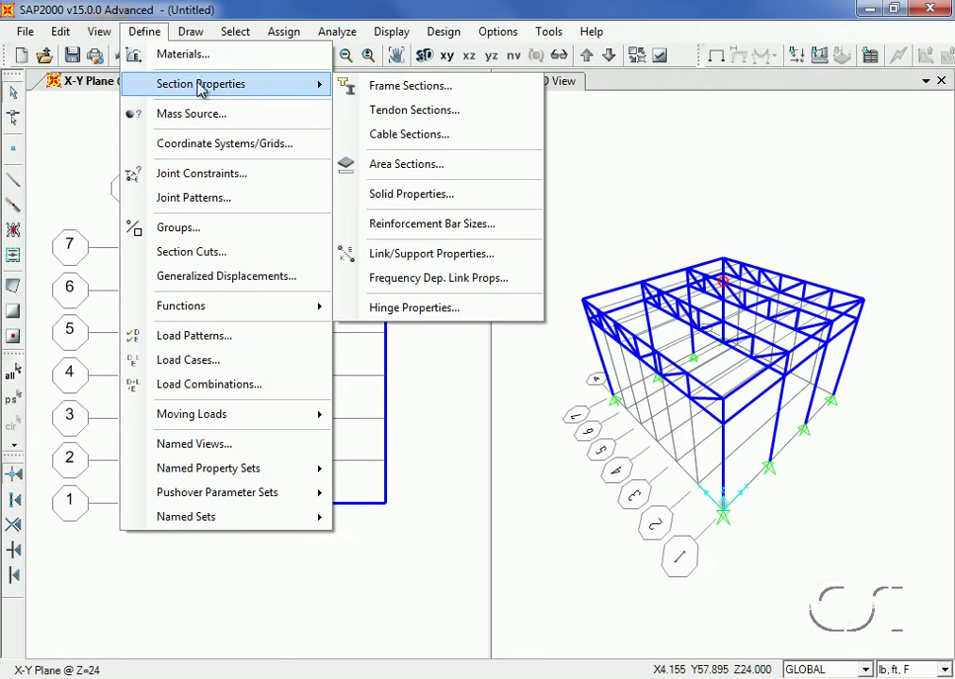
left_click(424, 177)
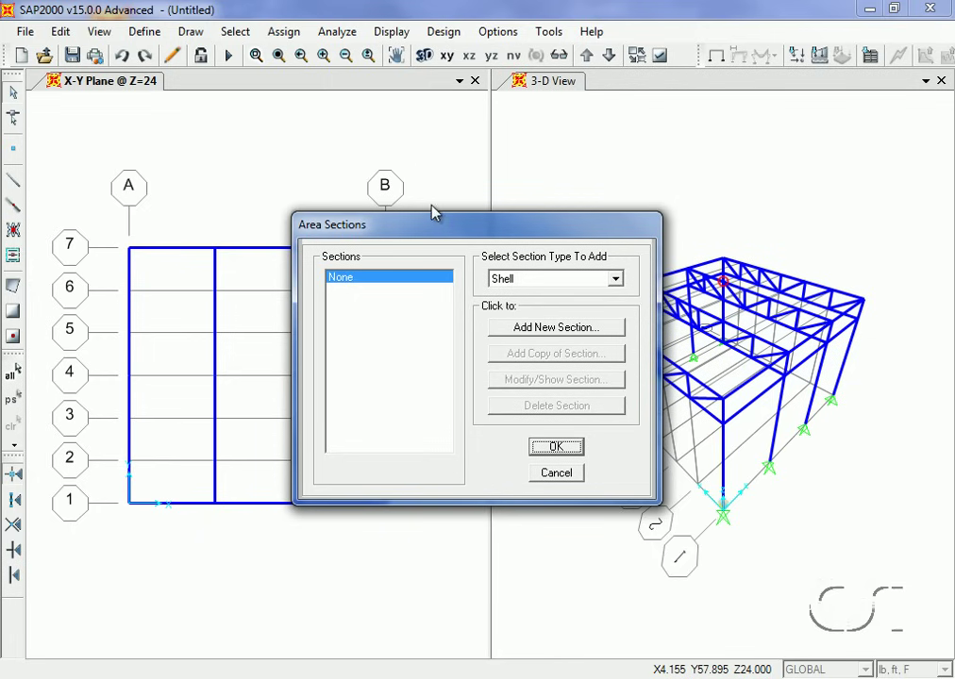
left_click(545, 327)
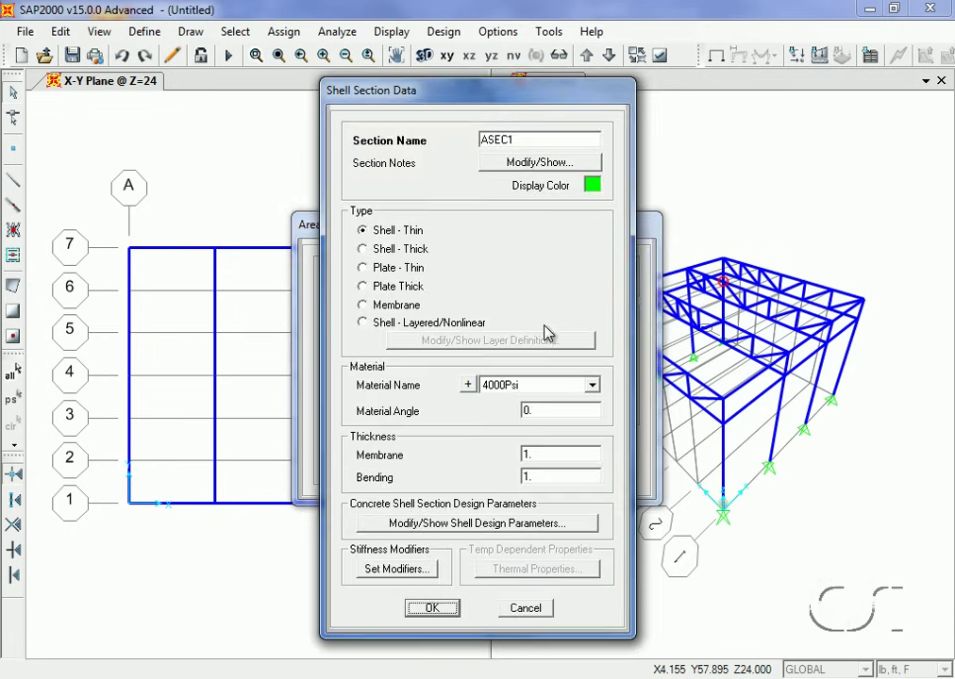
double_click(516, 143)
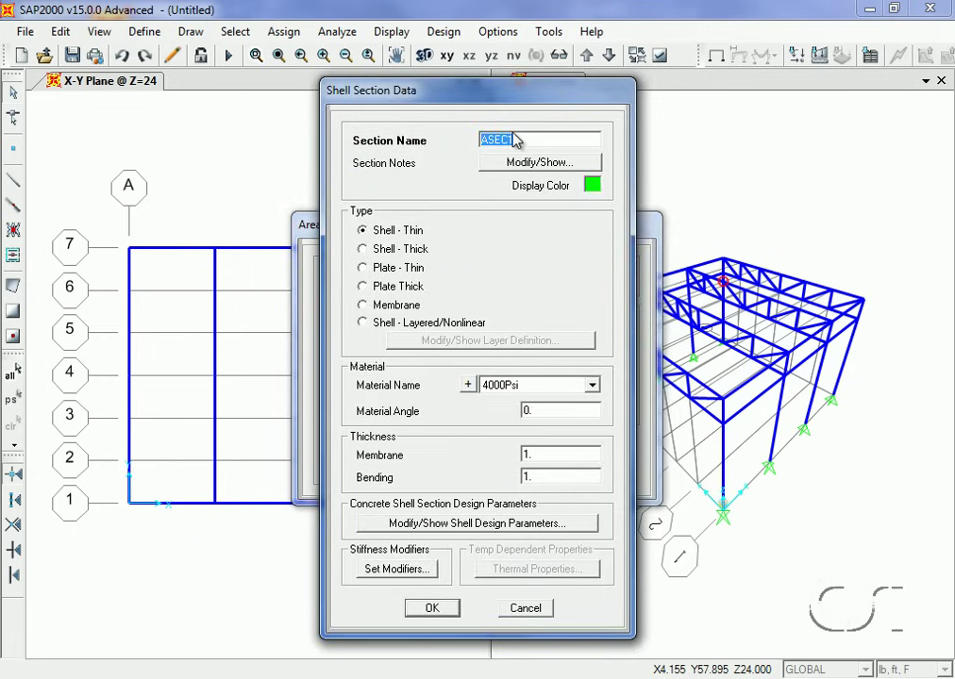
type("ROOF")
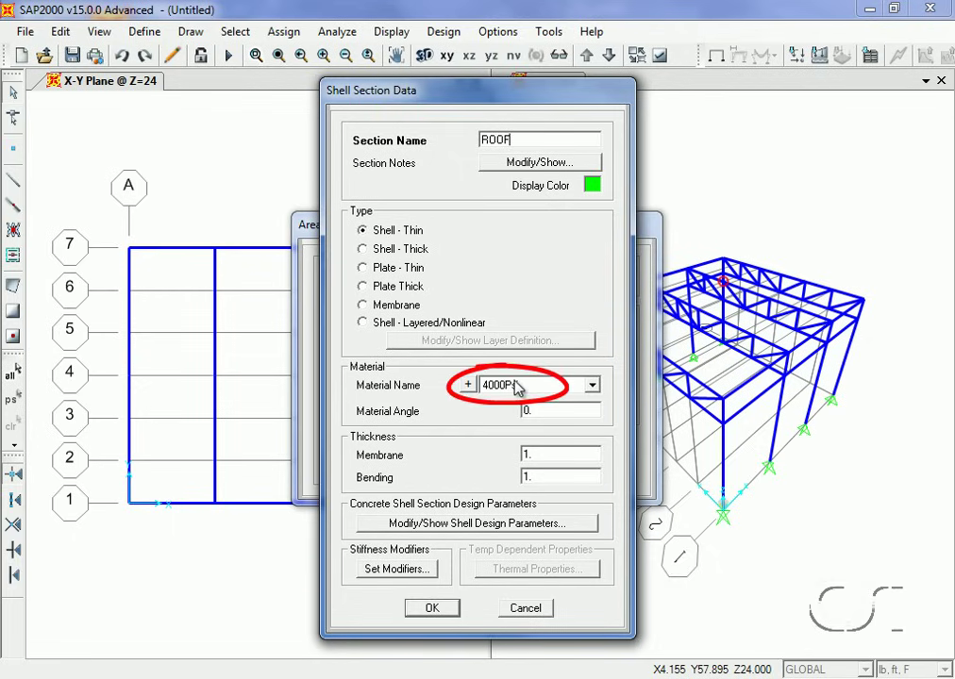
Set the ROOF section's membrane and bending thicknesses to 5 in each and accept the section definition.
double_click(542, 454)
type("5in")
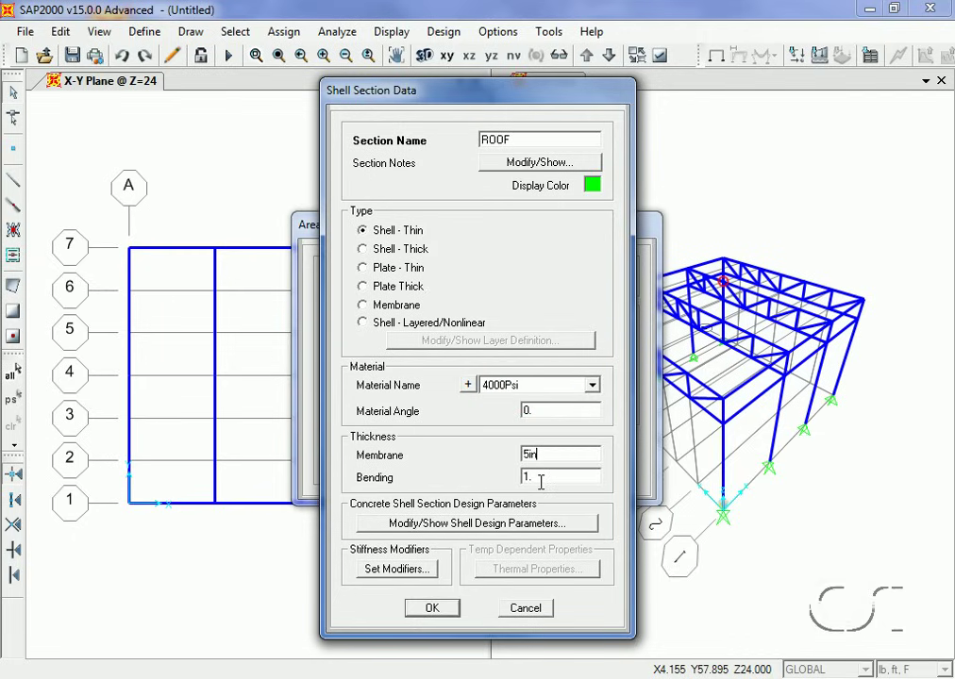
double_click(541, 478)
type("5in")
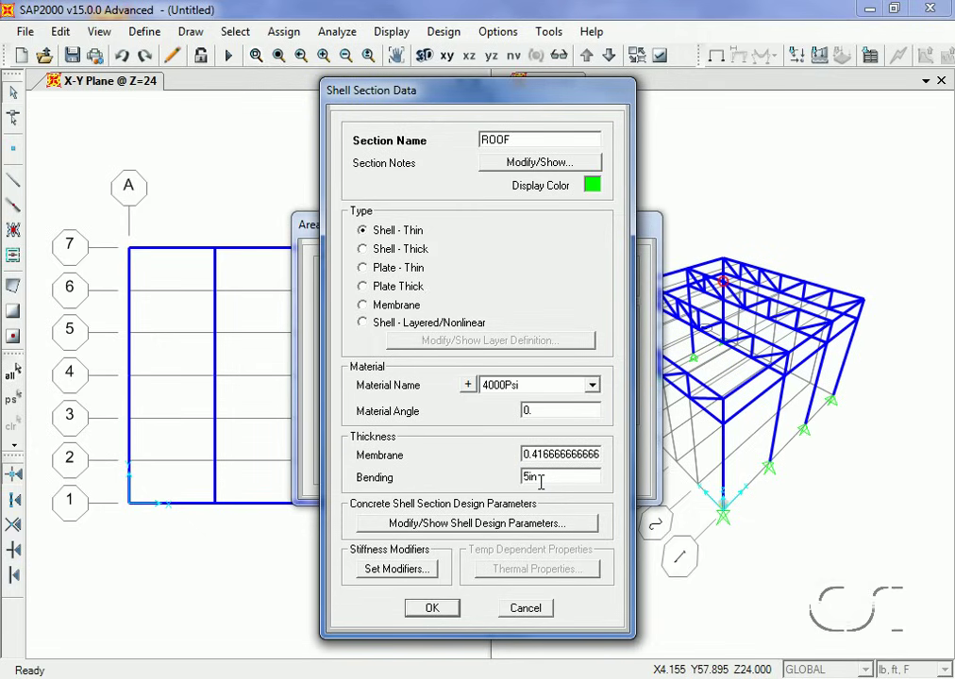
left_click(434, 609)
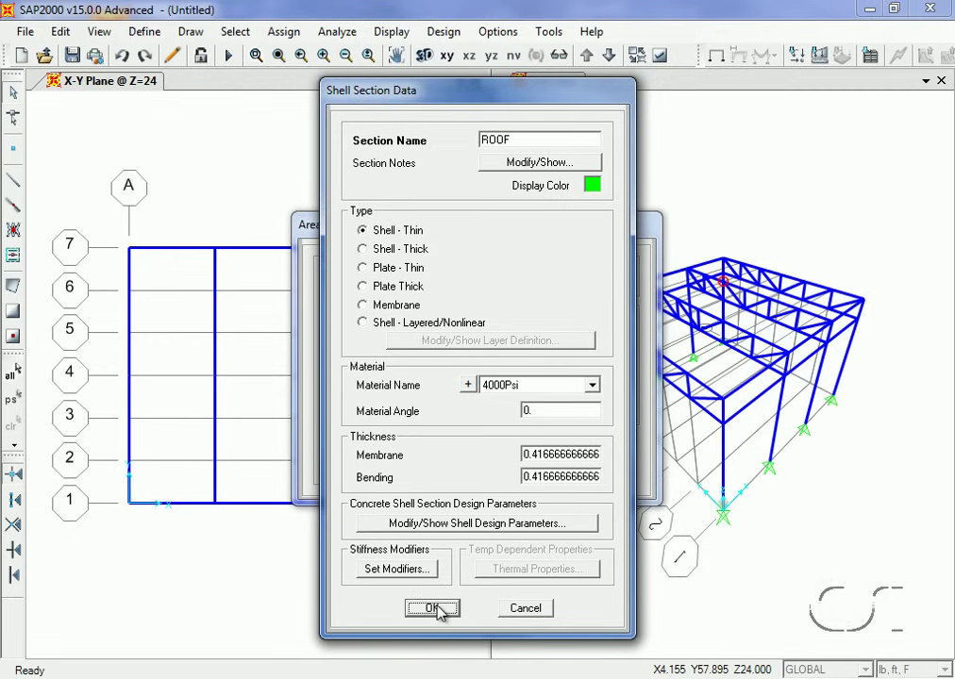
left_click(435, 609)
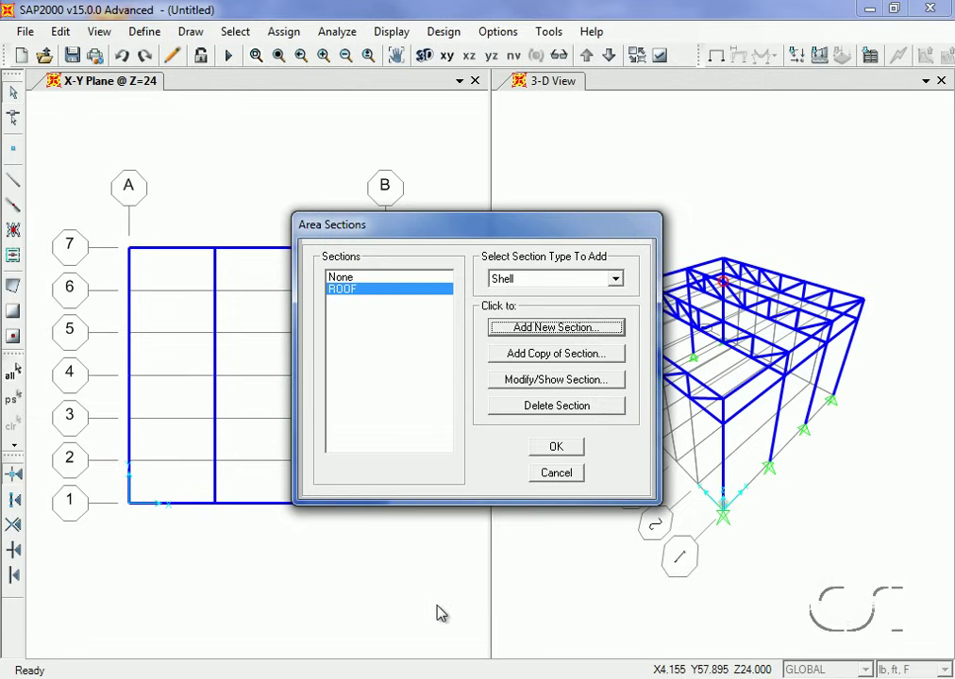
left_click(557, 447)
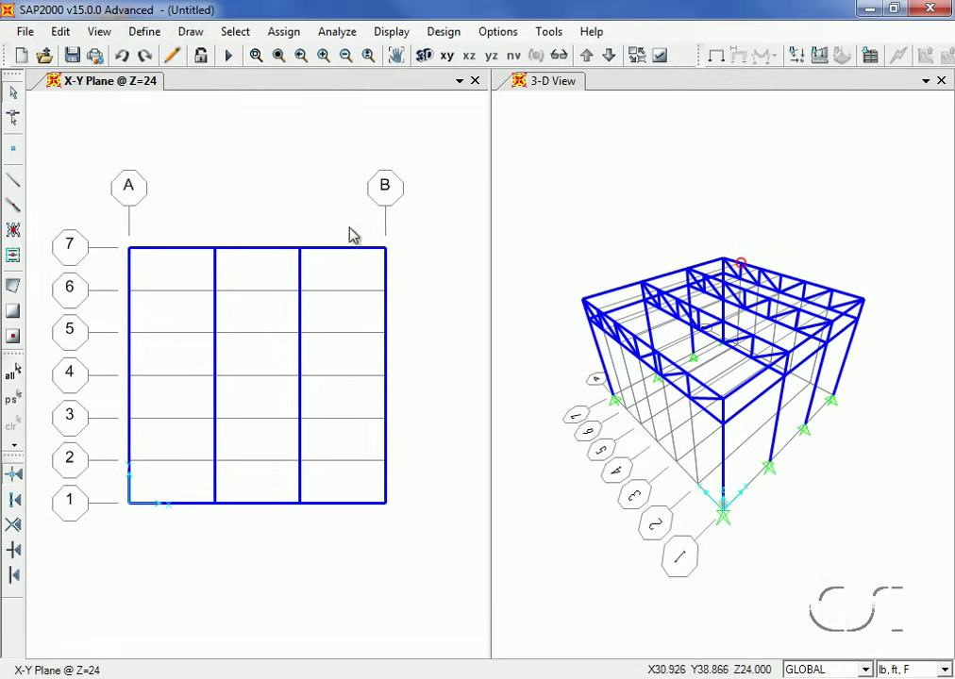
Draw a four-corner ROOF poly area at Z = 24 from grid A to the first interior truss, between grid lines 1 and 4.
left_click(191, 32)
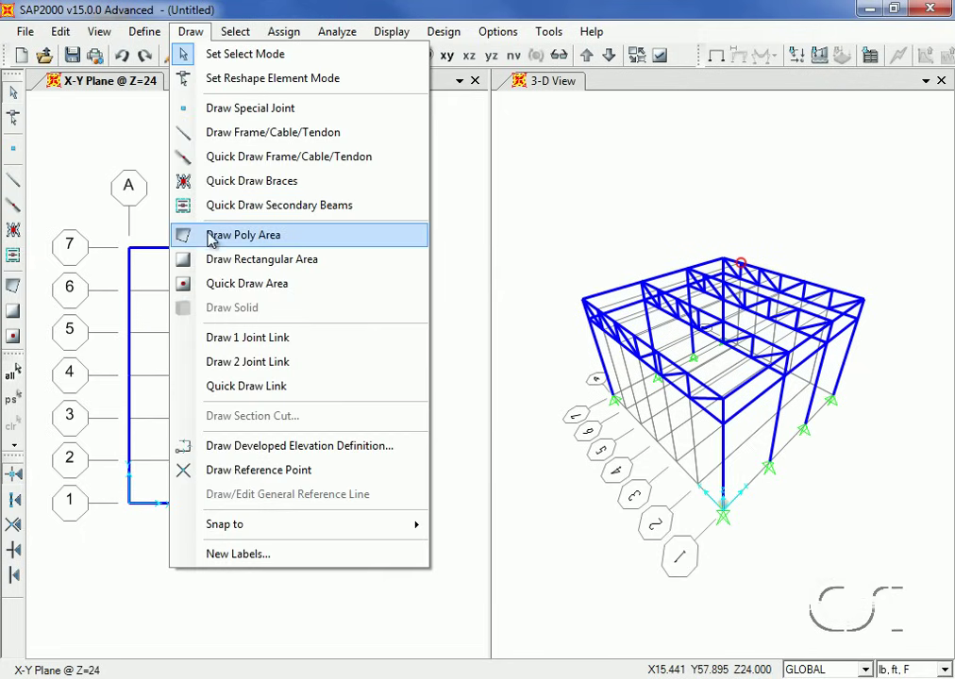
left_click(290, 235)
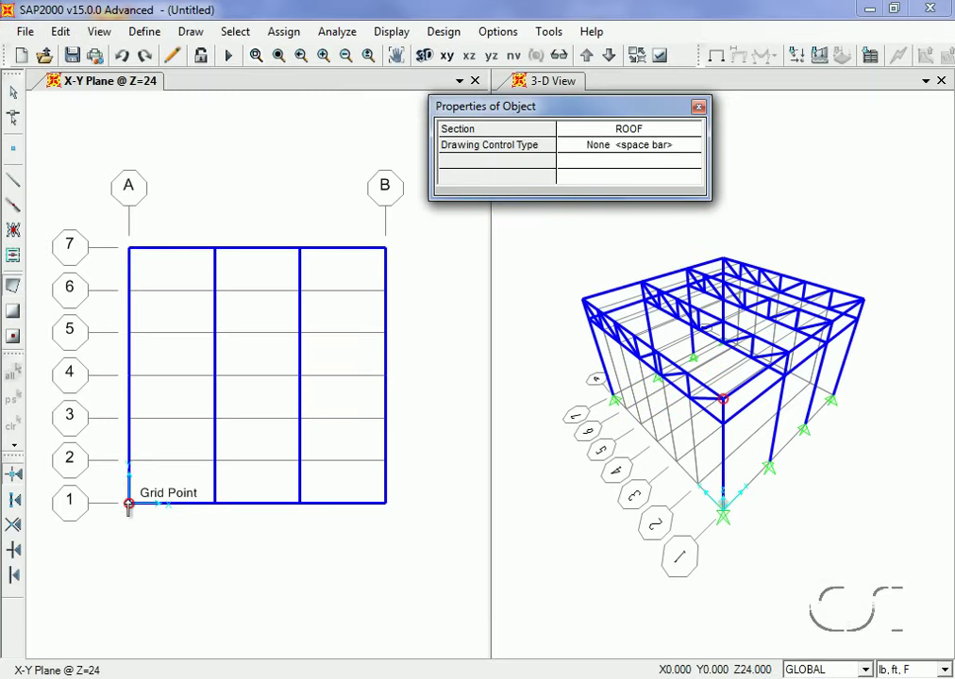
left_click(128, 504)
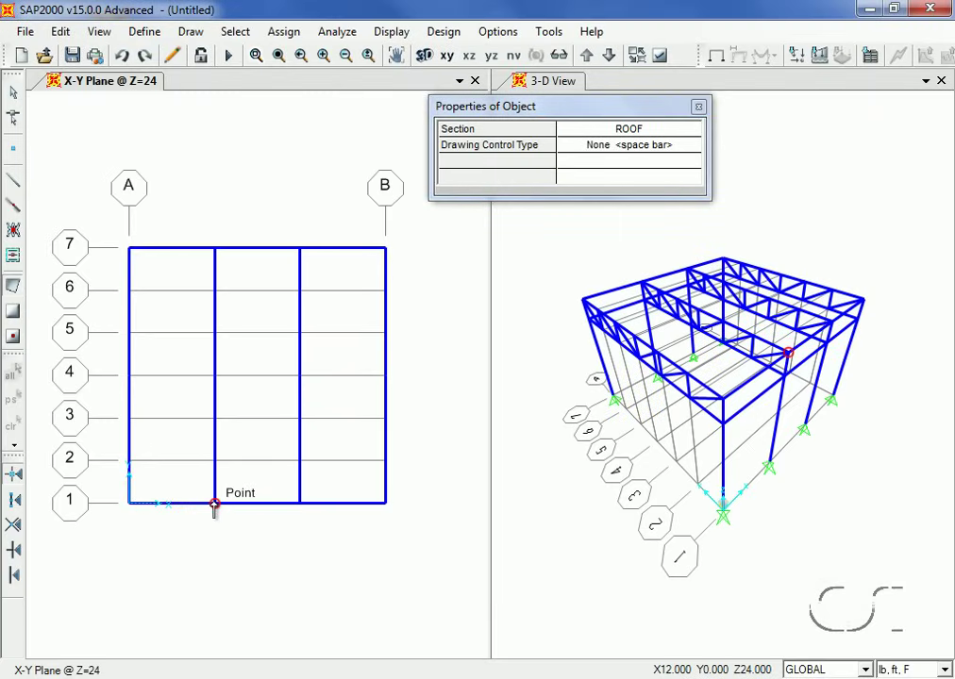
left_click(215, 377)
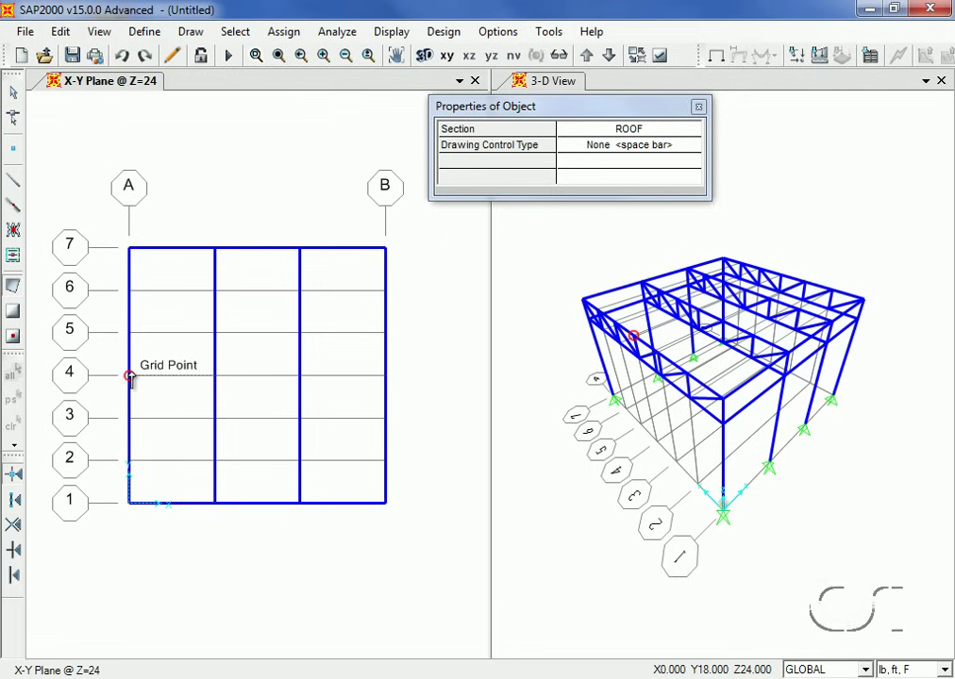
left_click(131, 375)
key("Return")
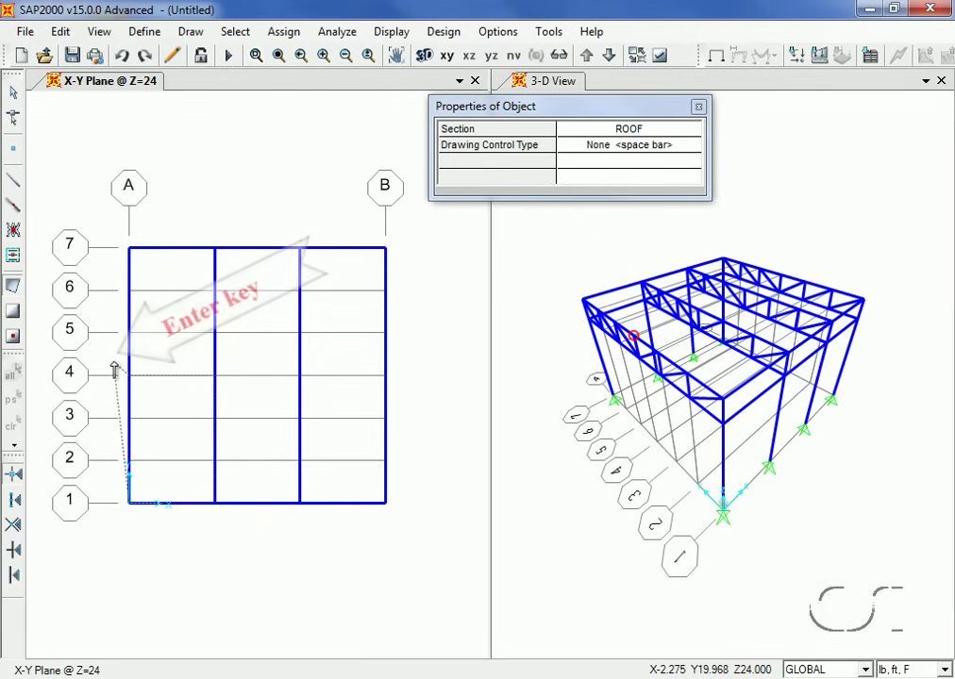
key("Return")
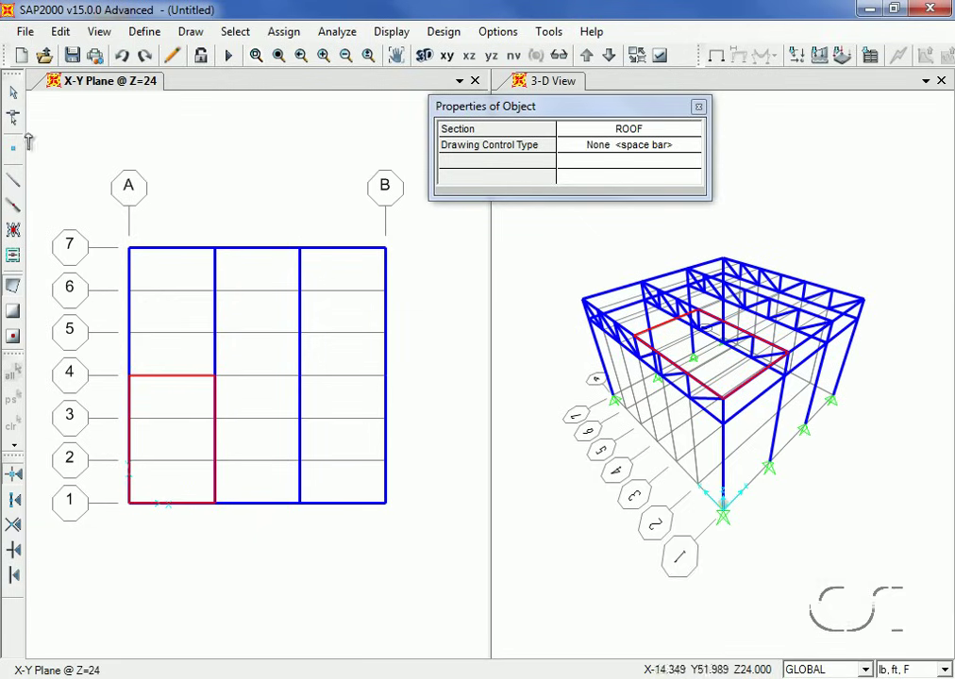
left_click(14, 98)
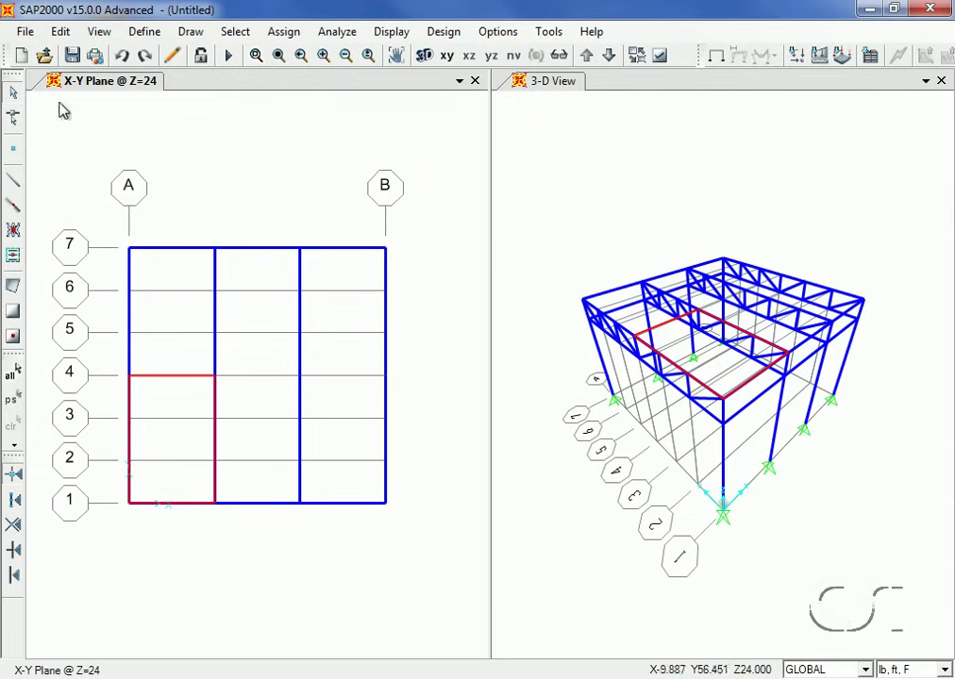
Turn on filled display of objects and apply it to all windows.
left_click(659, 59)
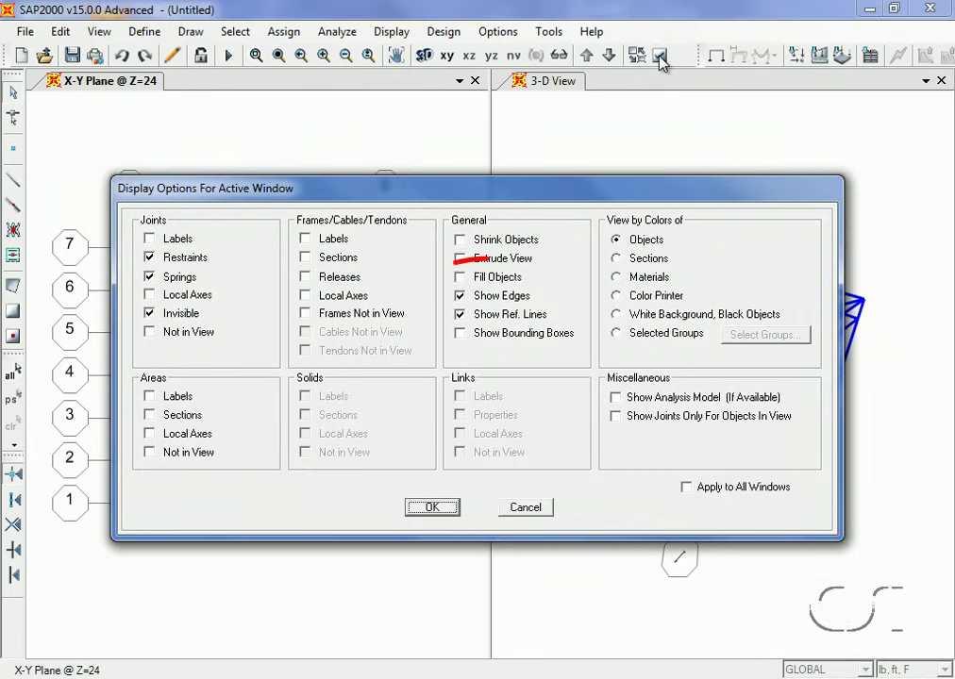
left_click(471, 279)
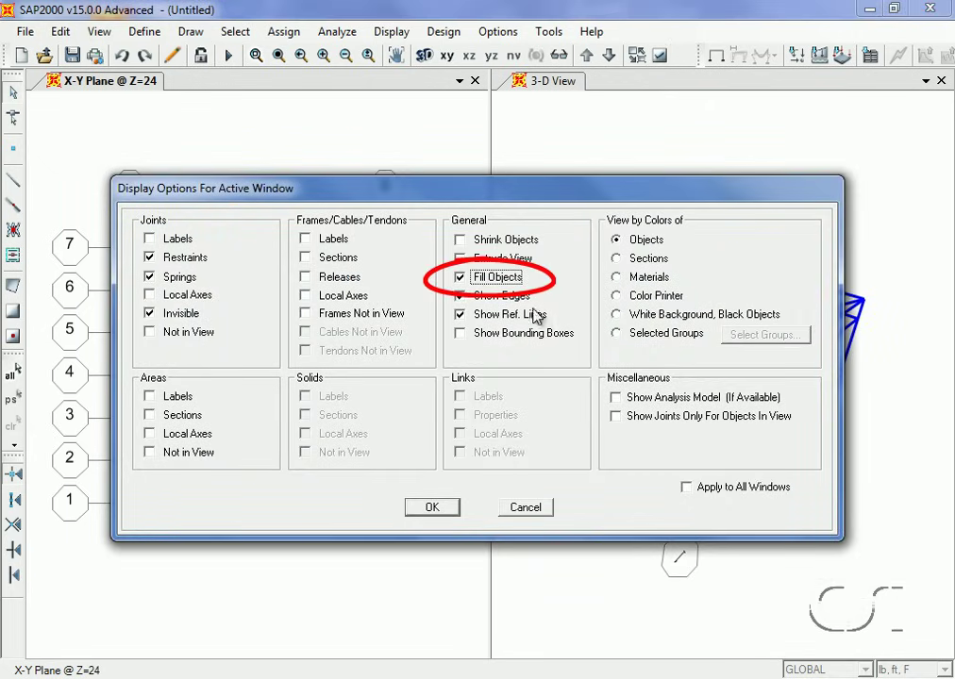
left_click(686, 487)
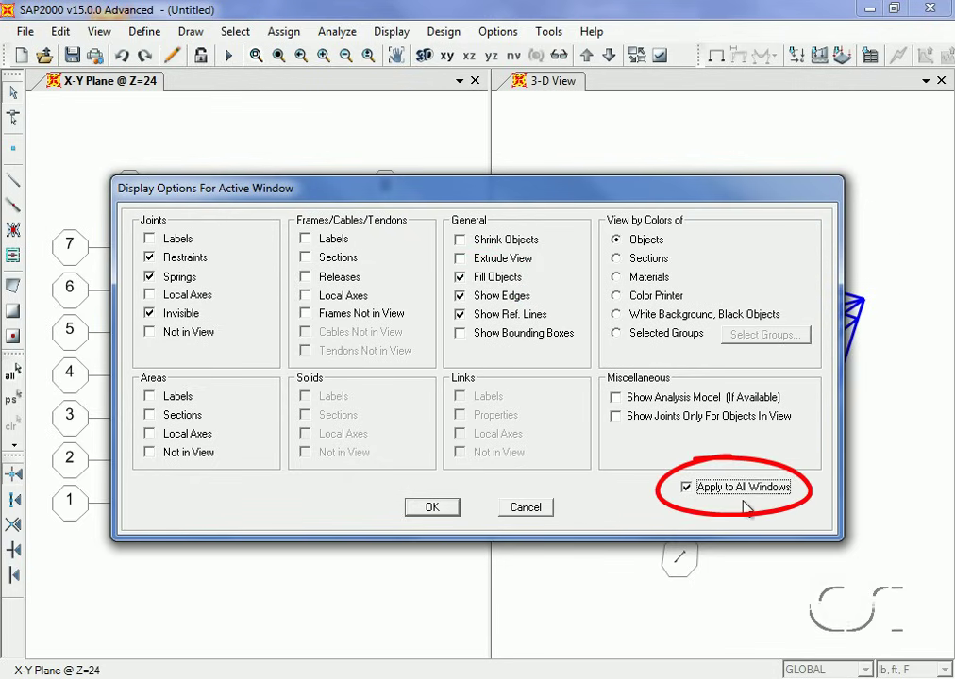
left_click(430, 509)
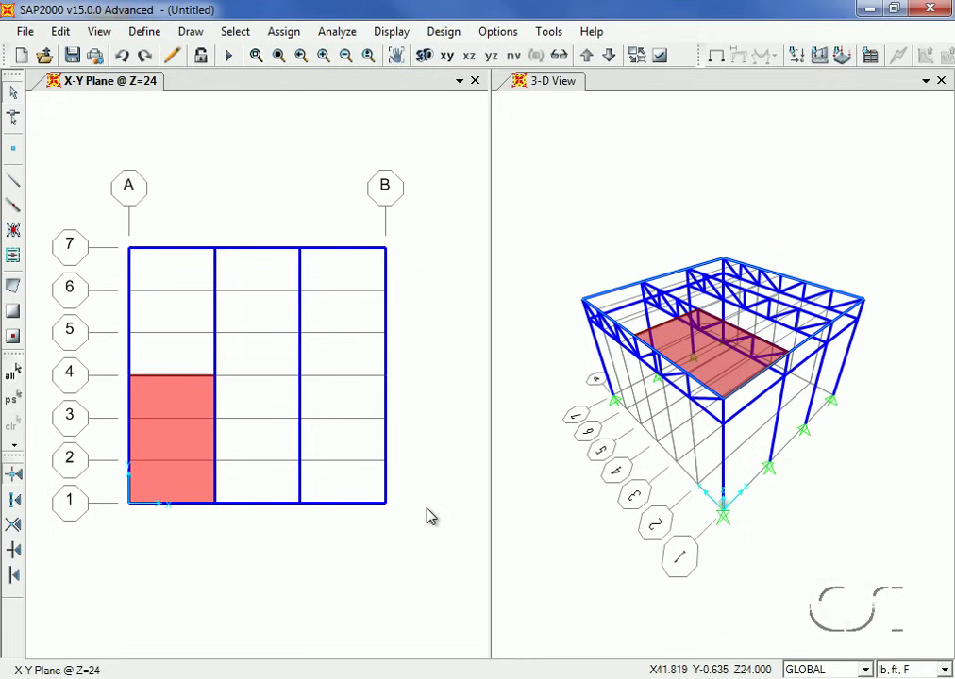
Hide the grid lines in the 3-D view.
left_click(557, 238)
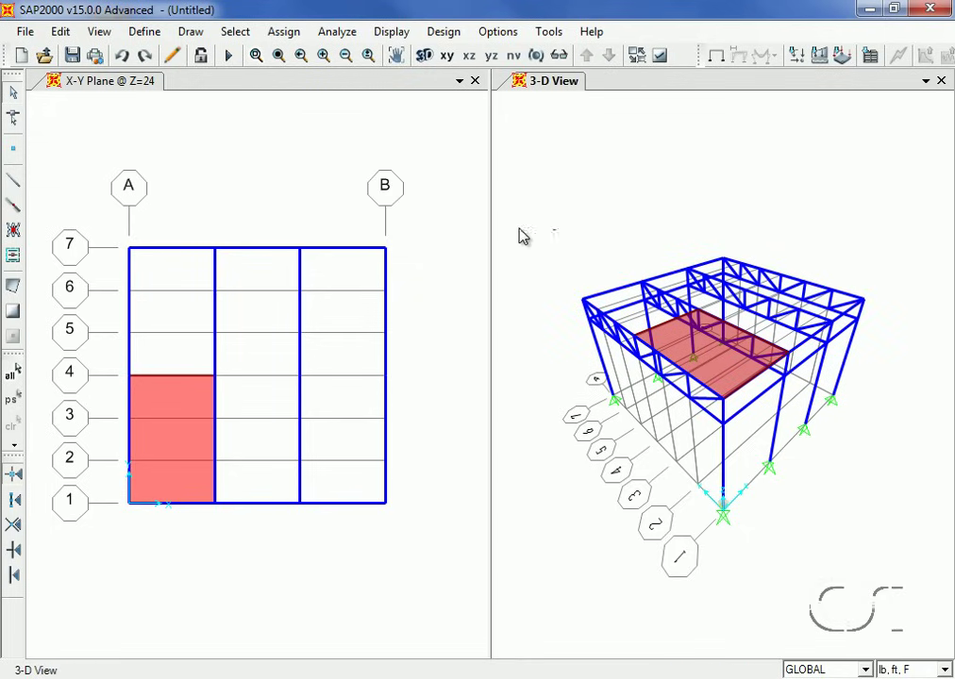
left_click(108, 33)
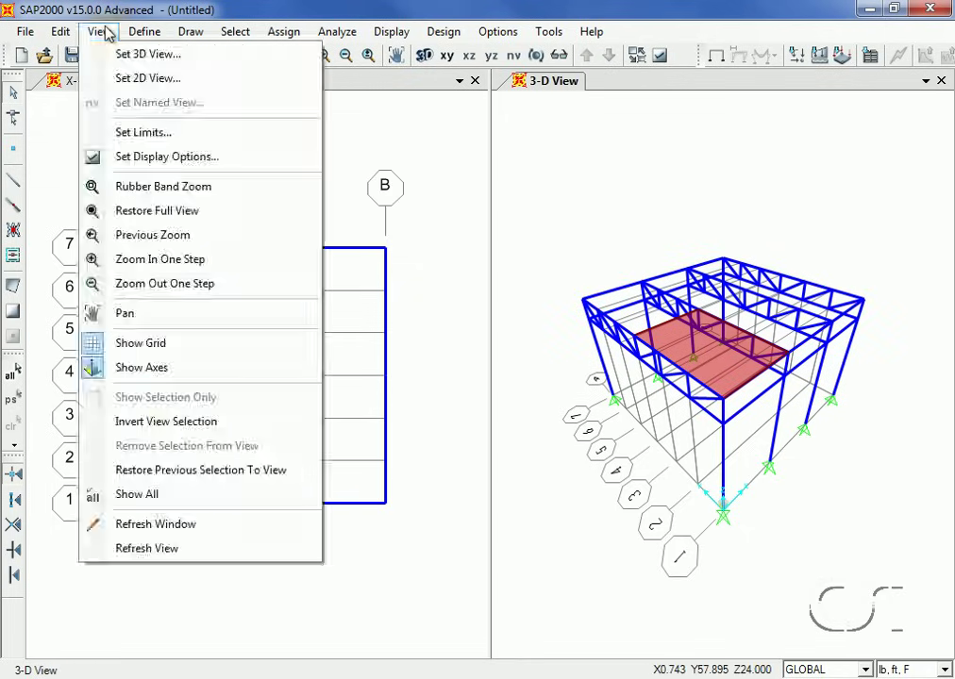
left_click(141, 343)
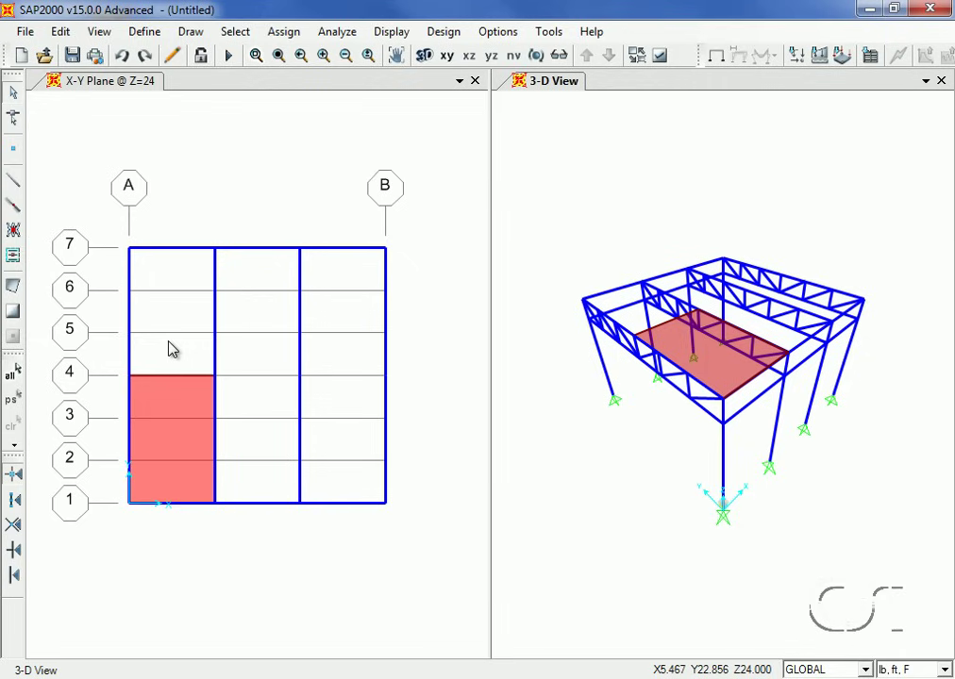
Assign the roof area automatic meshing based on edge points, using both straight-line intersections and point objects on its edges.
left_click(171, 351)
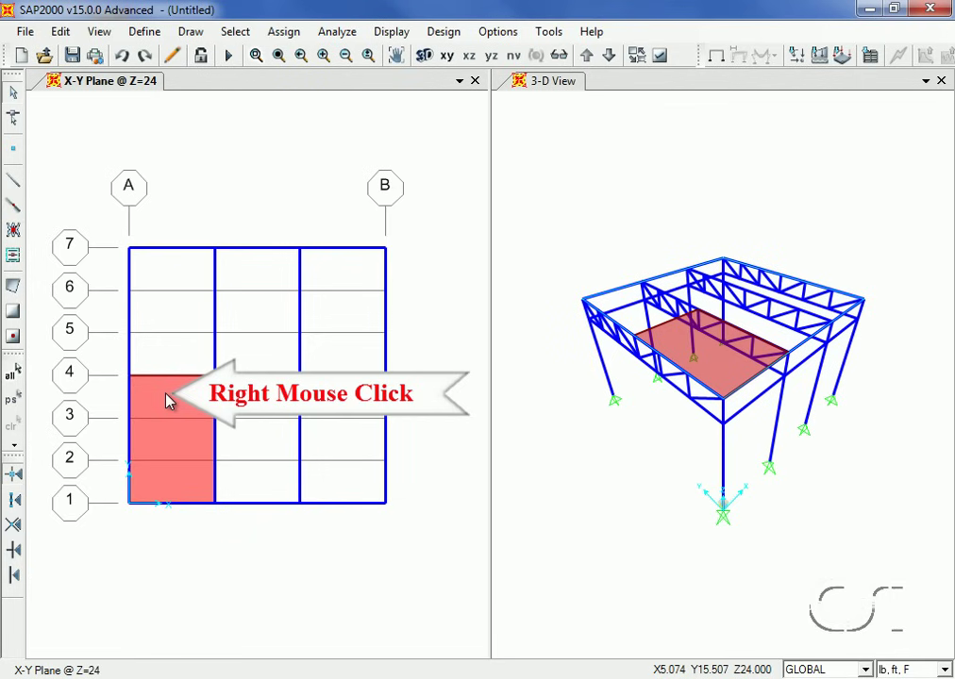
right_click(166, 401)
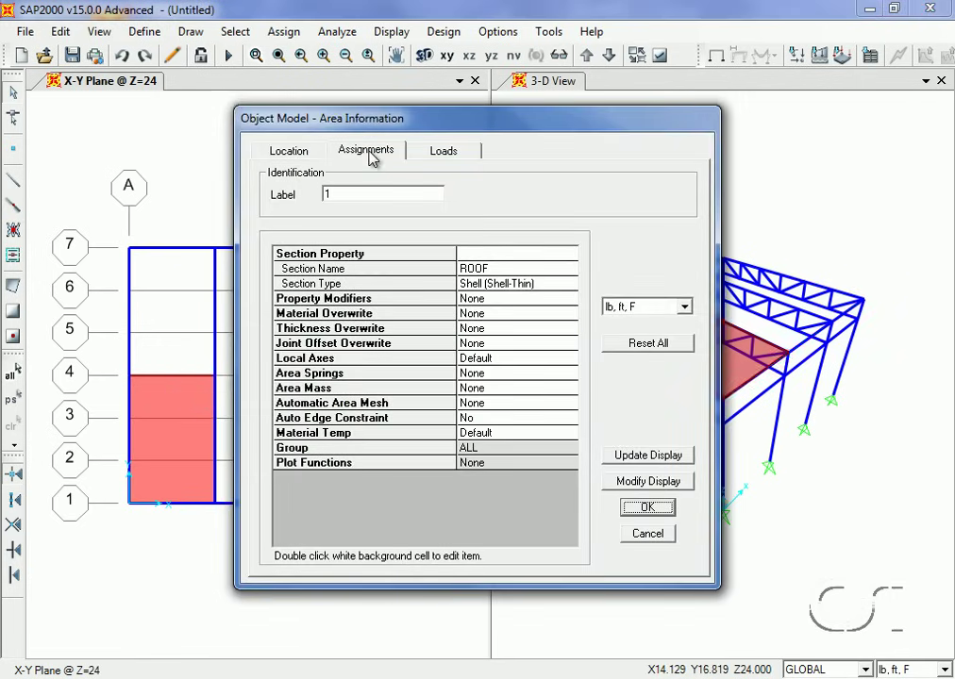
left_click(434, 154)
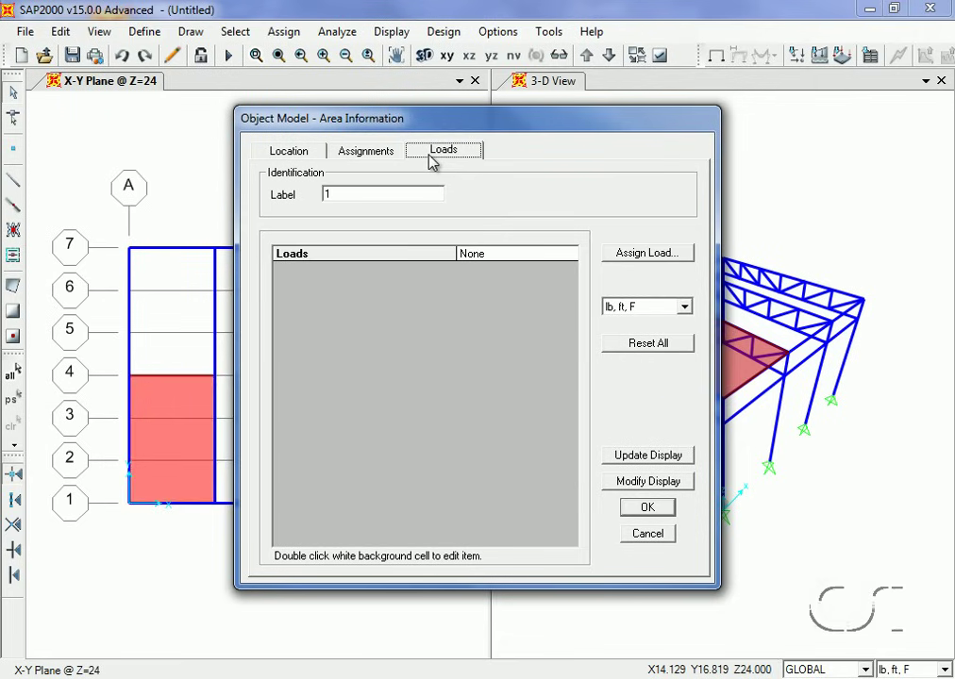
left_click(374, 153)
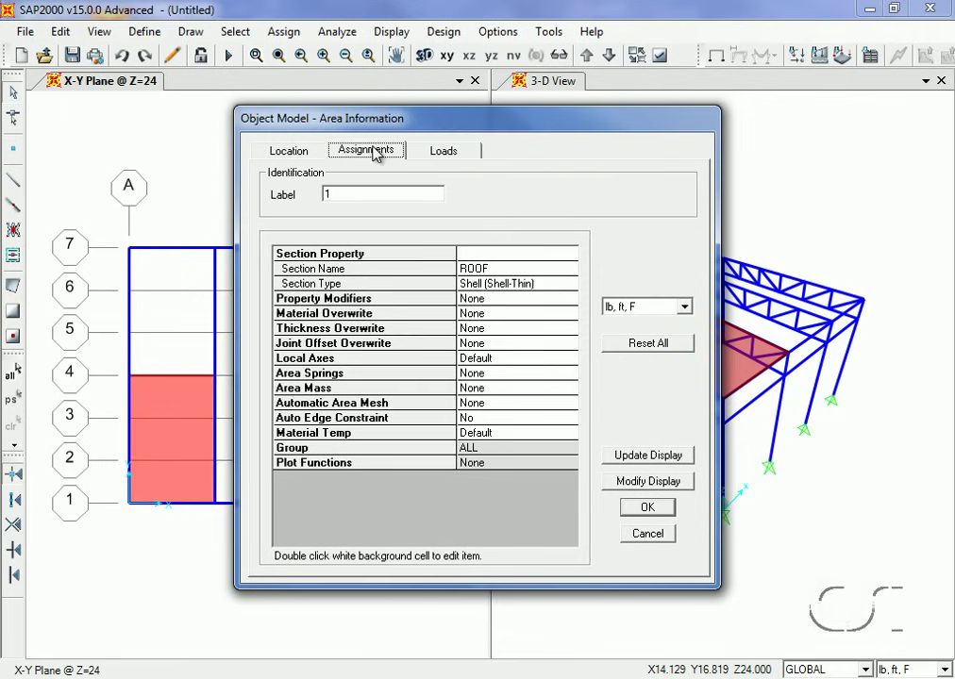
double_click(482, 413)
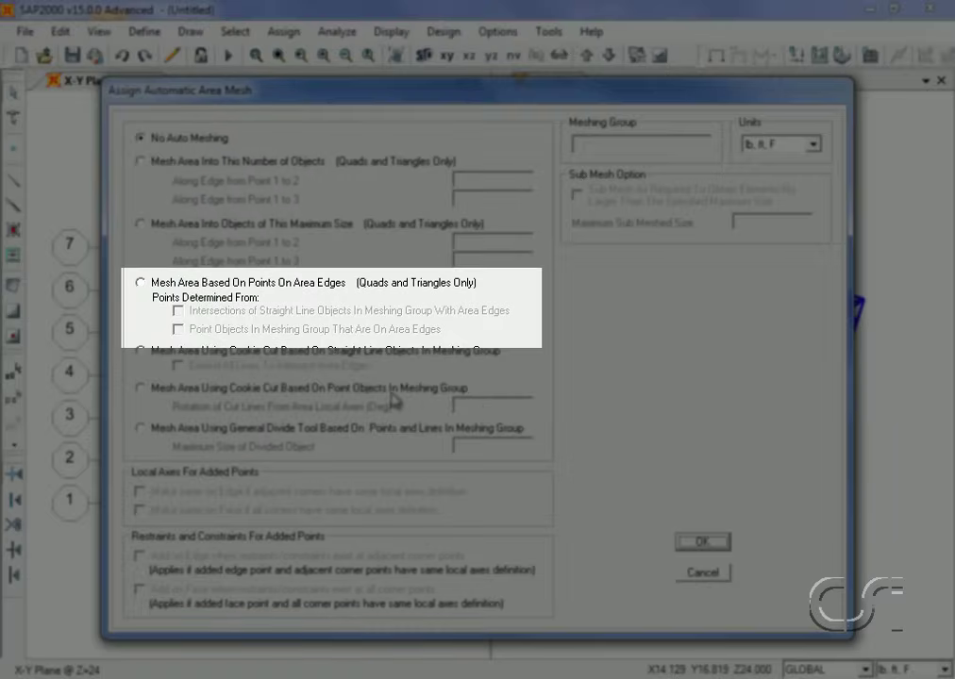
left_click(142, 283)
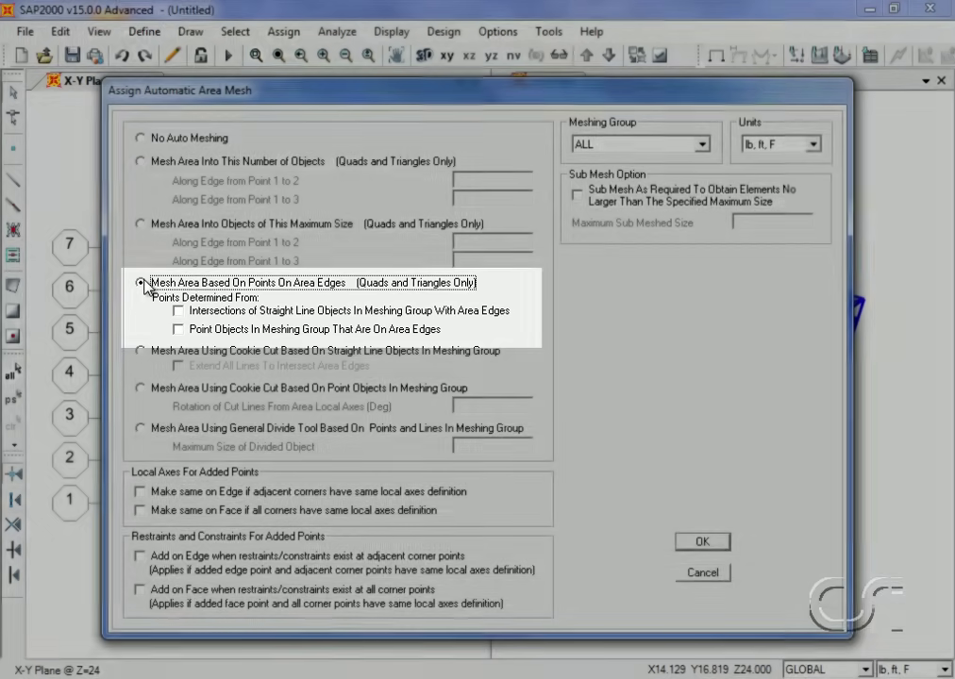
left_click(179, 312)
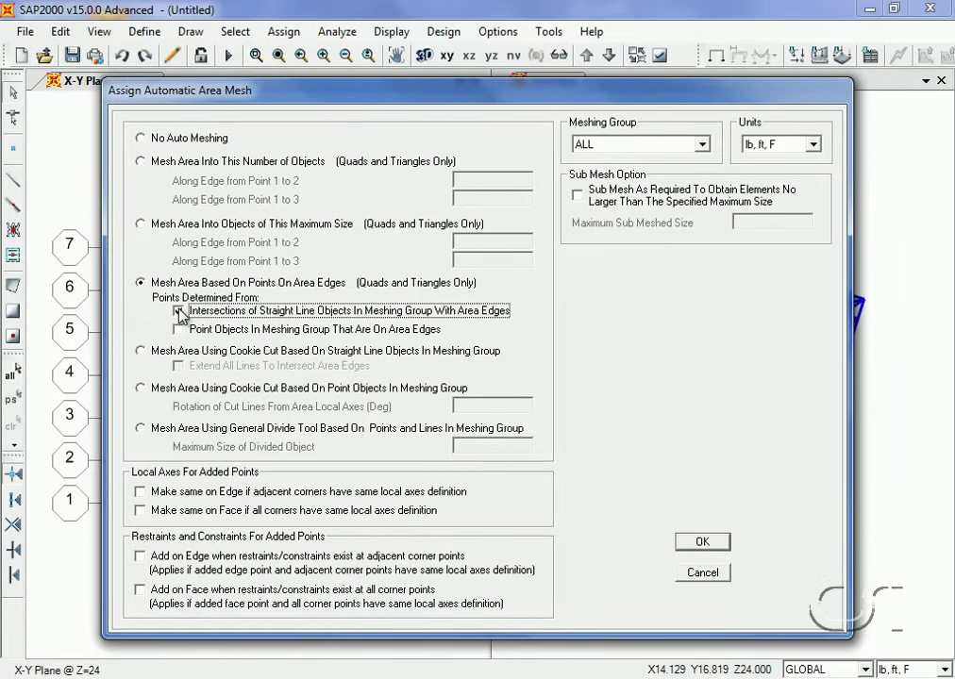
left_click(179, 331)
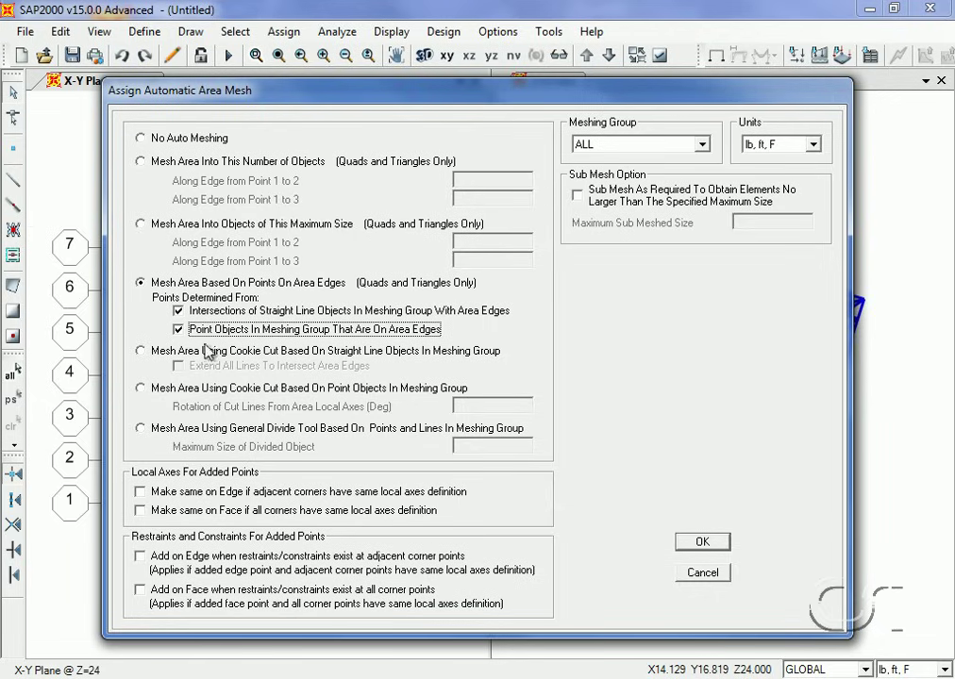
left_click(702, 544)
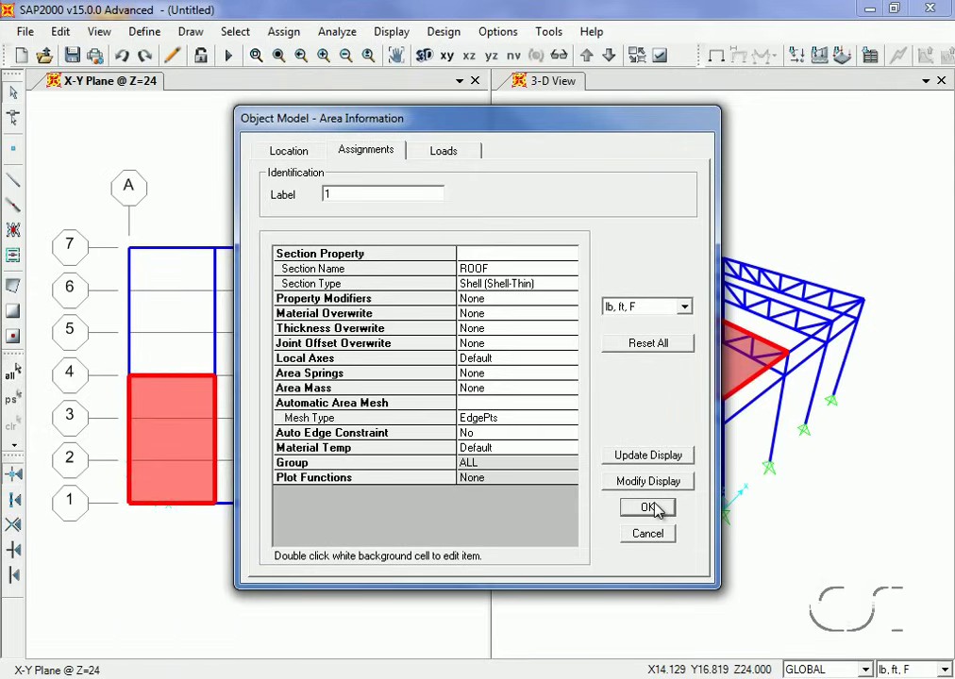
left_click(656, 508)
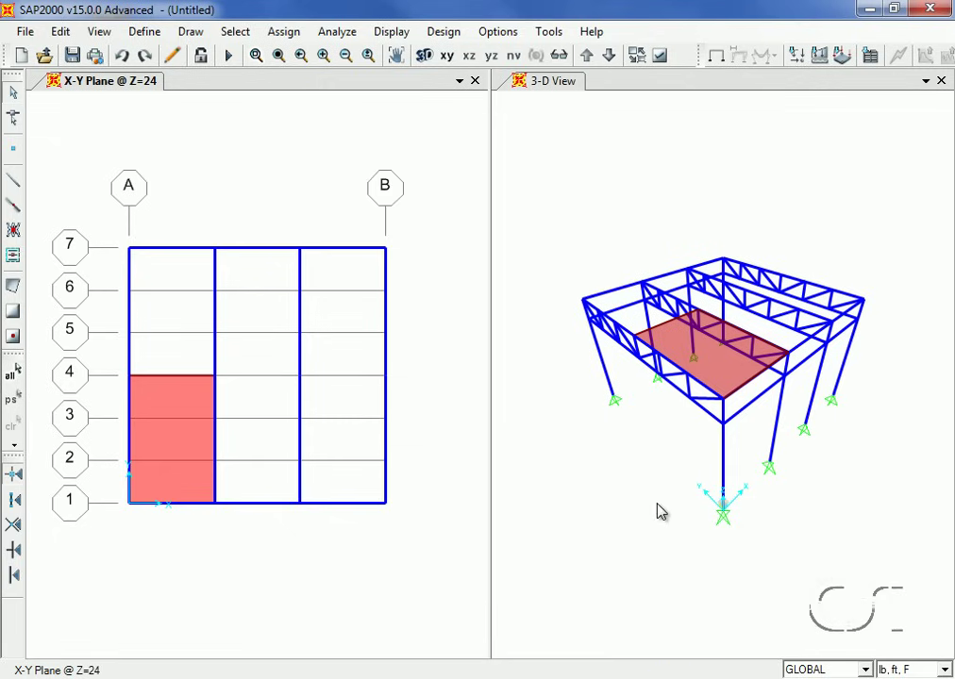
Replicate the roof area linearly with dx 12, dy 0 and dz 0, making 2 copies.
left_click(184, 447)
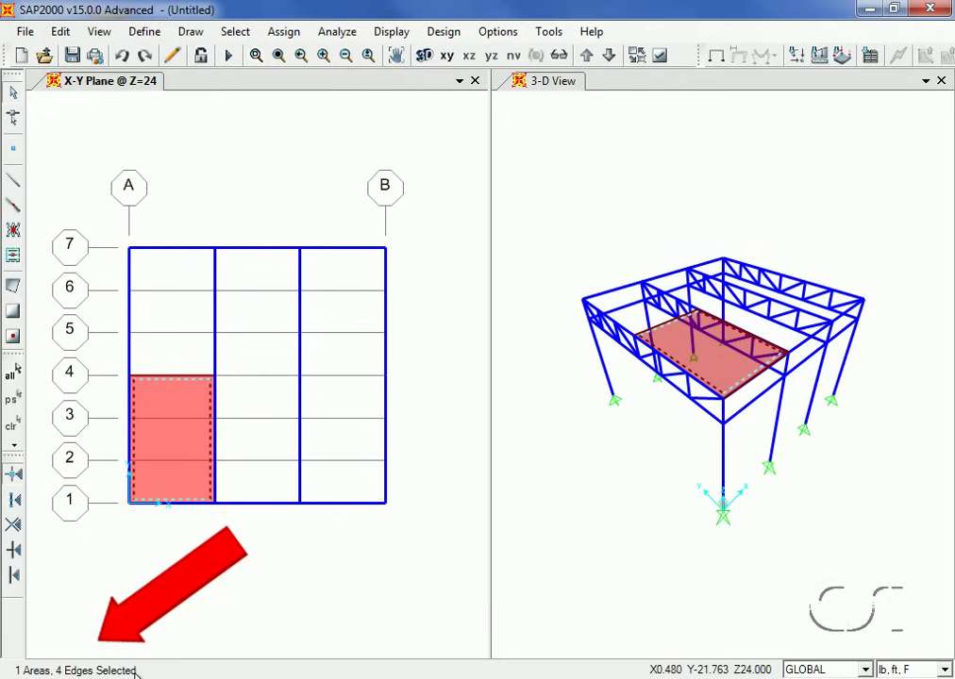
left_click(61, 32)
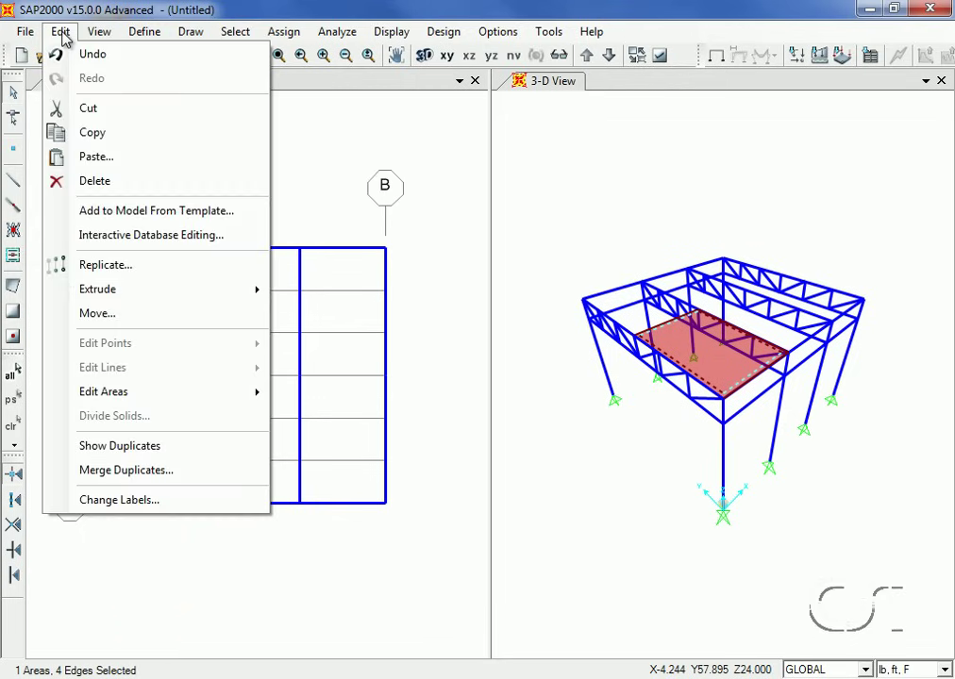
left_click(90, 268)
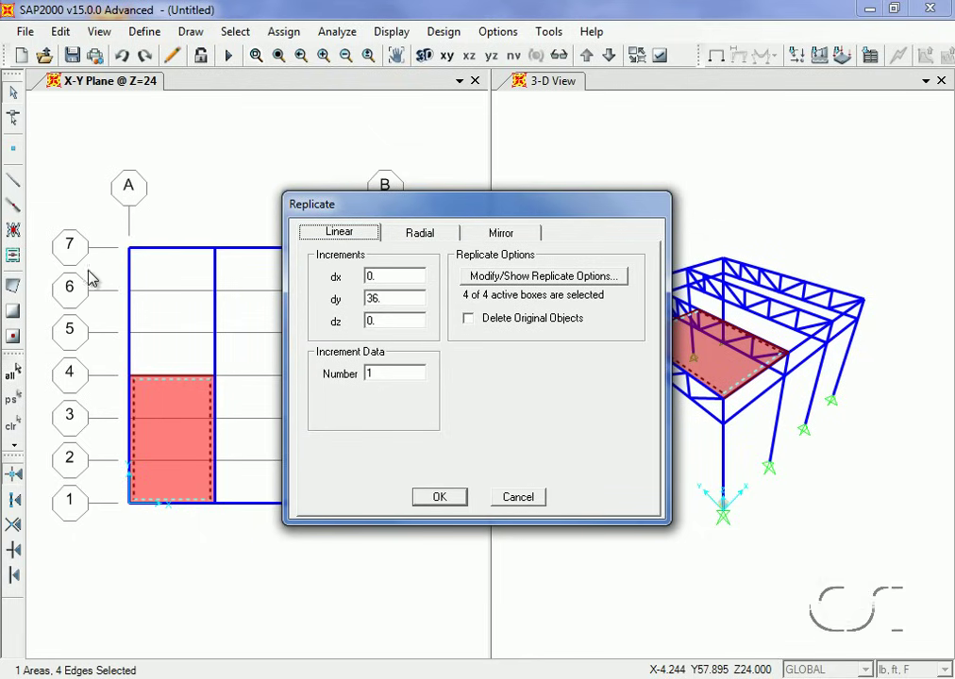
double_click(377, 278)
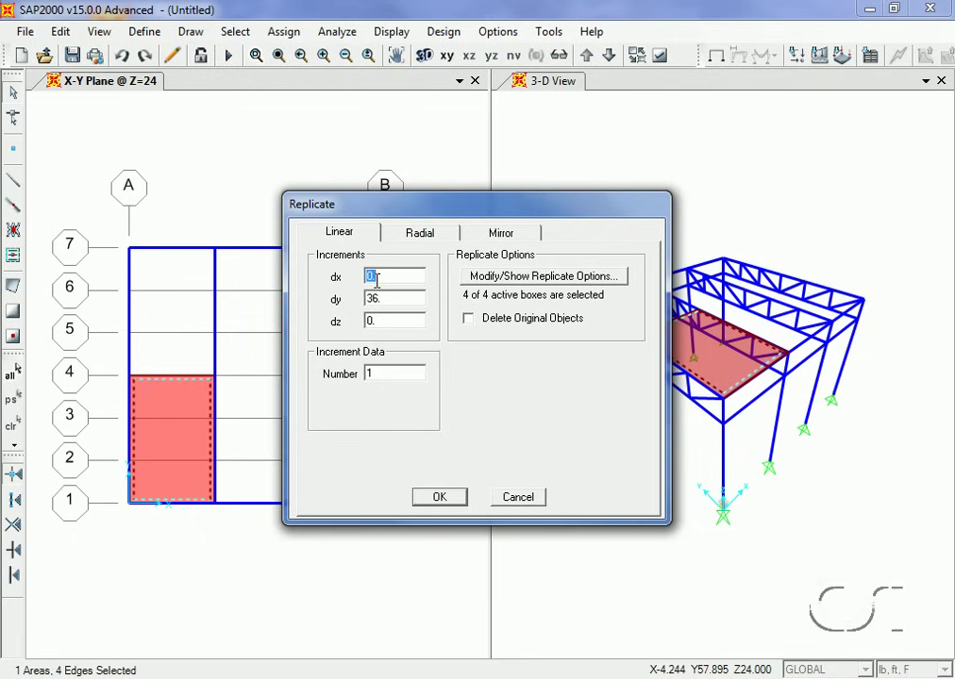
type("12")
type("0")
double_click(385, 371)
type("2")
left_click(437, 497)
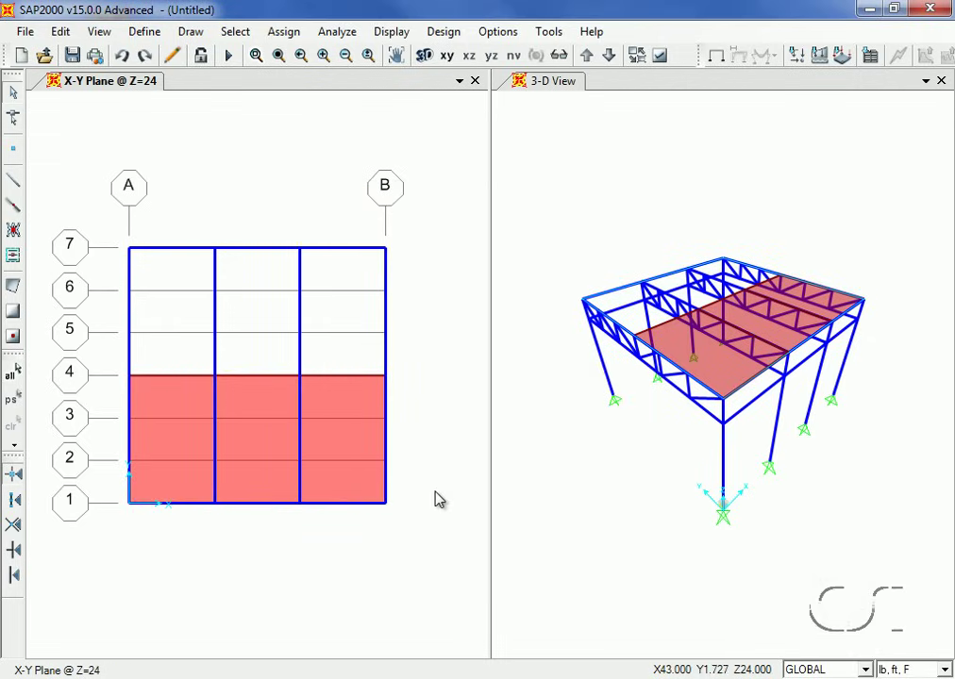
Replicate the three roof areas between grid lines 1 and 4 linearly with dx 0 and dy 18, making 1 copy.
left_click(189, 408)
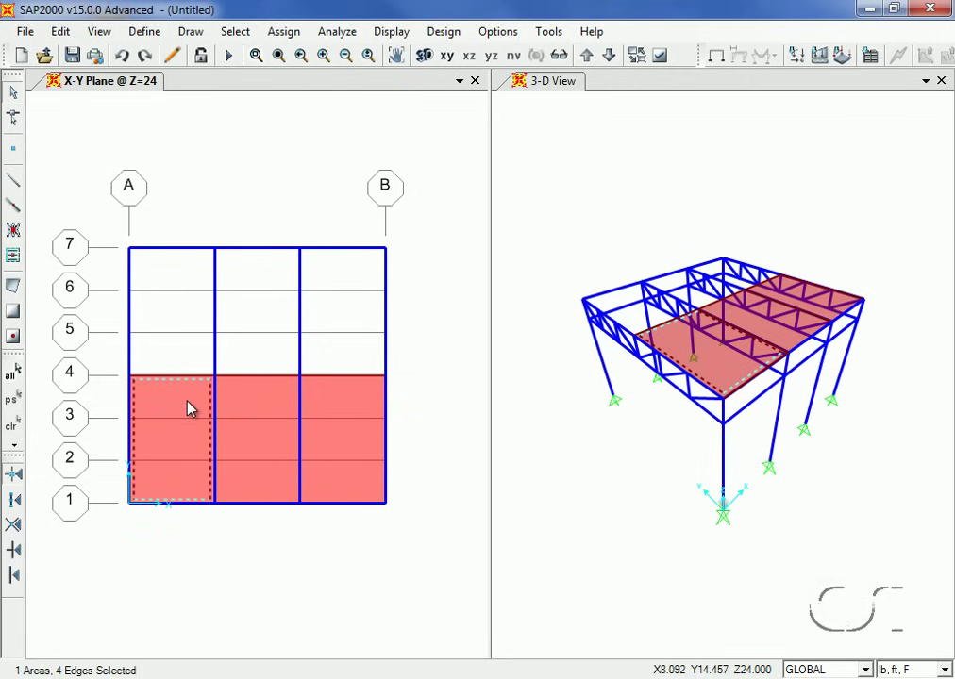
left_click(250, 407)
left_click(342, 407)
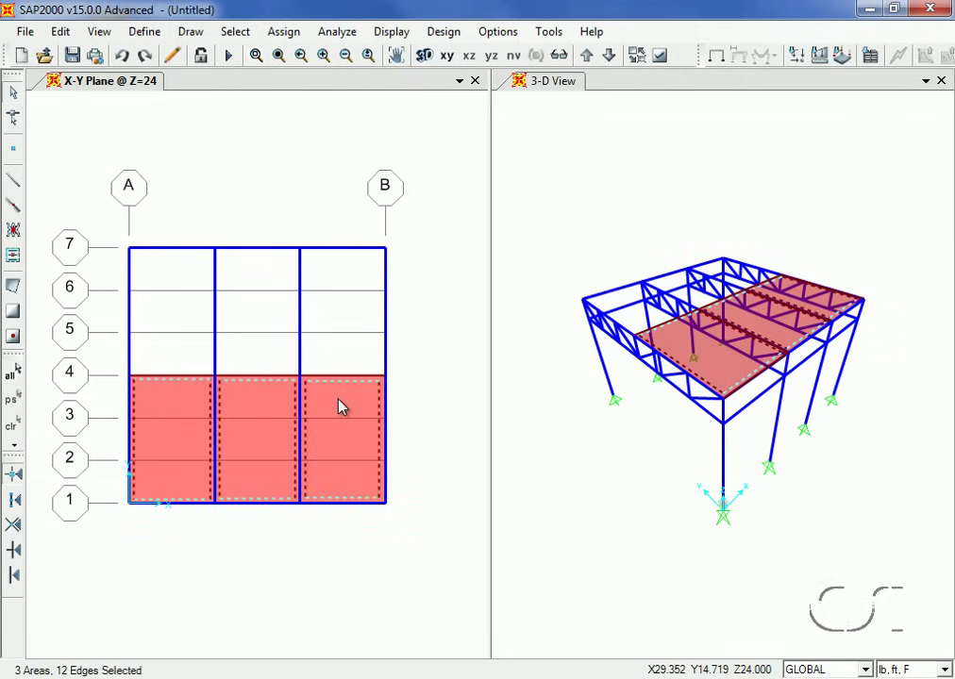
left_click(60, 33)
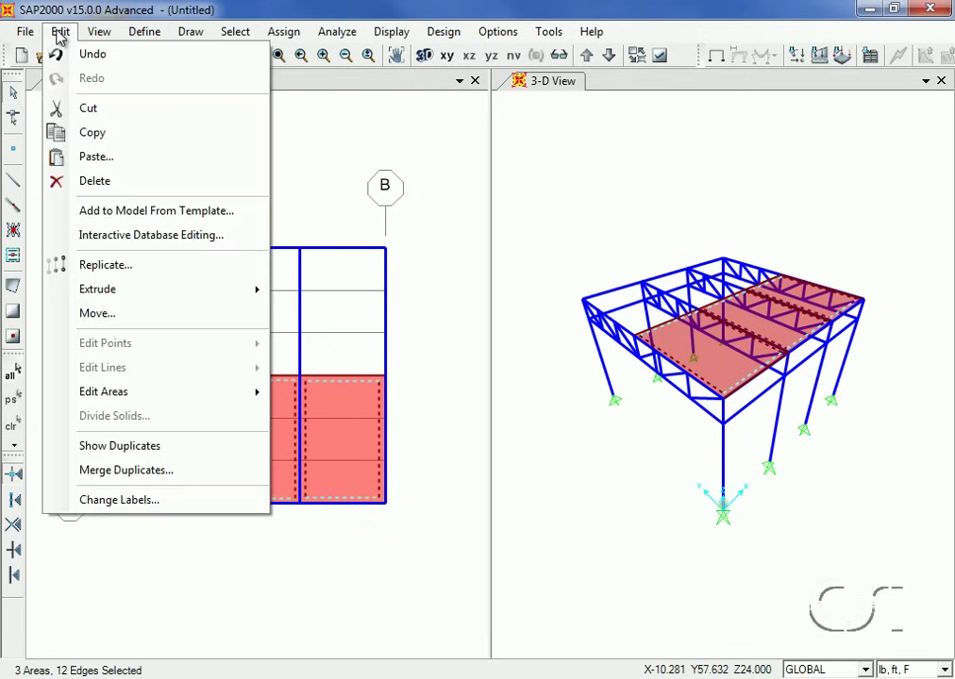
left_click(99, 267)
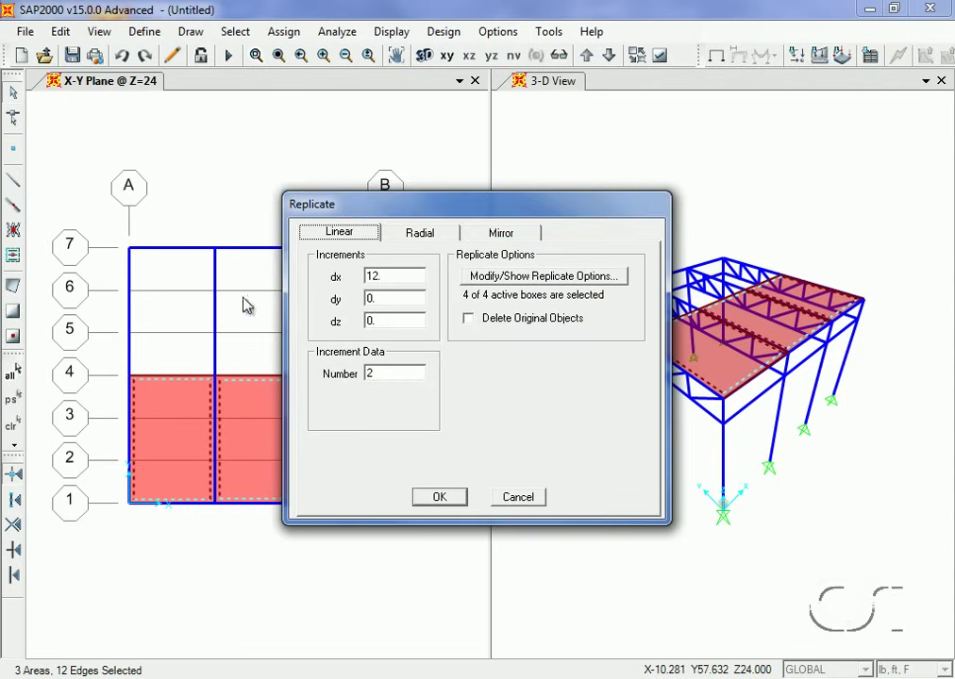
double_click(387, 277)
type("0")
double_click(386, 297)
type("18")
double_click(370, 374)
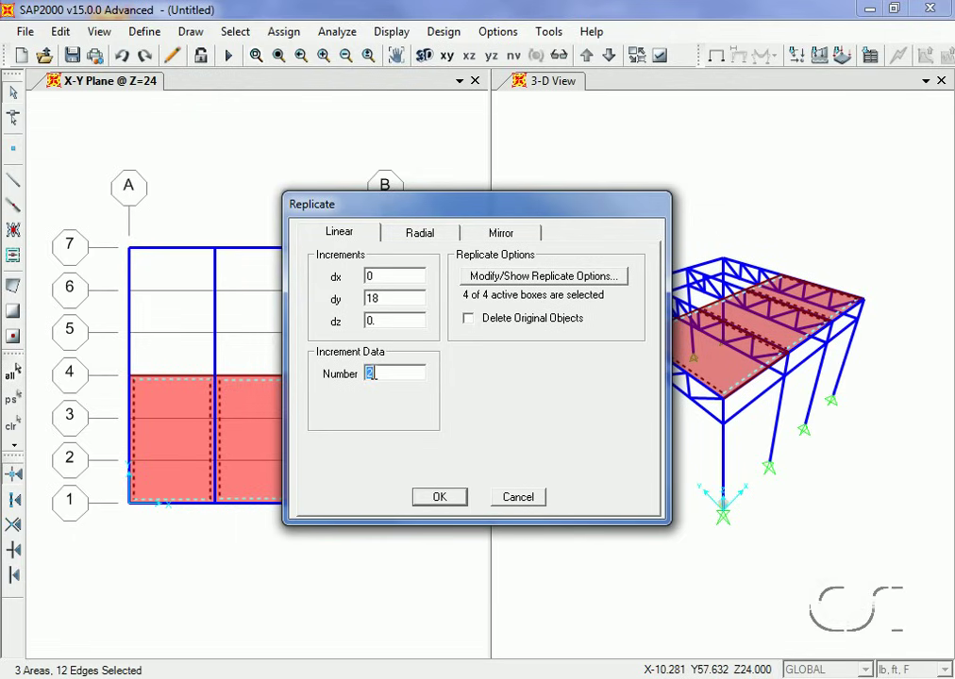
type("1")
left_click(440, 498)
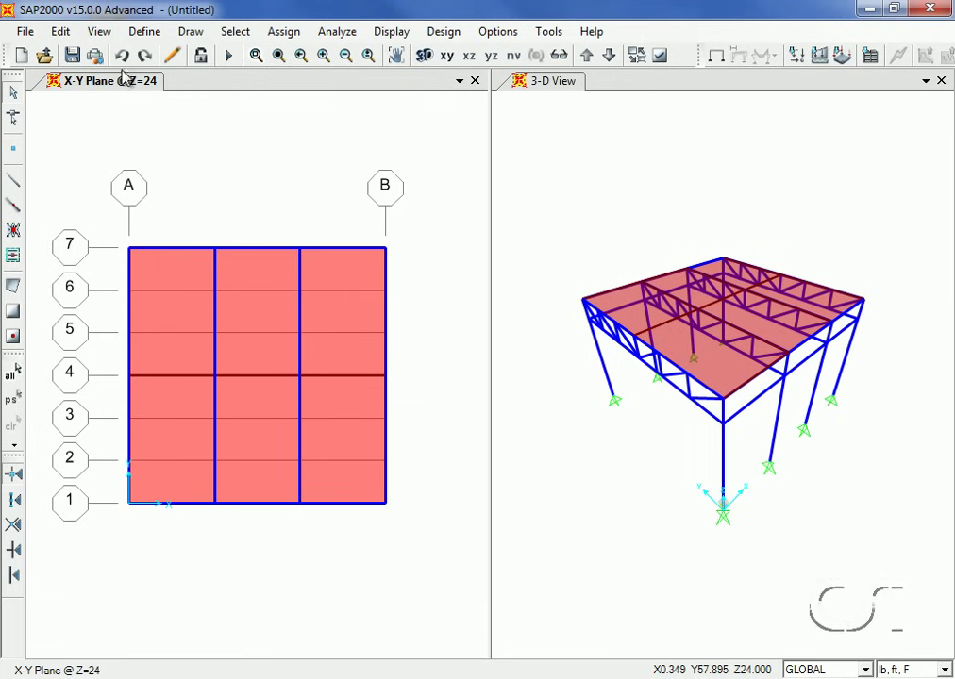
Change the plan view to the Y-Z plane at X = 0 and hide its grid lines.
left_click(100, 32)
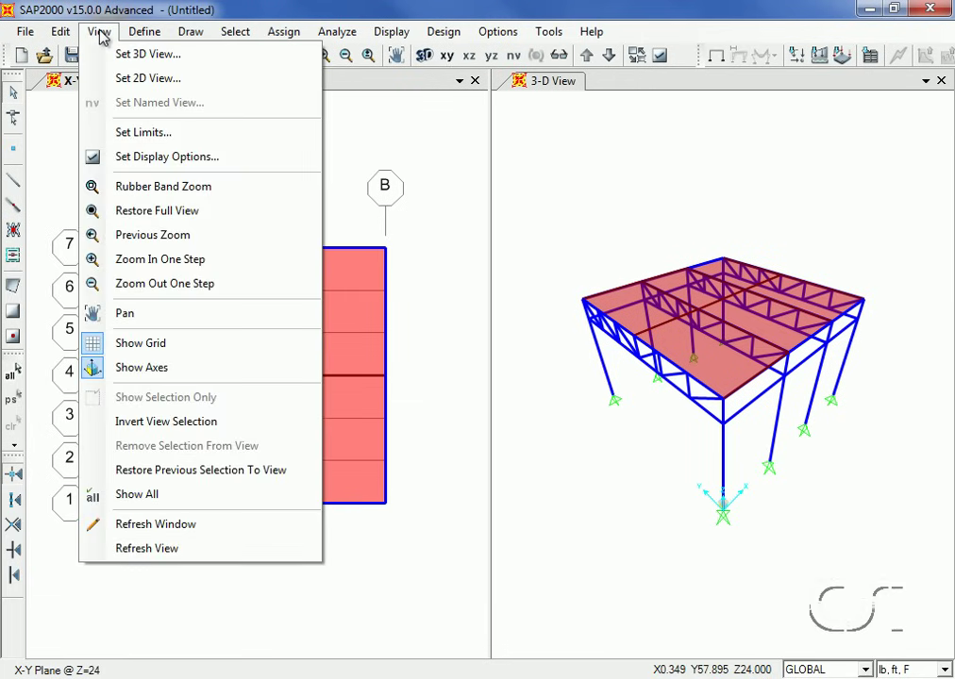
left_click(113, 78)
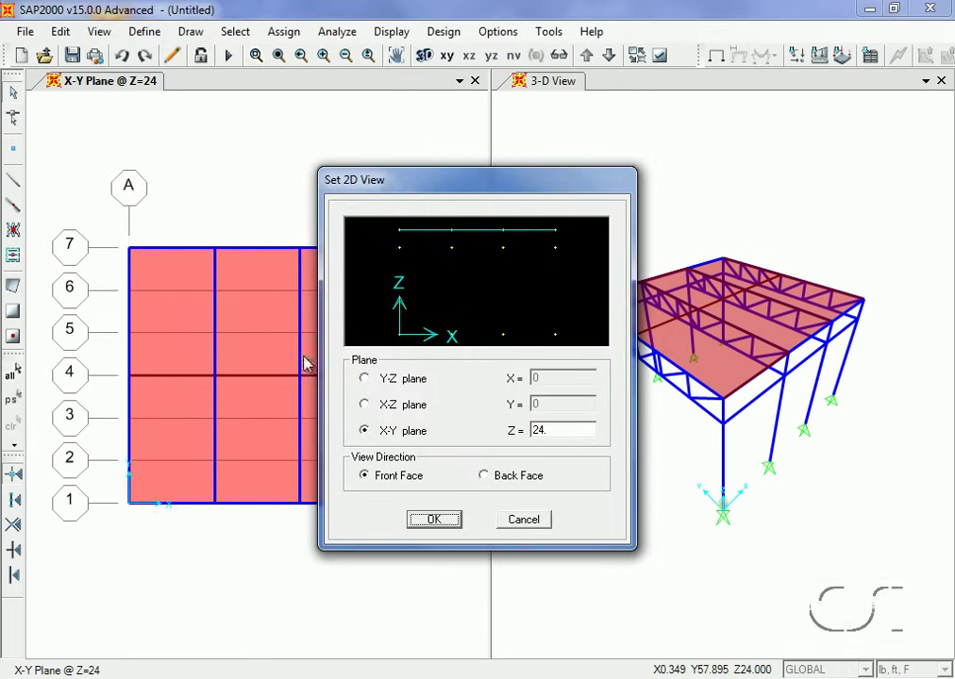
left_click(367, 380)
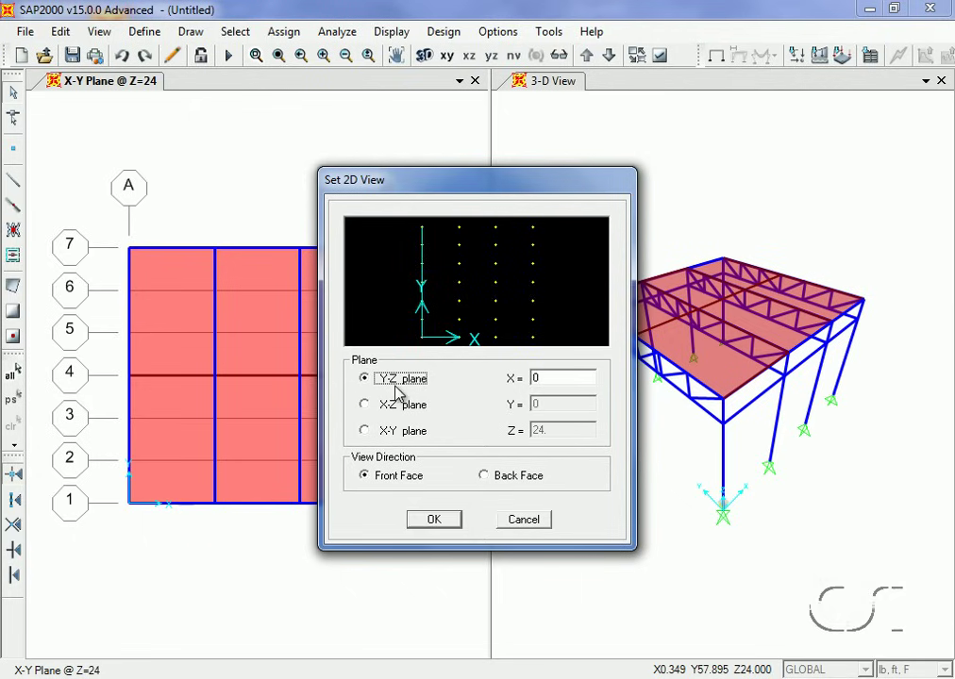
left_click(432, 521)
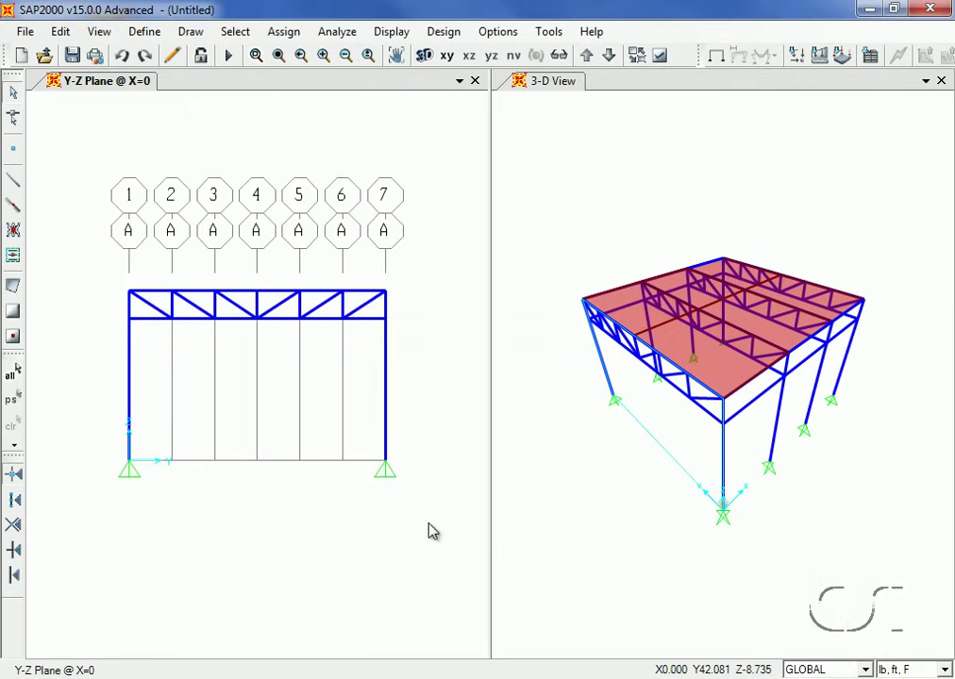
left_click(98, 31)
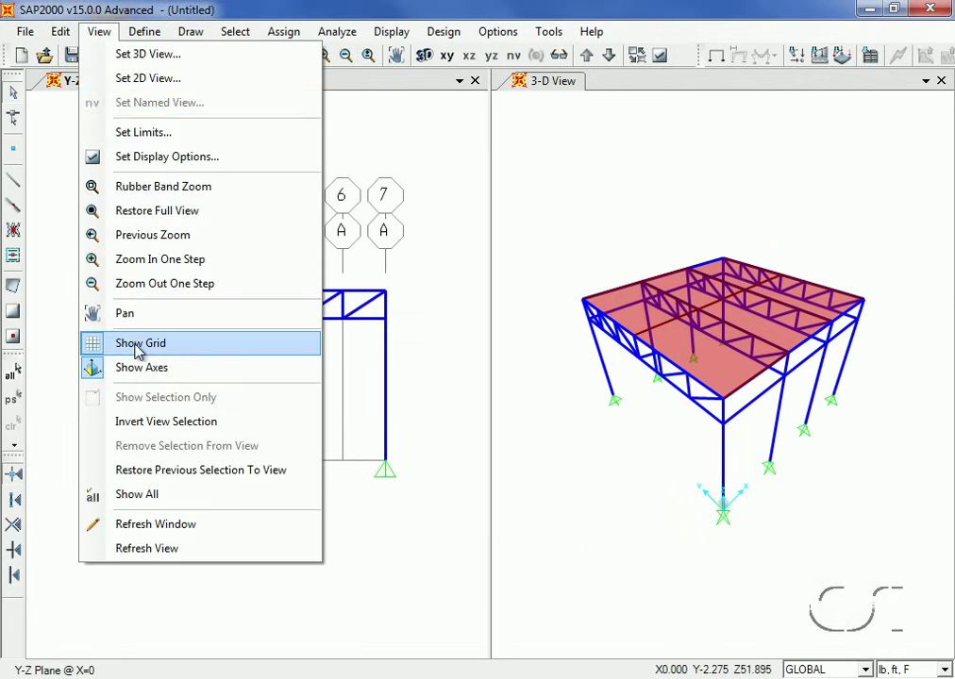
left_click(177, 353)
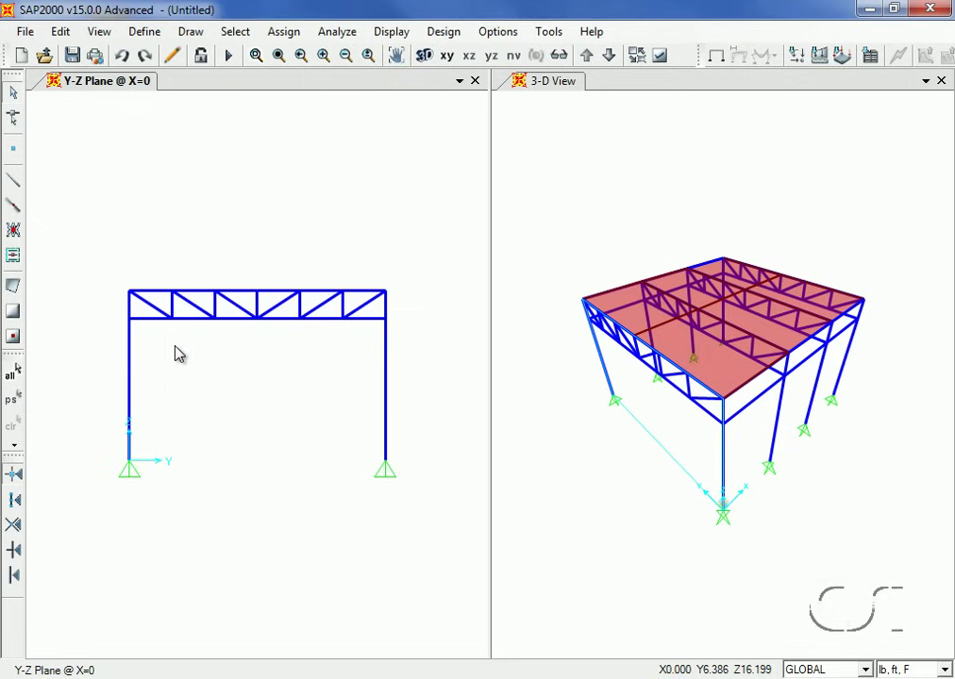
Select the top-chord midpoint joints by coordinate range at Y = 18 and Z = 24, and move them by Delta Z 3 ft.
left_click(234, 32)
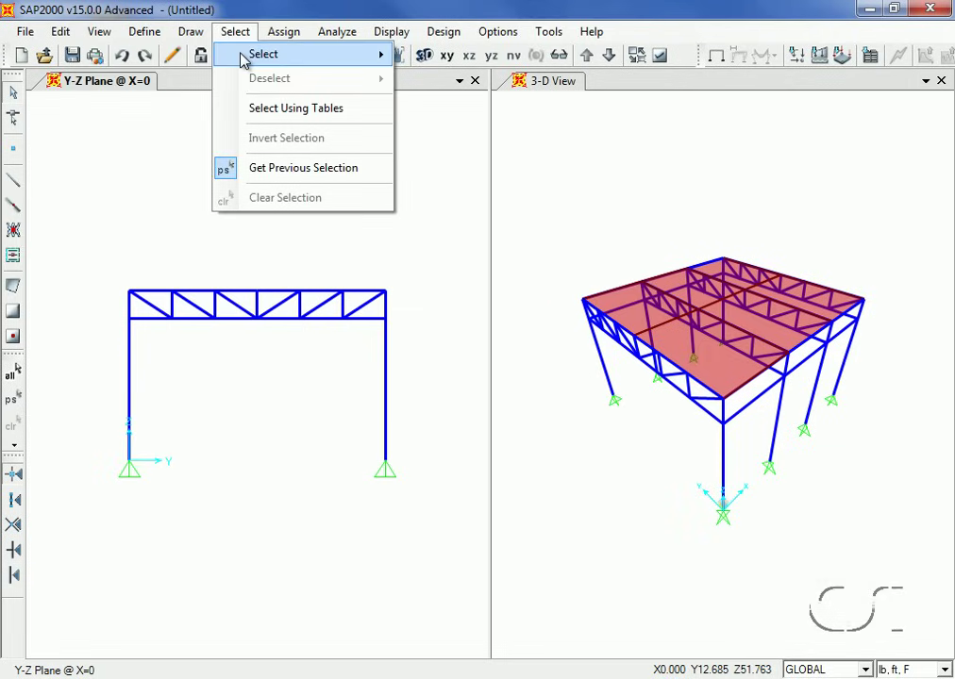
mouse_move(241, 56)
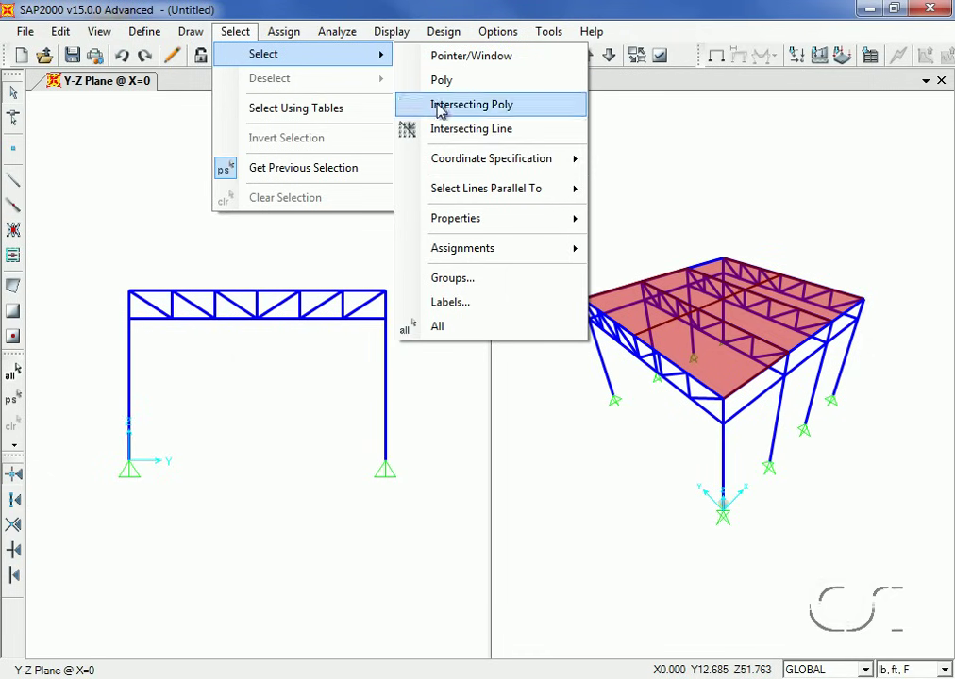
mouse_move(443, 163)
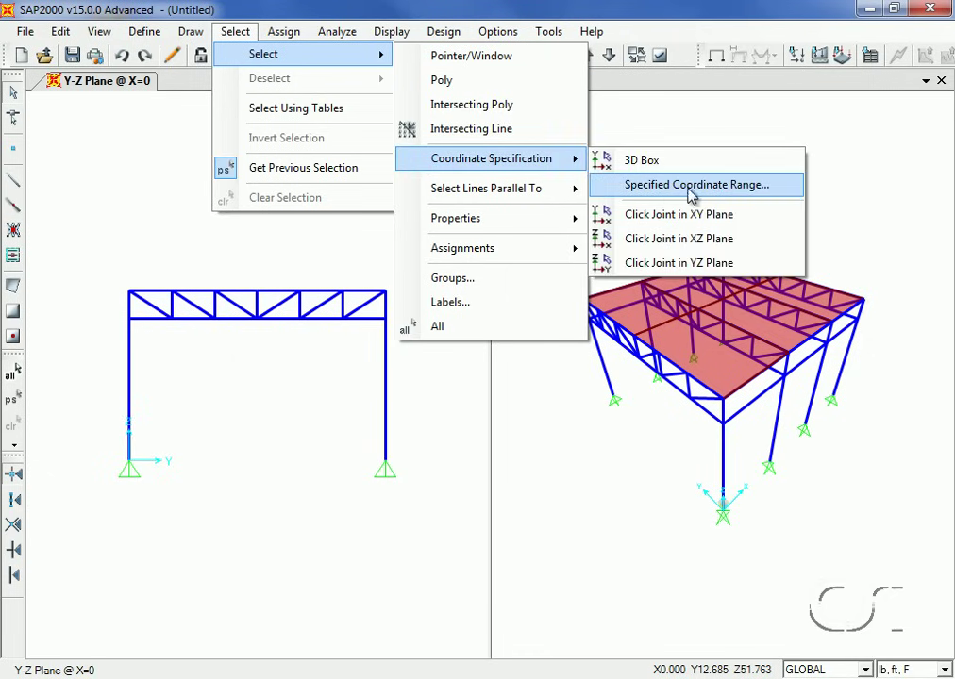
left_click(722, 193)
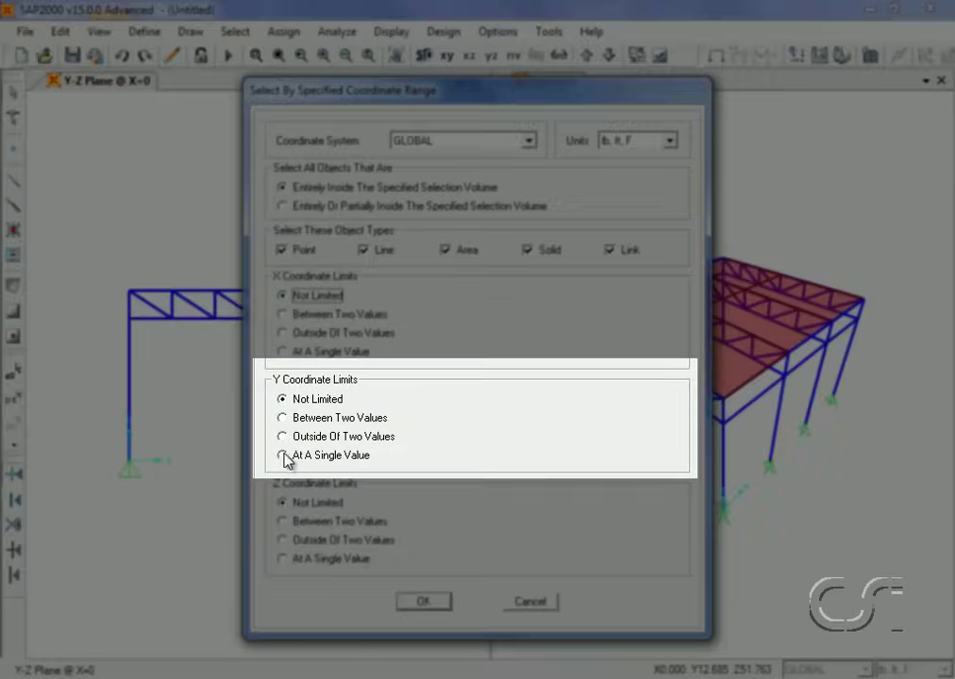
left_click(284, 454)
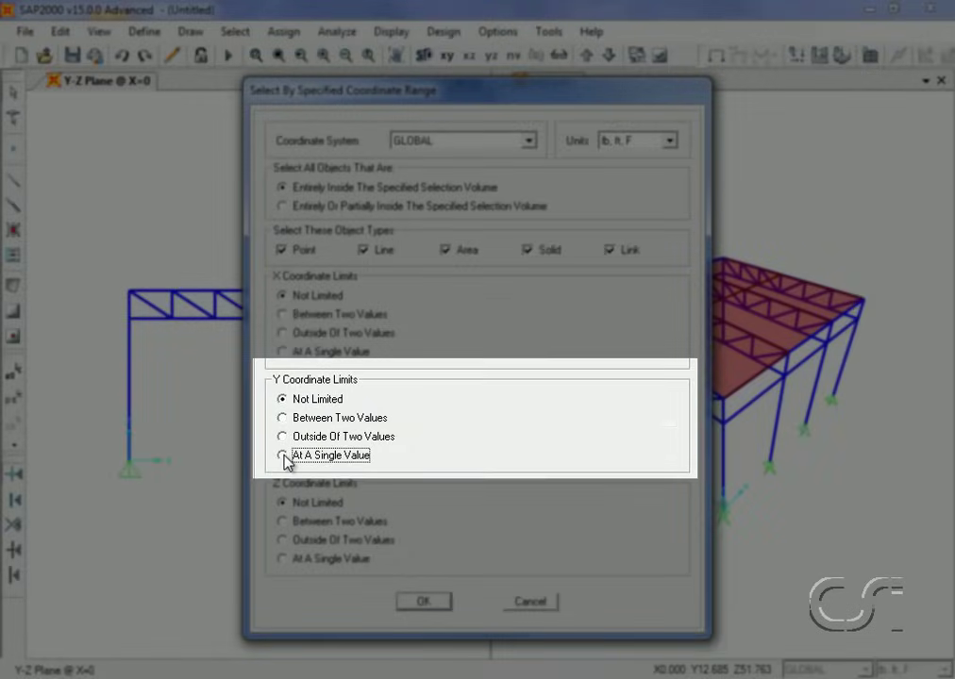
double_click(521, 421)
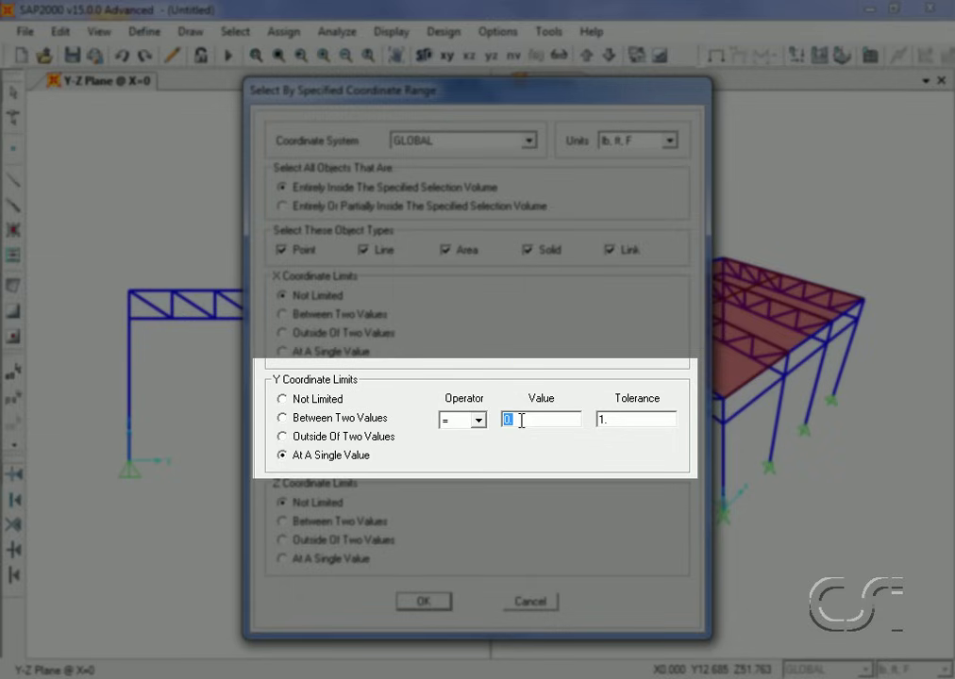
type("18")
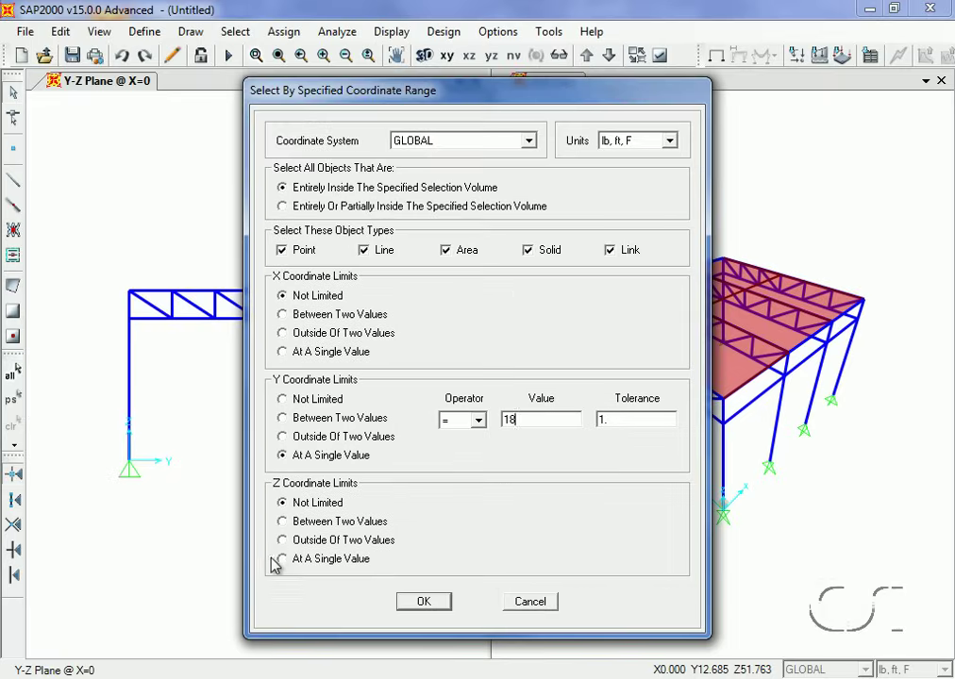
left_click(285, 560)
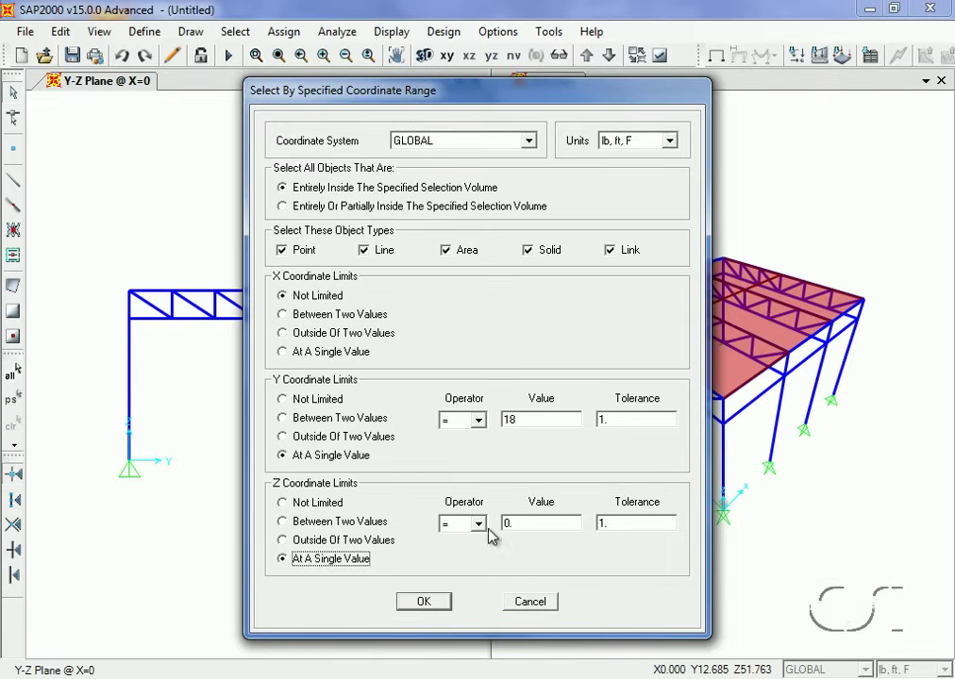
double_click(521, 523)
type("24")
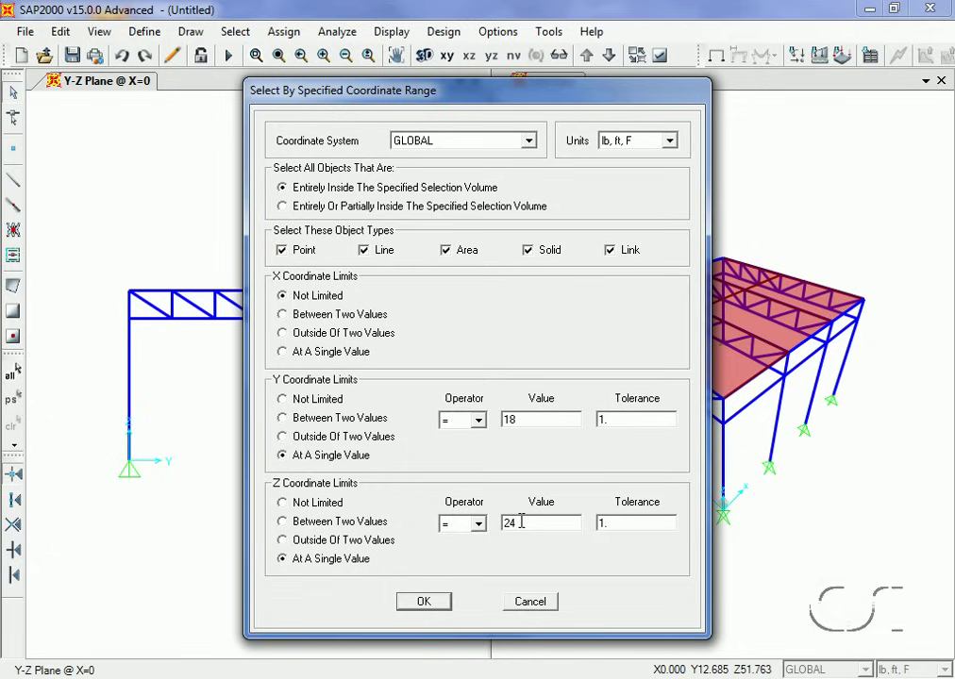
left_click(424, 602)
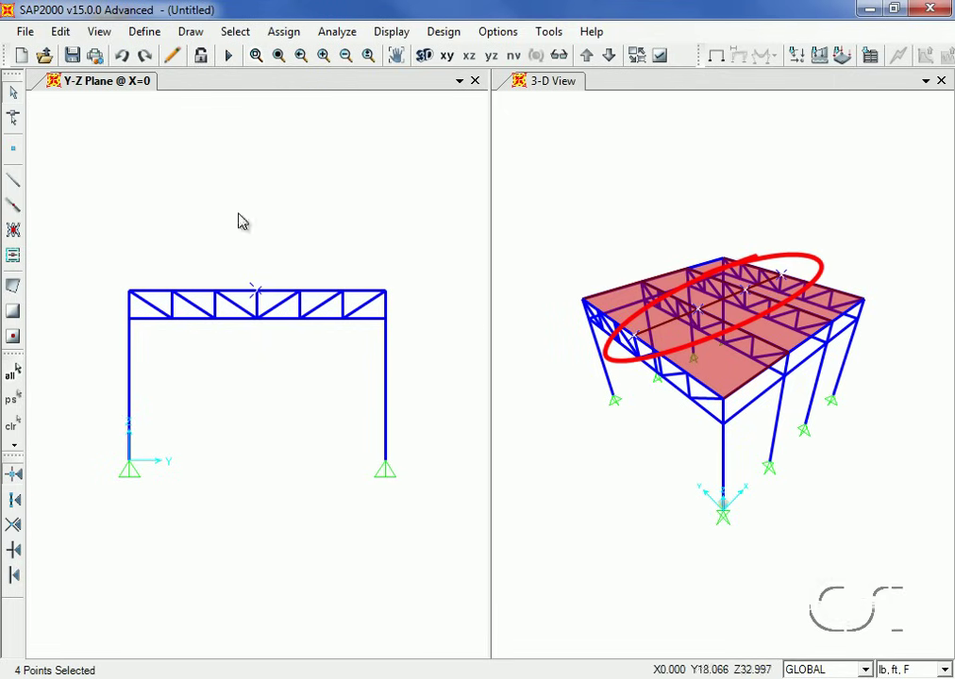
left_click(60, 32)
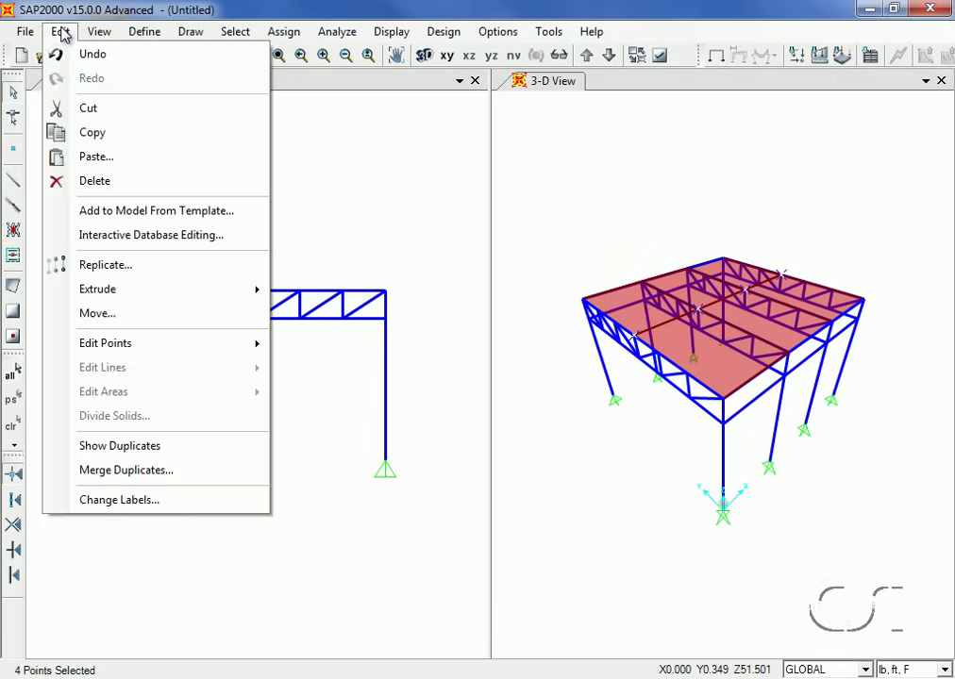
left_click(98, 315)
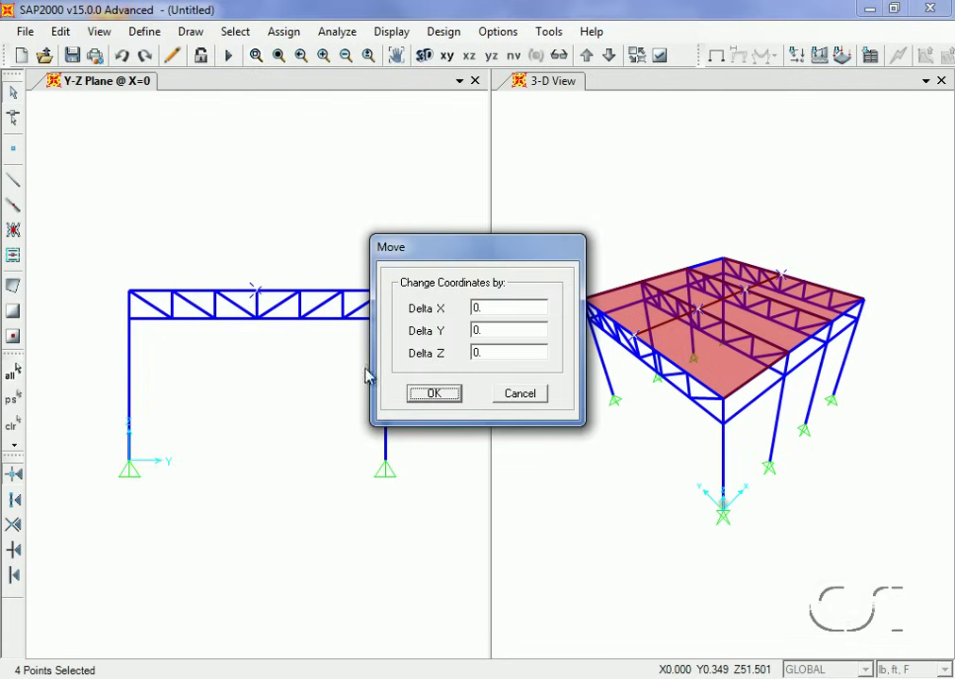
double_click(500, 354)
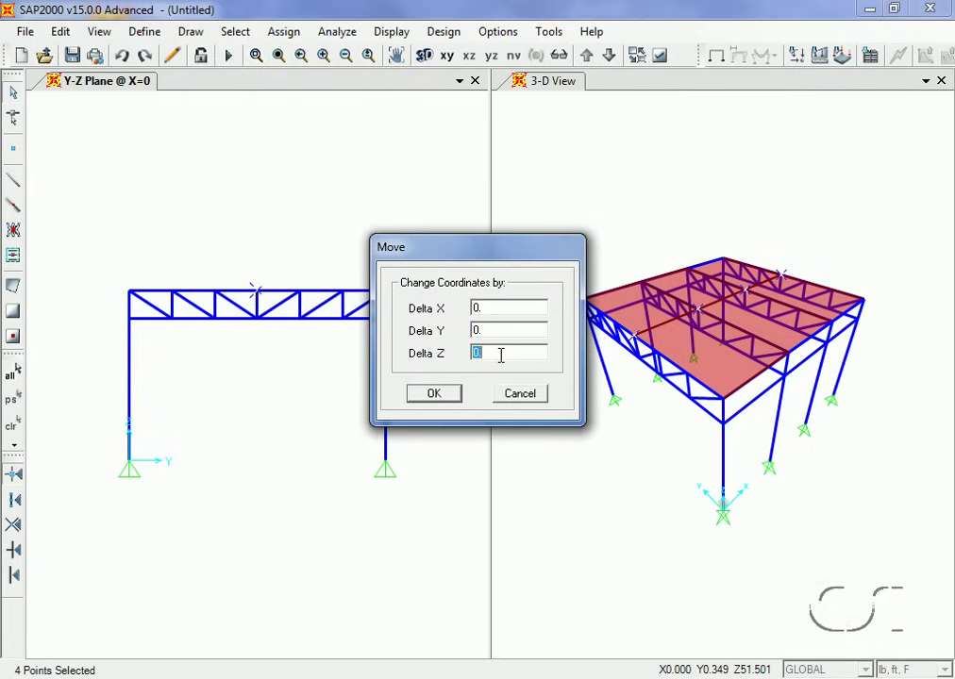
type("3")
left_click(425, 401)
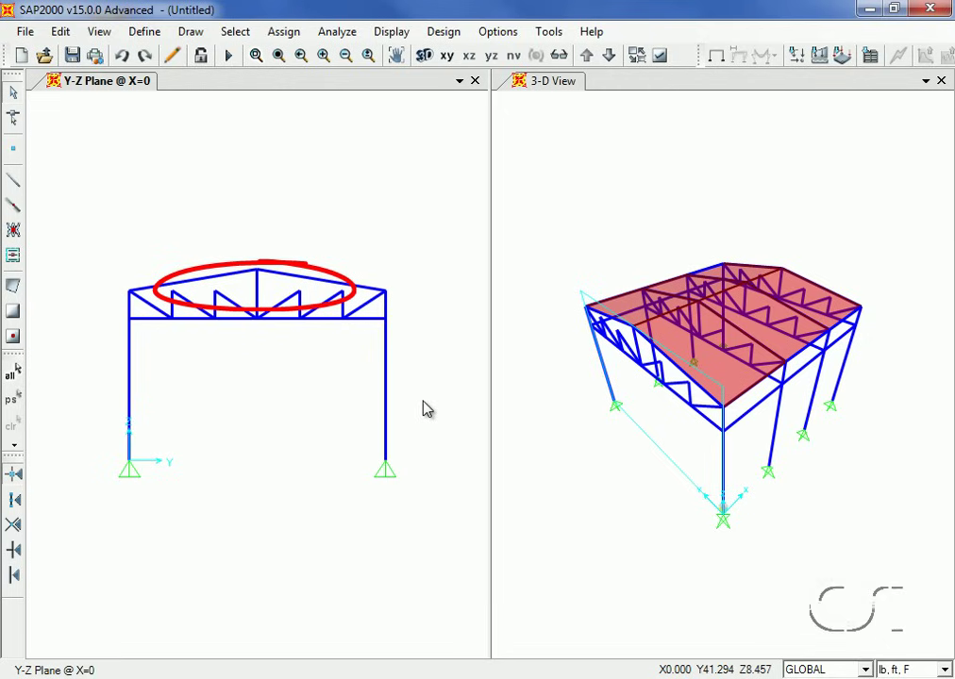
Select the top-chord joints by coordinate range with Y between 12 and 24 at Z = 24, and move them by Delta Z 2 ft.
left_click(236, 34)
mouse_move(327, 60)
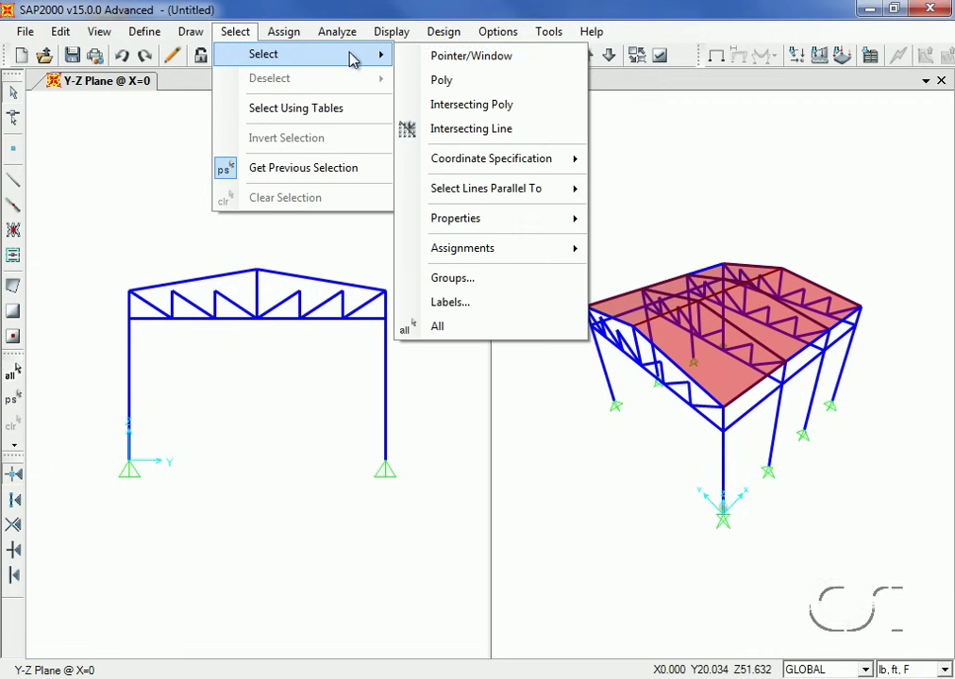
mouse_move(458, 159)
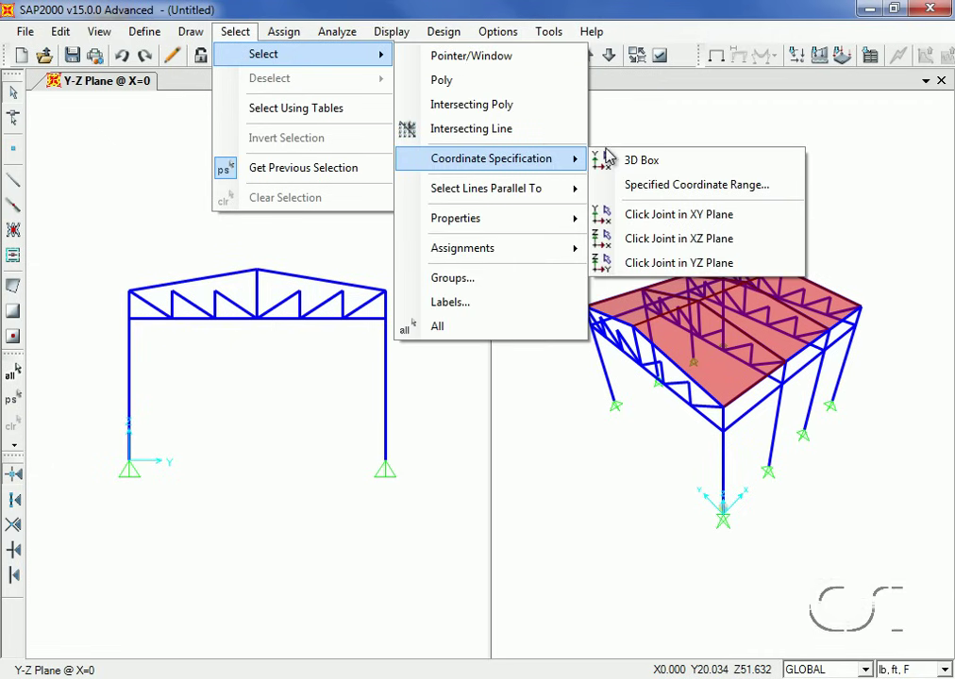
left_click(691, 184)
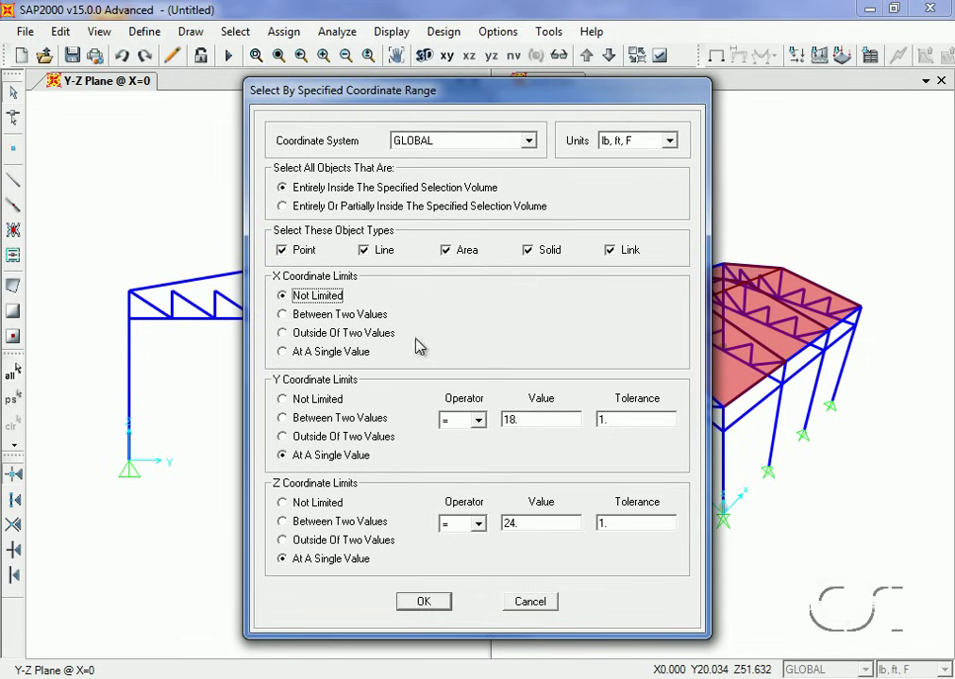
left_click(283, 417)
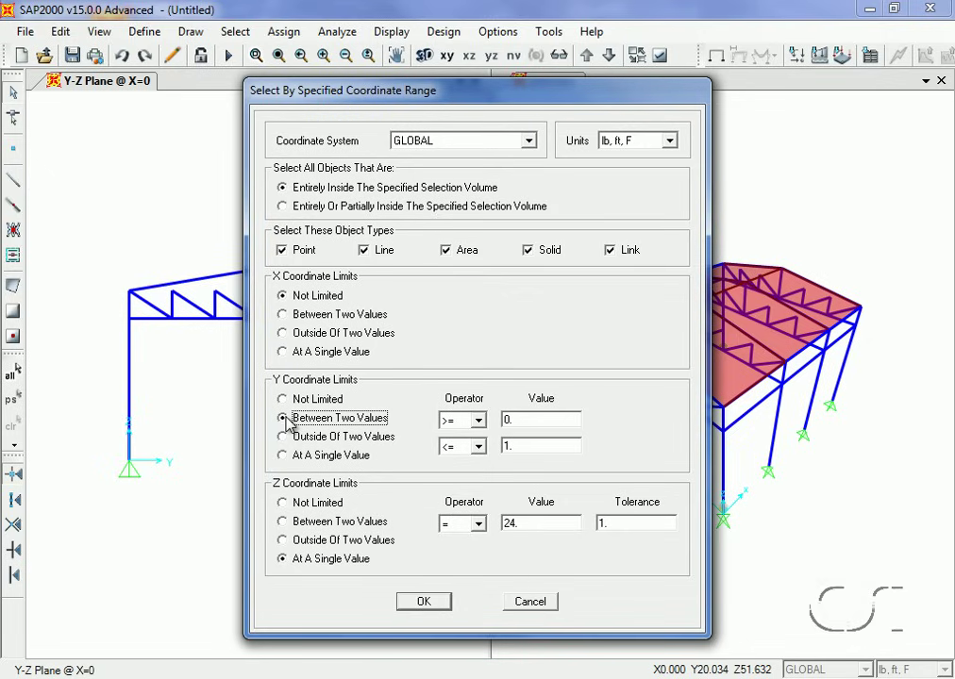
left_click(512, 418)
double_click(516, 420)
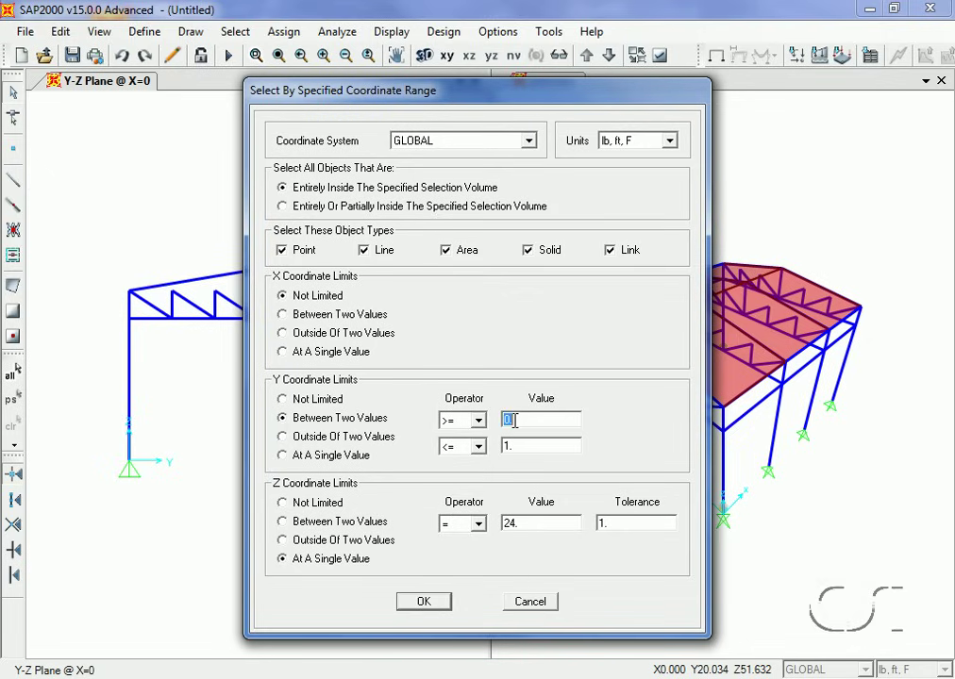
type("12")
double_click(514, 444)
type("24")
left_click(426, 602)
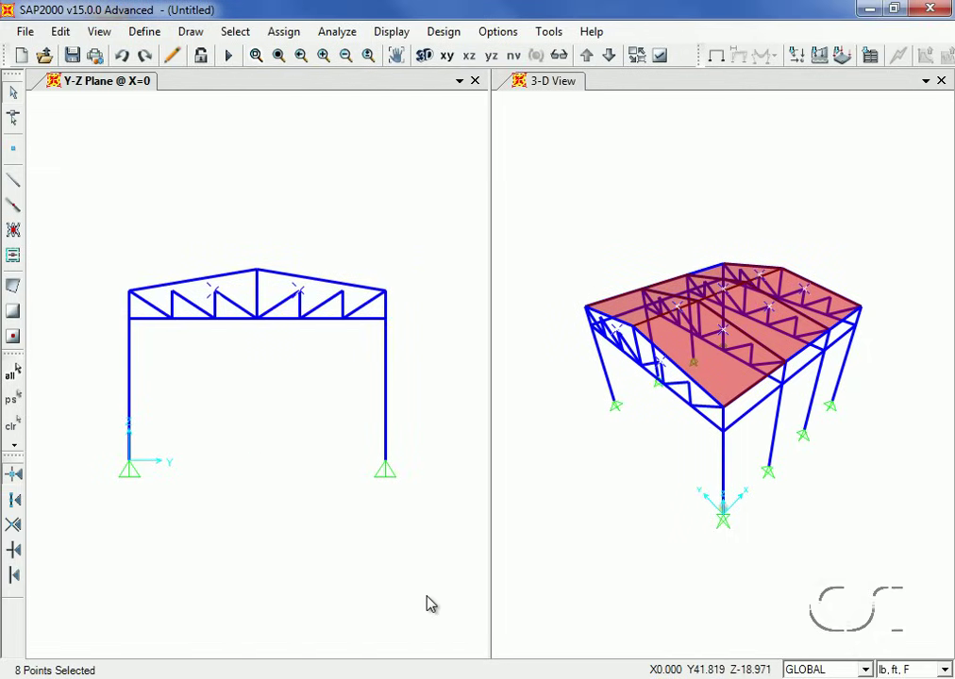
left_click(60, 32)
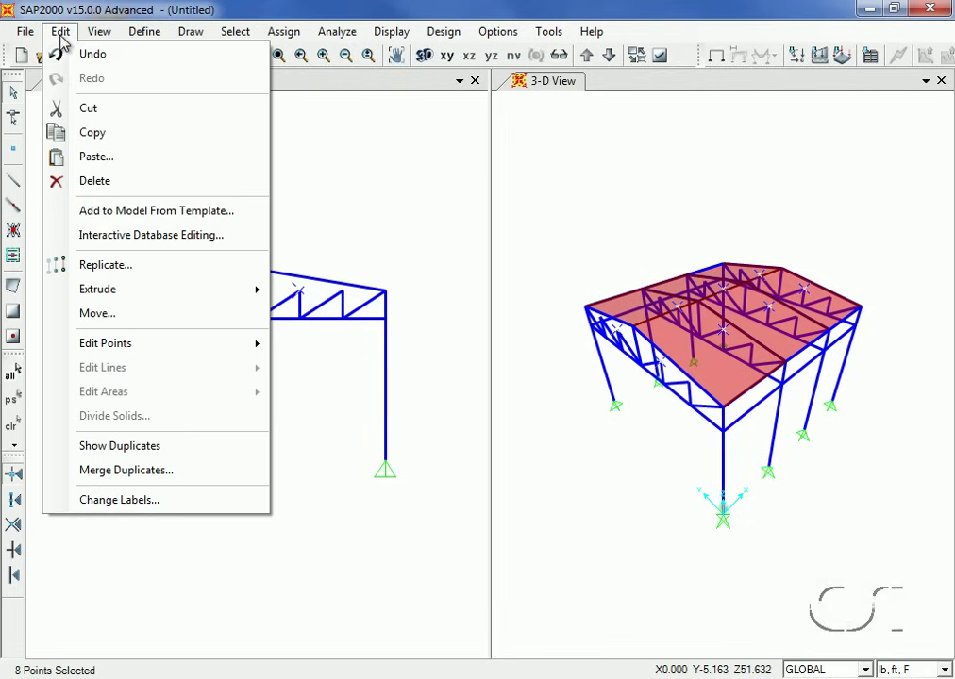
left_click(106, 318)
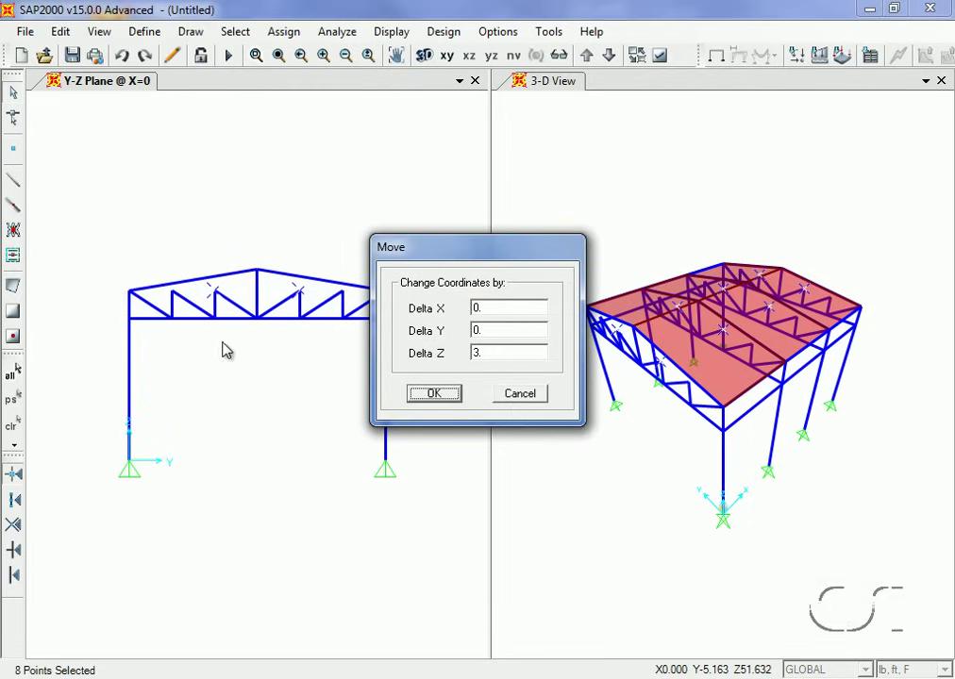
double_click(484, 353)
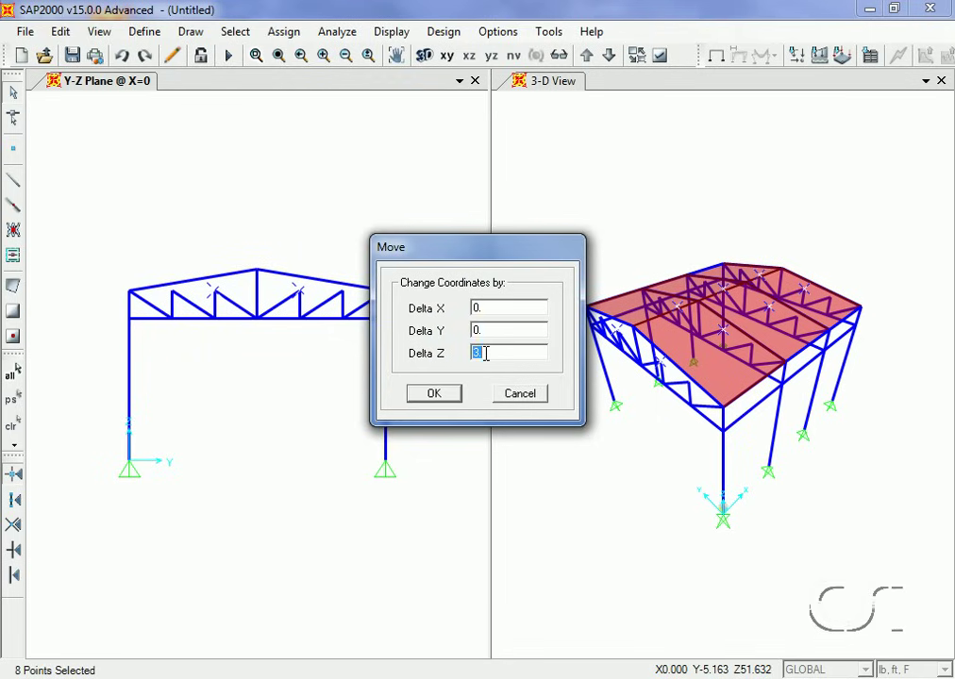
type("2")
left_click(433, 395)
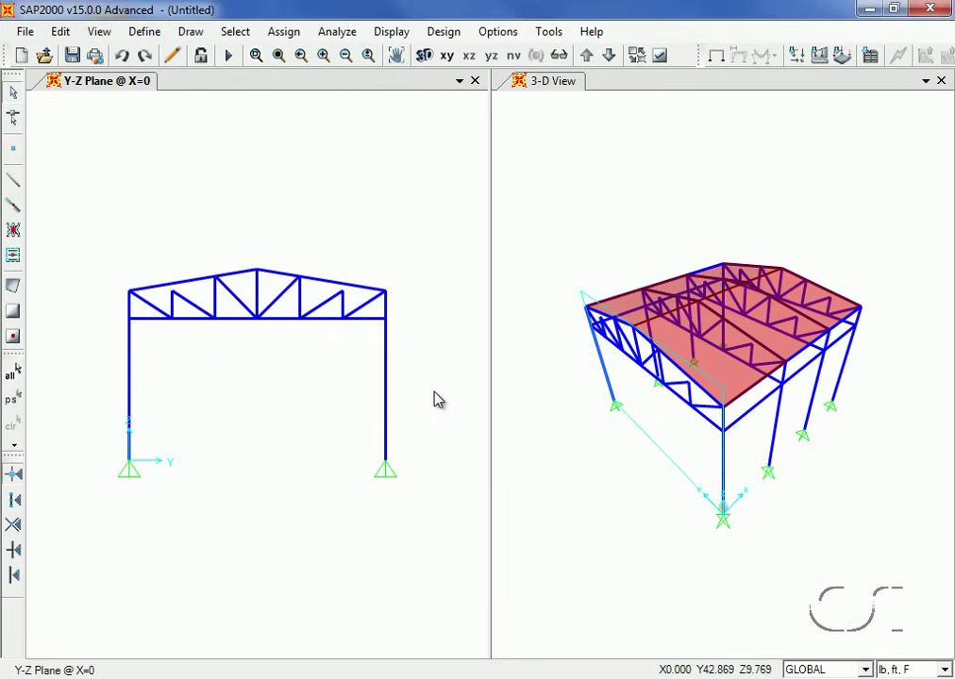
Select the outer top-chord joints by coordinate range with Y between 6 and 30 at Z = 24, and move them by Delta Z 1 ft.
left_click(236, 32)
mouse_move(266, 55)
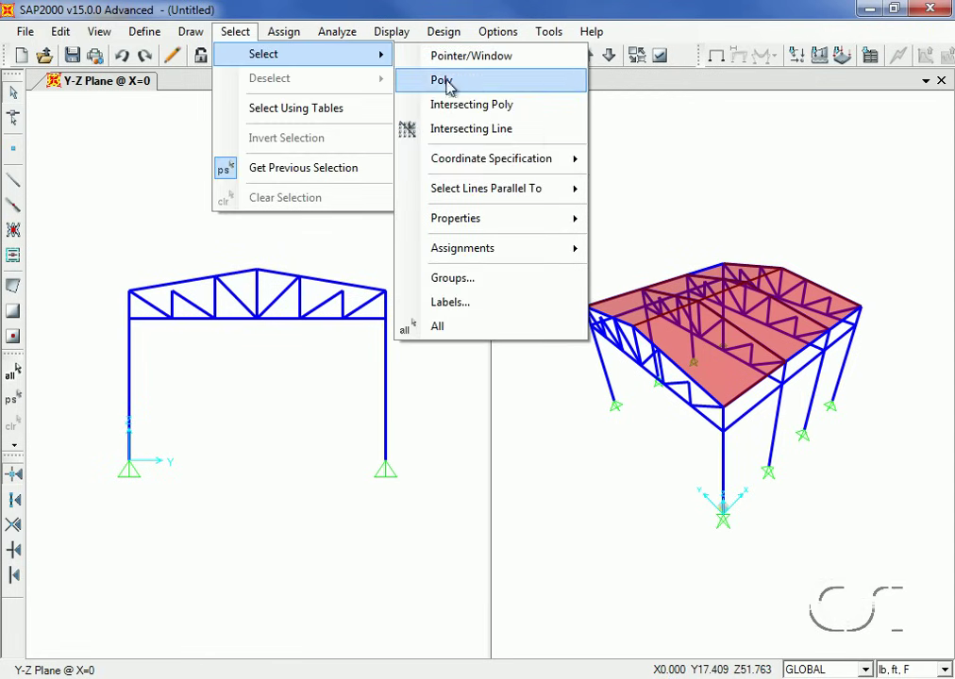
mouse_move(488, 164)
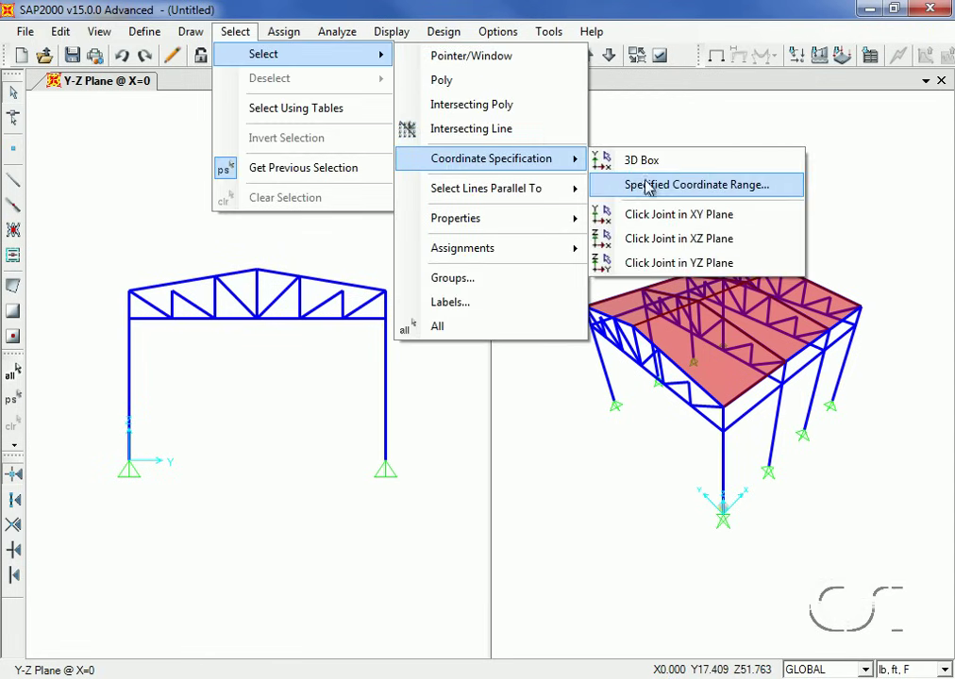
left_click(708, 188)
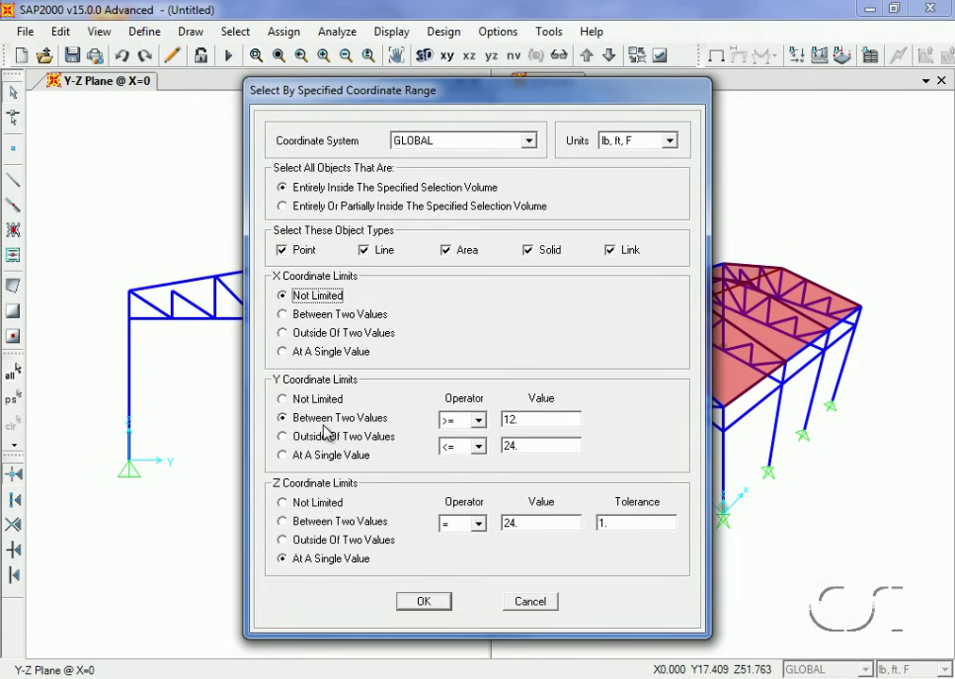
double_click(517, 415)
type("6")
double_click(524, 445)
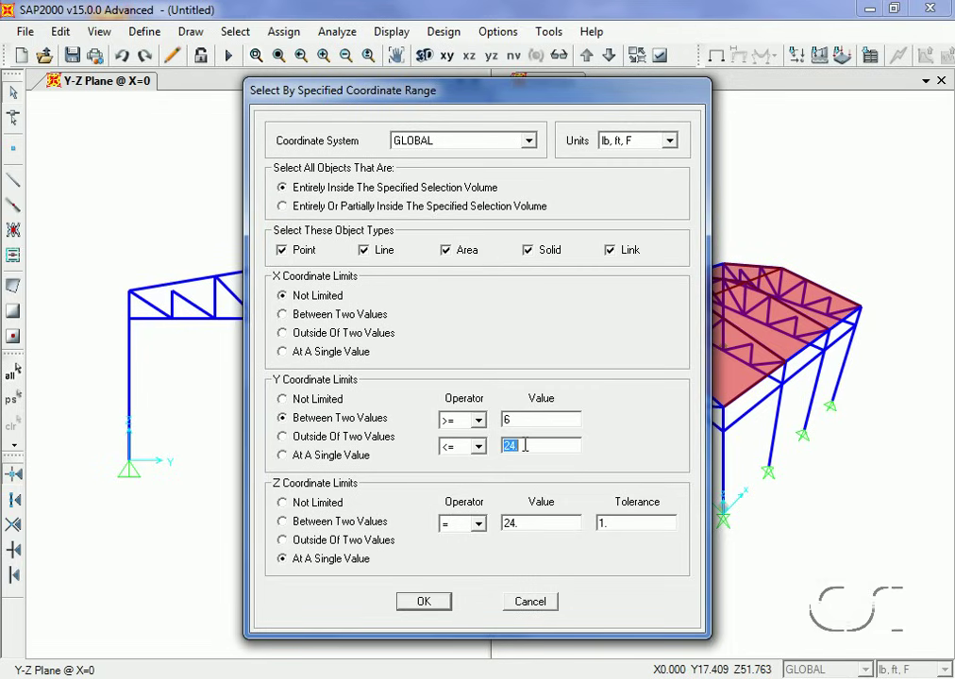
type("30")
left_click(424, 603)
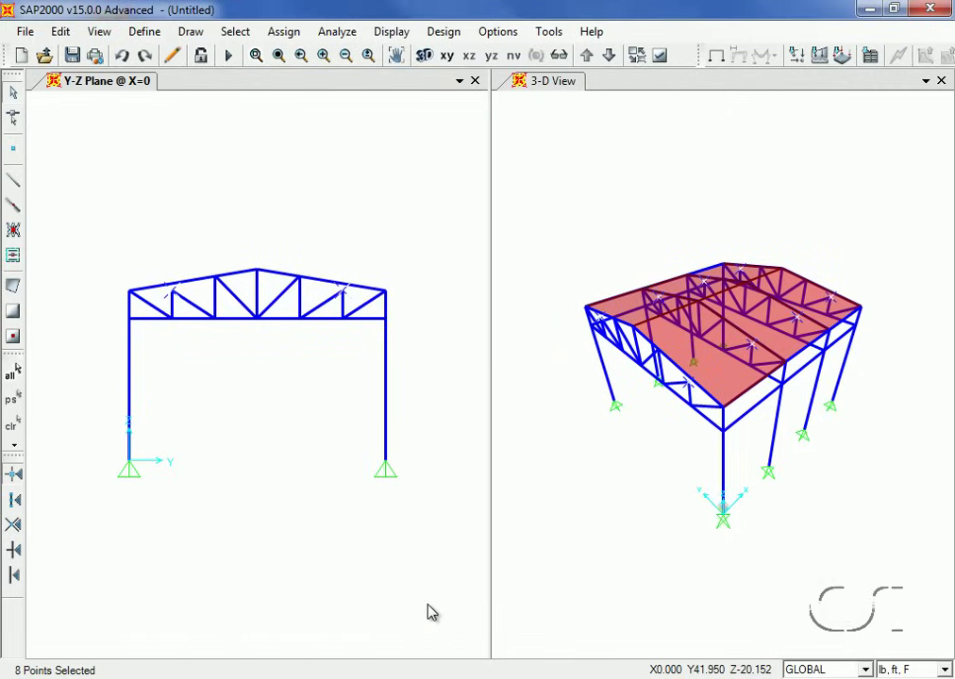
left_click(61, 32)
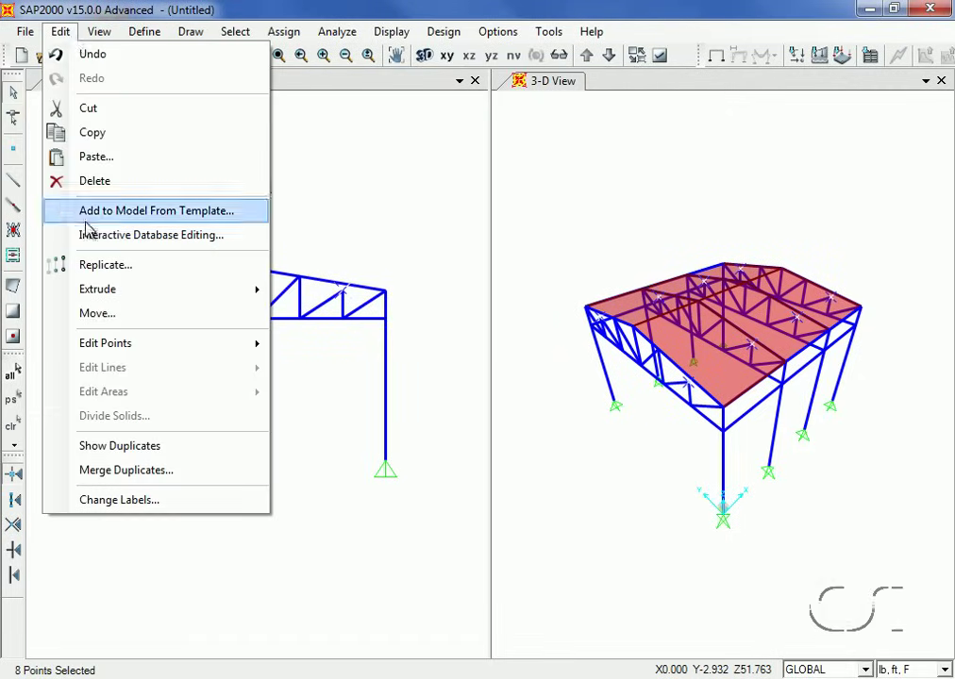
left_click(95, 315)
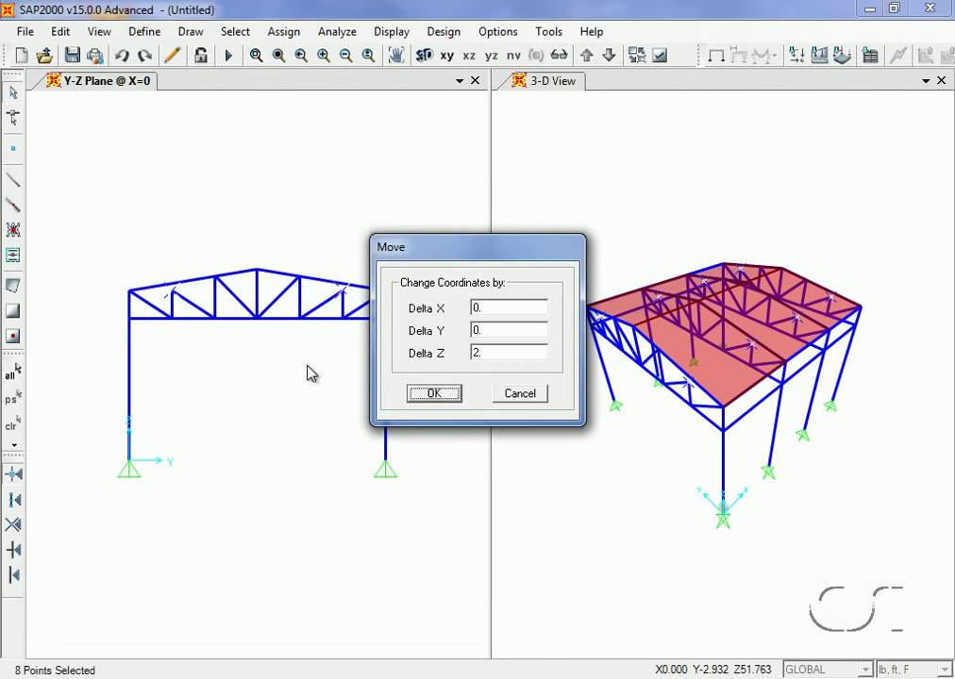
double_click(485, 353)
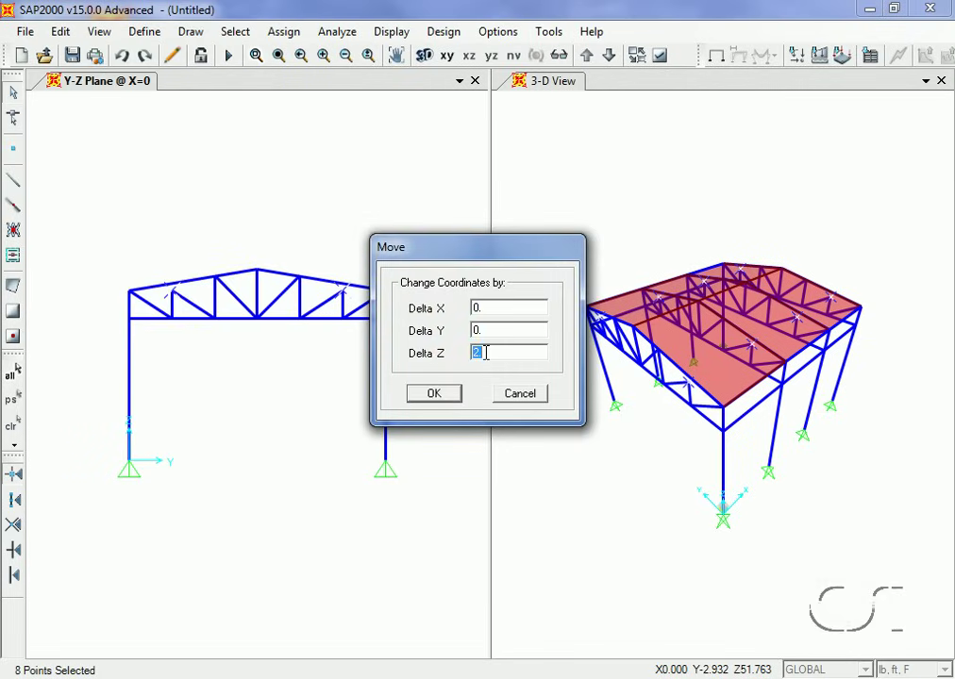
type("1")
left_click(437, 397)
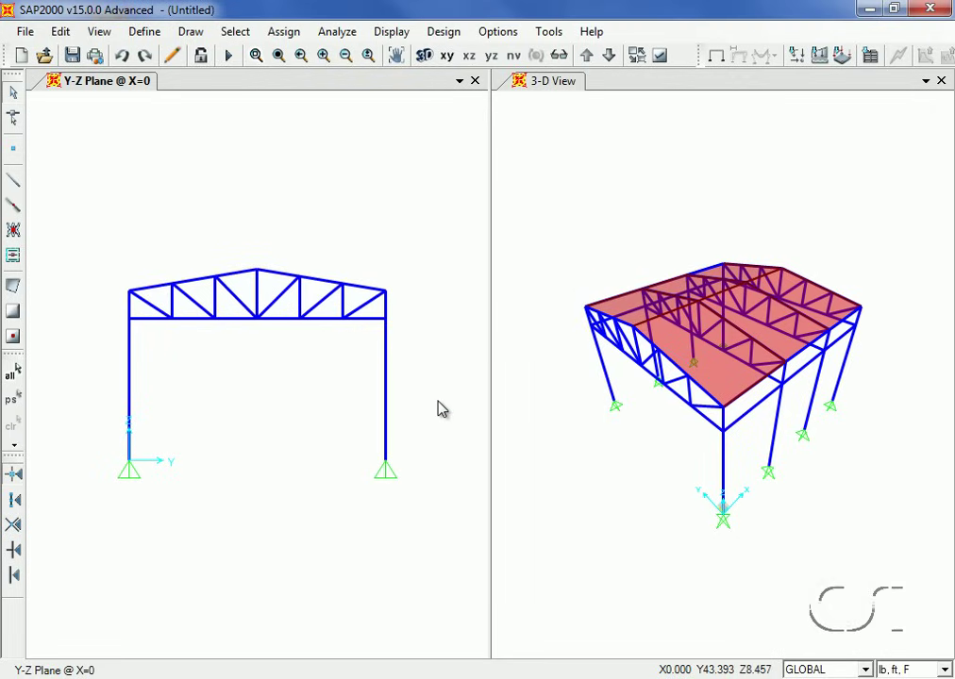
Select the roof areas by the 4000Psi material property and assign them shell stiffness modifiers, editing the Membrane f22 modifier.
left_click(249, 36)
mouse_move(264, 56)
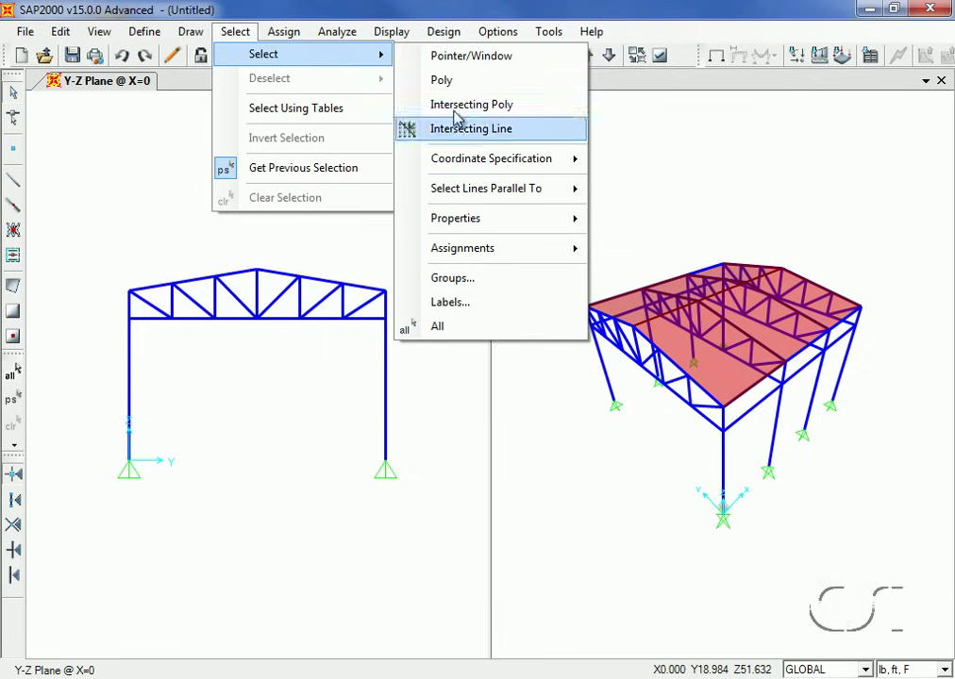
mouse_move(467, 218)
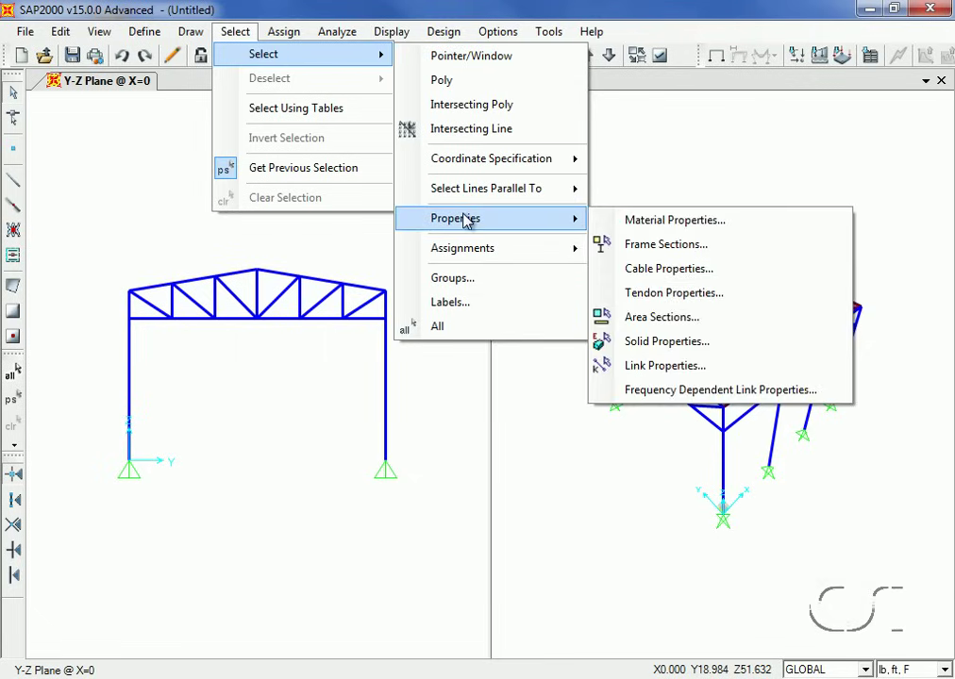
left_click(656, 228)
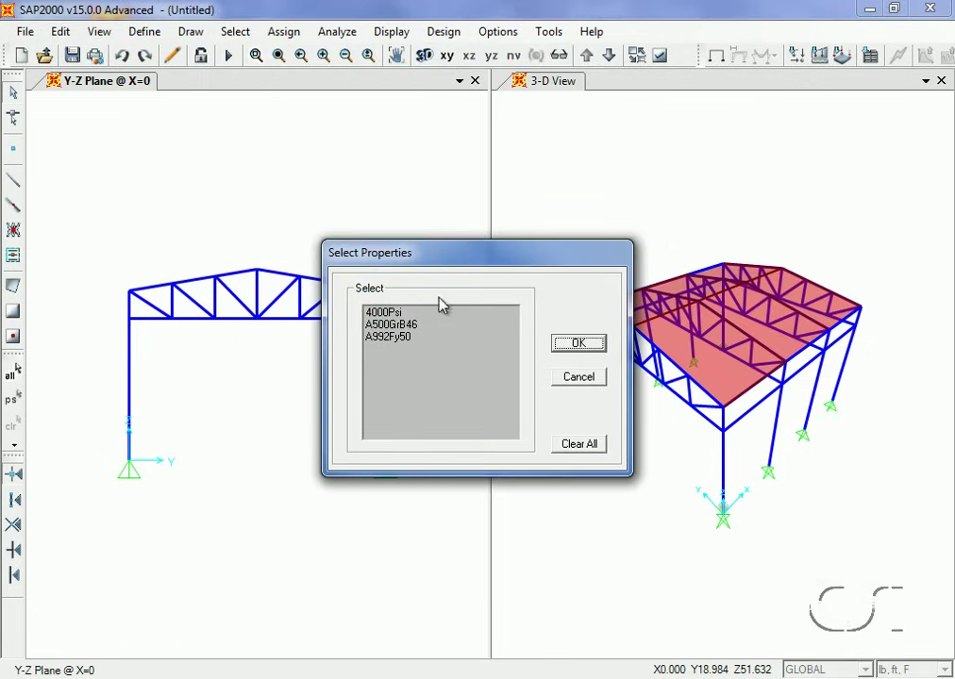
left_click(394, 315)
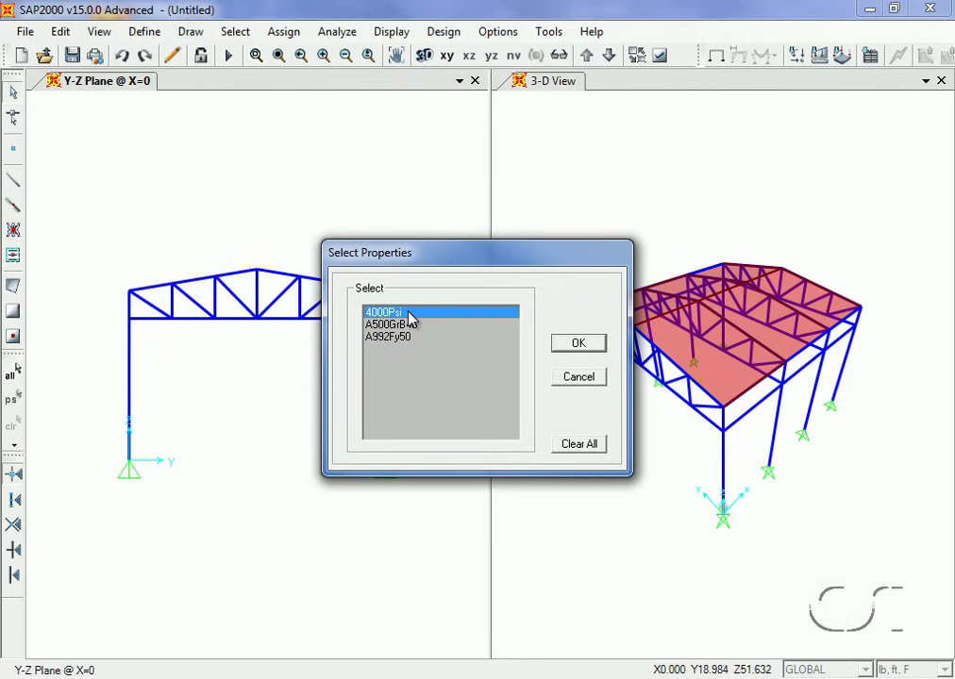
left_click(571, 343)
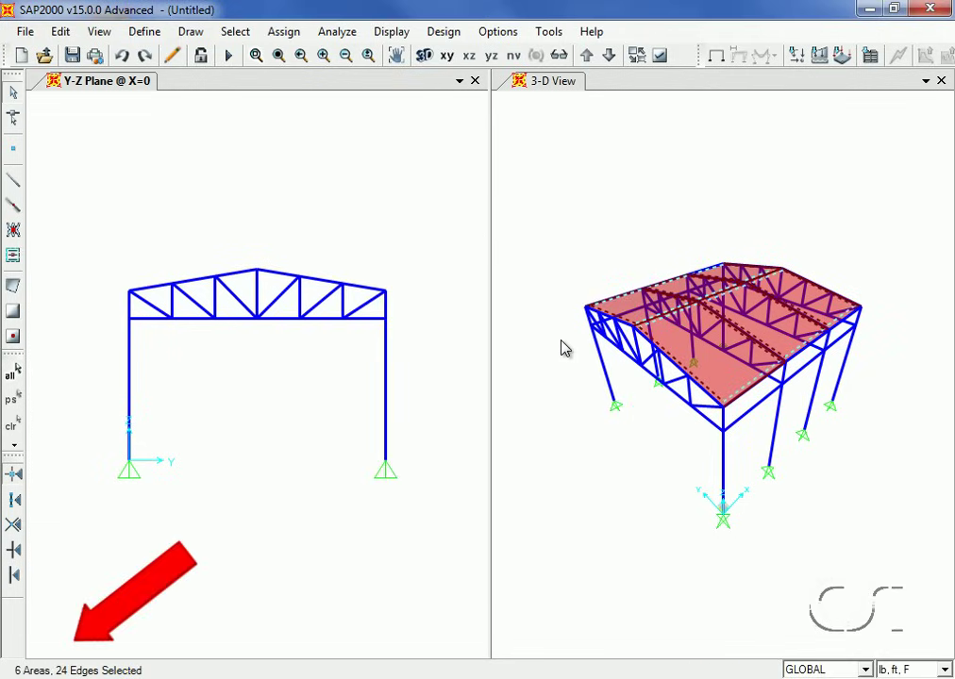
left_click(286, 36)
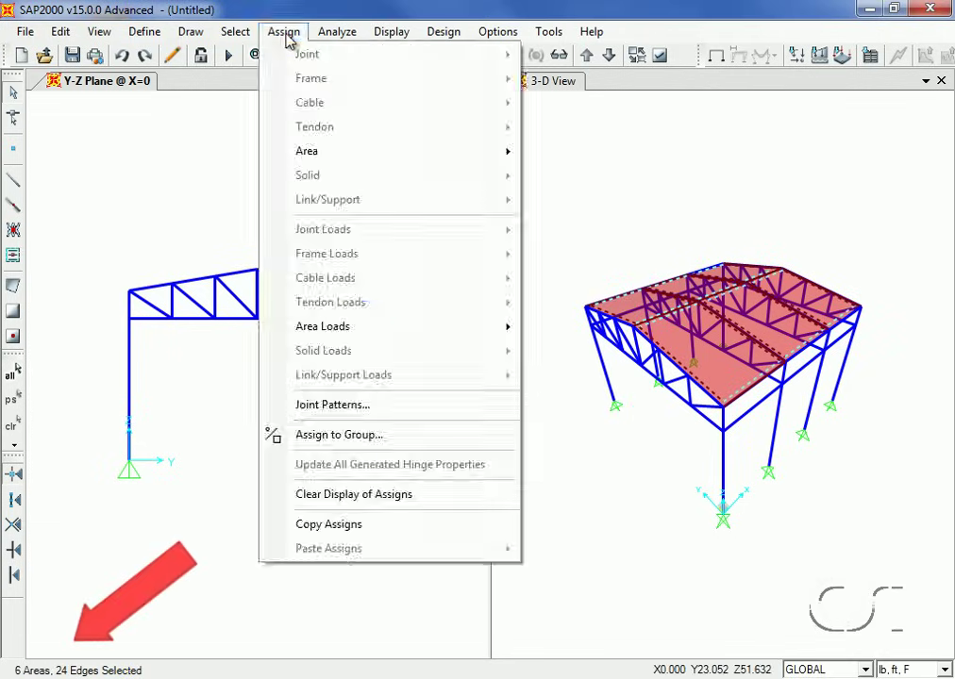
mouse_move(311, 153)
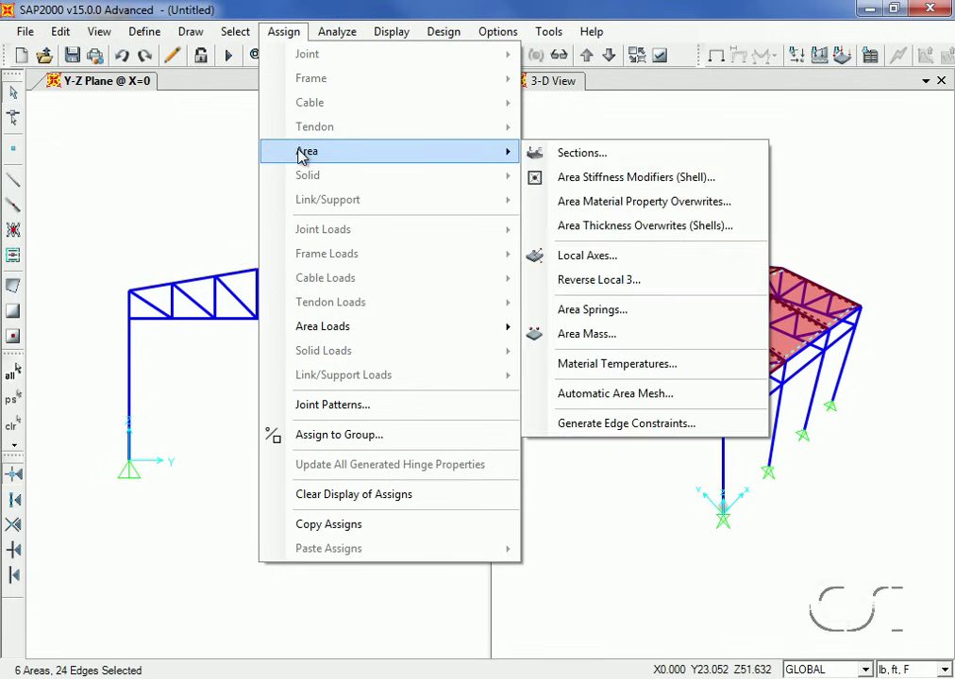
left_click(616, 179)
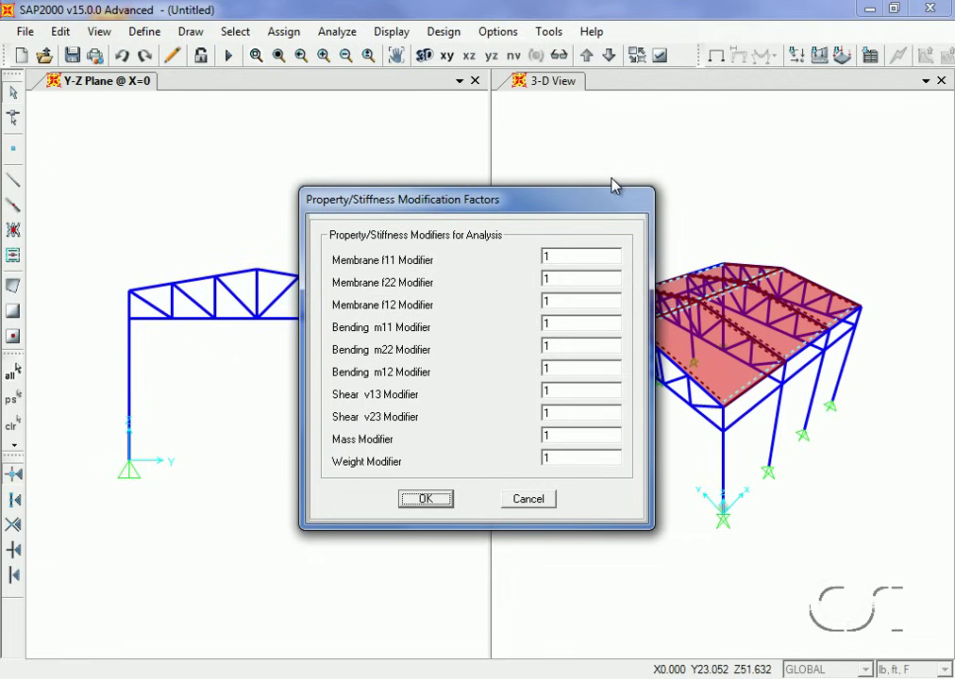
double_click(564, 279)
left_click(429, 502)
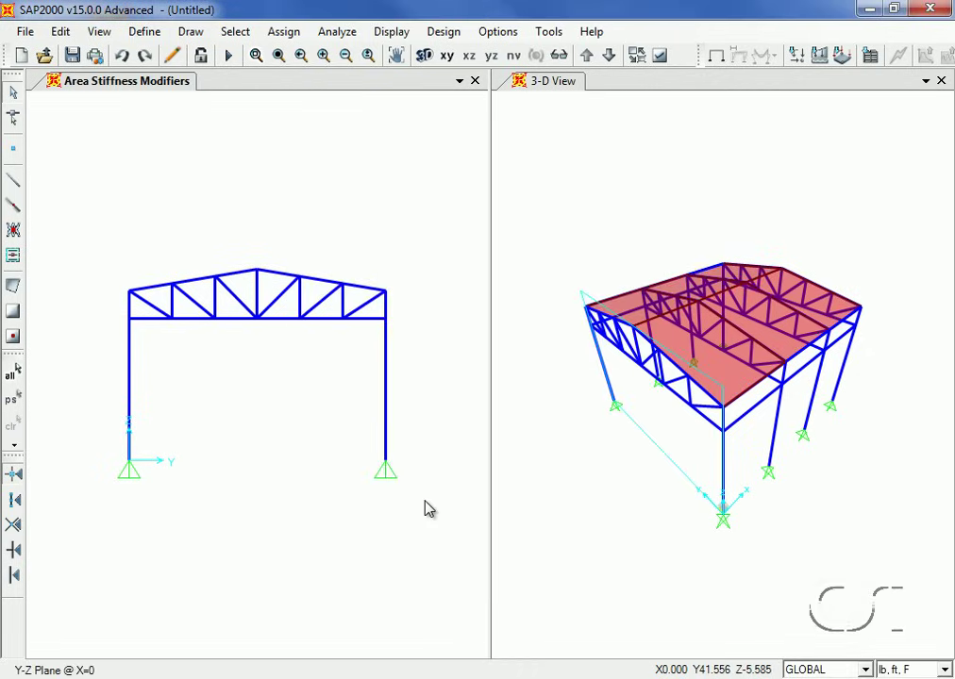
Add a load pattern named LIVE of type LIVE with a self weight multiplier of 0.
left_click(144, 32)
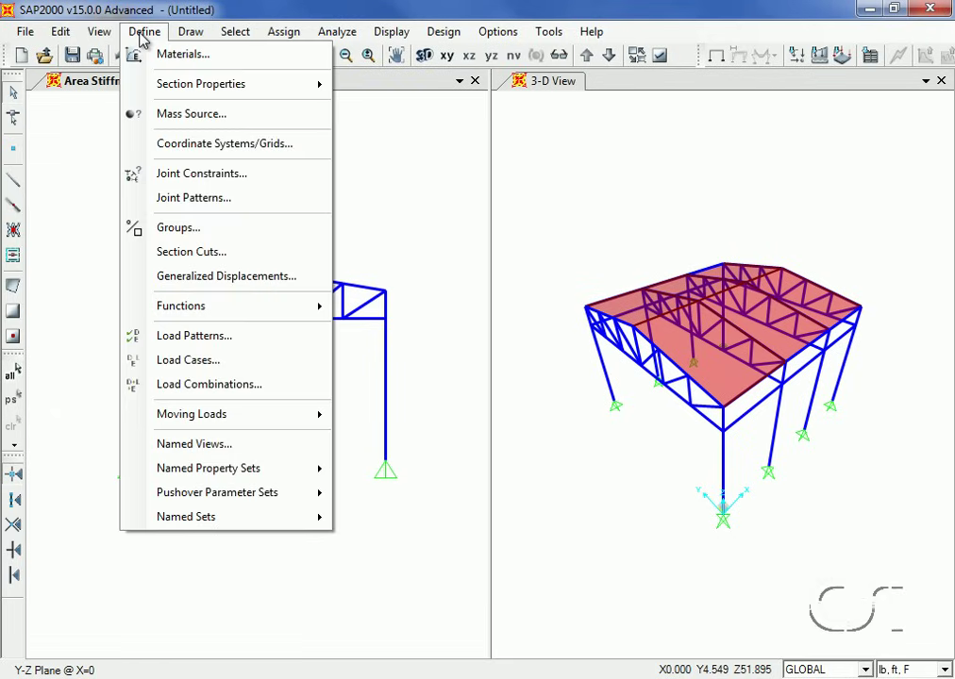
left_click(230, 337)
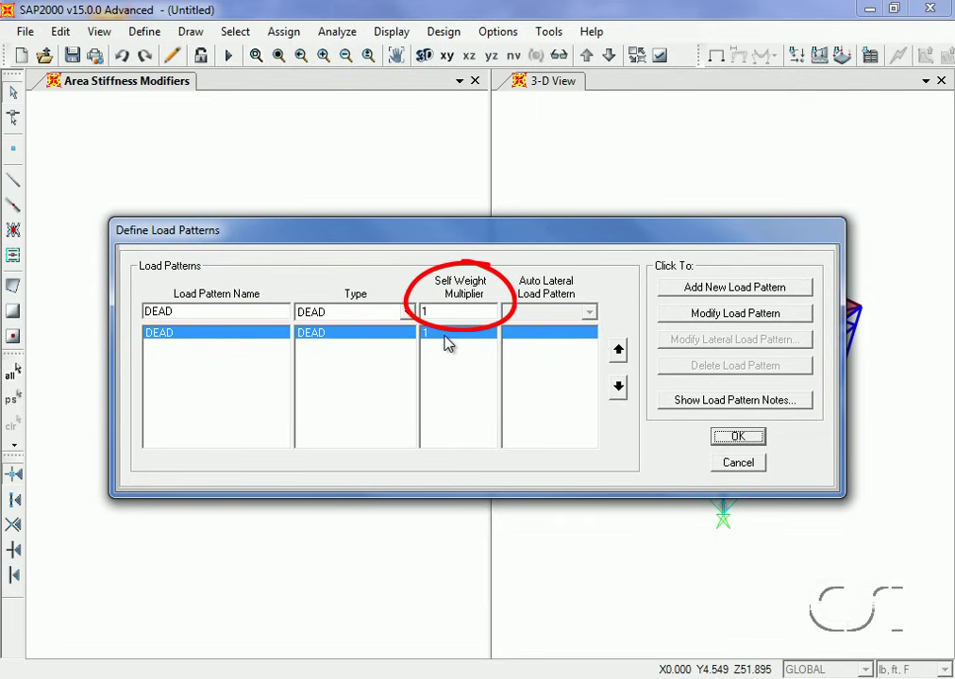
double_click(193, 311)
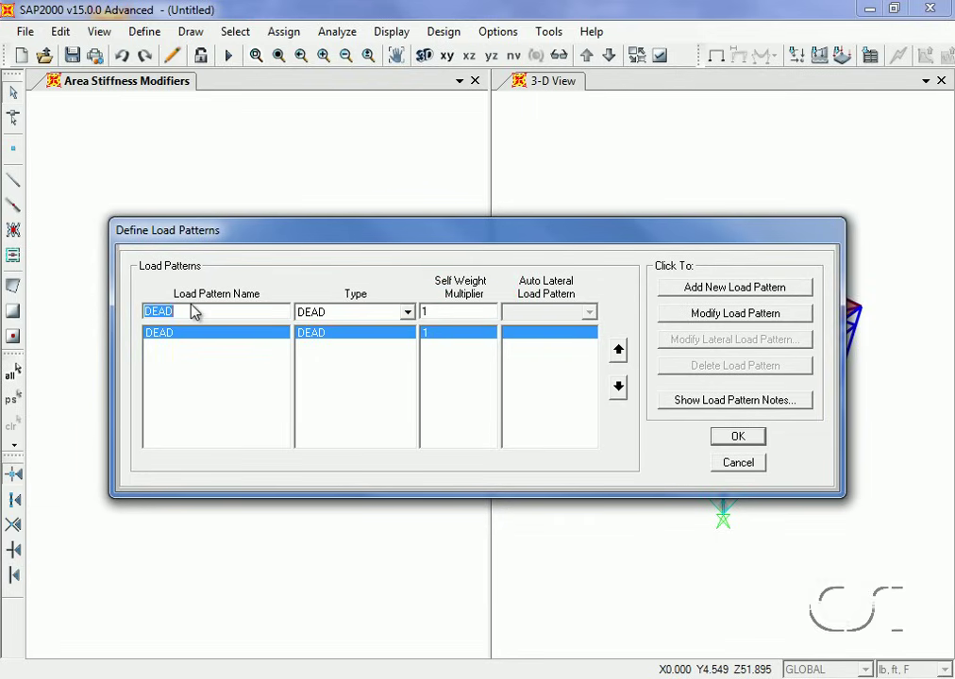
type("LI")
left_click(409, 312)
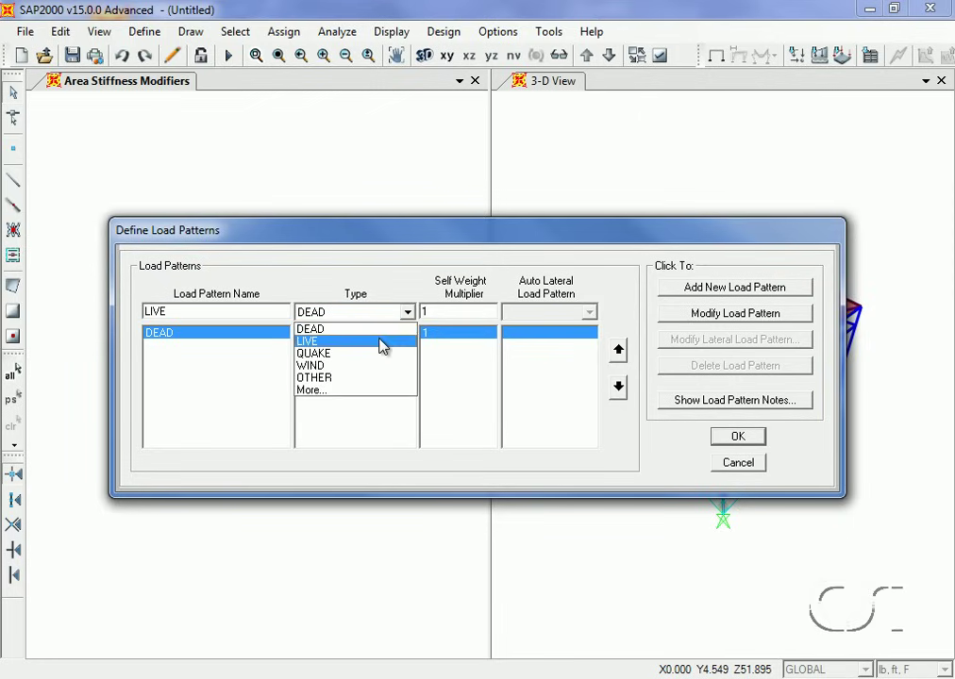
left_click(382, 342)
left_click(688, 290)
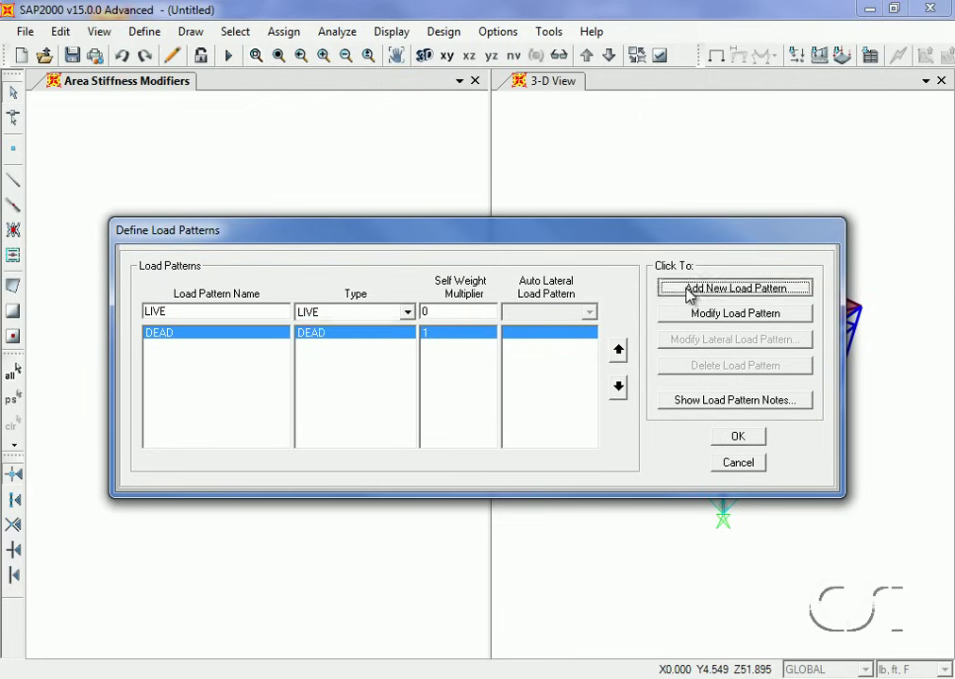
Add a load pattern named WIND of type WIND with self weight multiplier 0 and no auto lateral load, and accept the load patterns.
left_click(210, 314)
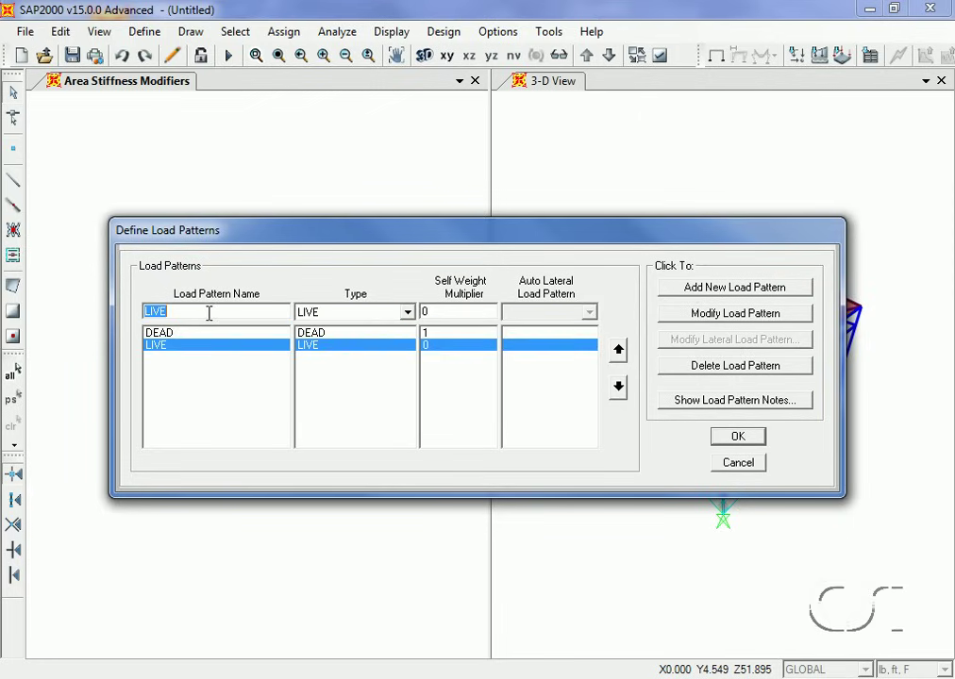
type("WIND")
left_click(413, 316)
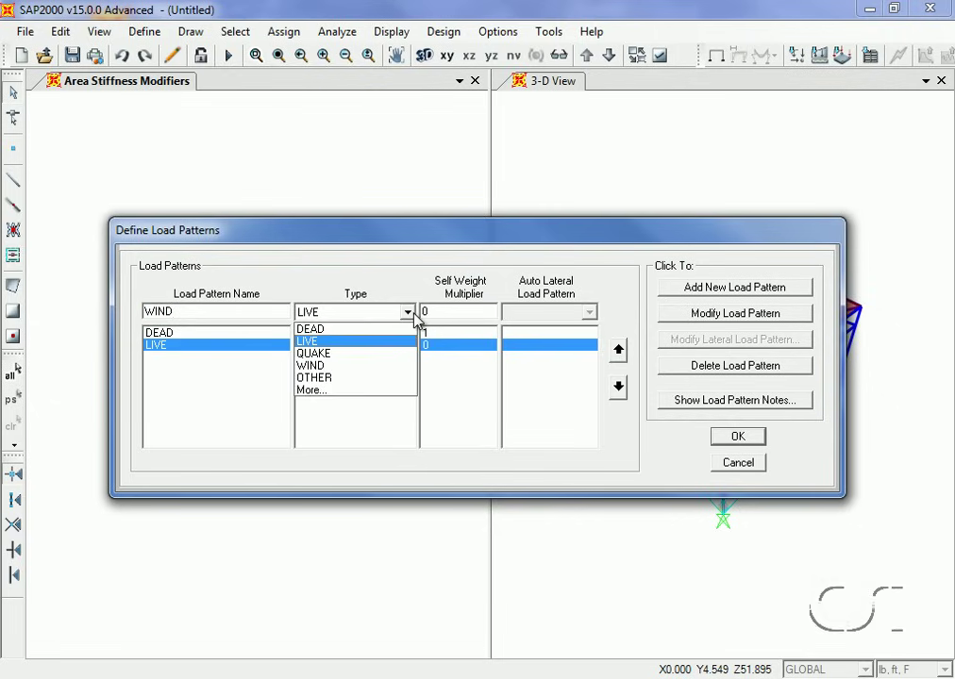
left_click(302, 366)
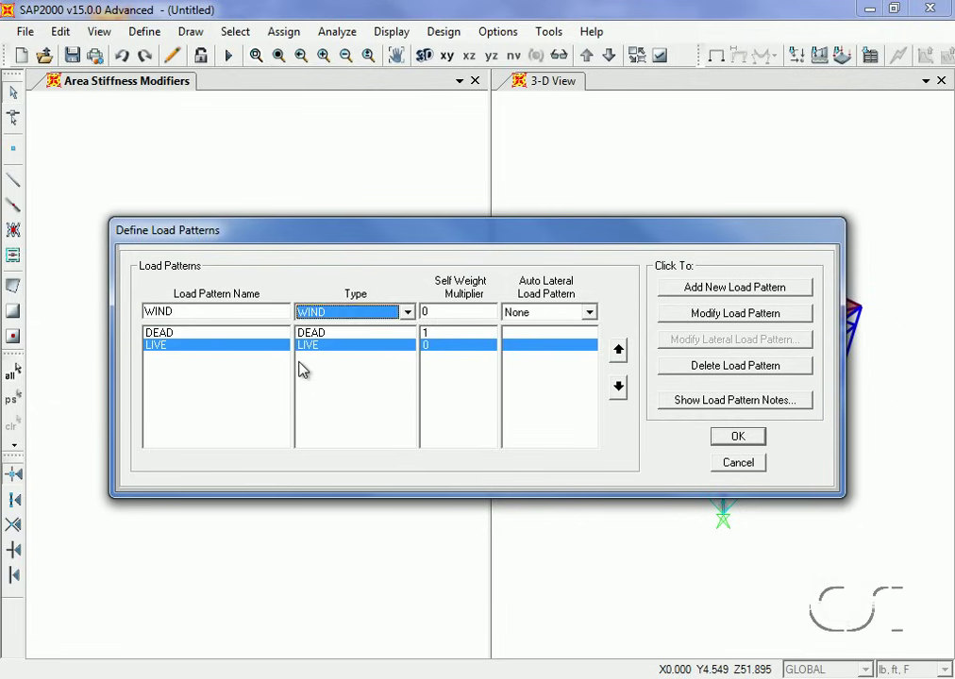
left_click(694, 291)
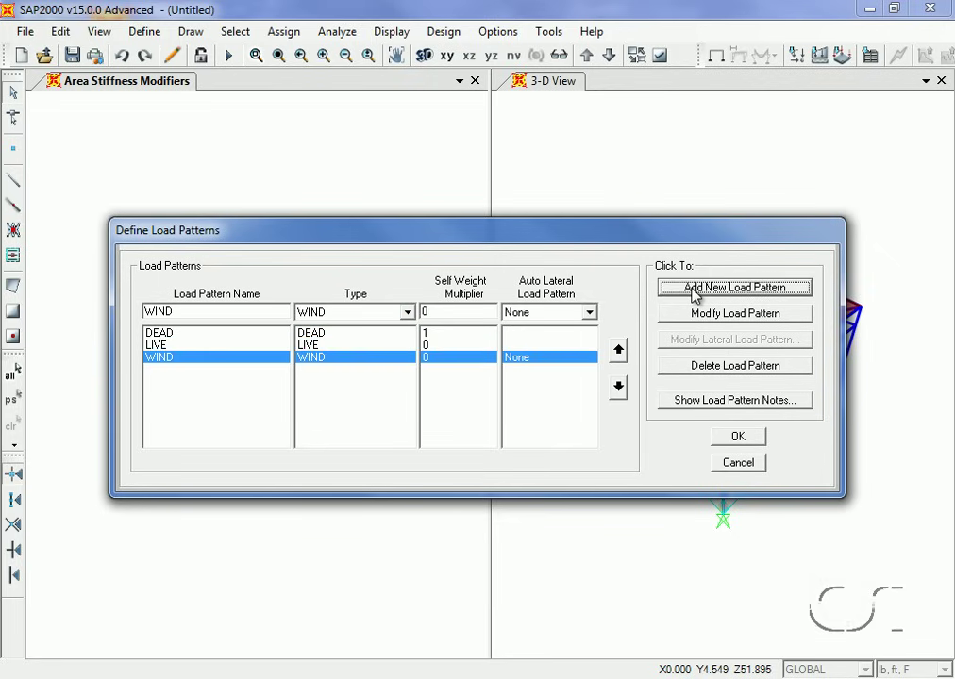
left_click(738, 438)
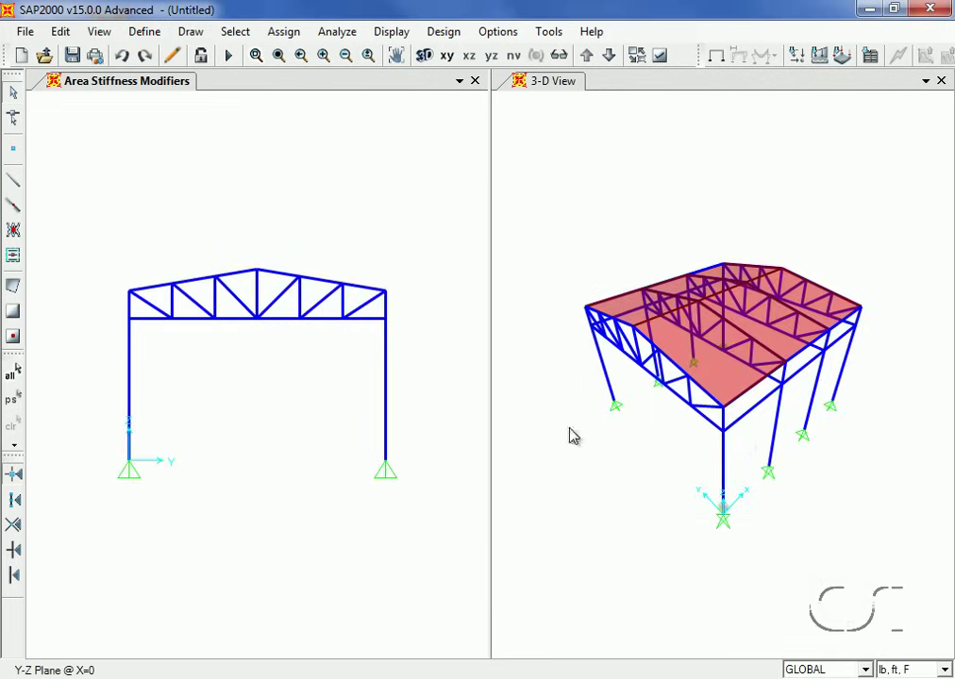
Select the five interior bottom-chord joints of the truss at X=0 and assign them a Global Z force of -20000 lb in the DEAD pattern.
left_click(171, 320)
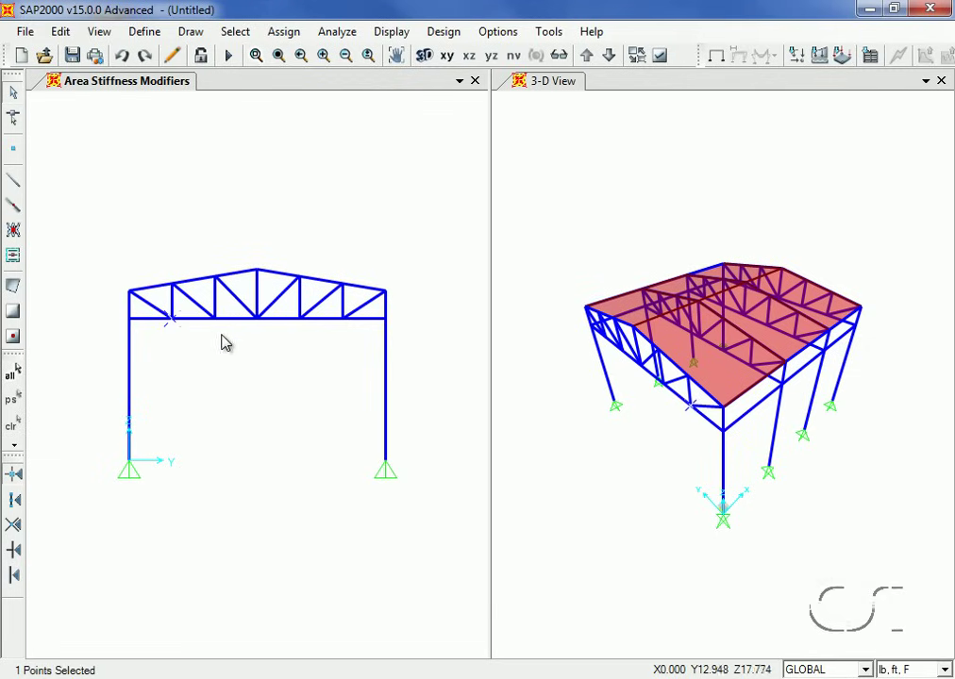
left_click(215, 320)
left_click(258, 324)
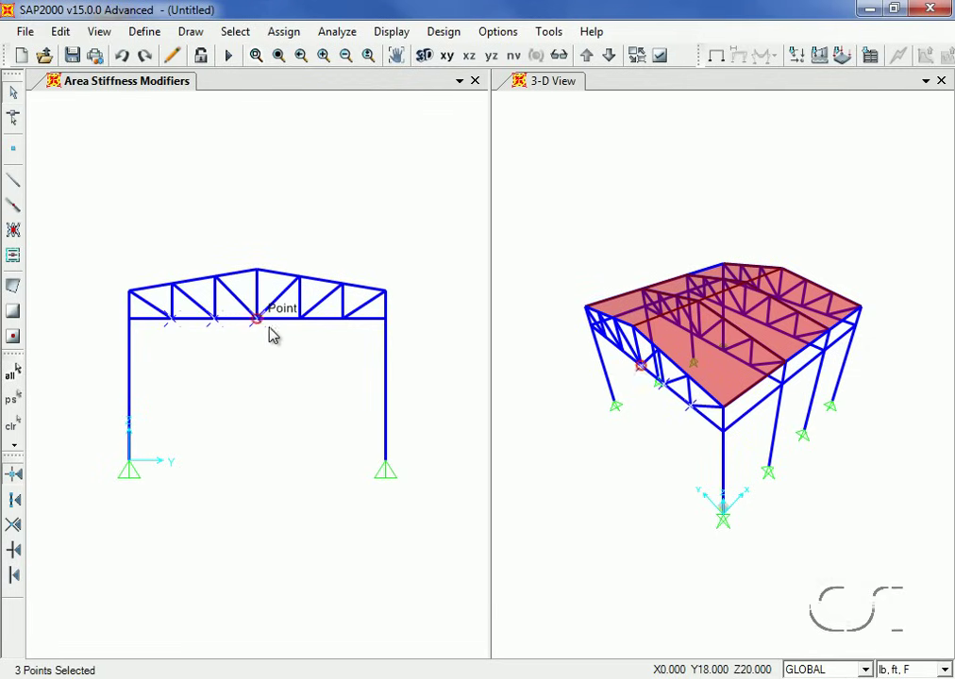
left_click(302, 327)
left_click(347, 336)
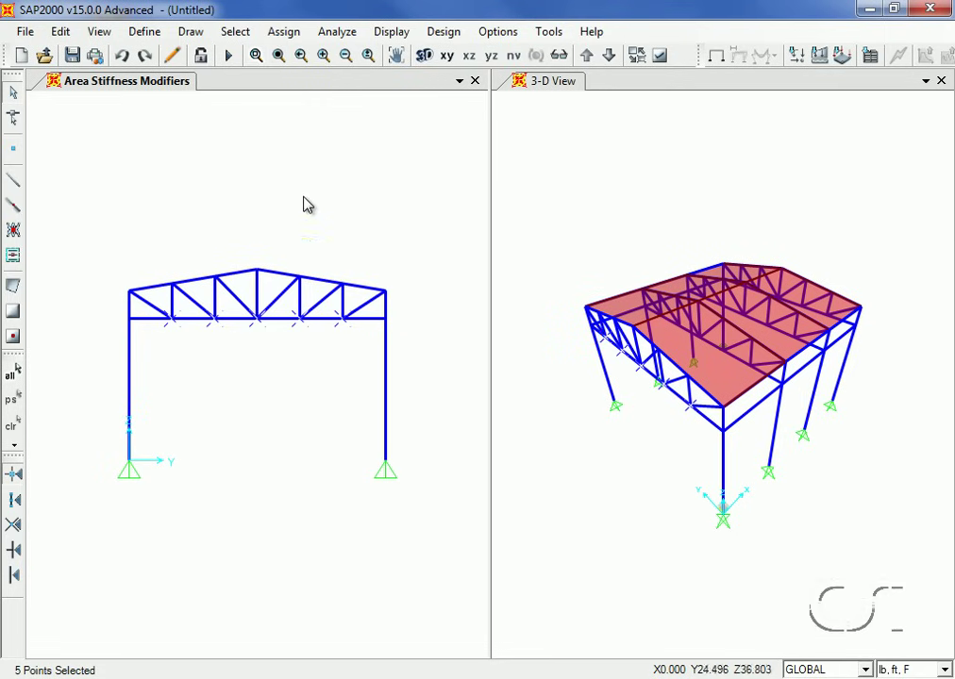
left_click(283, 31)
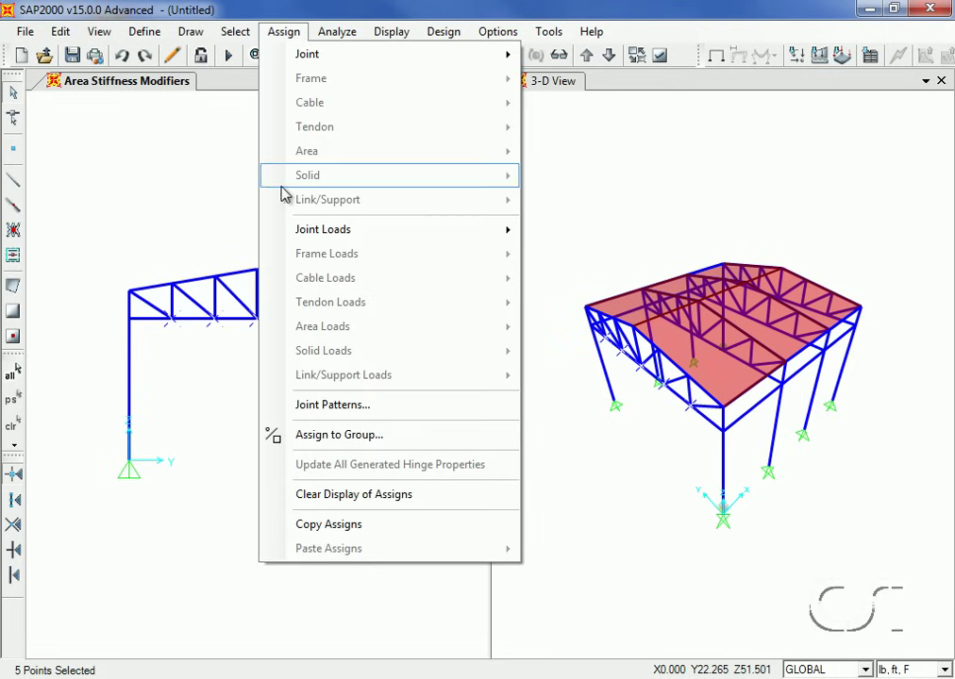
mouse_move(354, 232)
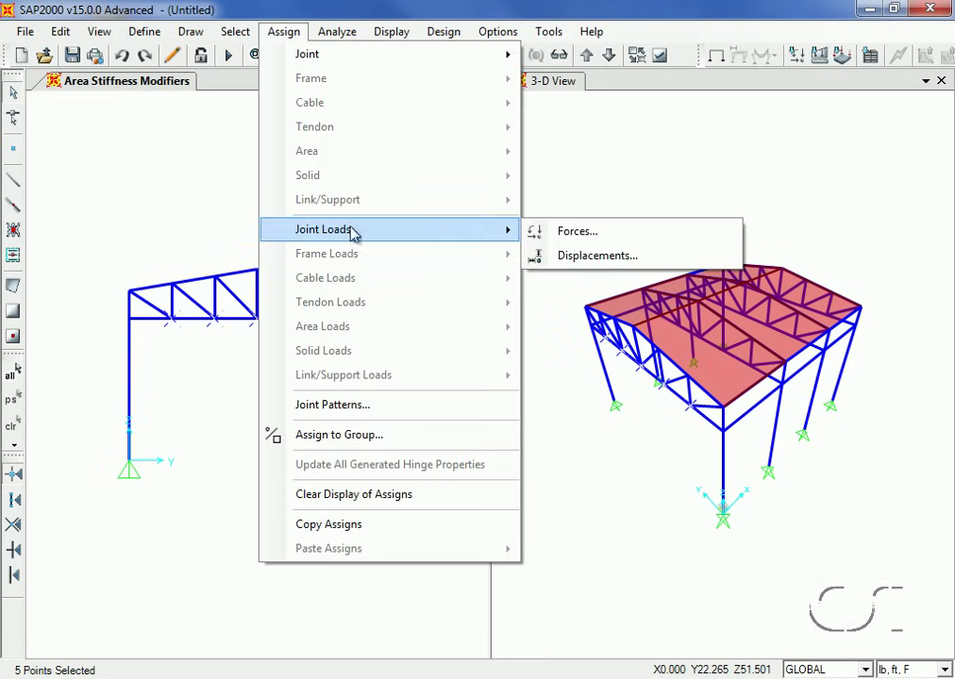
left_click(578, 232)
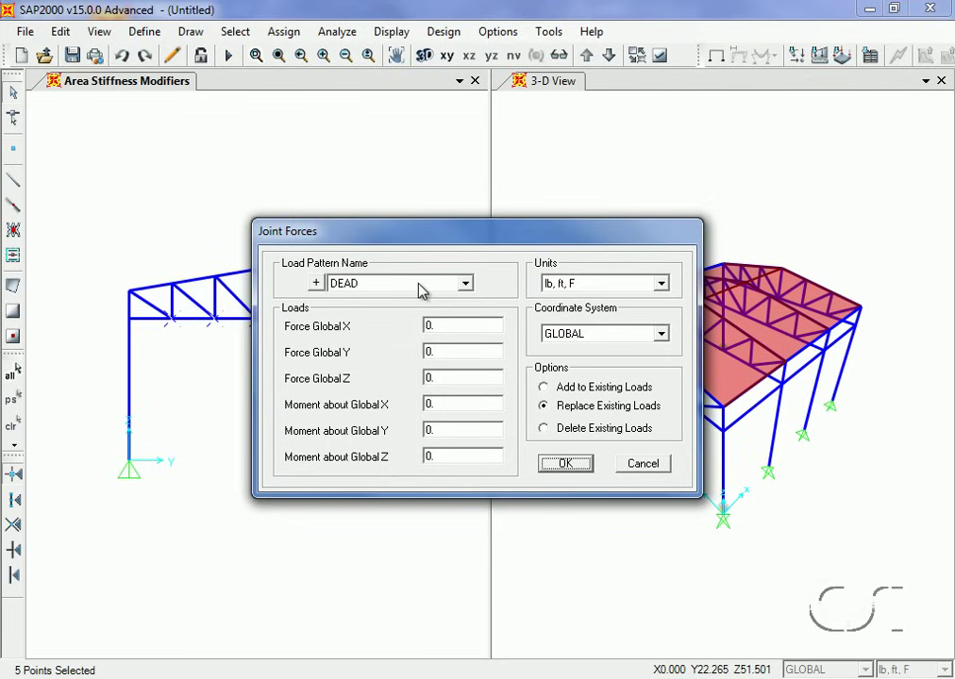
left_click(454, 375)
type("-20000")
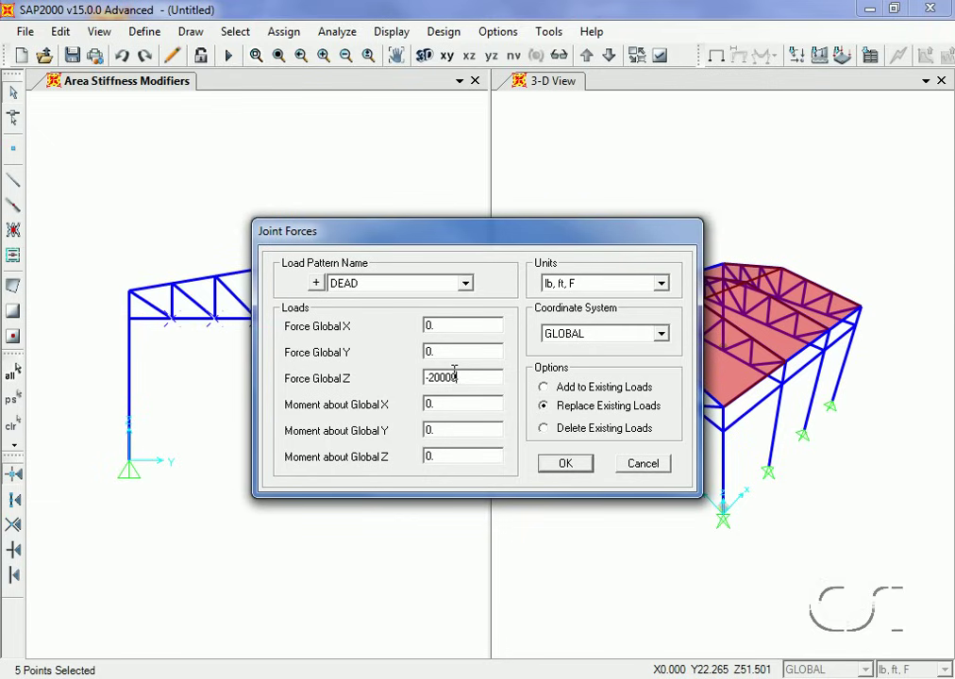
left_click(562, 464)
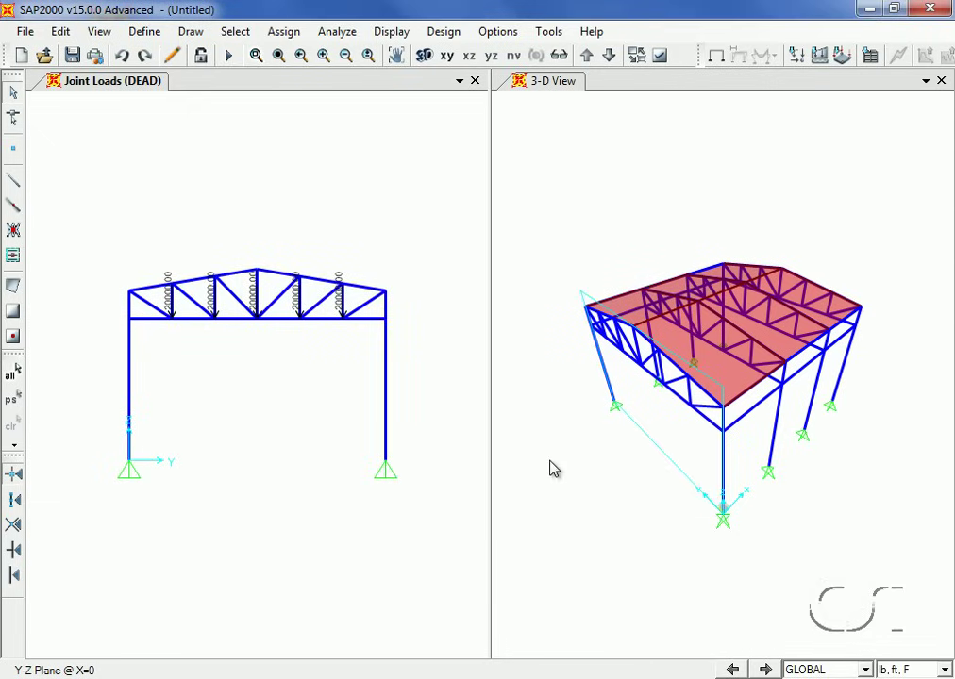
Reselect the five loaded bottom-chord joints and replicate them linearly with dx 12 and dy 0 ft, keeping the original objects.
left_click(15, 401)
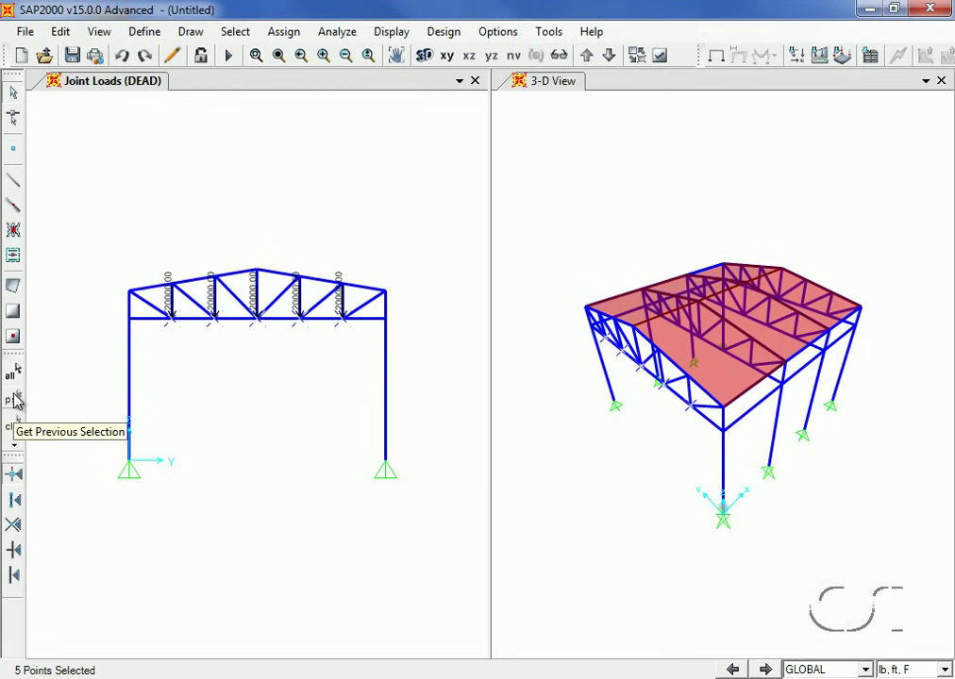
left_click(60, 31)
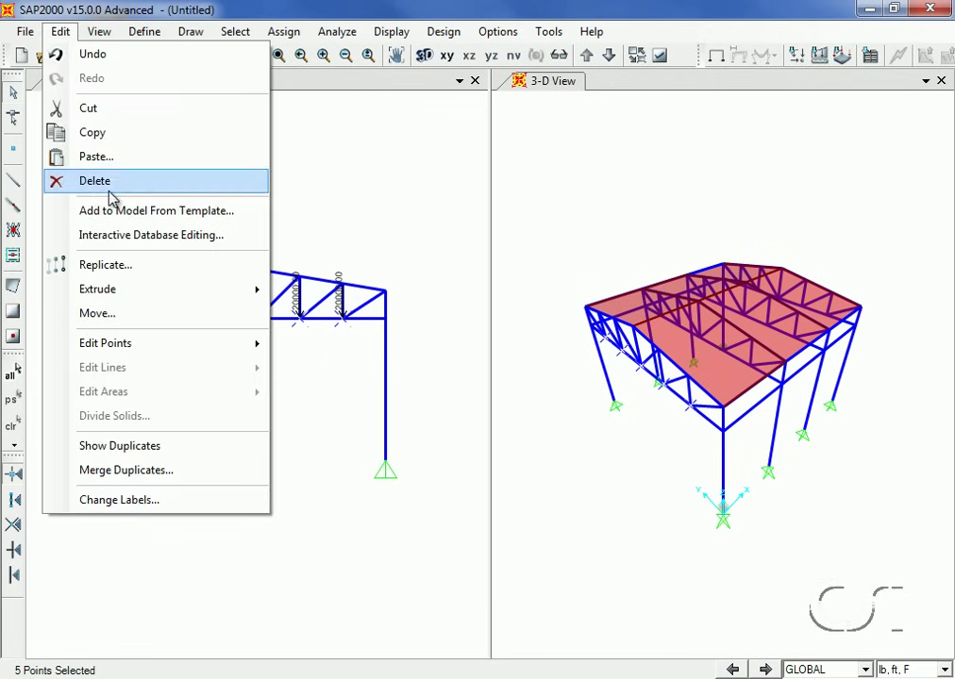
left_click(122, 265)
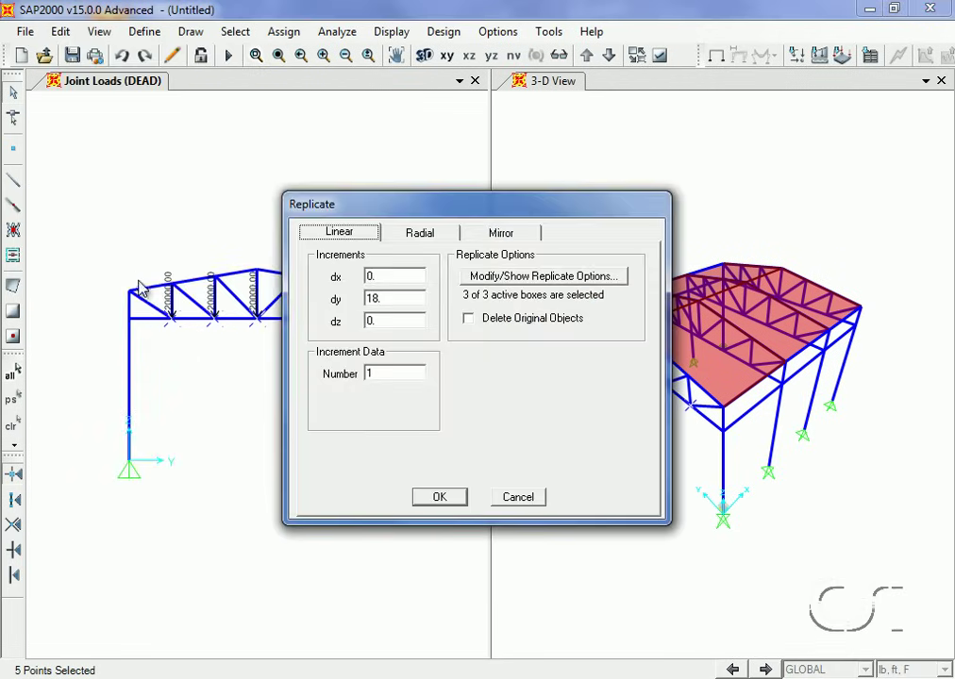
left_click(377, 277)
type("12")
left_click(373, 298)
type("0")
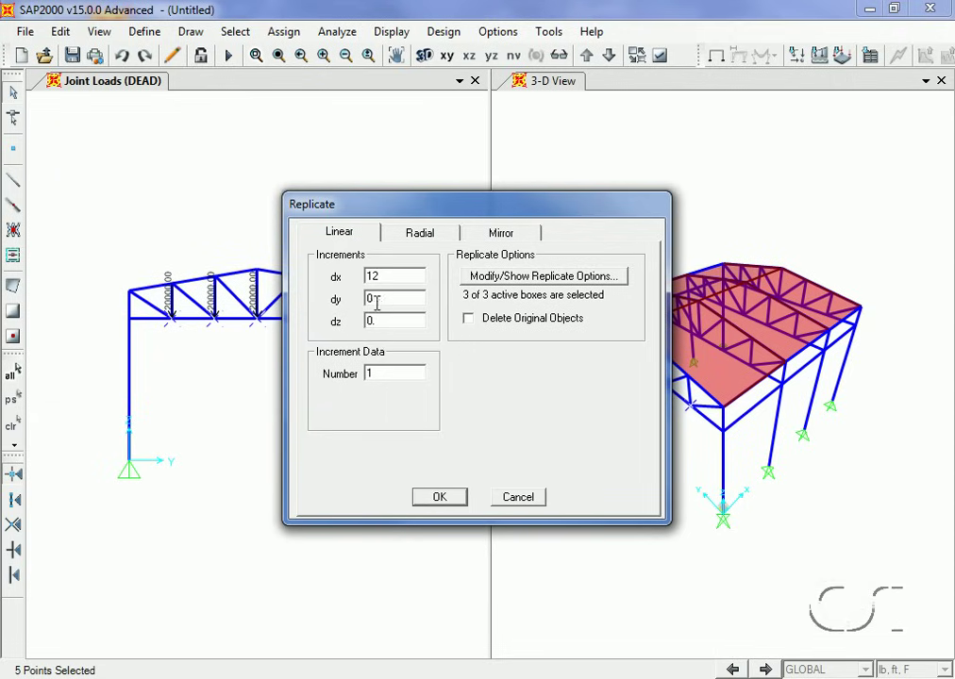
left_click(381, 373)
left_click(441, 498)
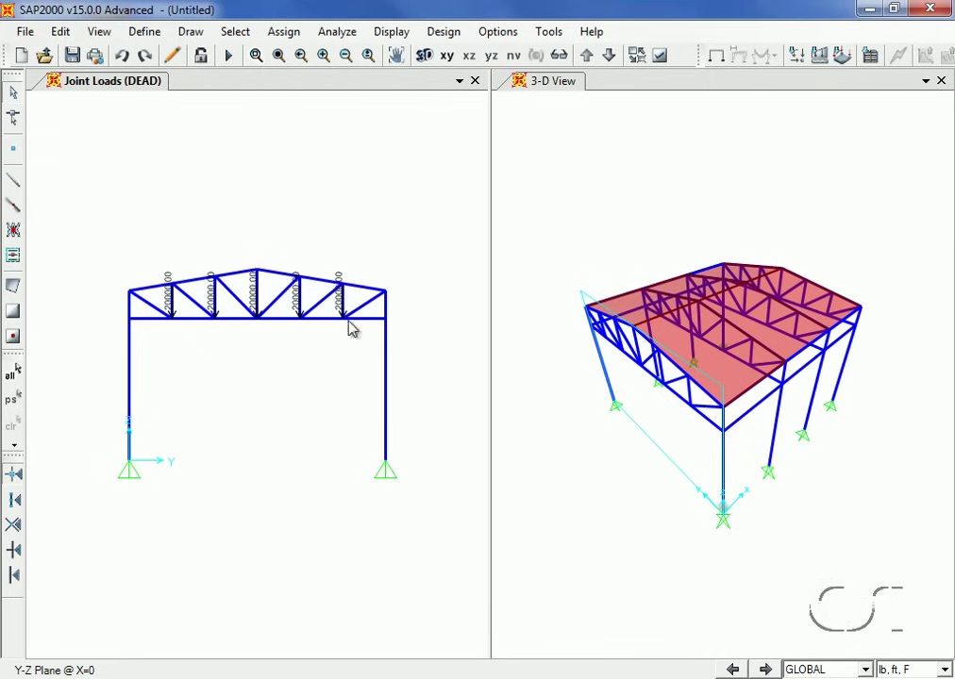
Select all areas with the ROOF section and assign them a uniform shell load of 30 in the Gravity Projected direction for the LIVE pattern.
left_click(232, 38)
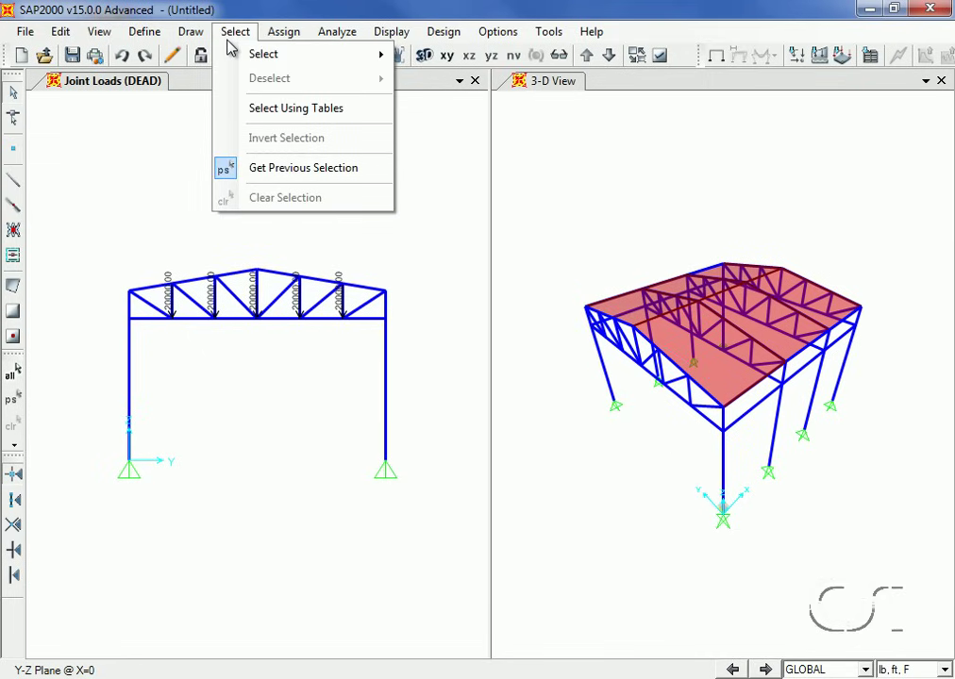
mouse_move(234, 57)
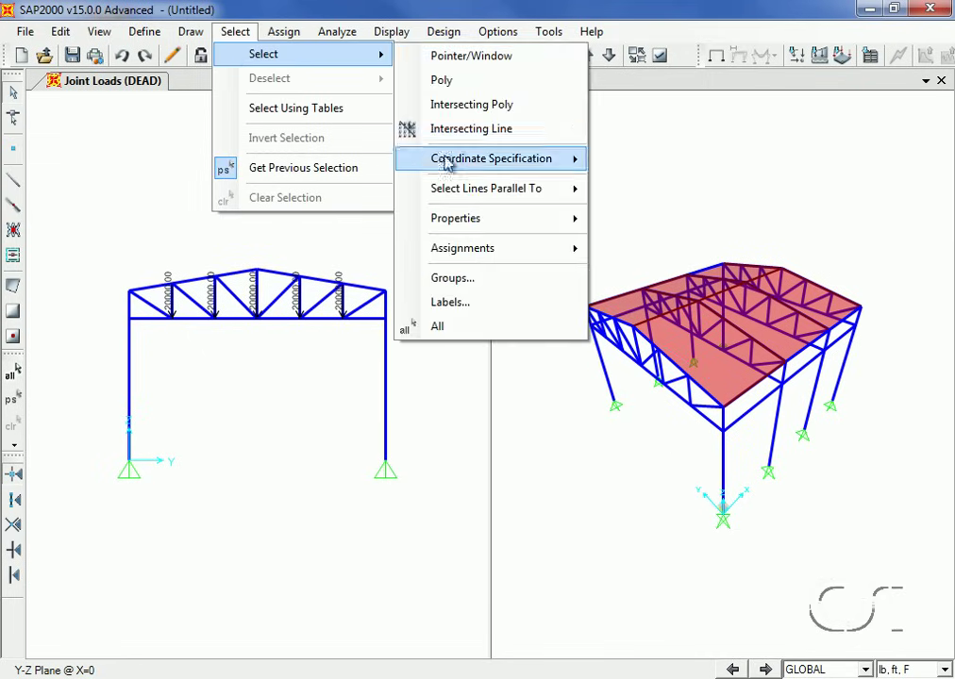
mouse_move(488, 224)
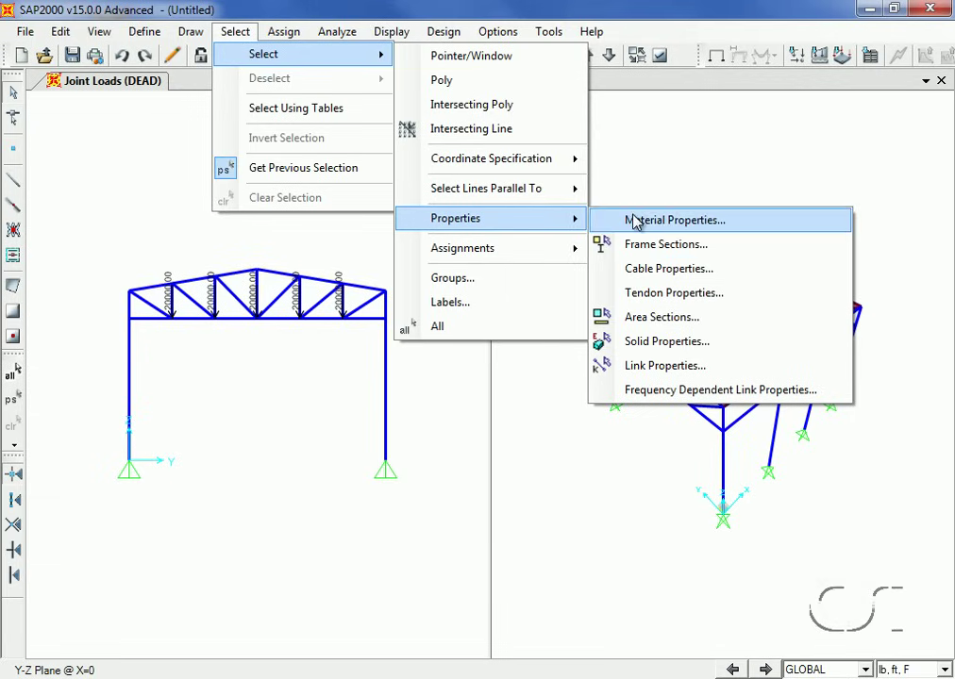
left_click(676, 319)
left_click(387, 326)
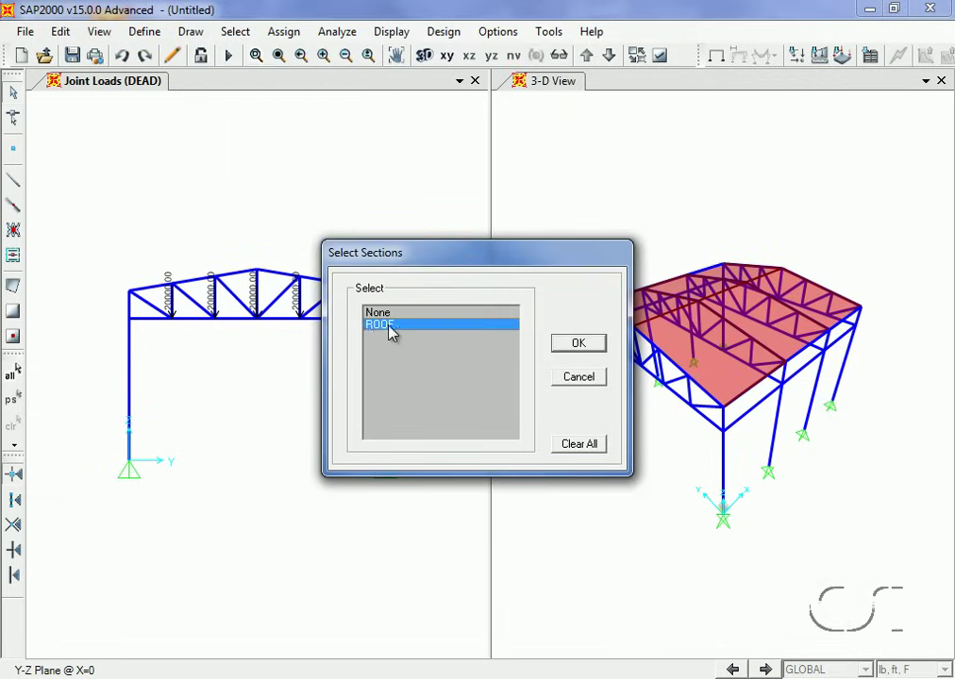
left_click(574, 345)
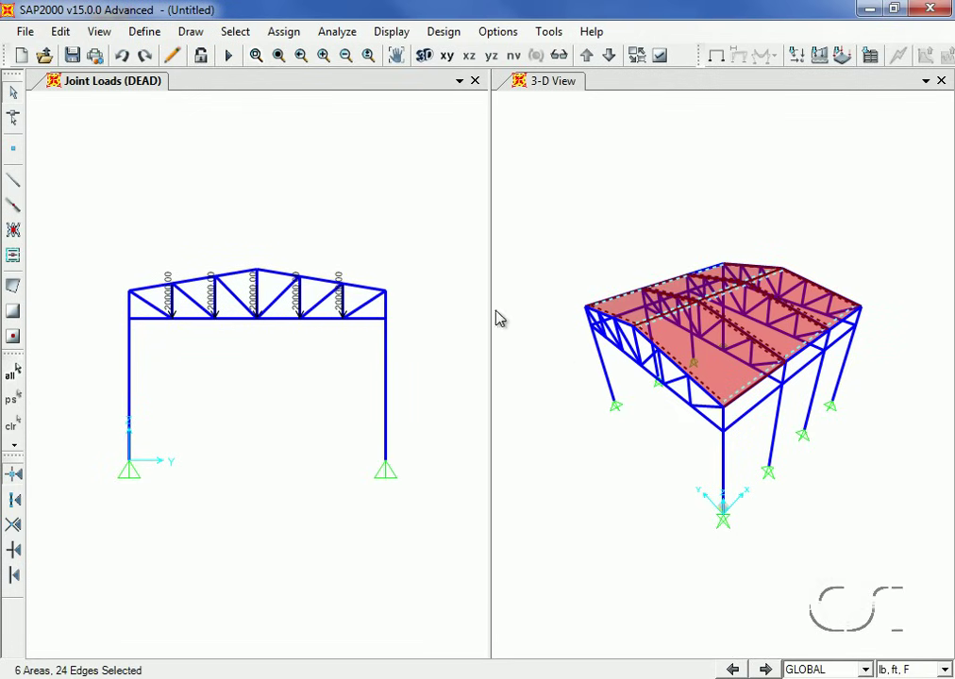
left_click(286, 34)
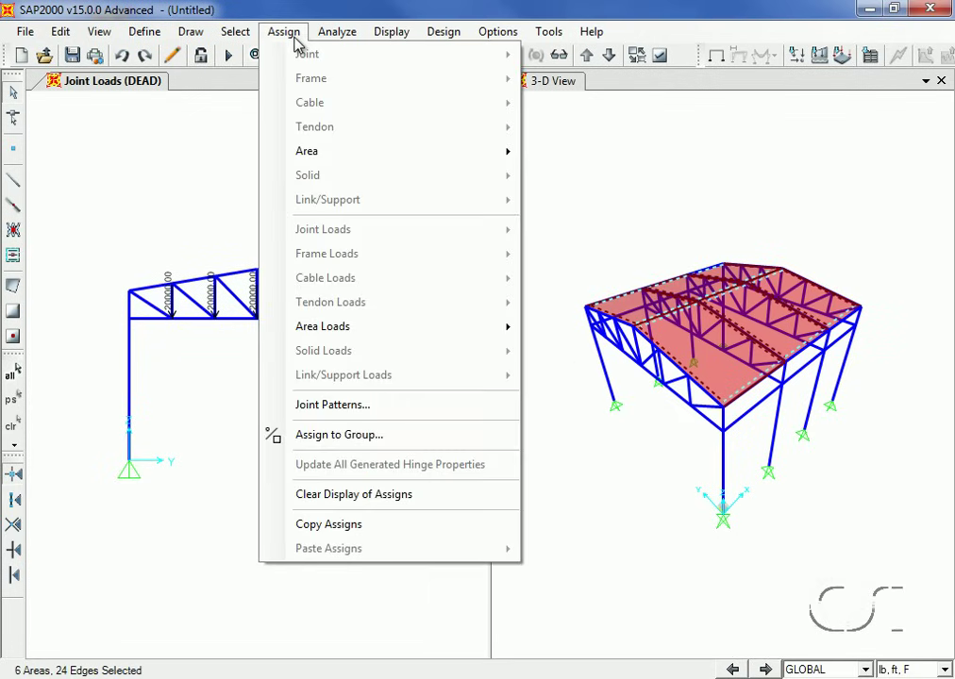
mouse_move(328, 324)
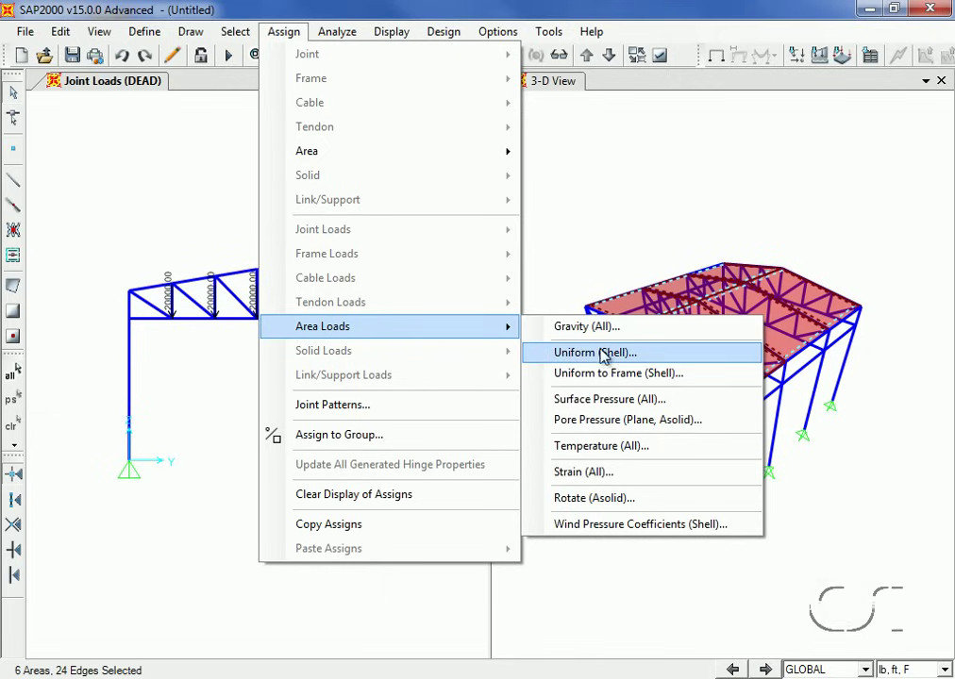
left_click(554, 353)
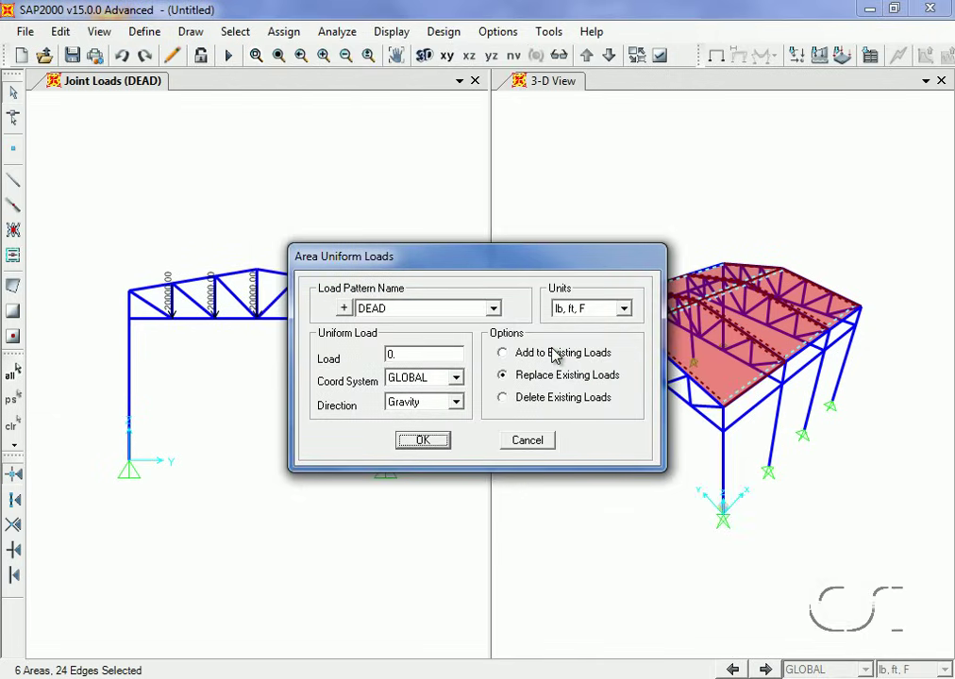
left_click(493, 309)
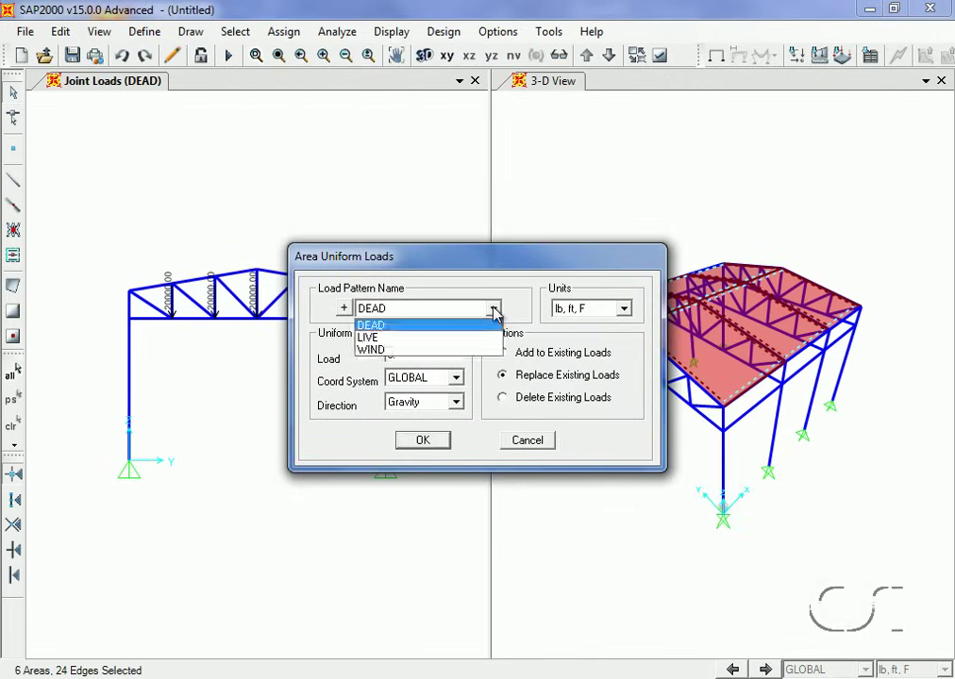
left_click(399, 337)
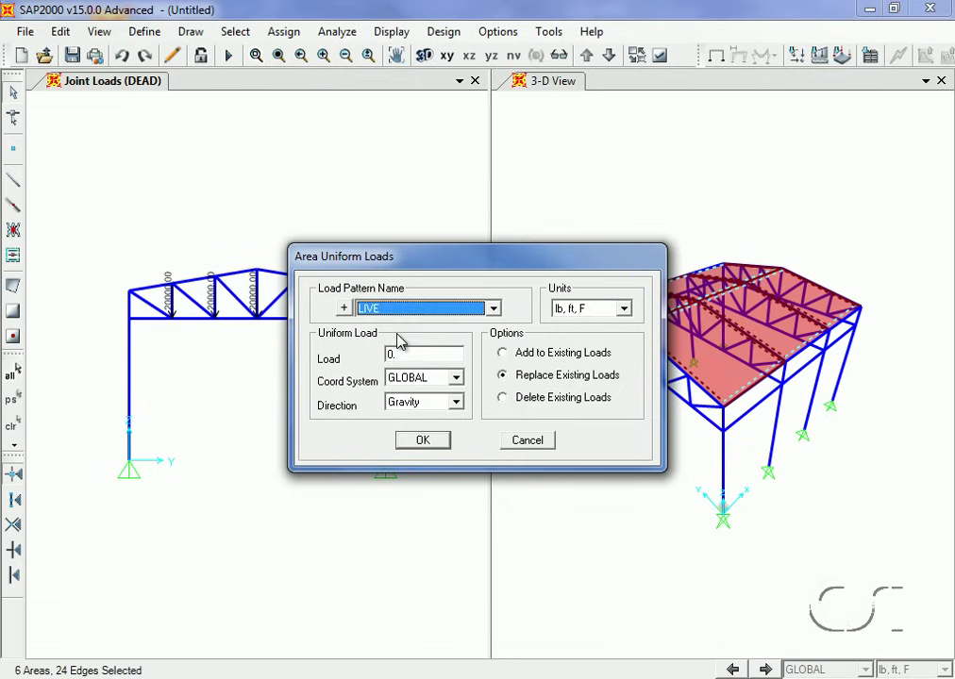
double_click(398, 354)
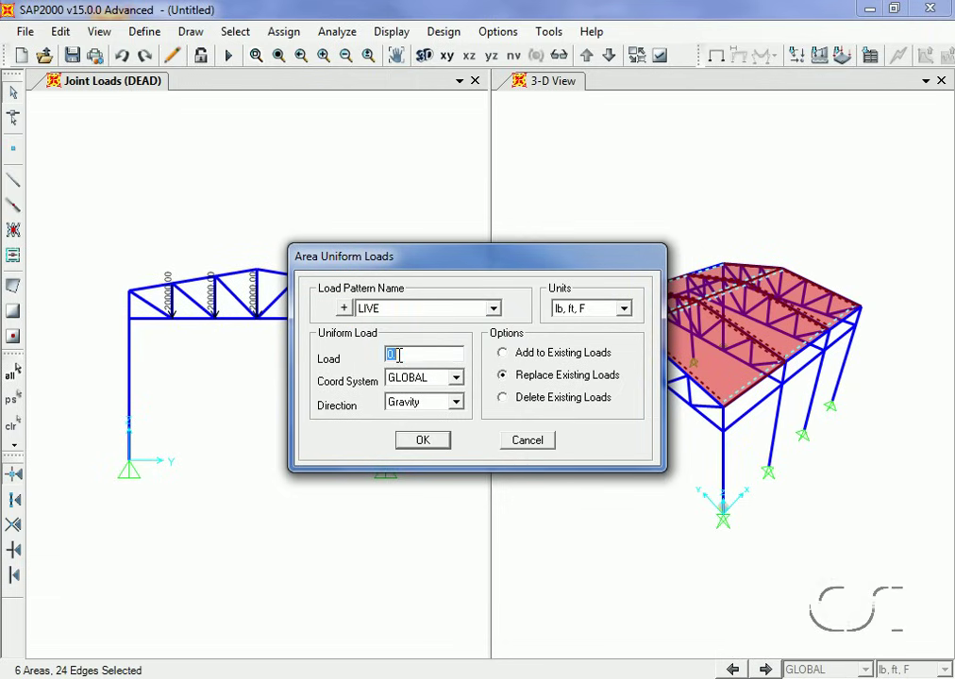
type("30")
left_click(438, 403)
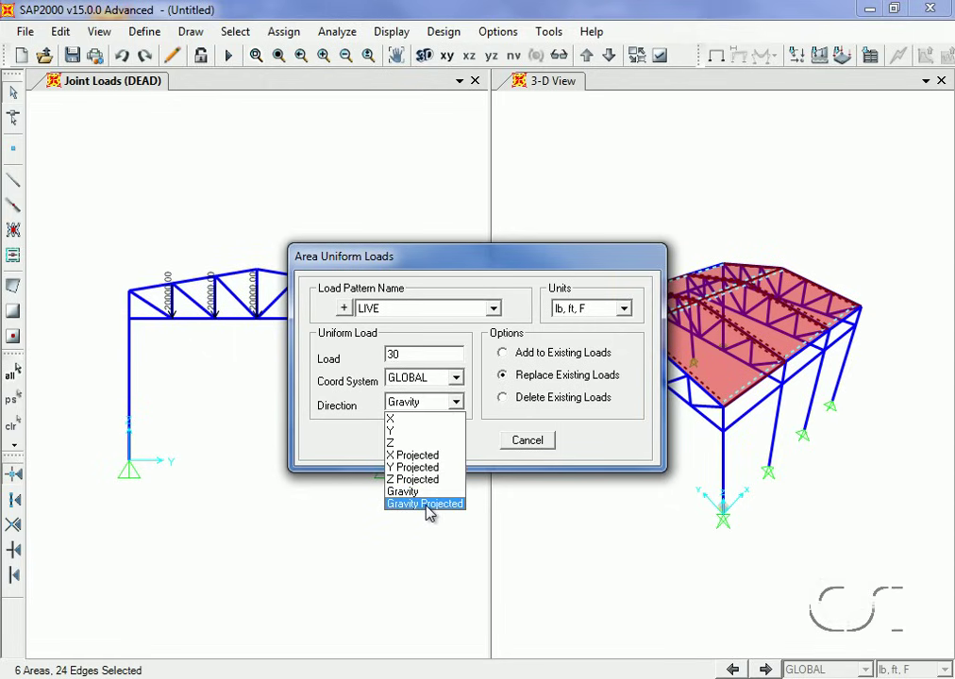
left_click(427, 504)
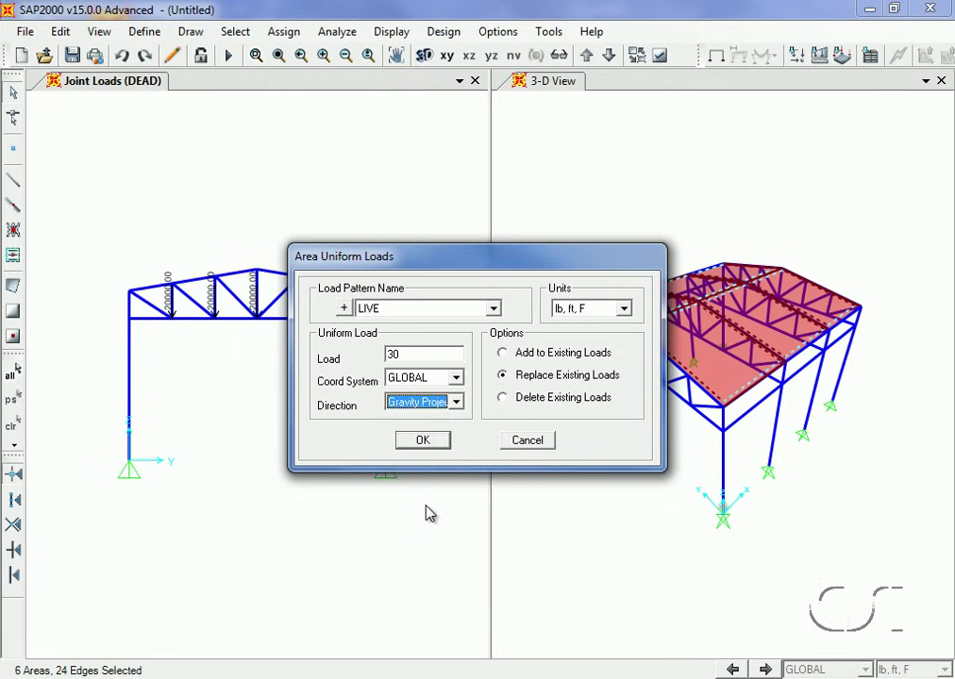
left_click(423, 442)
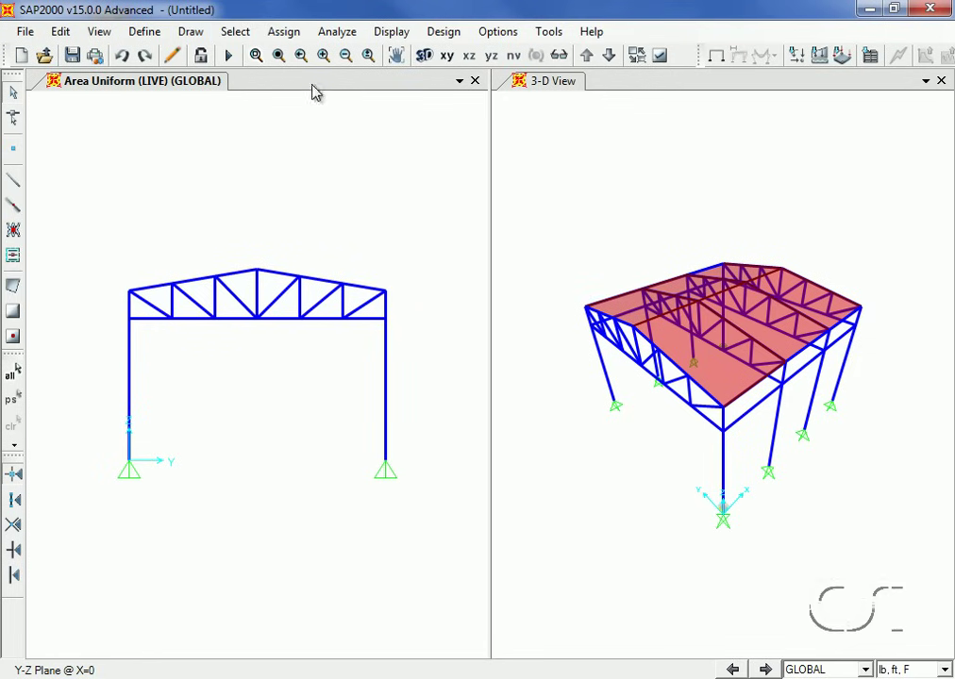
Select only area objects by coordinate range, with Y between 0 and 18 ft and no limits on X or Z.
left_click(235, 32)
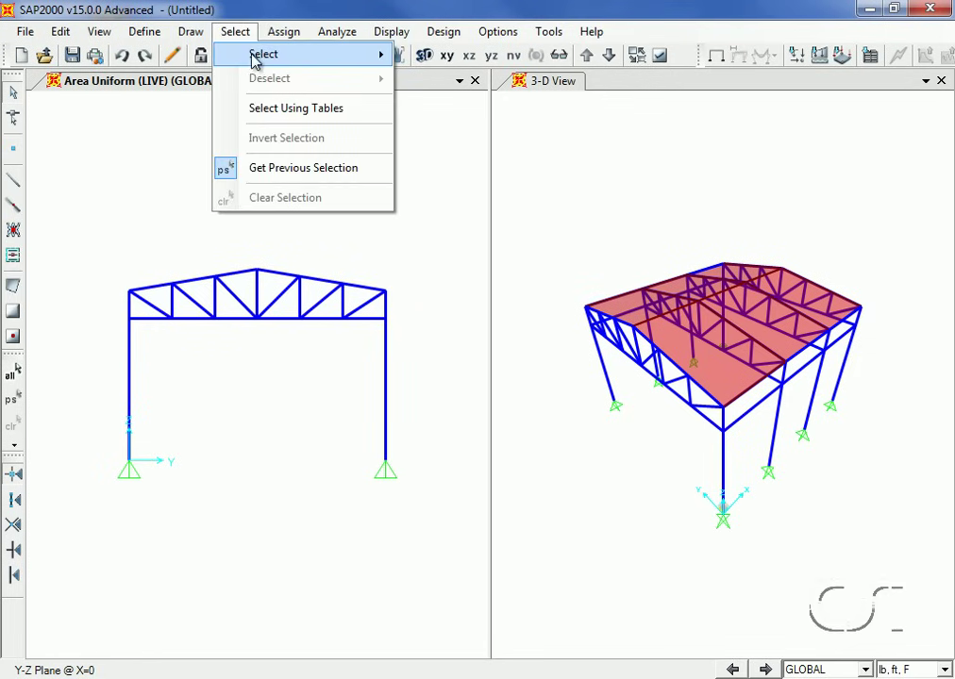
mouse_move(261, 57)
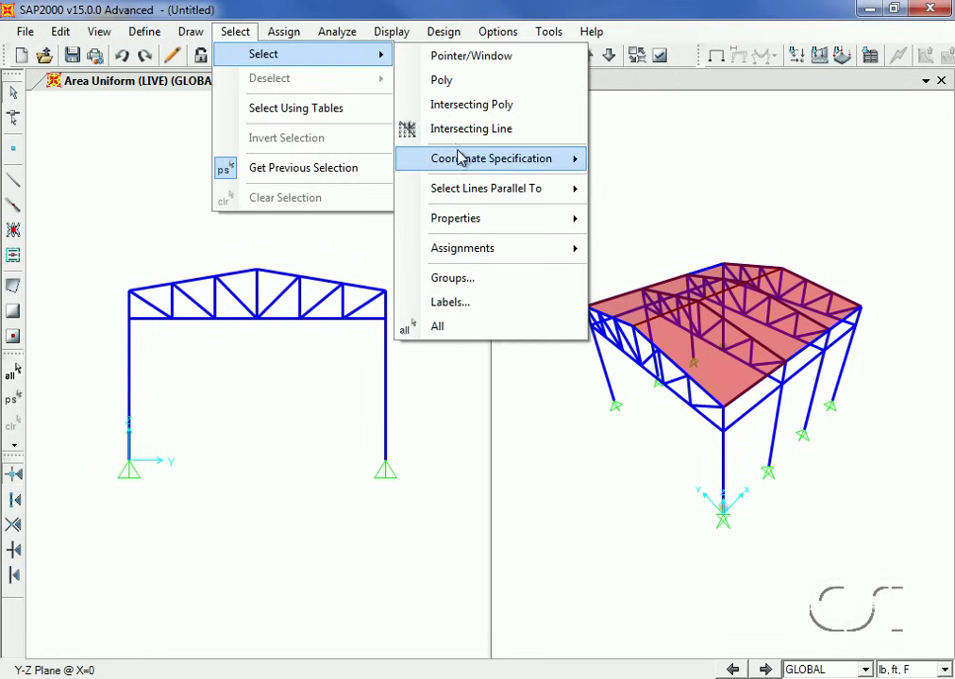
mouse_move(464, 162)
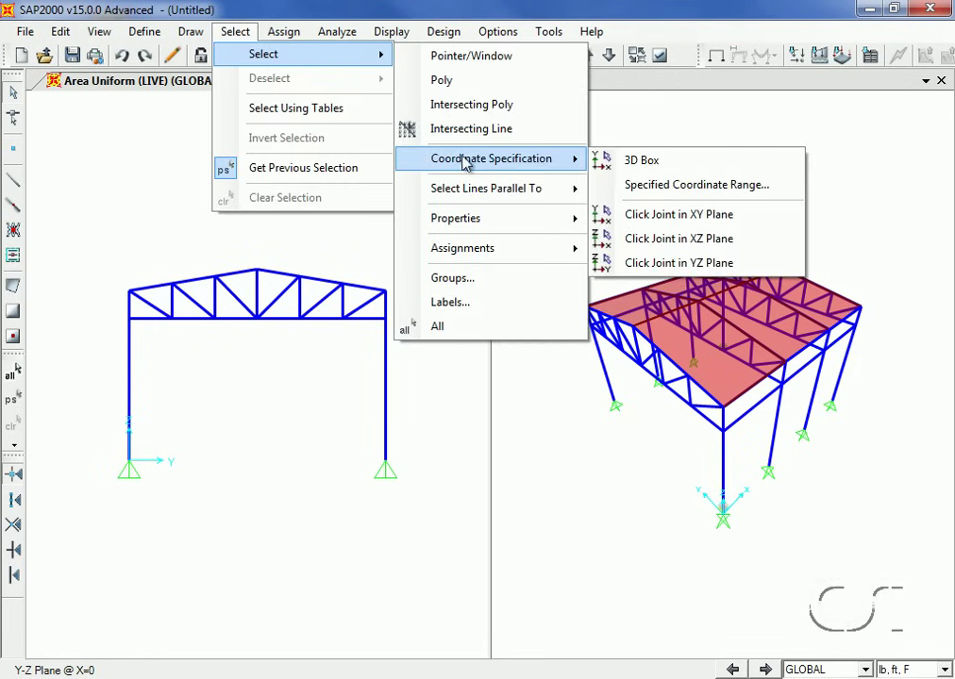
left_click(662, 188)
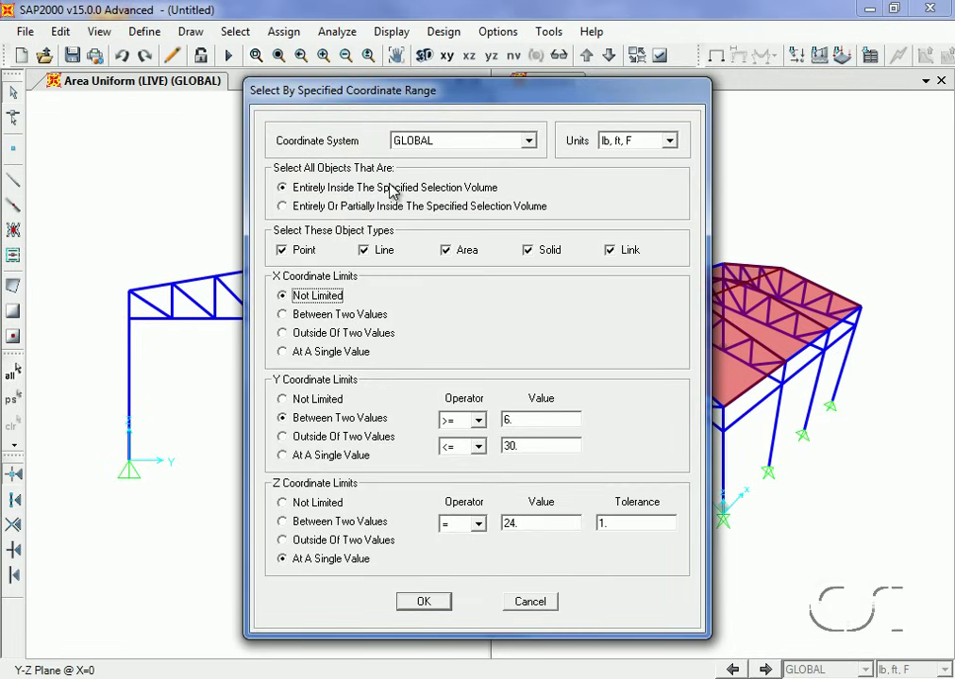
left_click(305, 250)
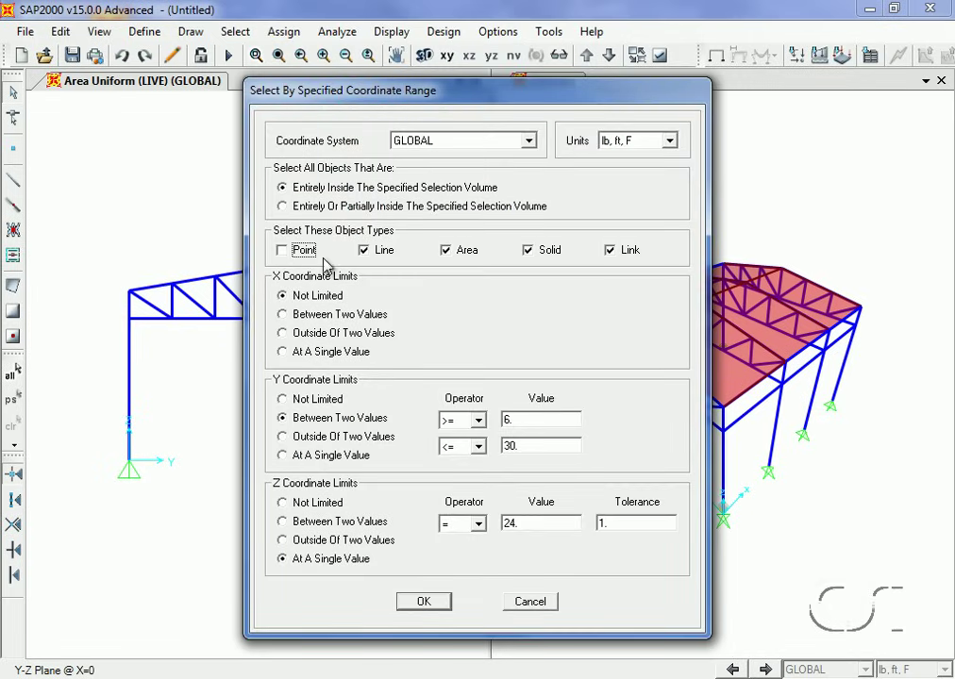
left_click(381, 251)
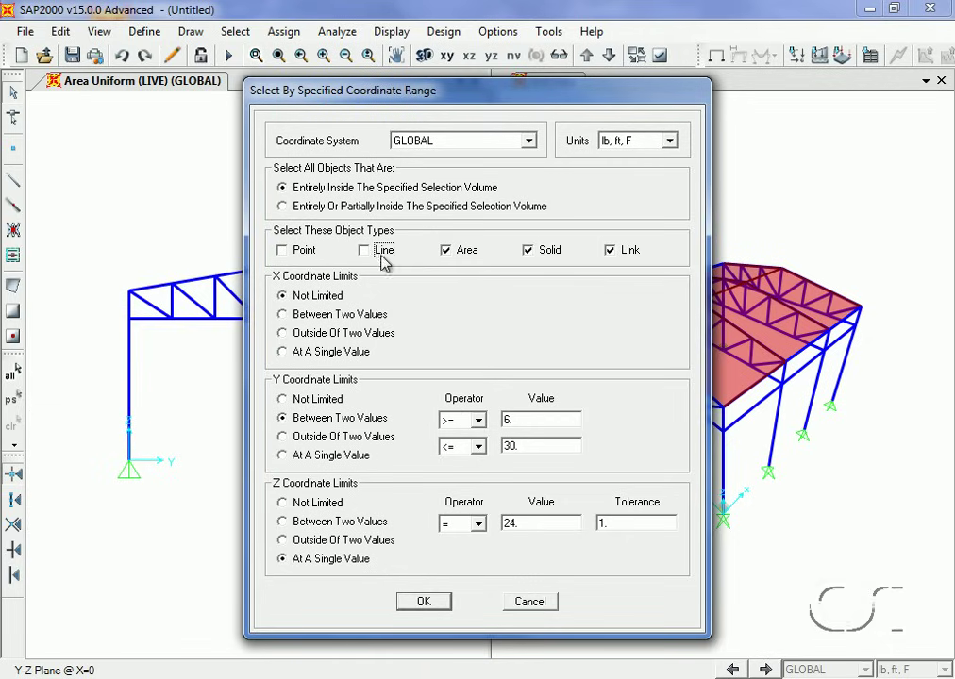
left_click(546, 253)
left_click(626, 252)
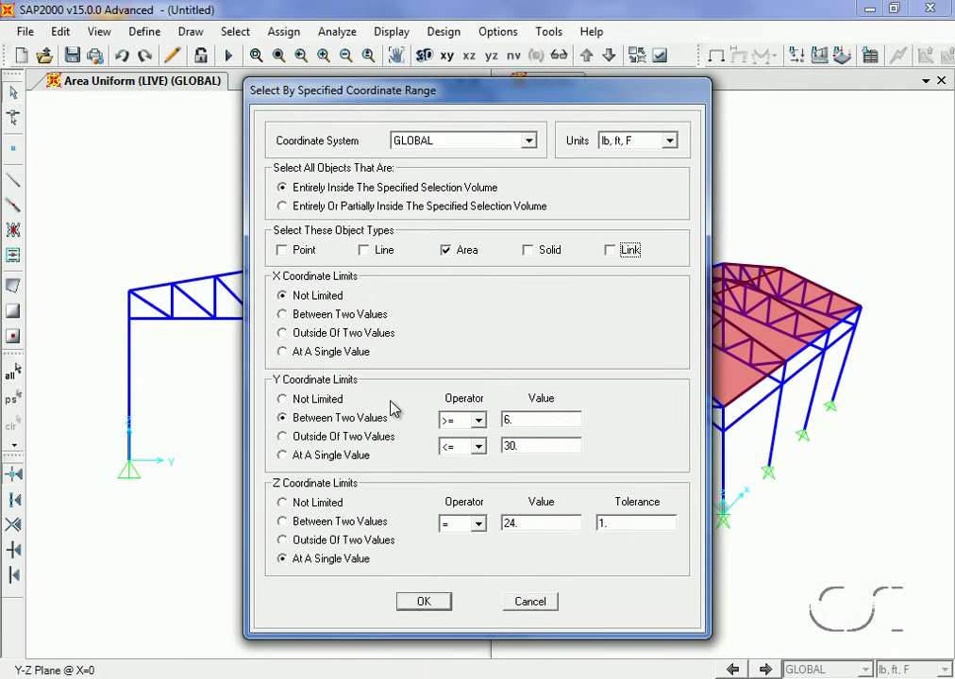
double_click(515, 420)
double_click(526, 443)
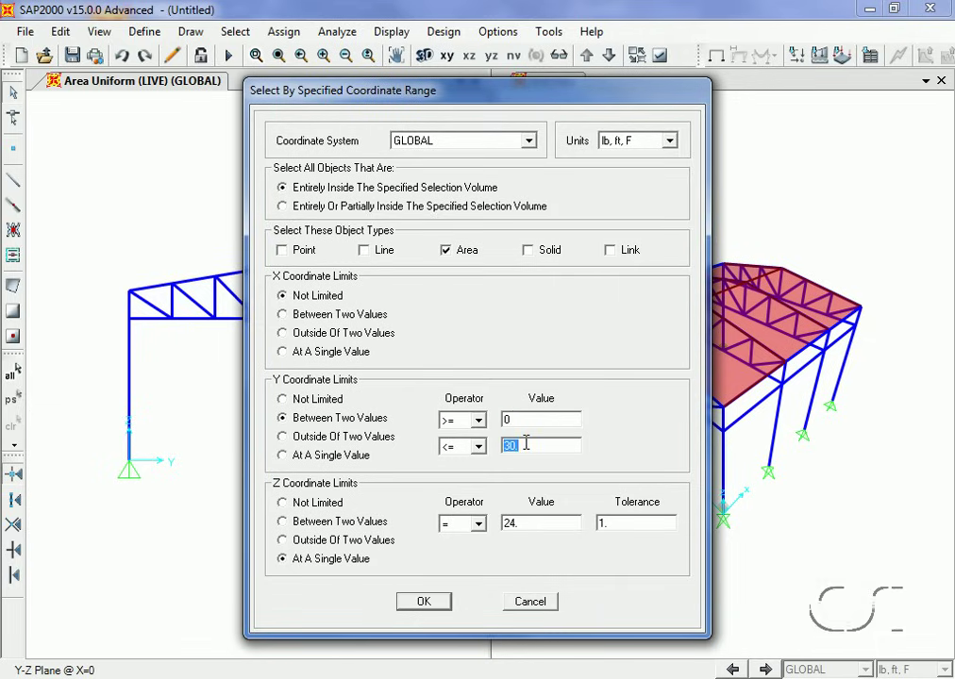
type("18")
left_click(276, 505)
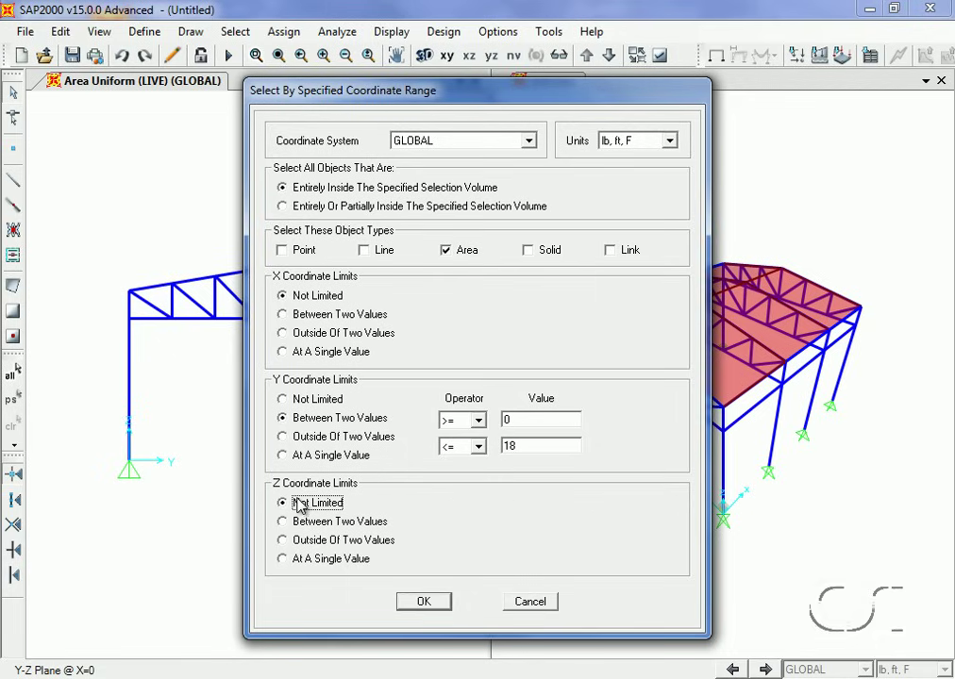
left_click(423, 602)
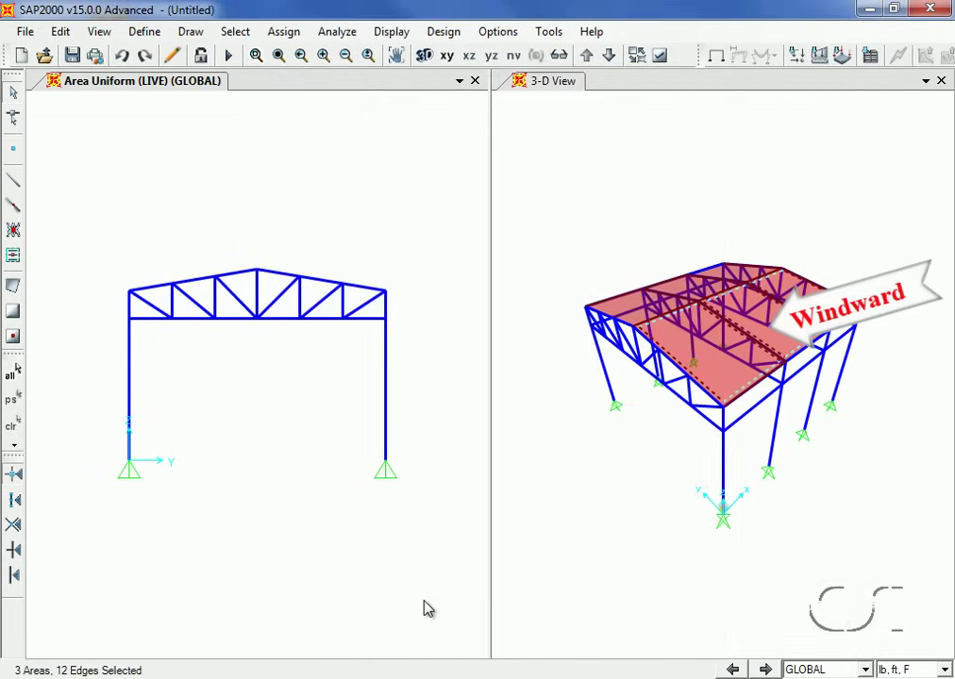
Assign the selected roof areas a surface pressure of 15 by element on the top face for the WIND pattern.
left_click(284, 33)
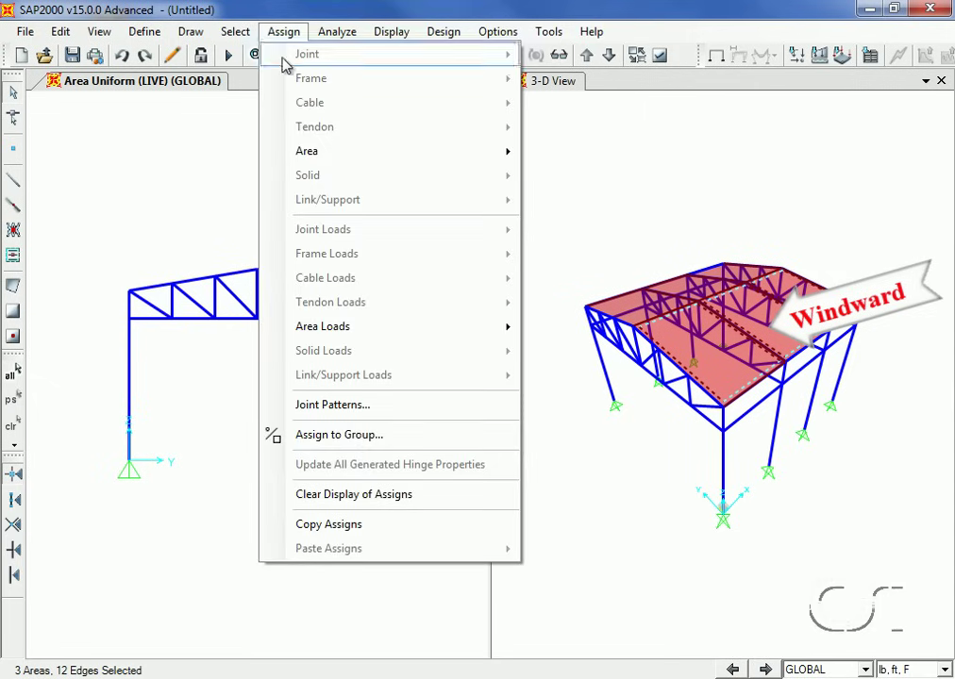
mouse_move(384, 325)
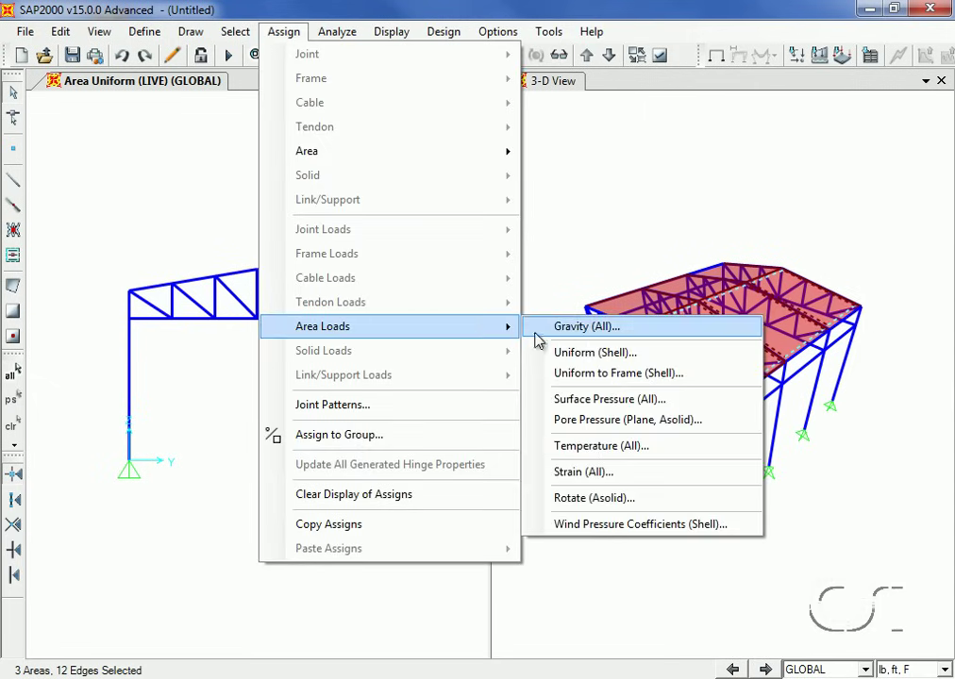
left_click(619, 400)
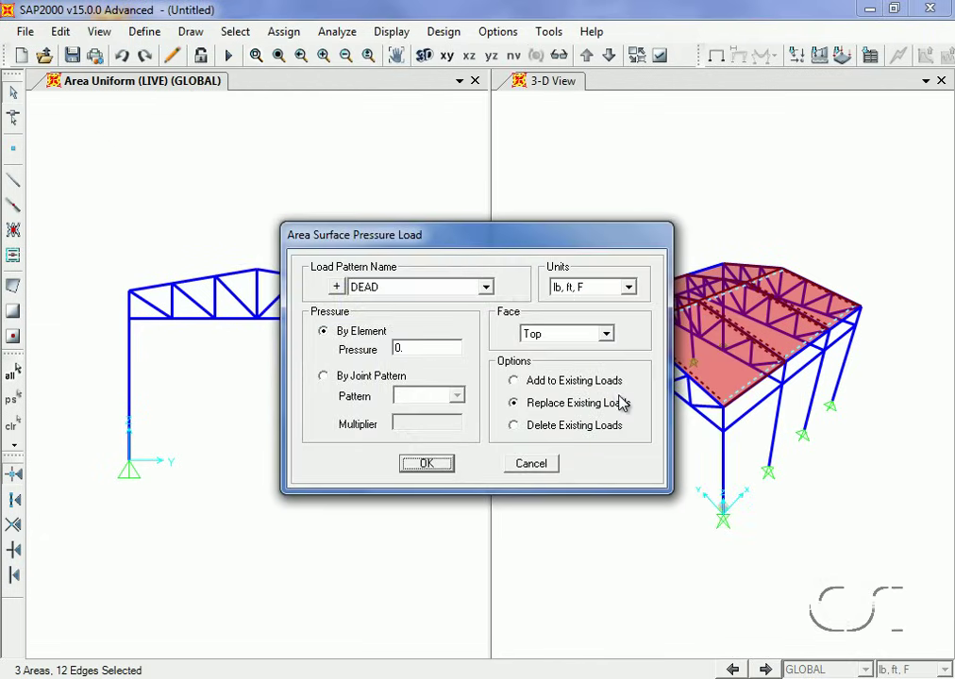
left_click(485, 286)
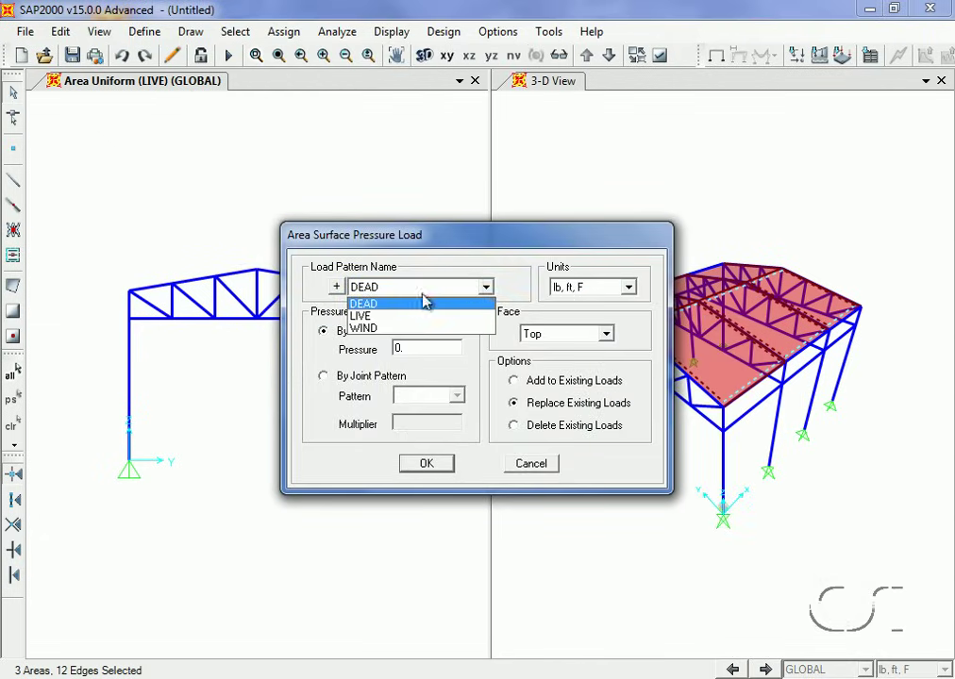
left_click(393, 330)
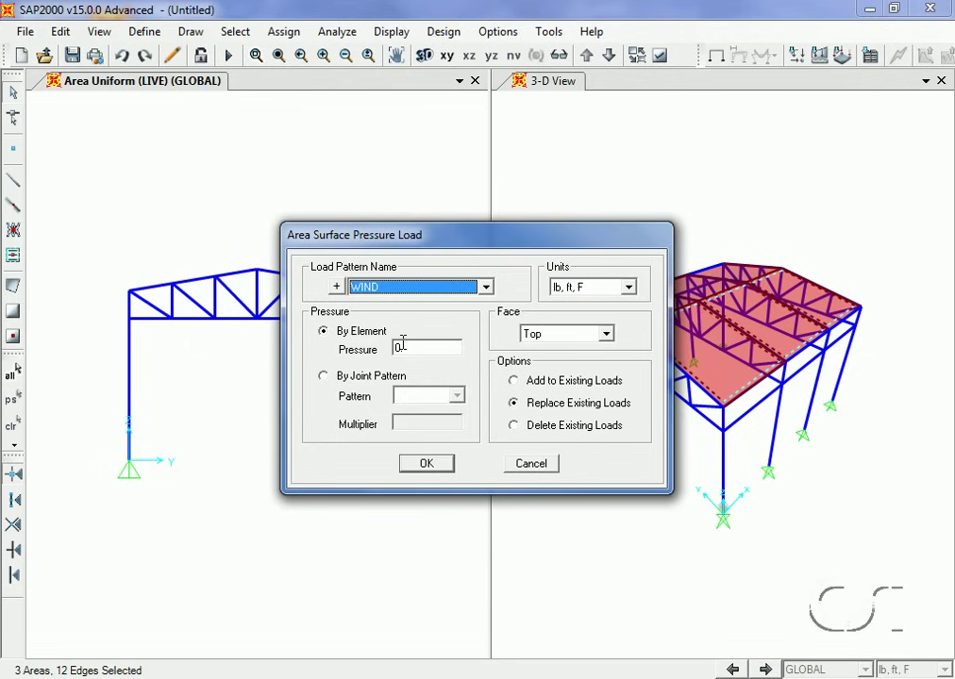
double_click(402, 348)
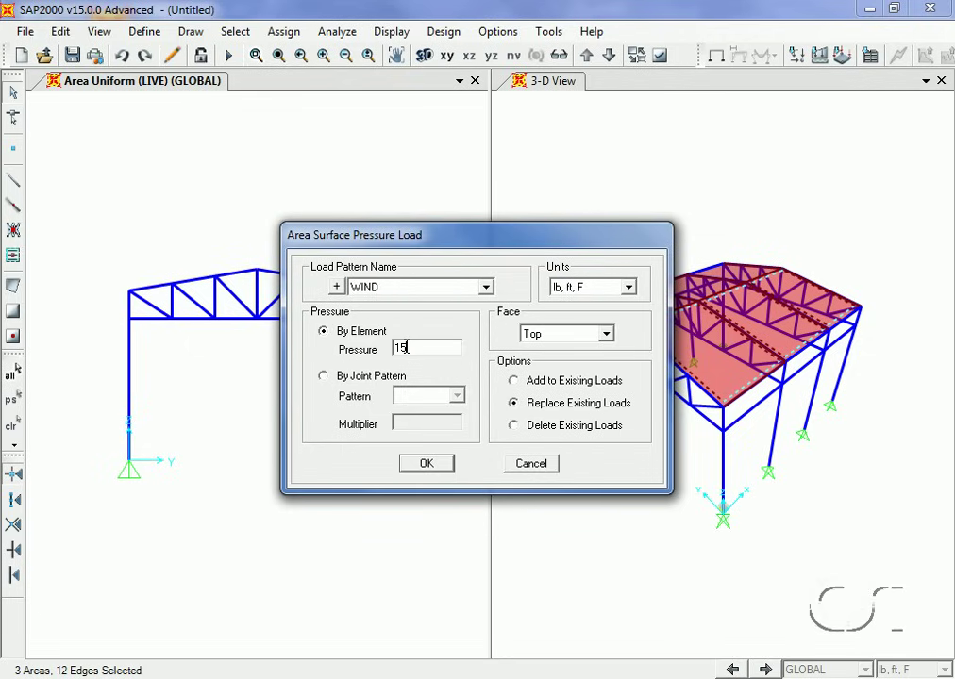
type("15")
left_click(426, 464)
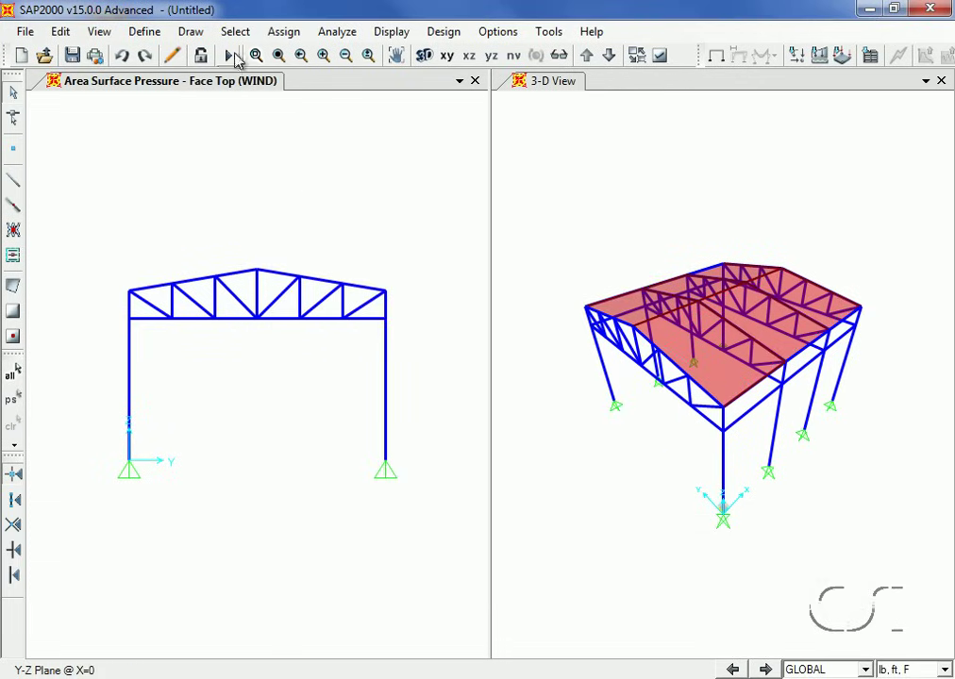
Select the areas of the opposite roof slope by coordinate range, limiting Y from the ridge to 36 ft.
left_click(237, 33)
mouse_move(250, 53)
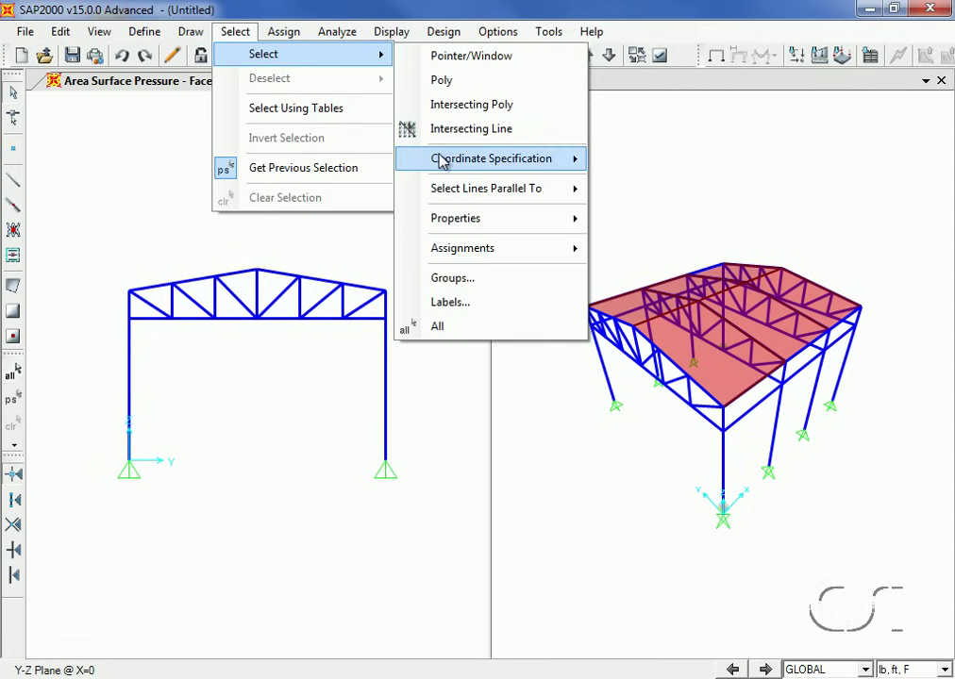
mouse_move(441, 158)
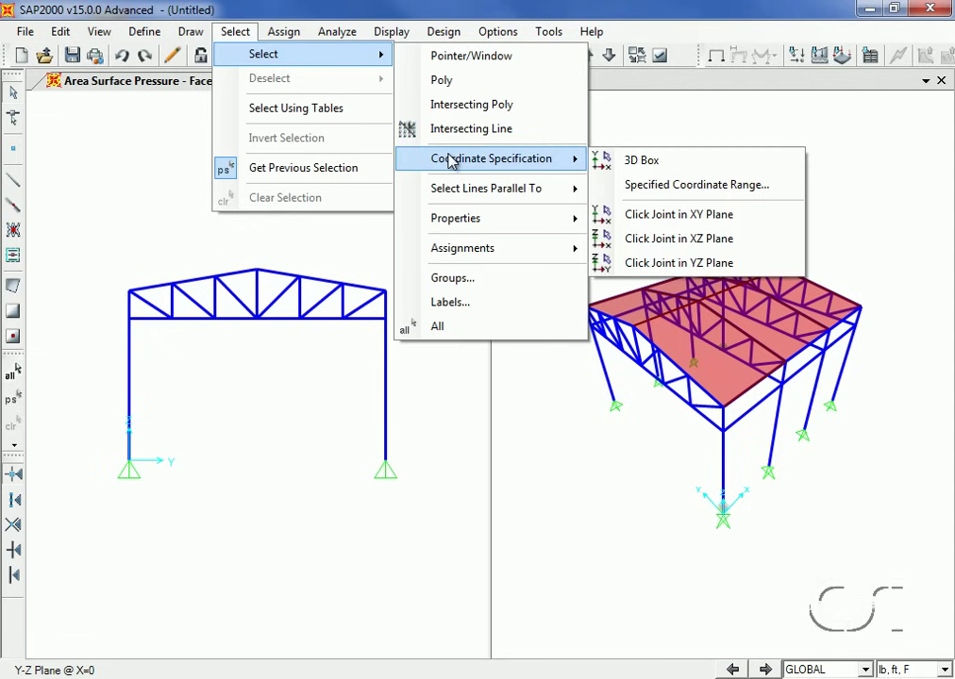
left_click(656, 186)
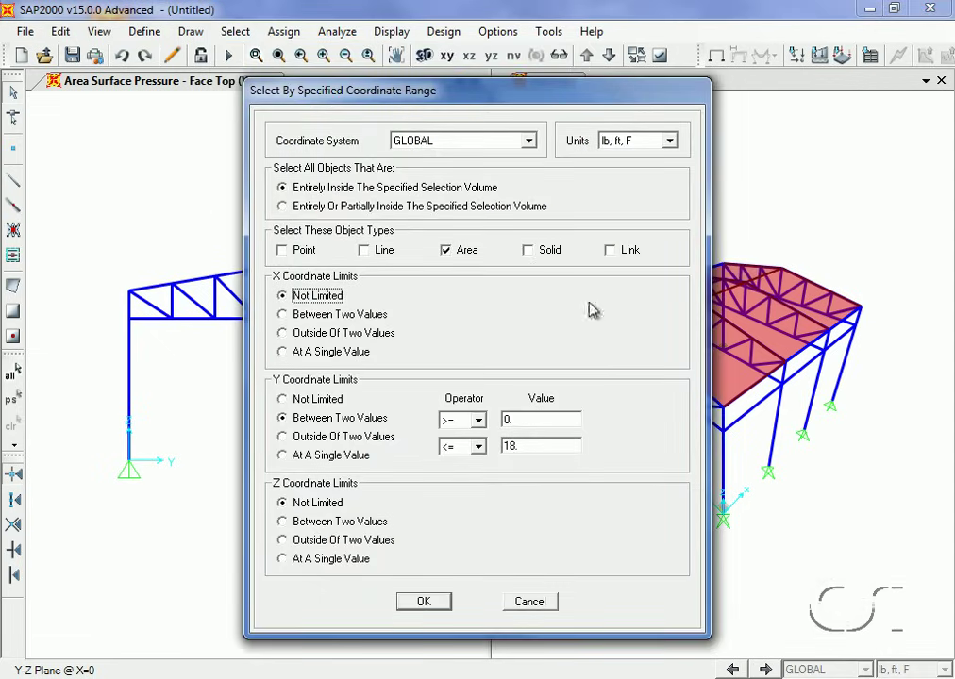
double_click(517, 418)
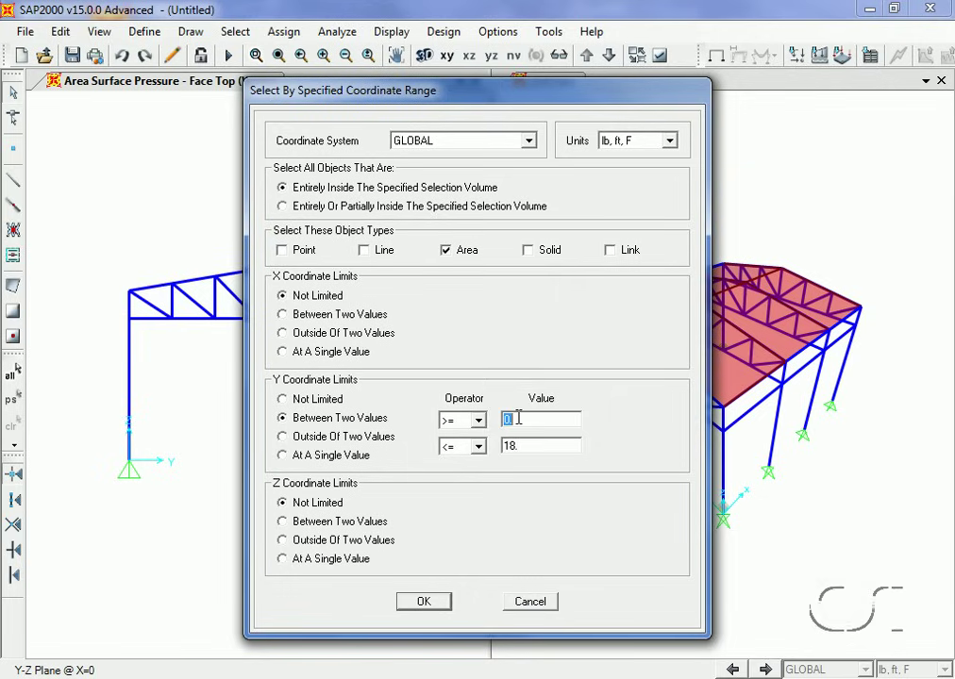
double_click(518, 446)
type("36")
left_click(423, 602)
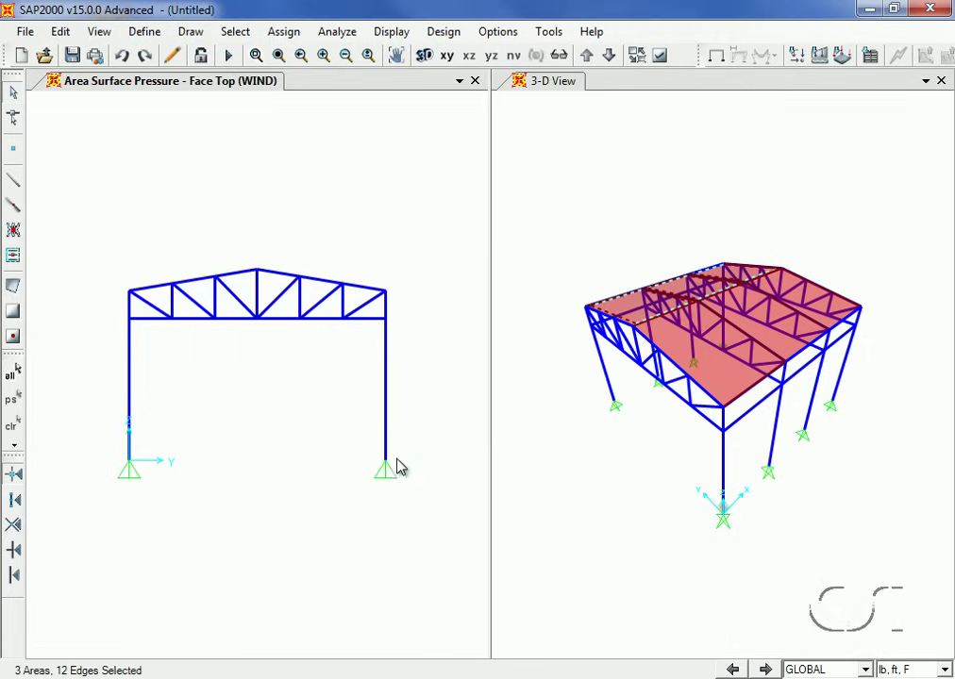
Assign the selected roof areas a surface pressure of -6 by element on the top face for the WIND pattern.
left_click(286, 33)
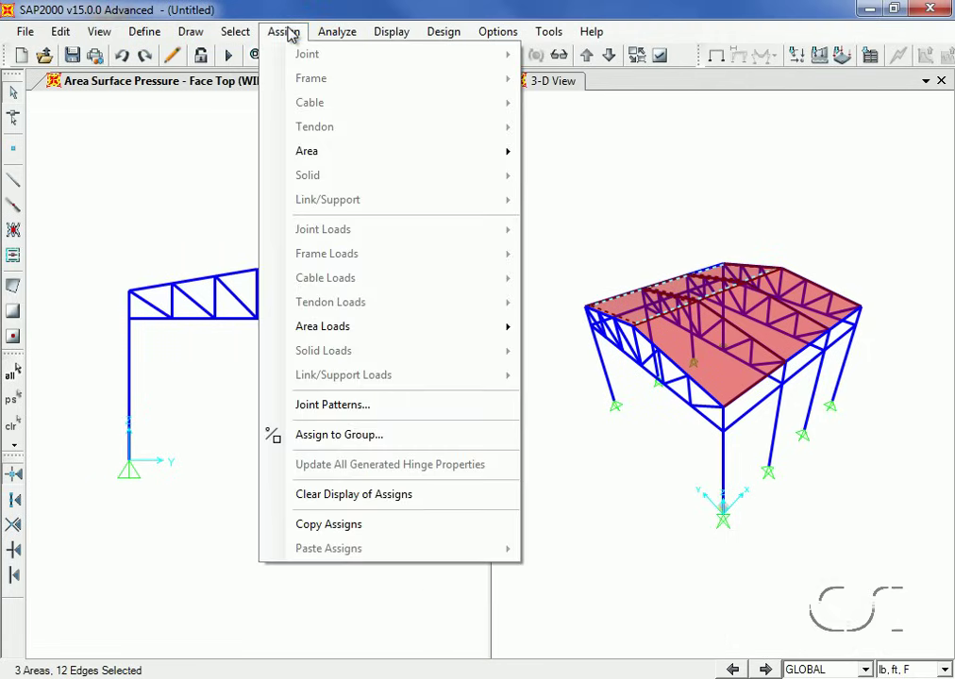
mouse_move(337, 337)
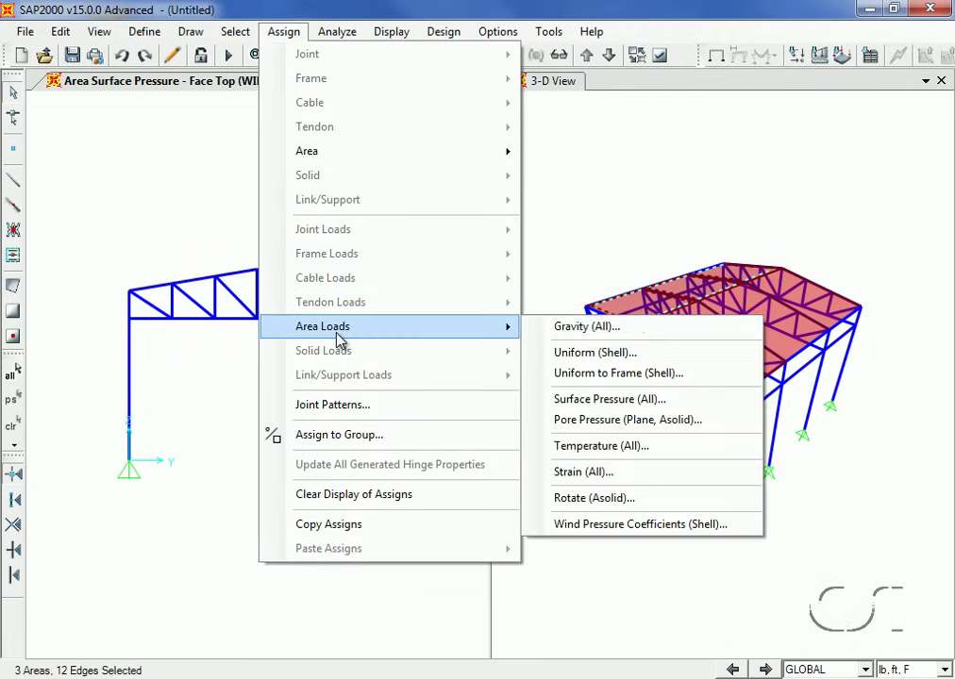
left_click(615, 399)
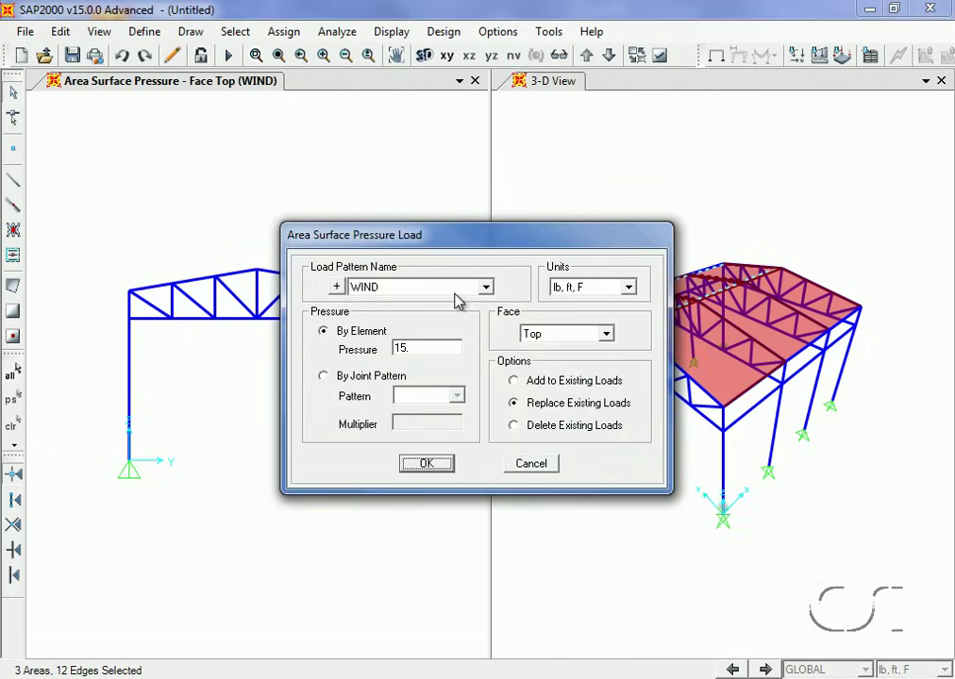
double_click(435, 346)
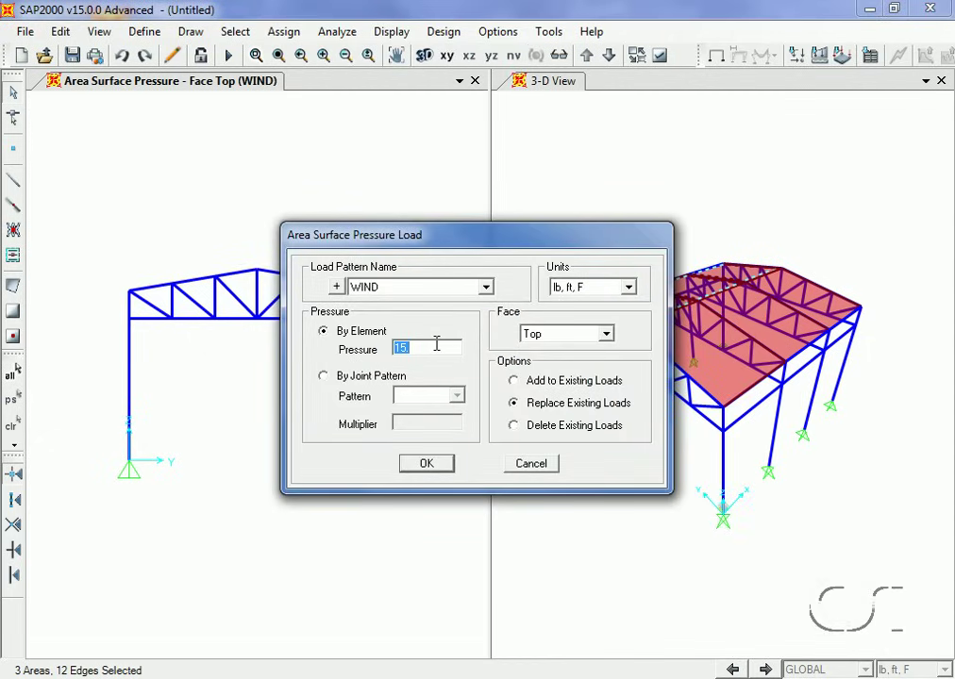
type("-6")
left_click(426, 464)
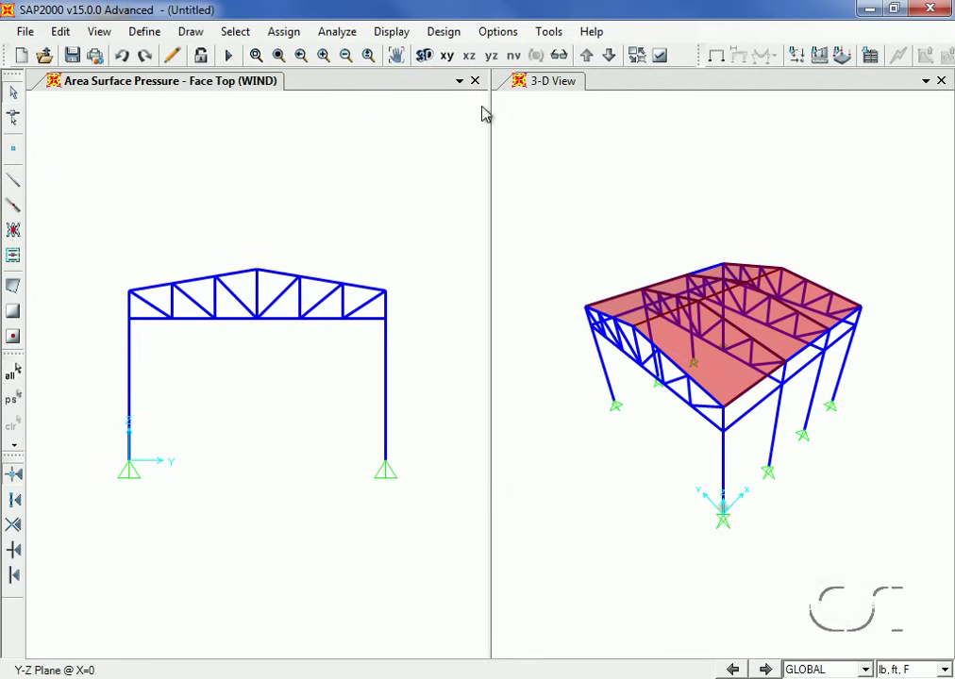
Set the steel frame design code to AISC360-05/IBC2006 and accept the design preferences.
left_click(460, 31)
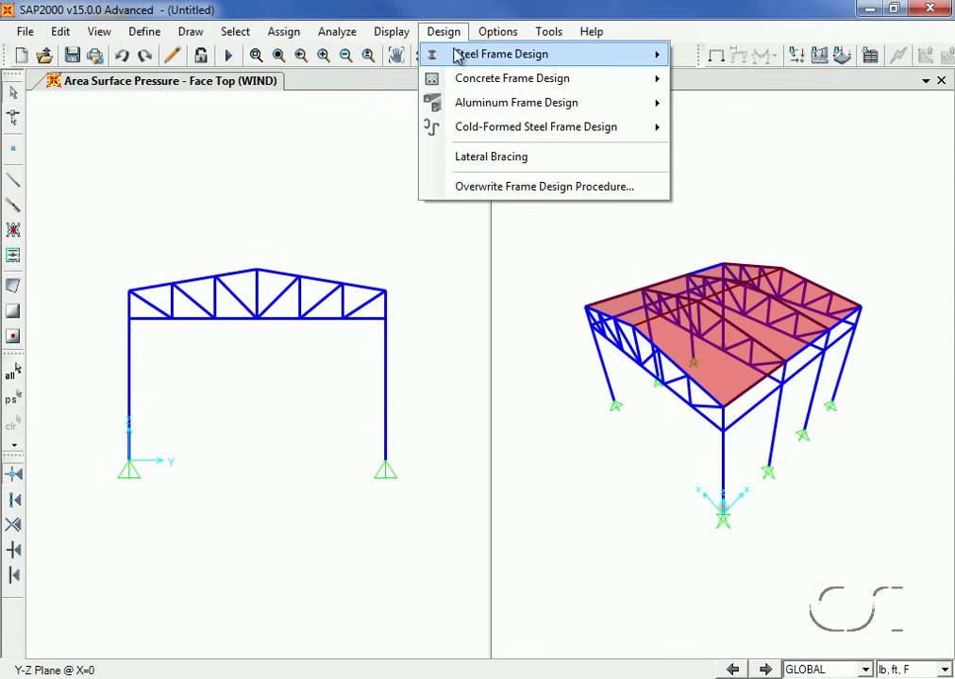
mouse_move(544, 57)
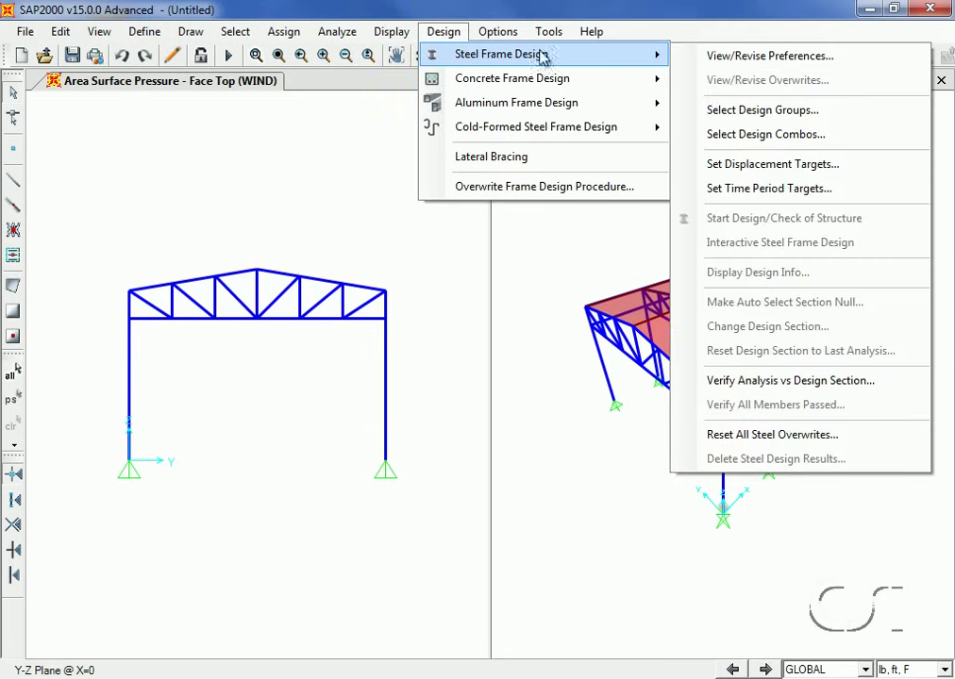
left_click(738, 58)
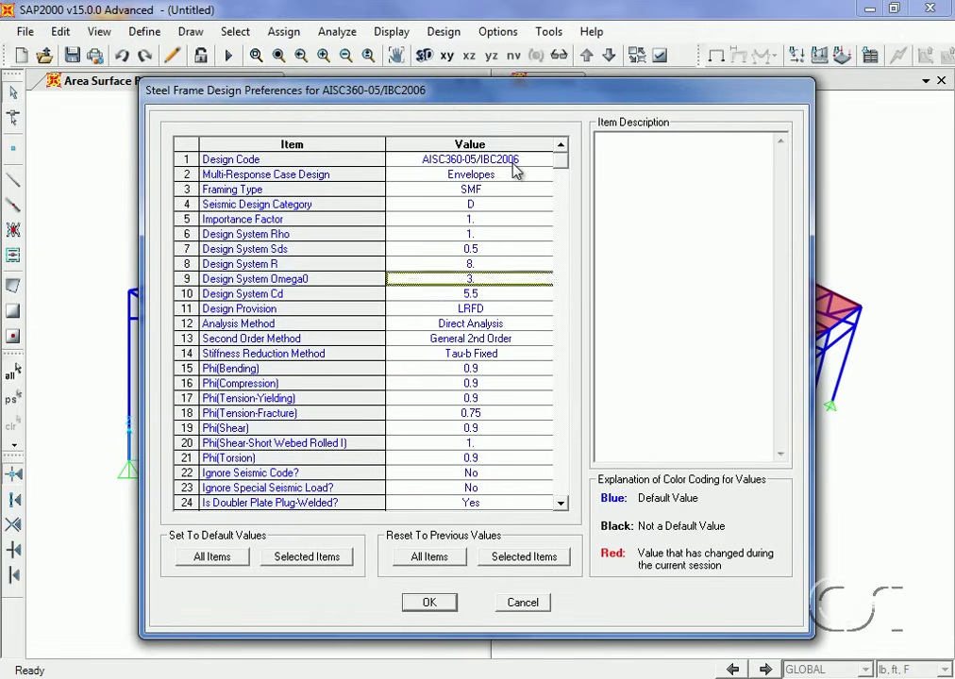
left_click(516, 165)
left_click(516, 166)
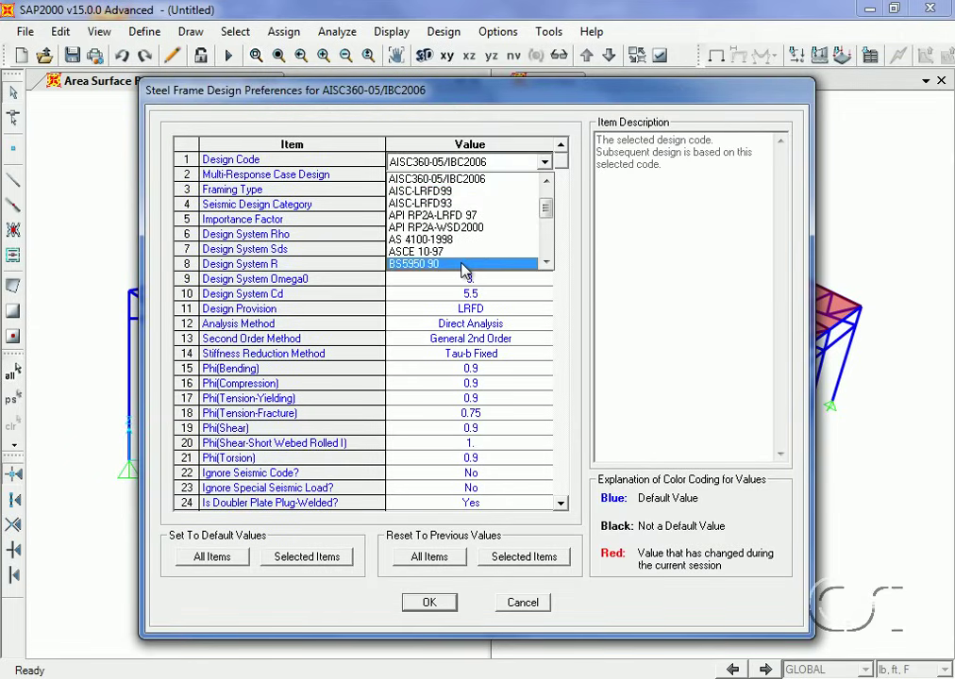
left_click(472, 179)
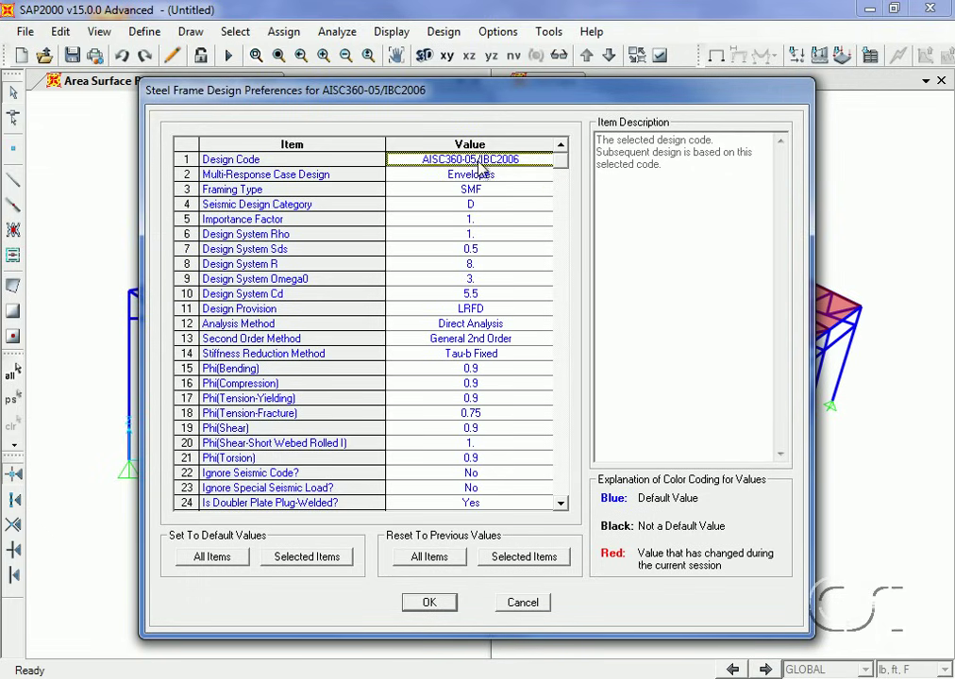
left_click(432, 604)
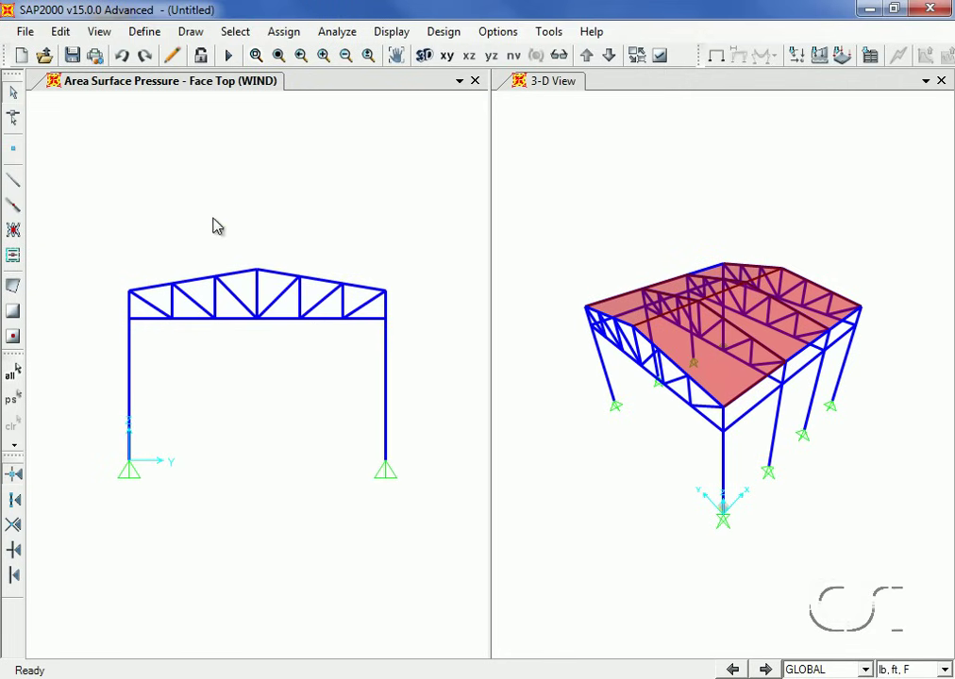
Add the default steel frame design load combinations for the strength limit state only, with deflection combinations excluded.
left_click(151, 31)
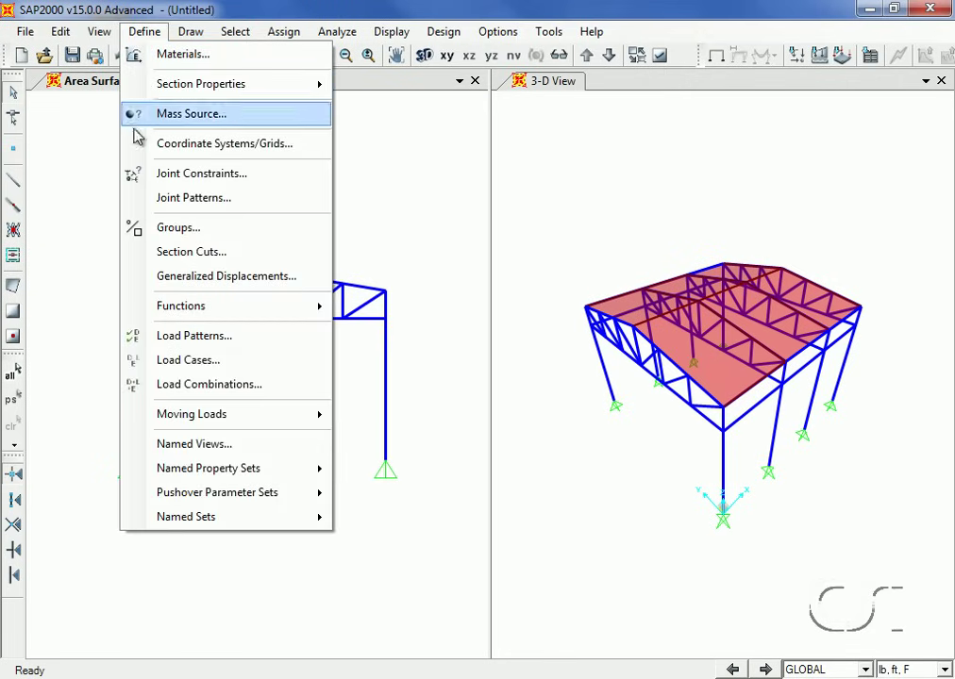
left_click(252, 387)
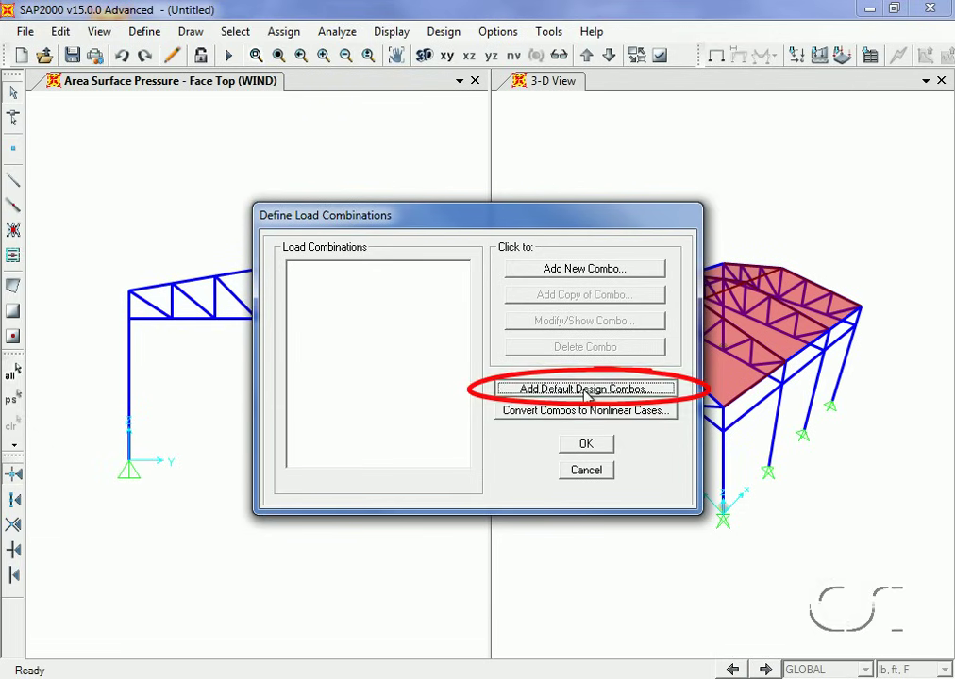
left_click(585, 389)
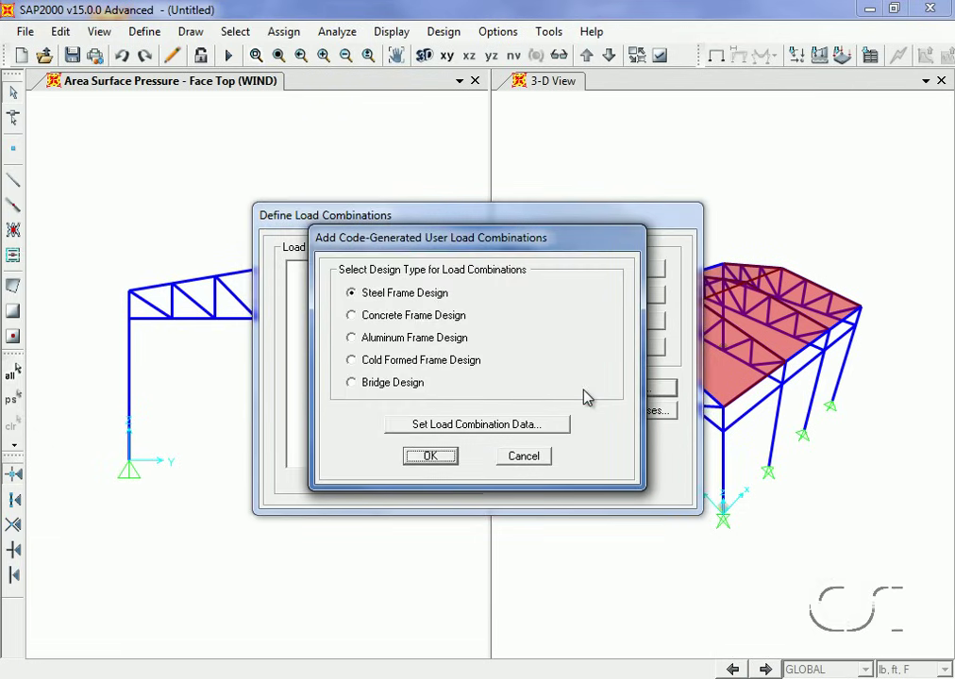
left_click(471, 428)
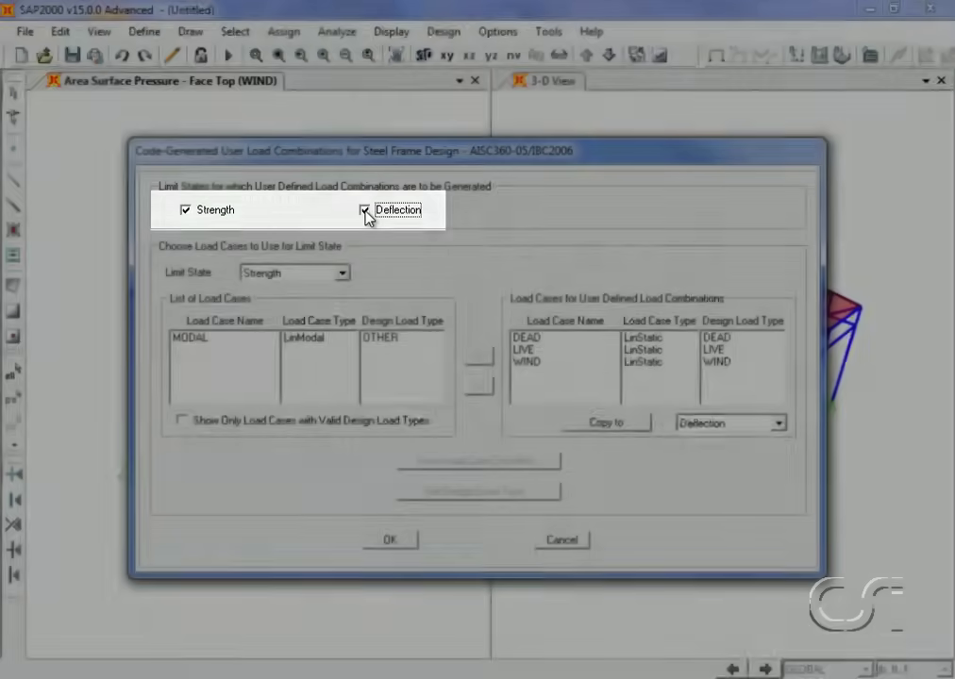
left_click(365, 211)
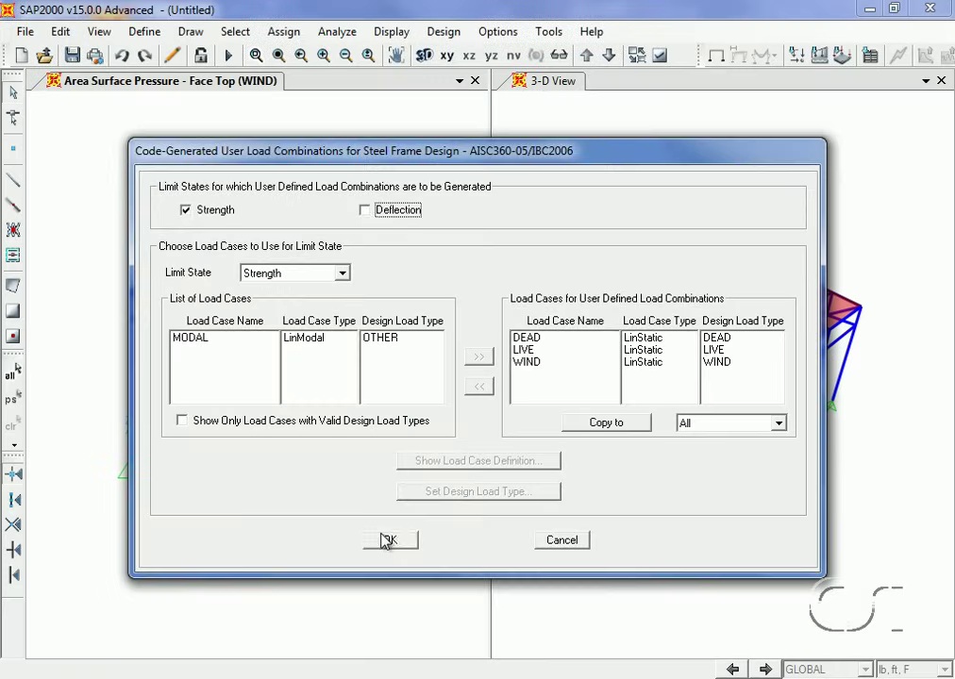
left_click(387, 541)
left_click(429, 457)
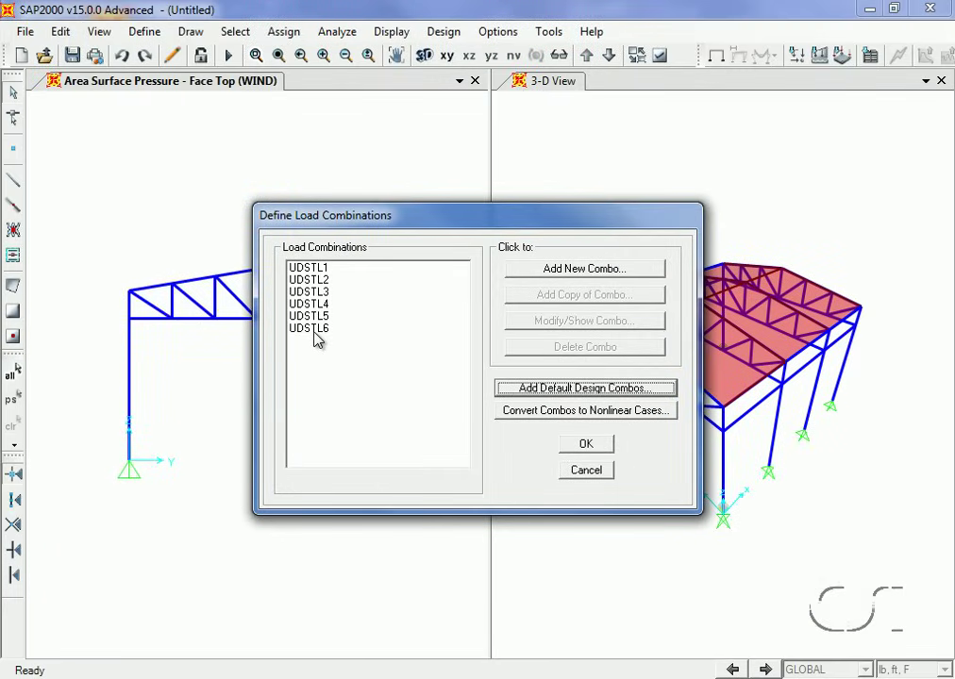
Review the load cases and scale factors of combinations UDSTL3 and UDSTL4, and accept the defined load combinations.
left_click(315, 295)
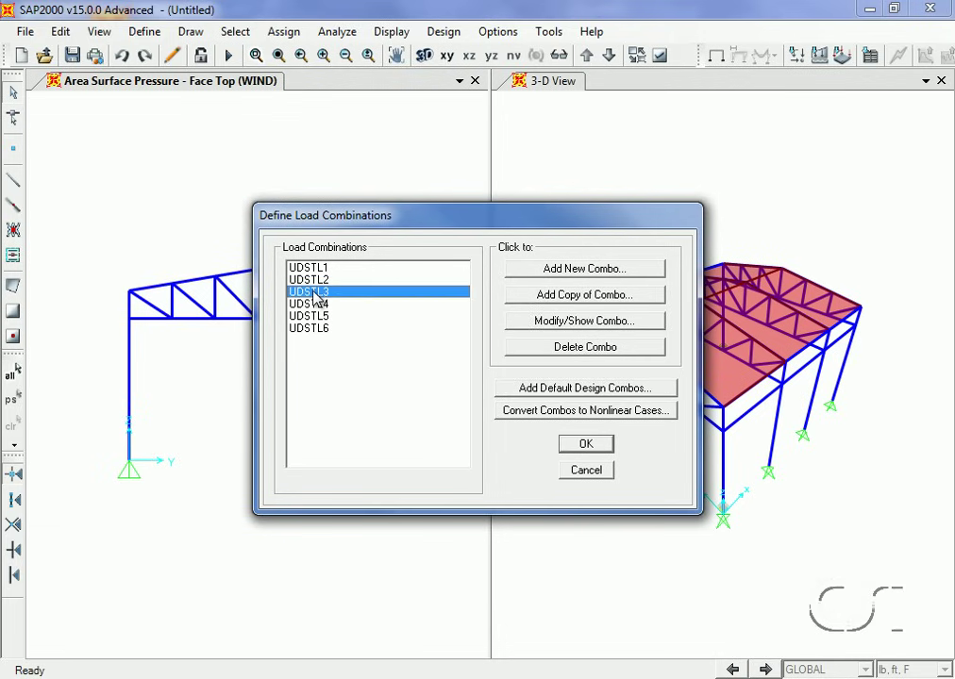
left_click(558, 322)
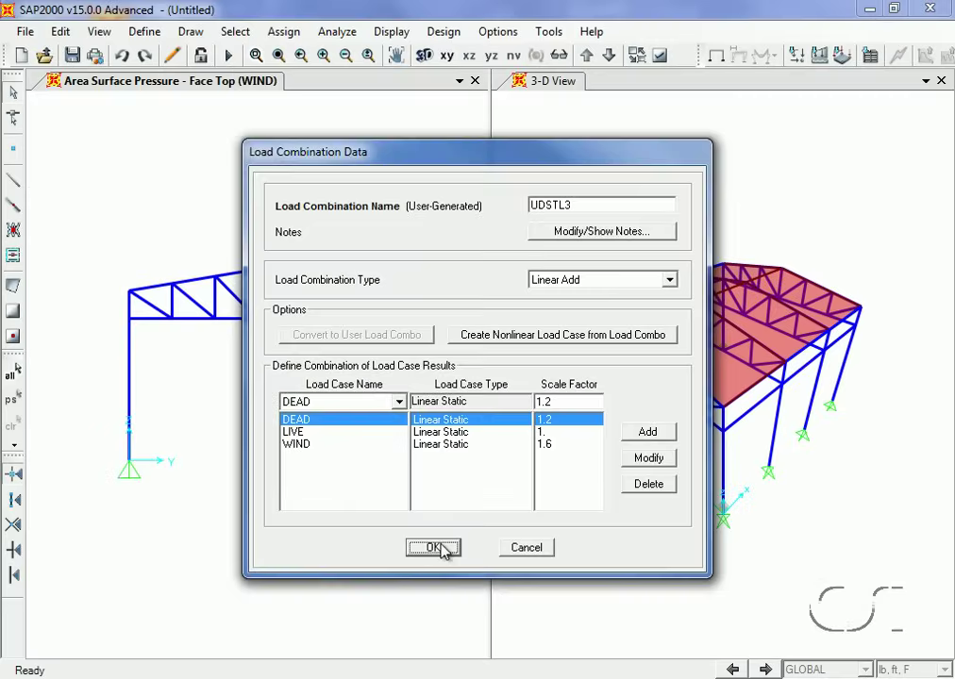
left_click(434, 548)
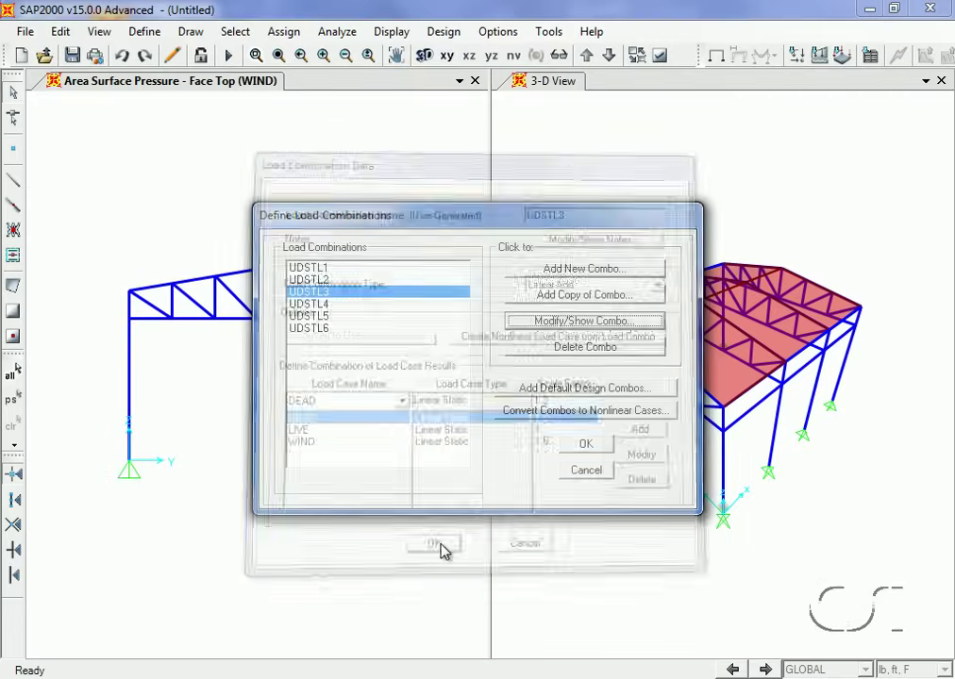
left_click(333, 305)
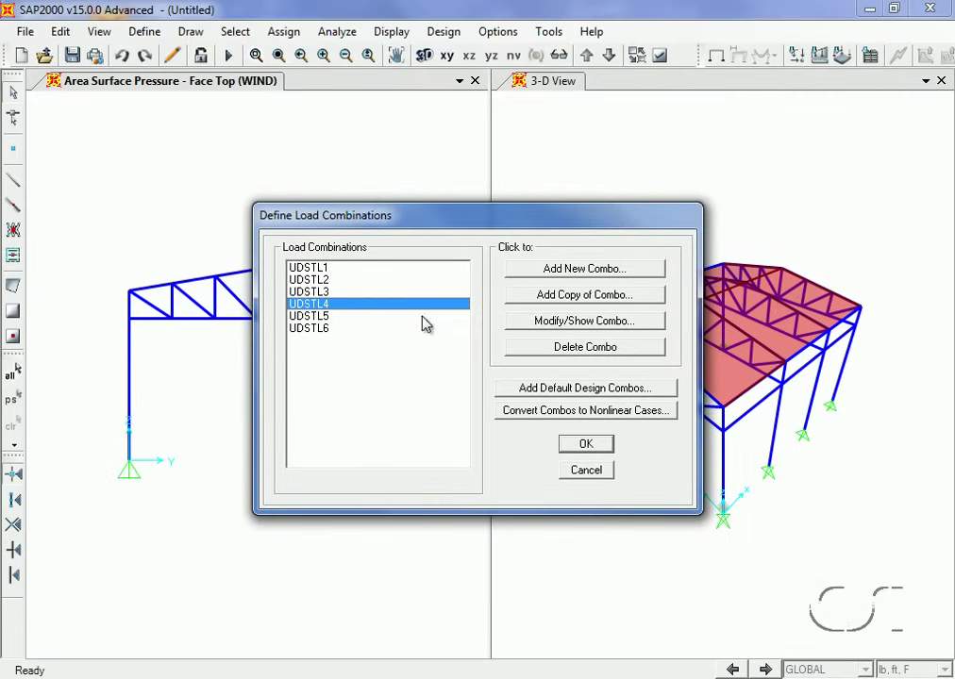
left_click(575, 324)
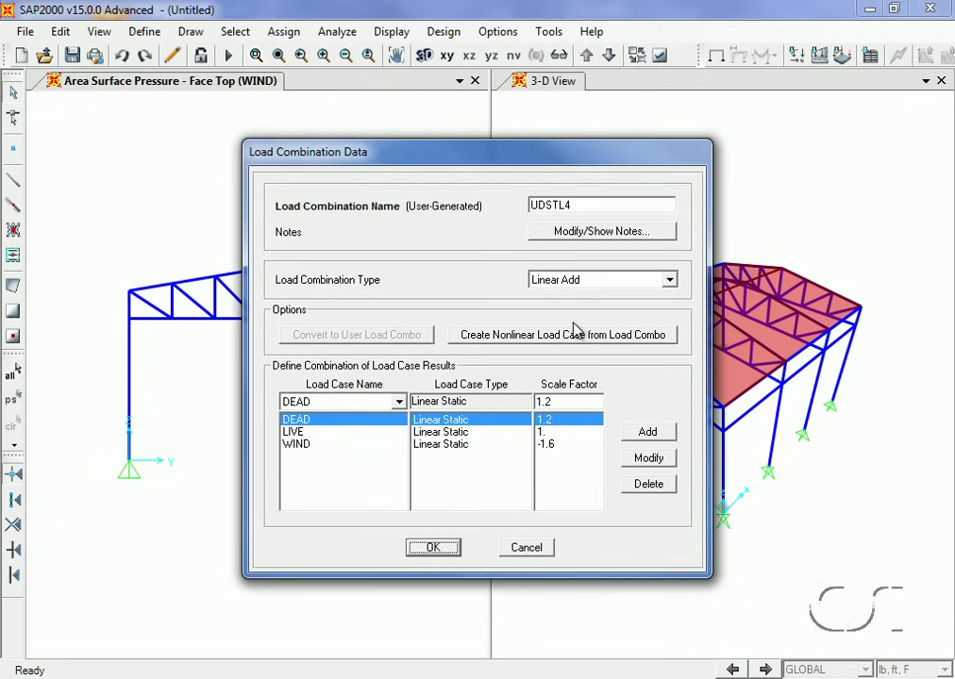
left_click(434, 549)
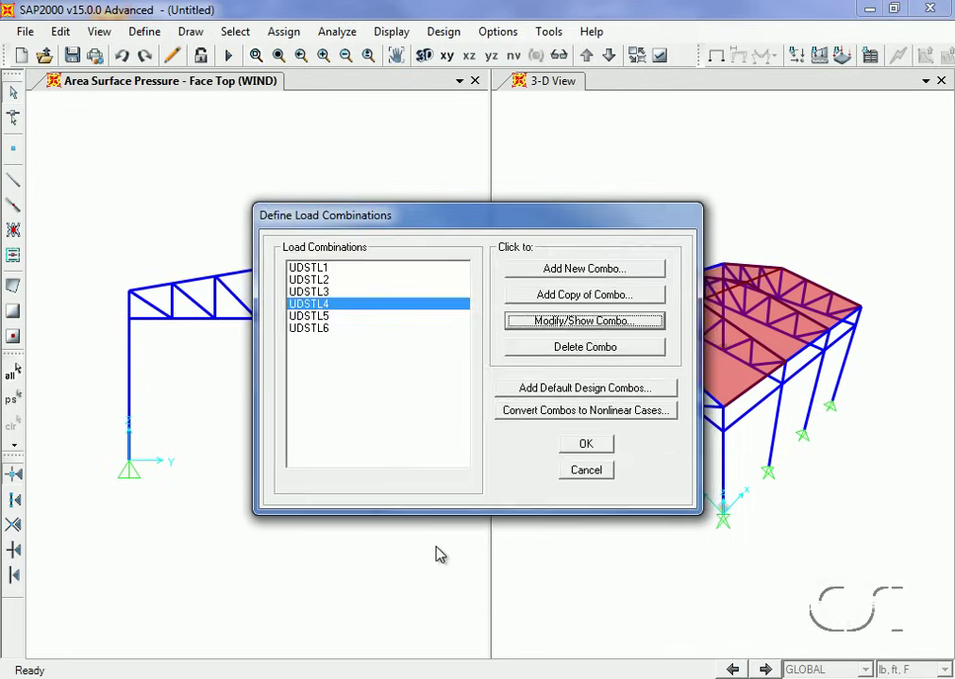
left_click(586, 447)
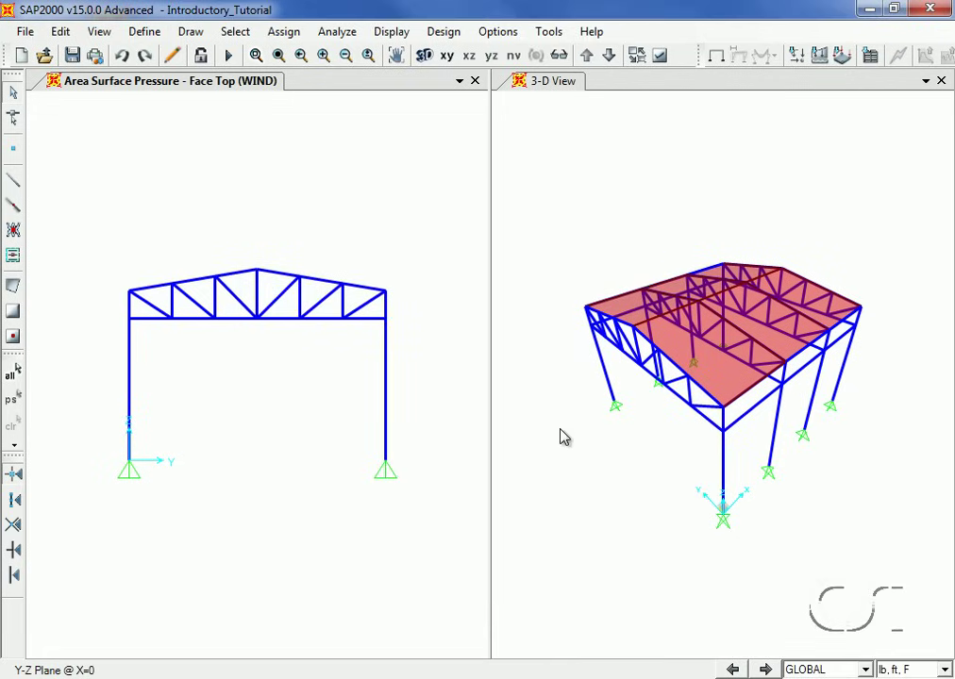
Set the MODAL case to Do Not Run and run the analysis for the DEAD, LIVE and WIND cases.
left_click(336, 34)
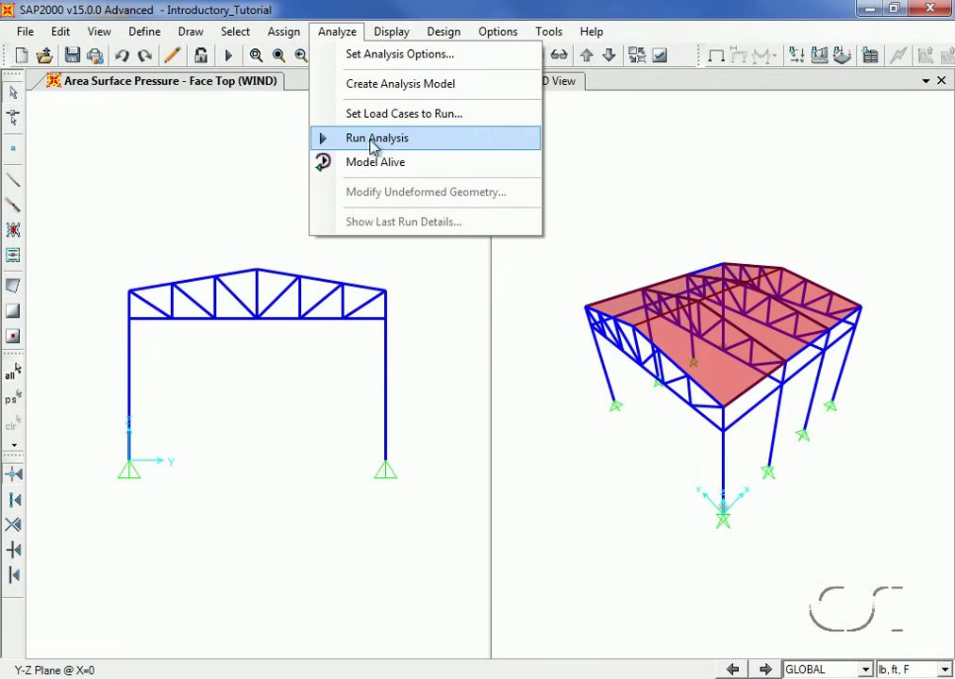
left_click(418, 143)
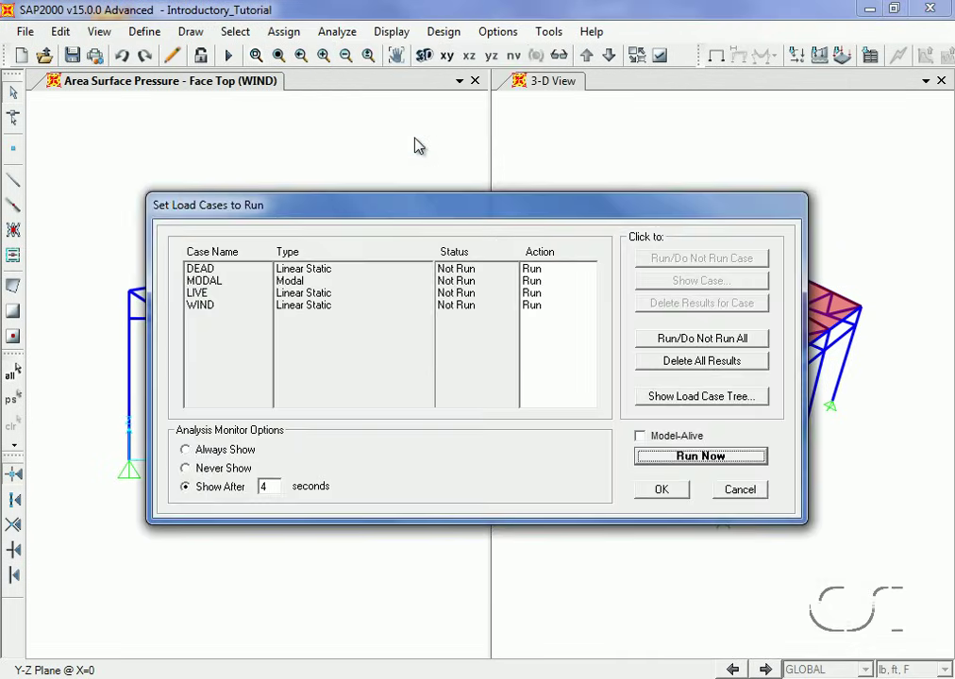
left_click(224, 282)
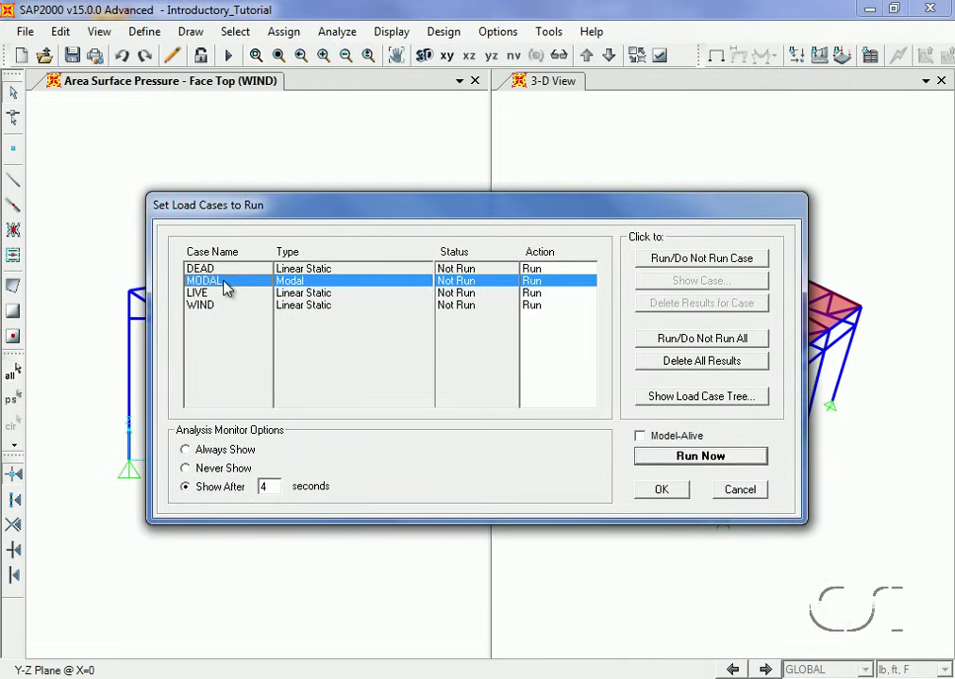
left_click(665, 262)
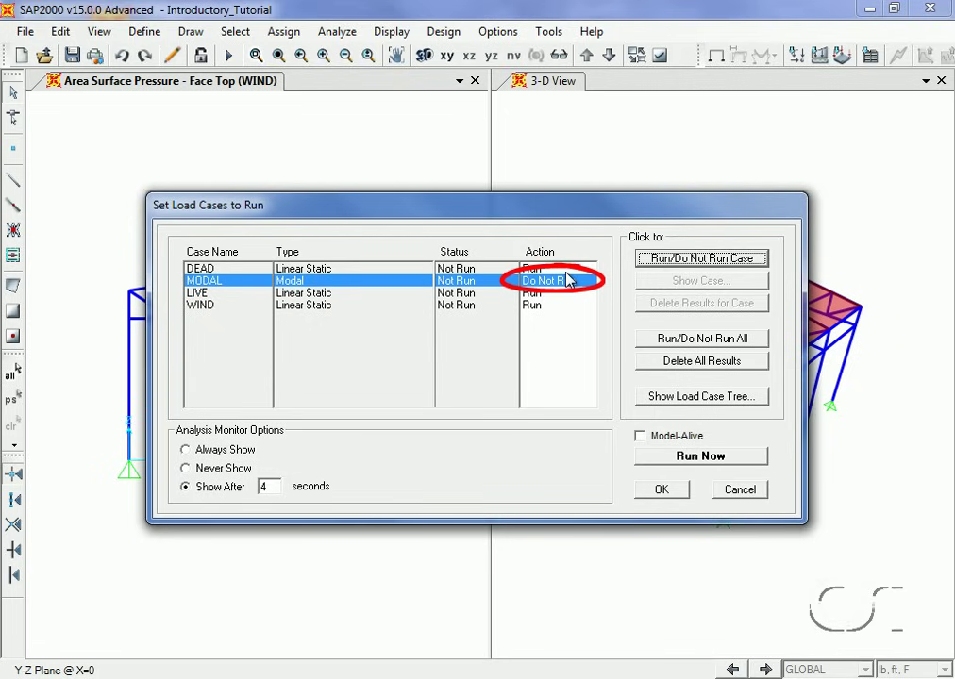
left_click(695, 463)
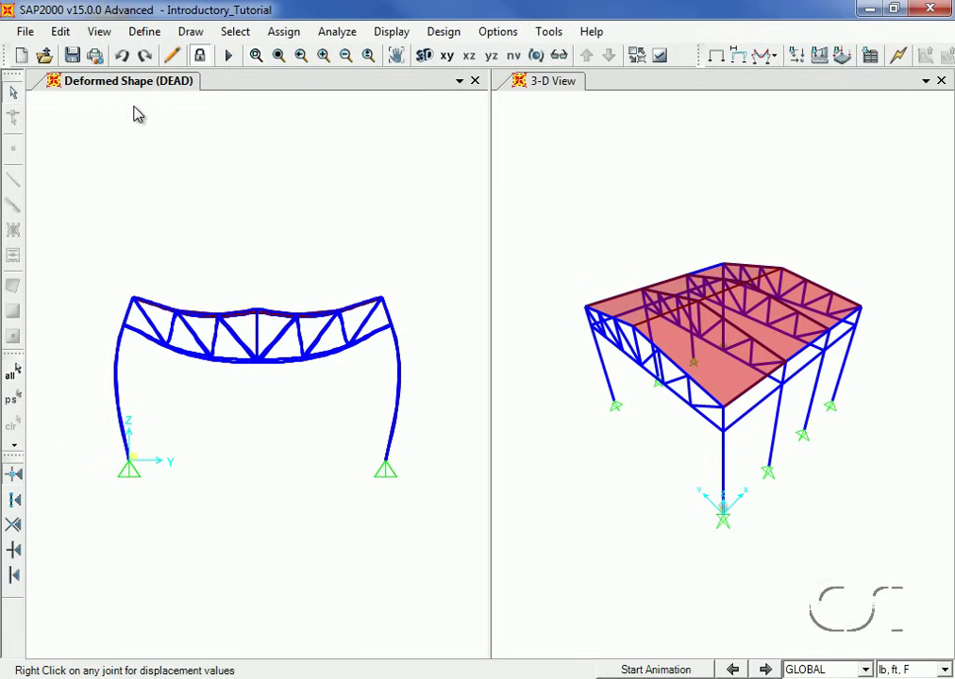
Display the frame axial force diagram for the DEAD case with automatic scaling and filled diagrams.
left_click(396, 34)
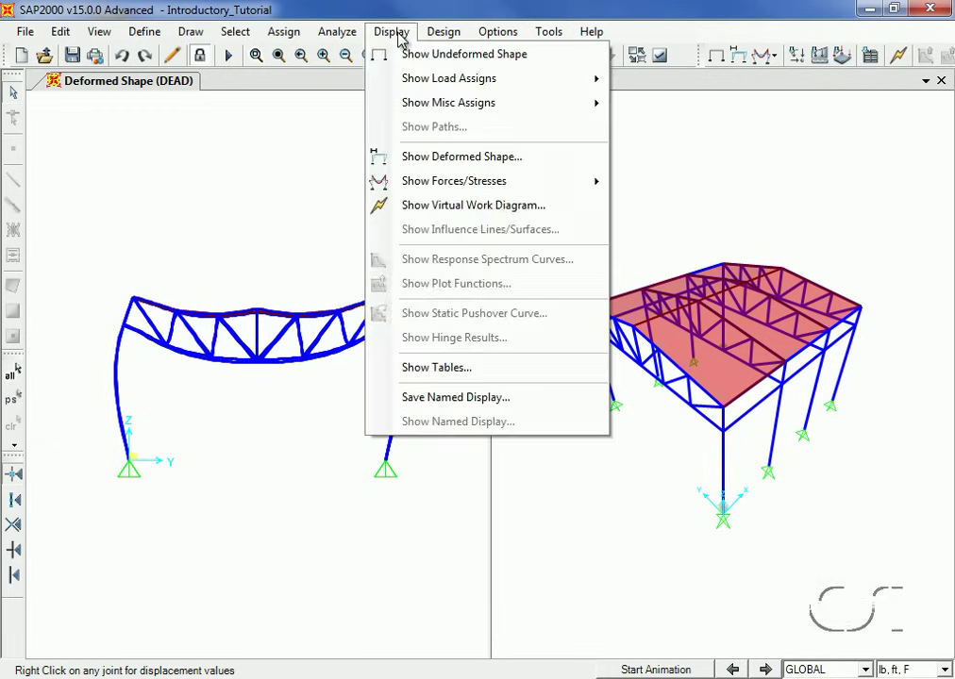
mouse_move(424, 183)
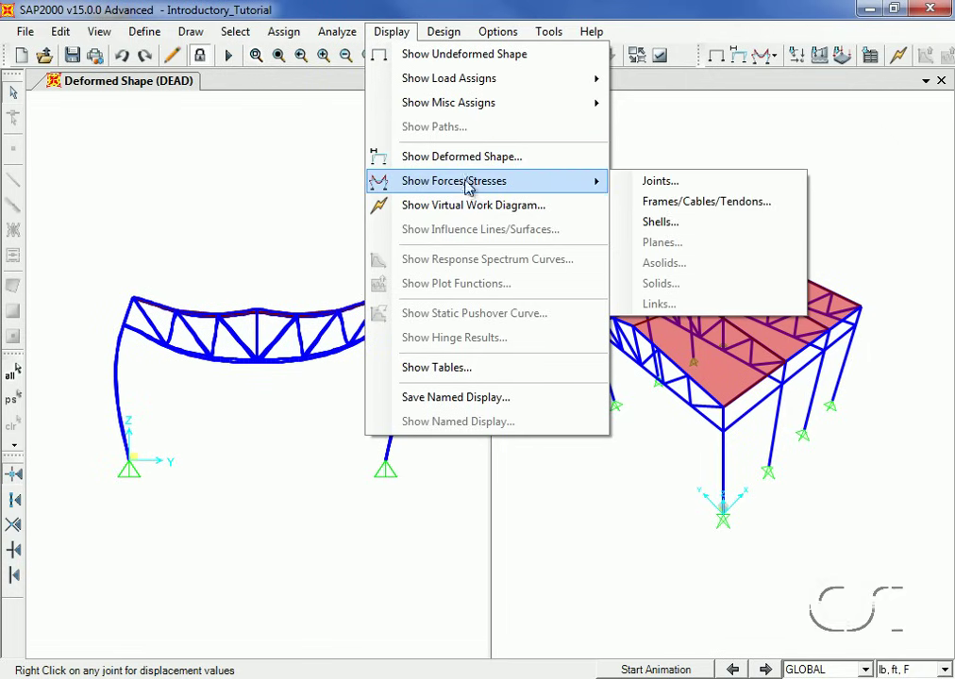
left_click(790, 210)
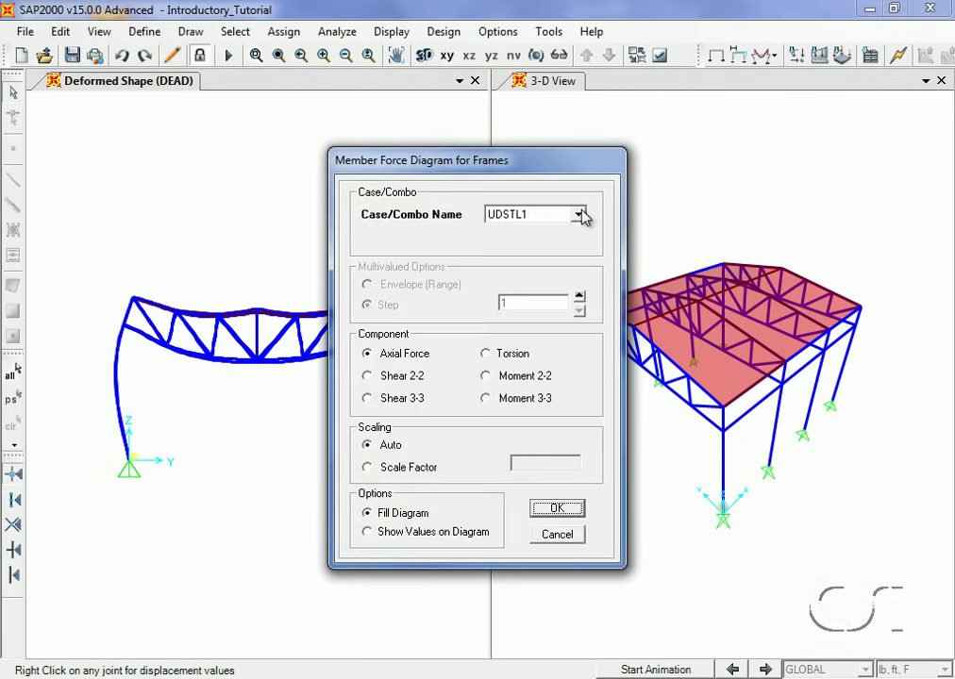
left_click(578, 214)
left_click(581, 232)
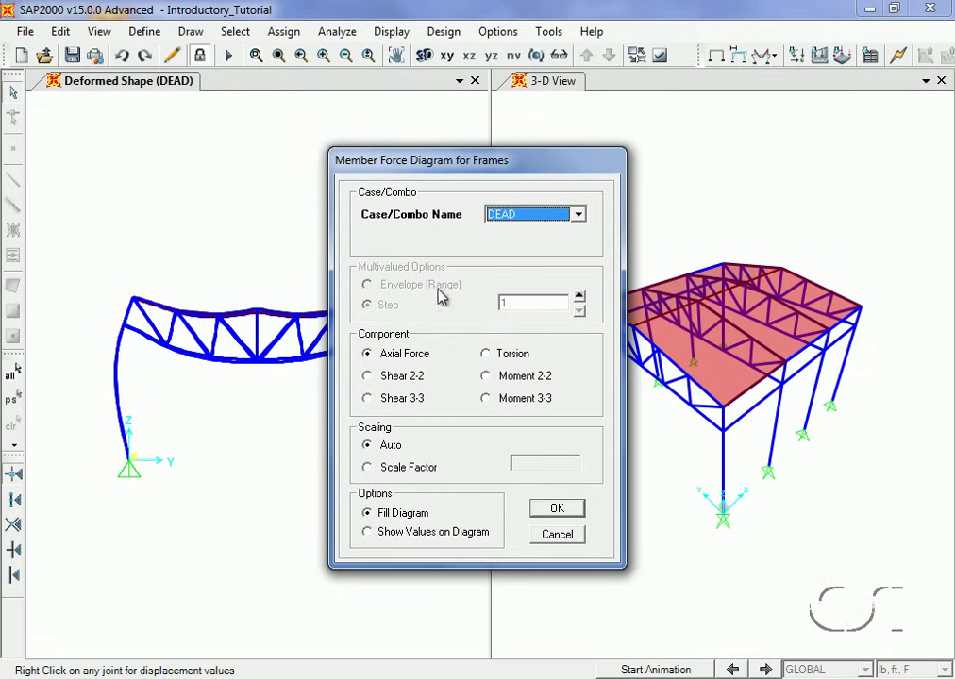
left_click(556, 508)
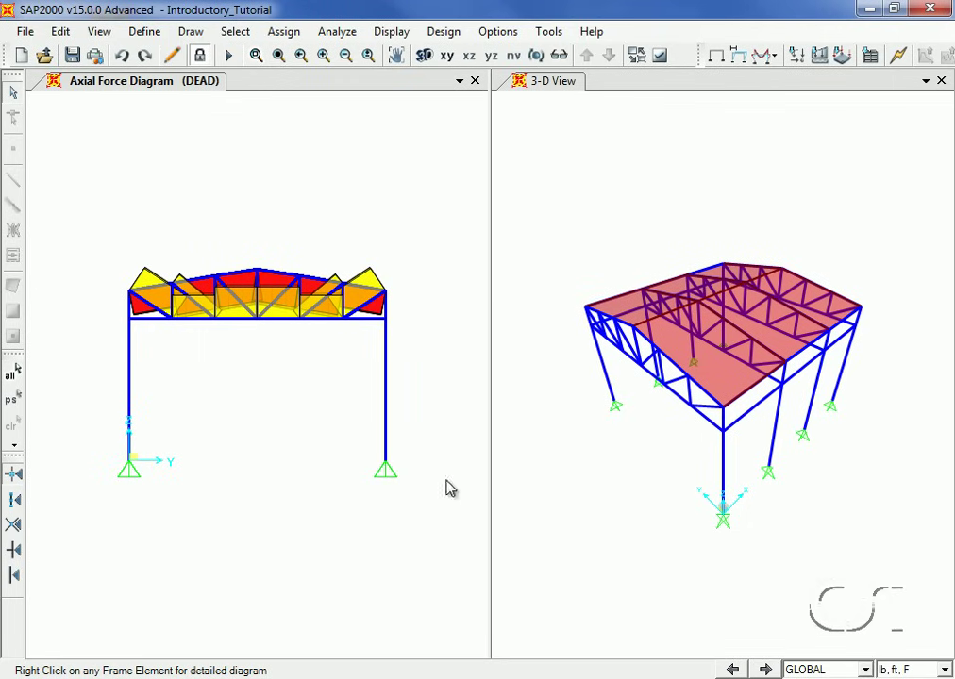
Examine the axial force and torsion along the truss's bottom chord in its detailed frame diagrams.
right_click(238, 325)
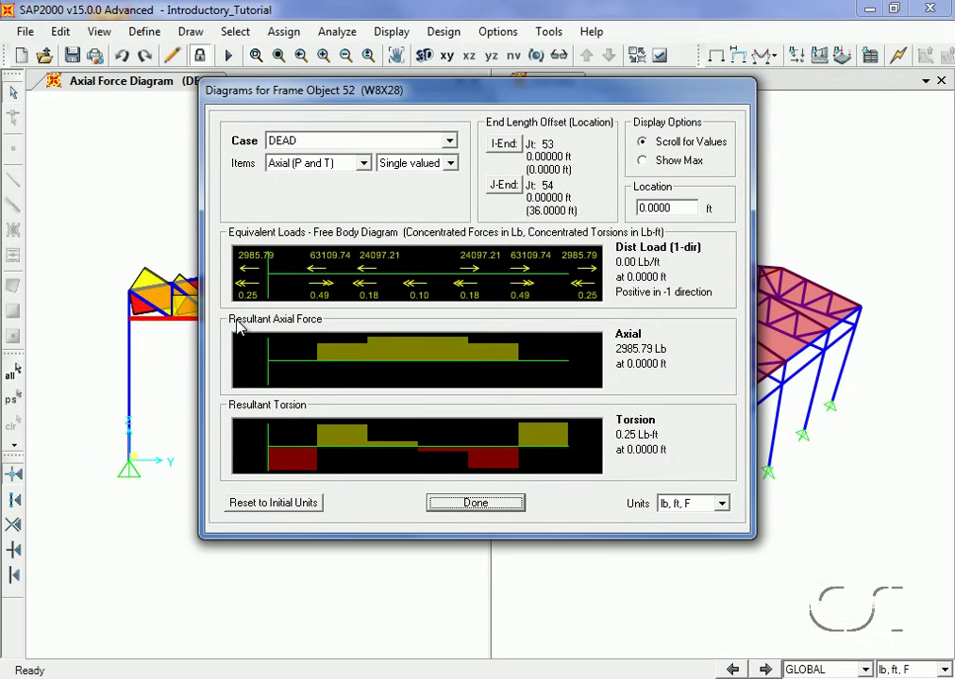
left_click_drag(313, 391, 507, 406)
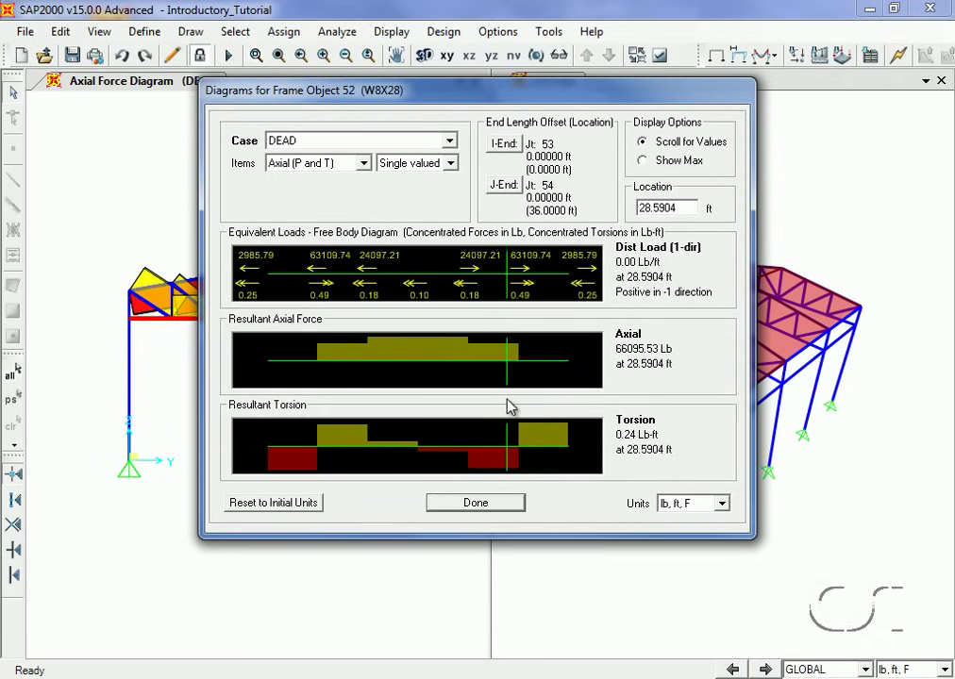
left_click(476, 503)
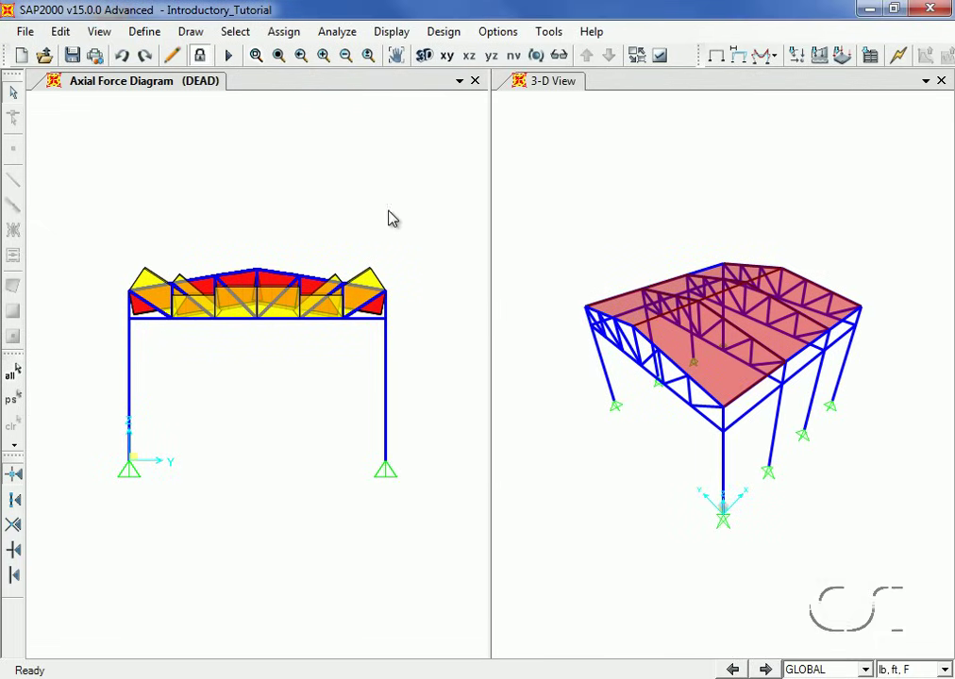
Display the deformed shape for the LIVE case and check the joint displacements at the bottom chord's midspan.
left_click(391, 32)
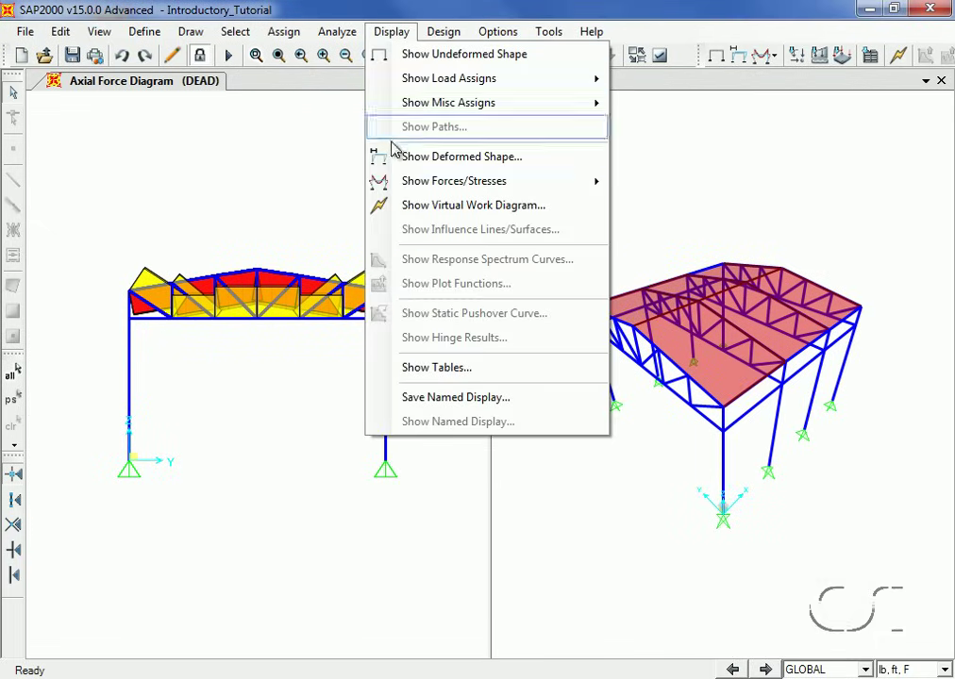
left_click(481, 160)
left_click(487, 143)
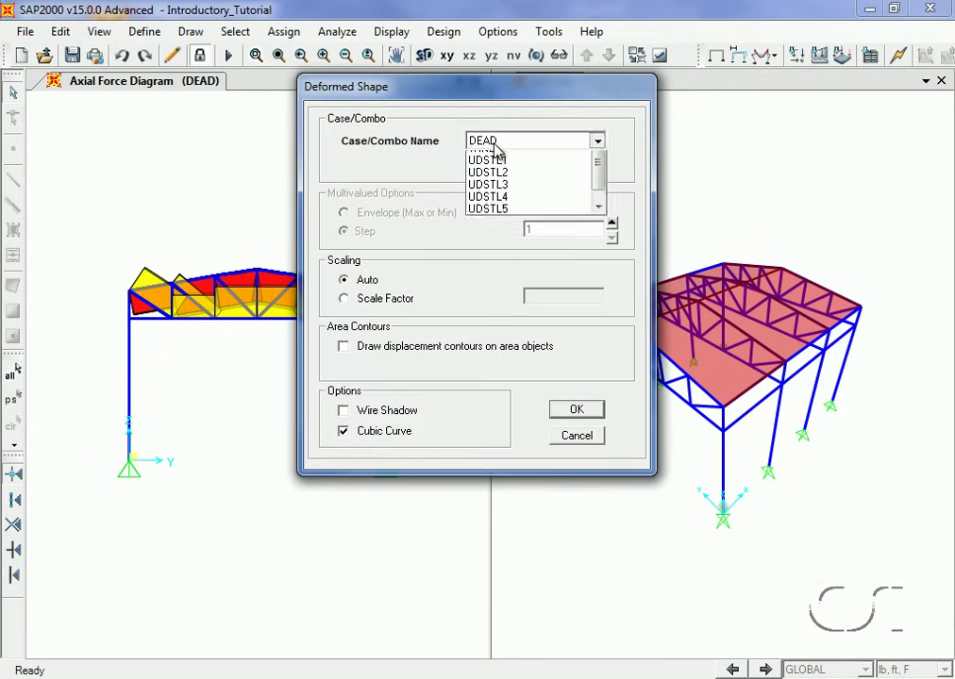
left_click(491, 171)
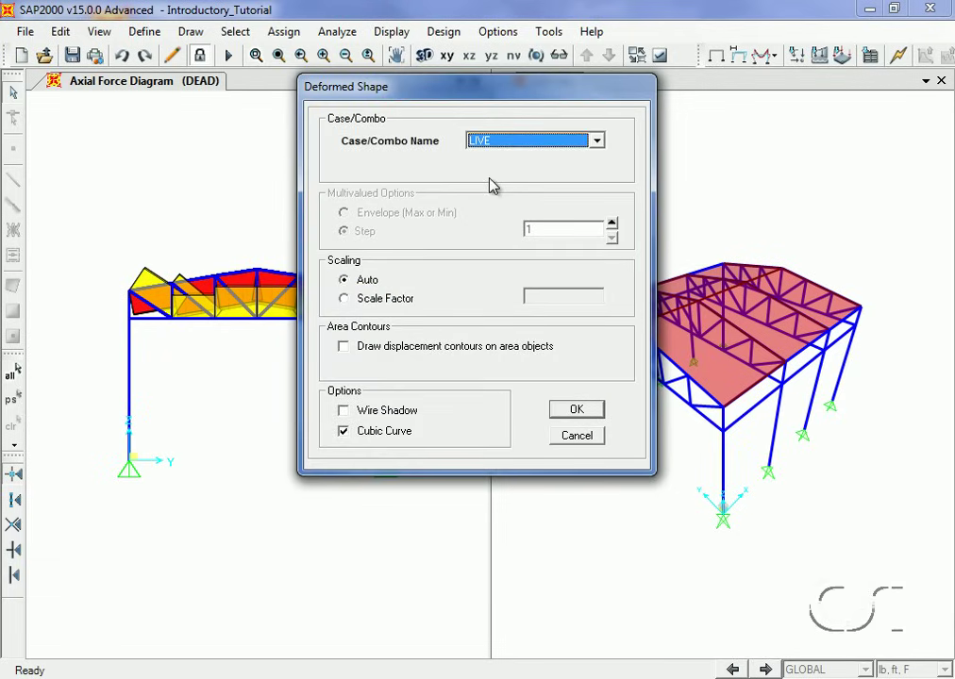
left_click(576, 411)
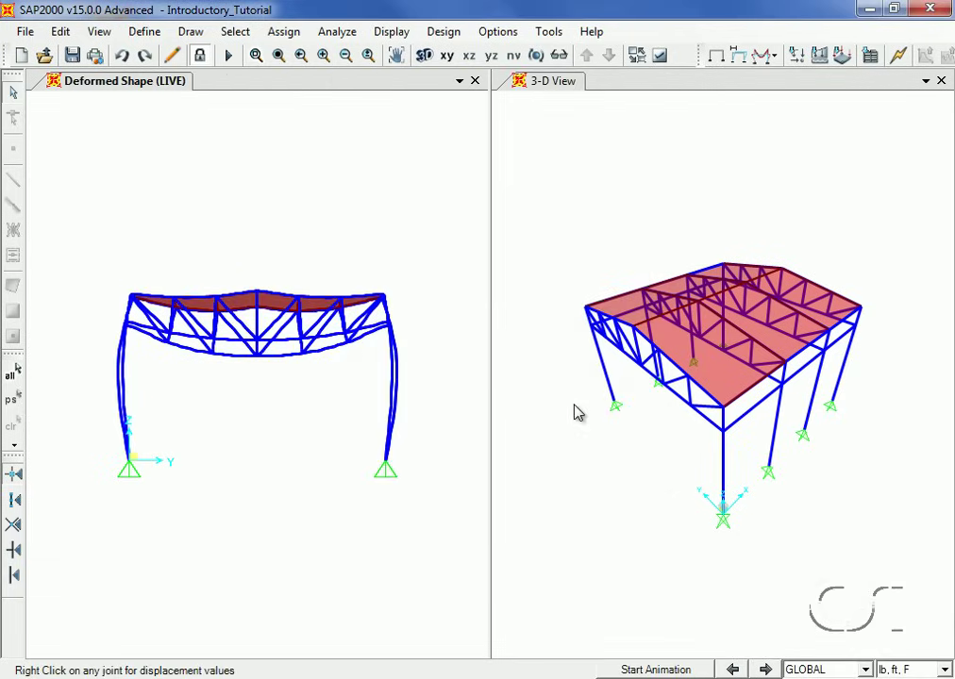
right_click(262, 367)
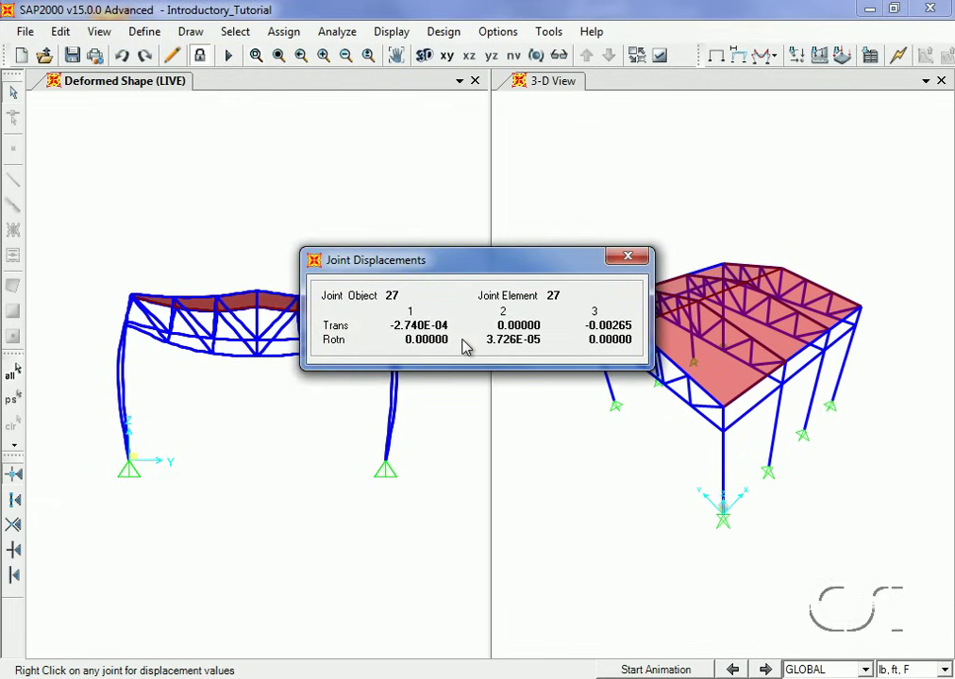
left_click(624, 261)
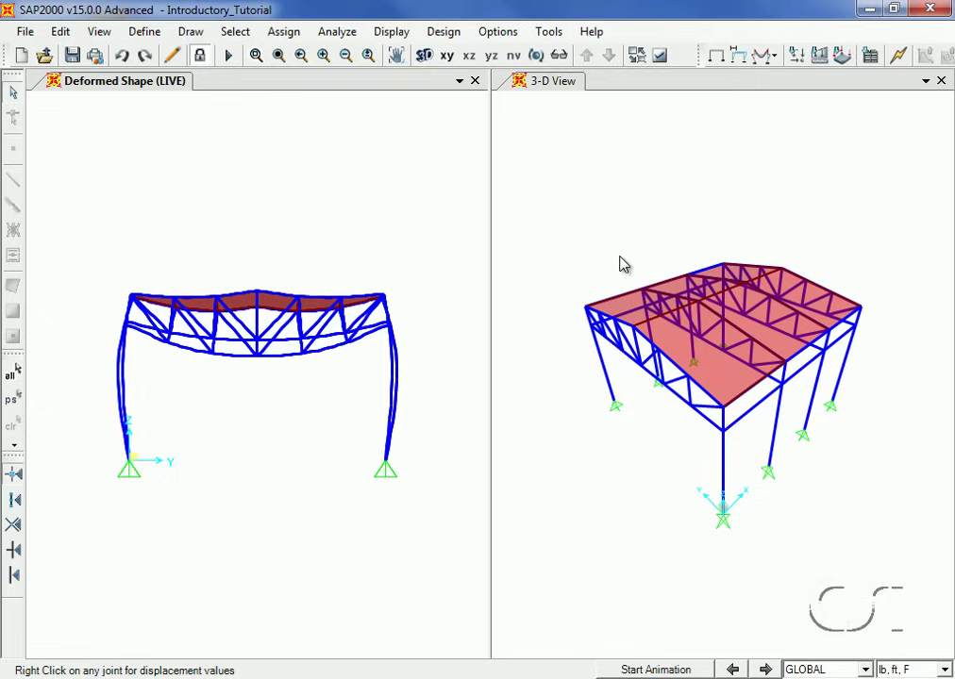
Review the steel frame design preferences for AISC360-05/IBC2006 and accept them as they are.
left_click(443, 32)
mouse_move(445, 56)
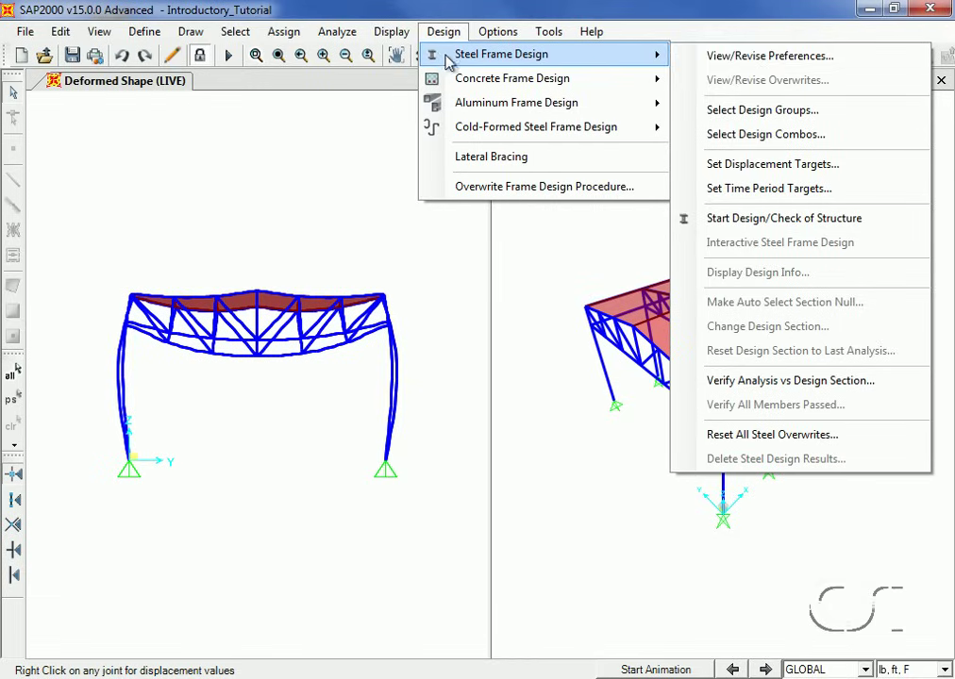
left_click(735, 58)
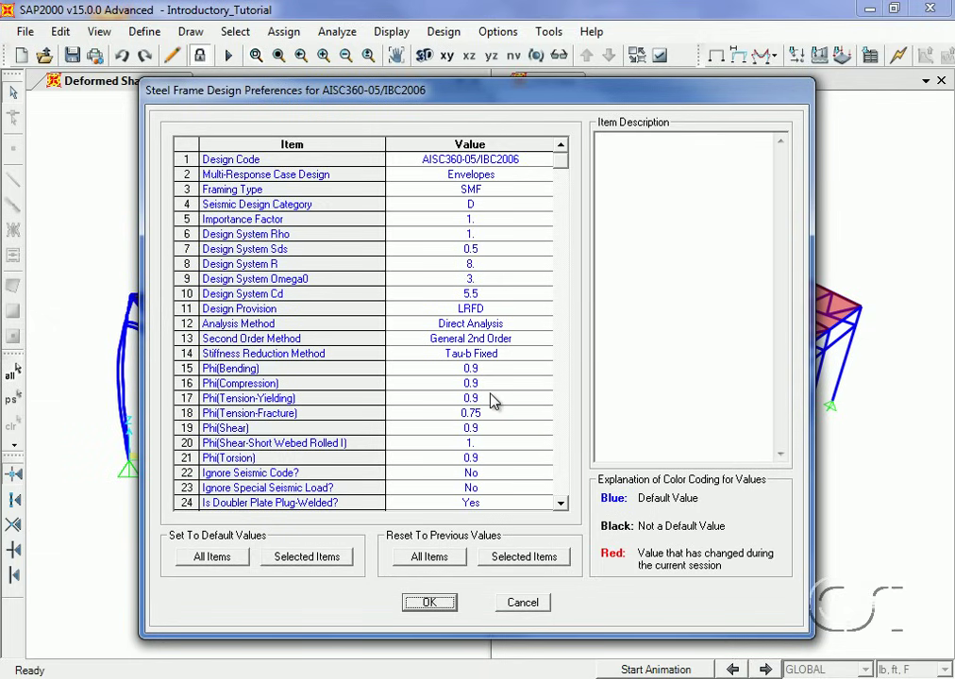
left_click(430, 604)
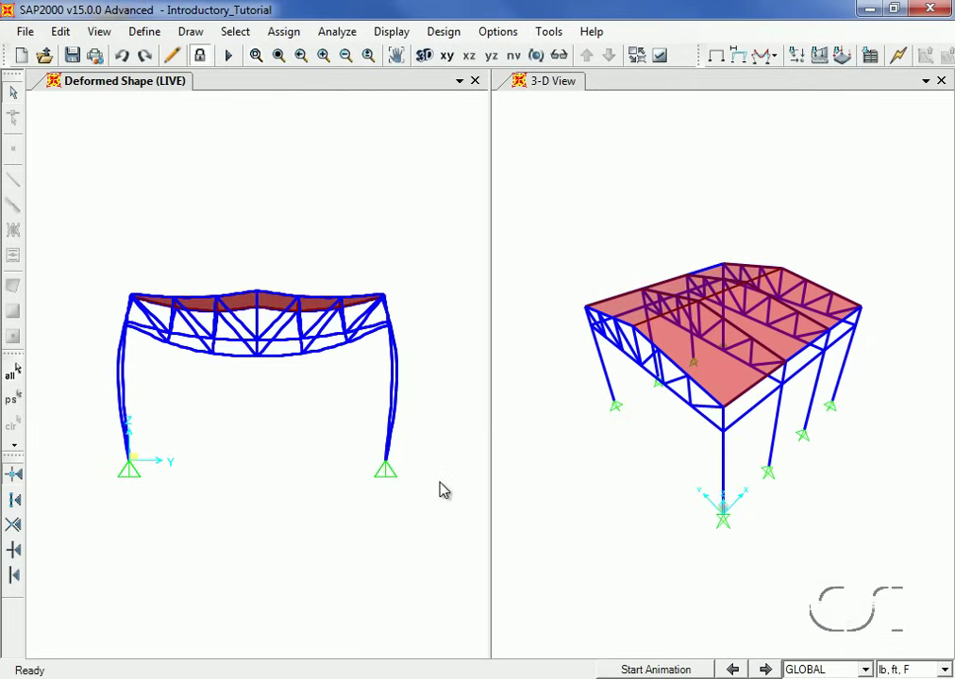
Run the steel frame design and check of the structure.
left_click(445, 33)
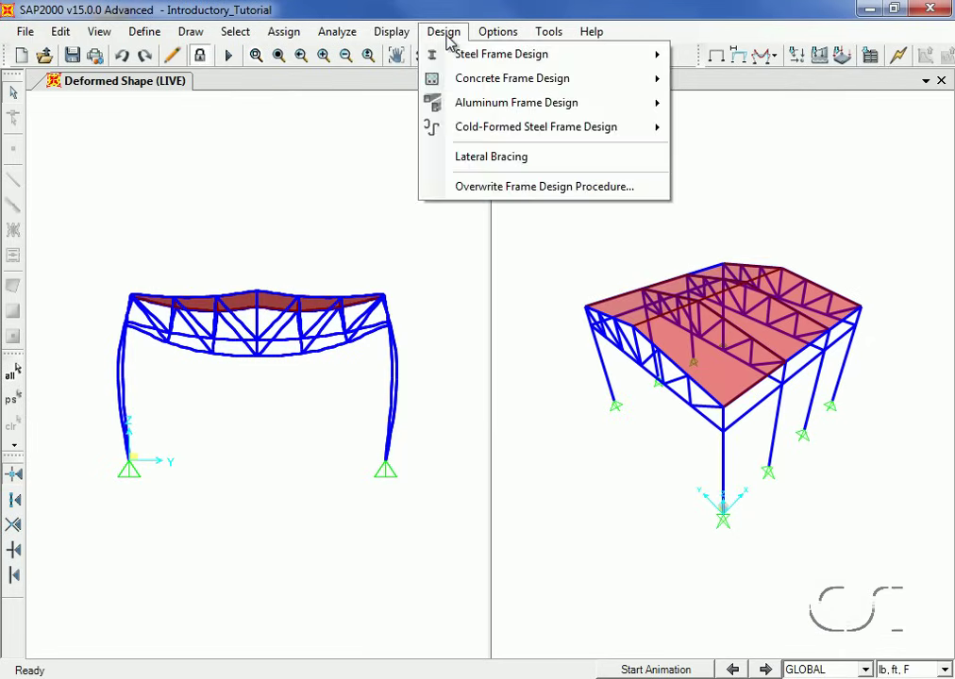
mouse_move(463, 53)
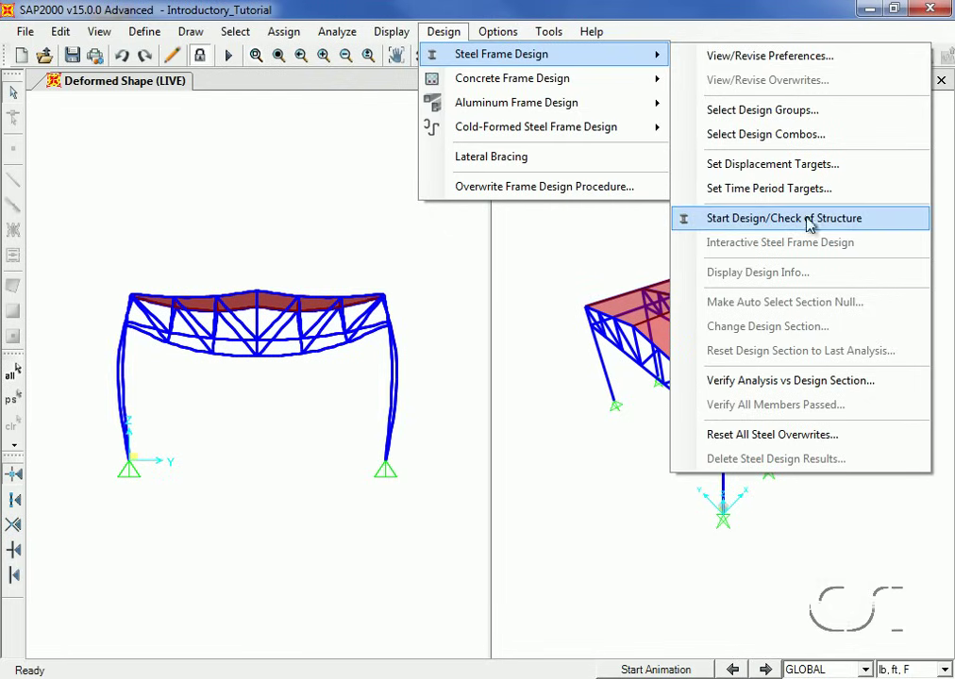
left_click(756, 226)
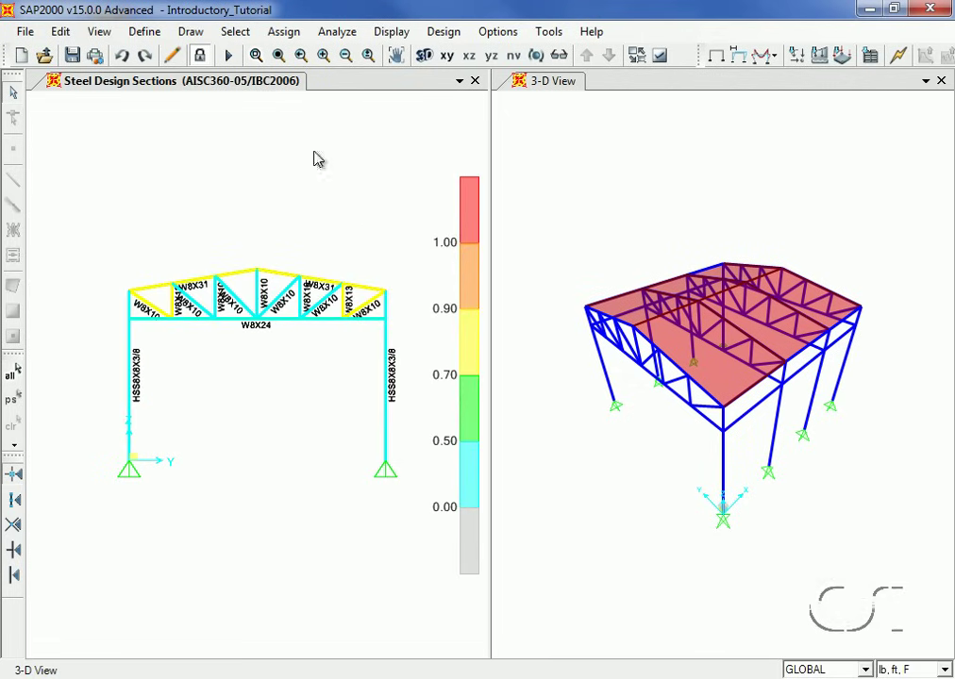
Inspect the truss's designed sections, and review the bottom chord's detailed steel stress check for combination DSTL1 at station 24.
left_click(256, 54)
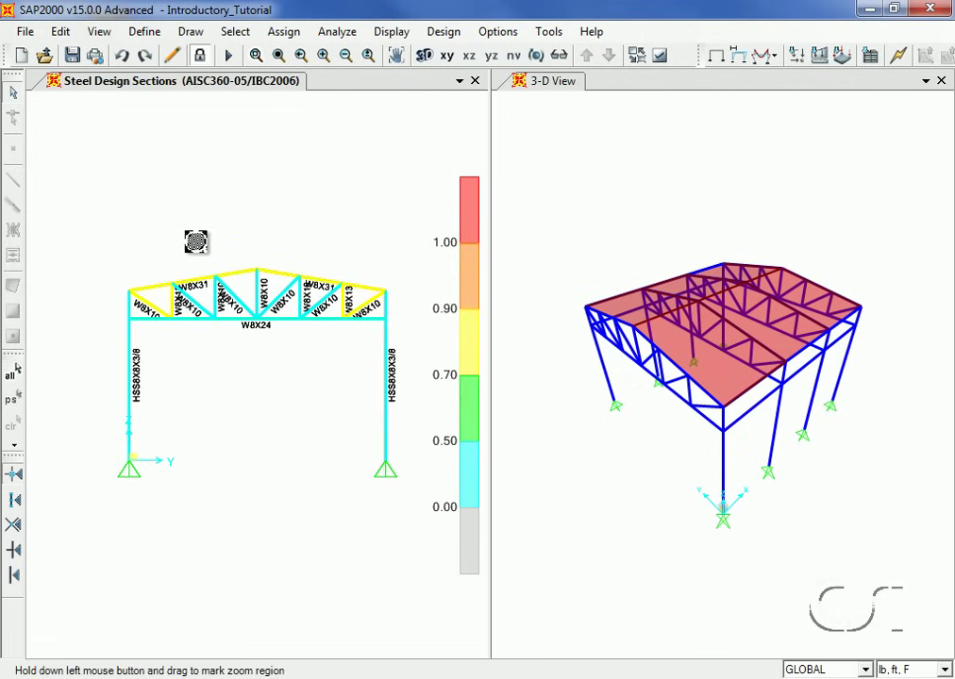
left_click_drag(167, 257, 328, 363)
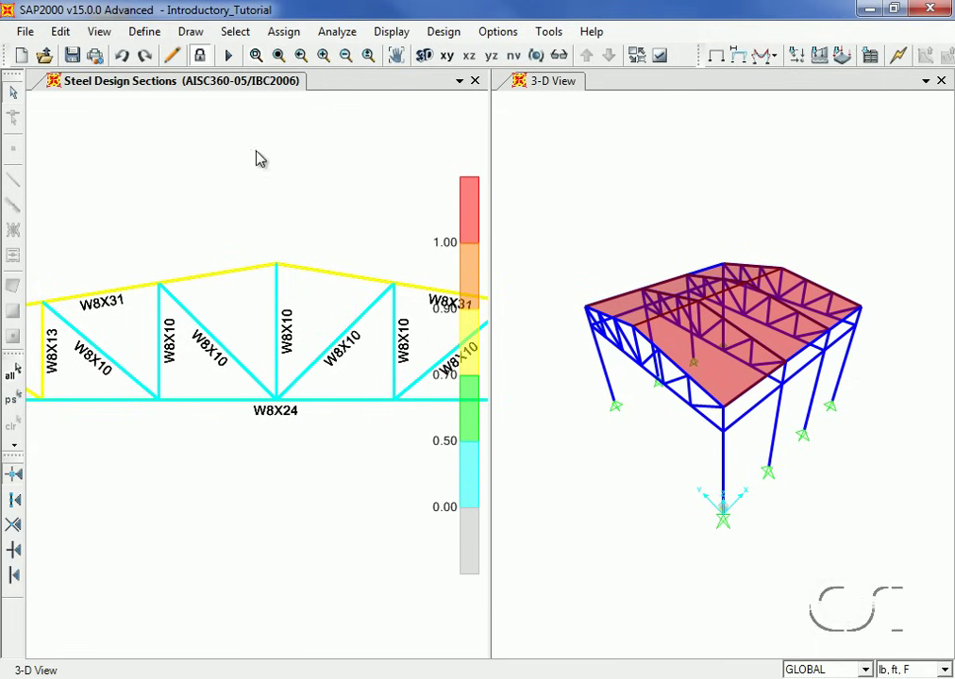
left_click(278, 57)
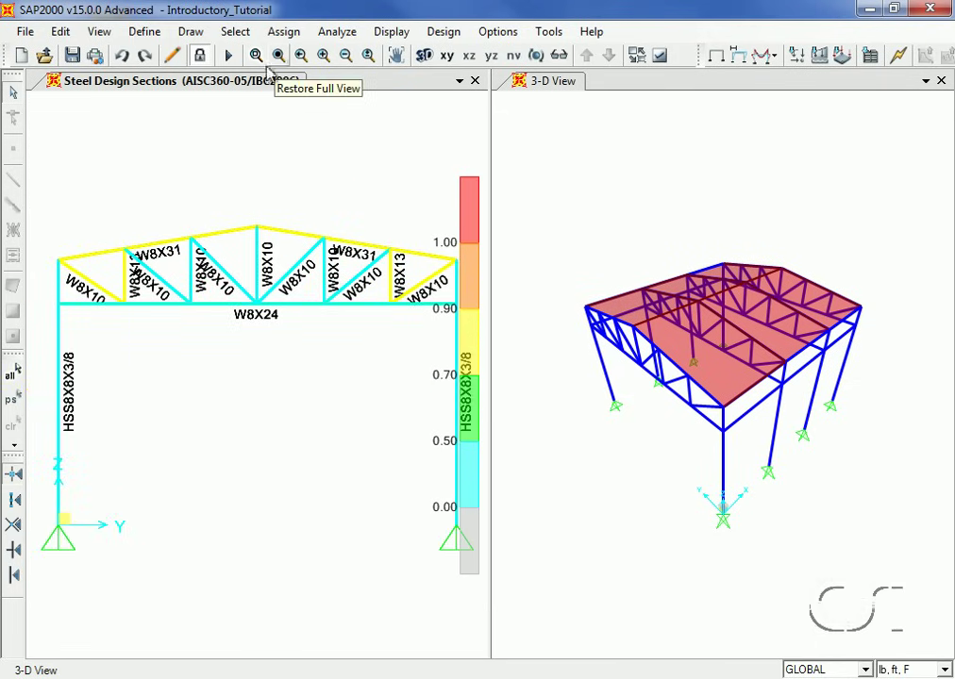
right_click(225, 314)
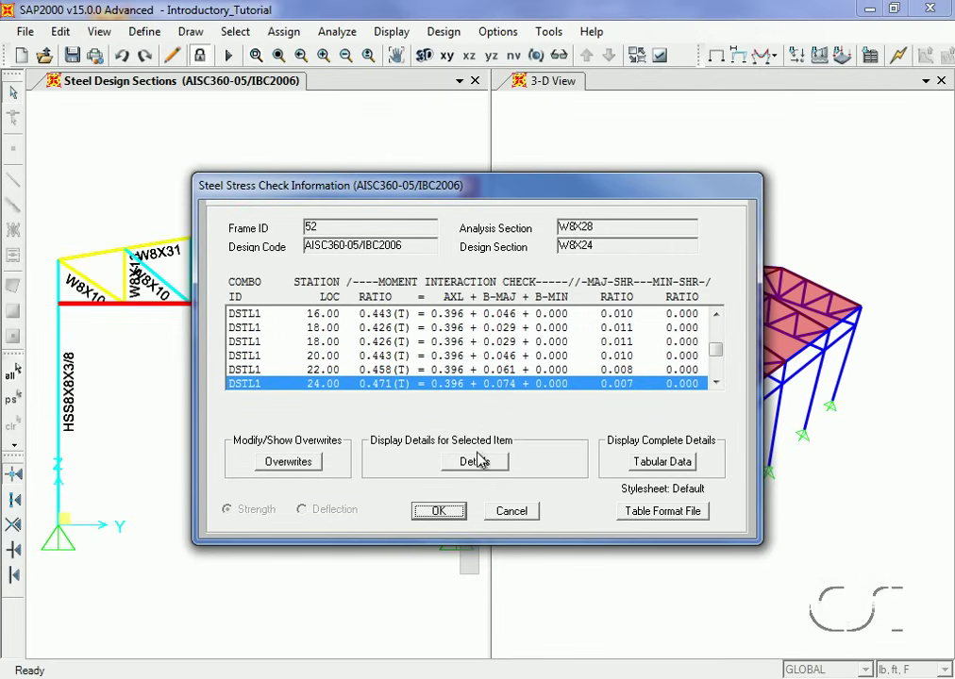
left_click(476, 462)
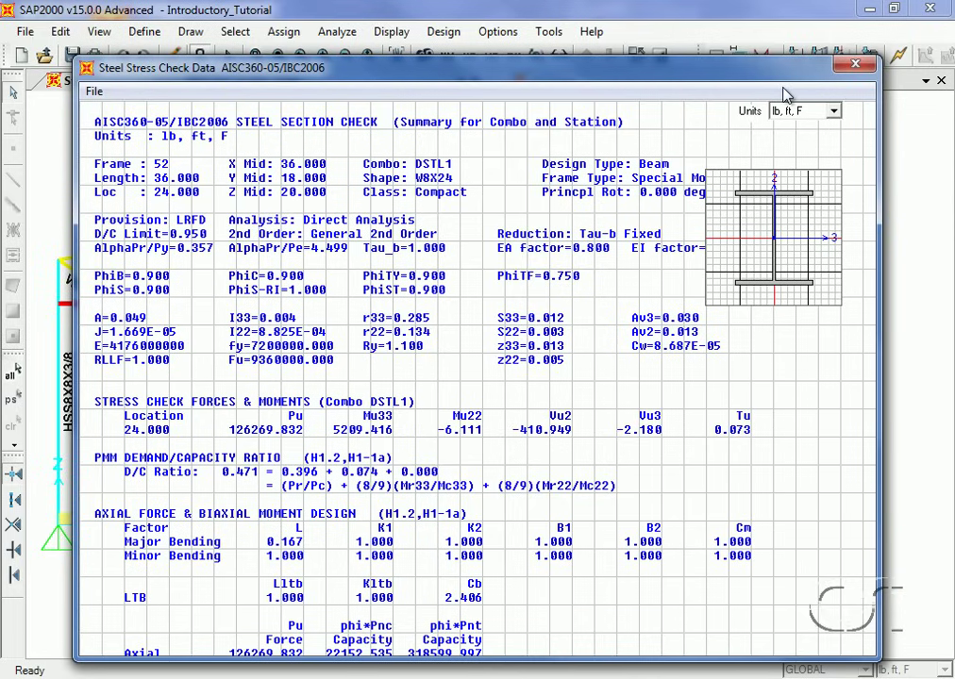
left_click(855, 67)
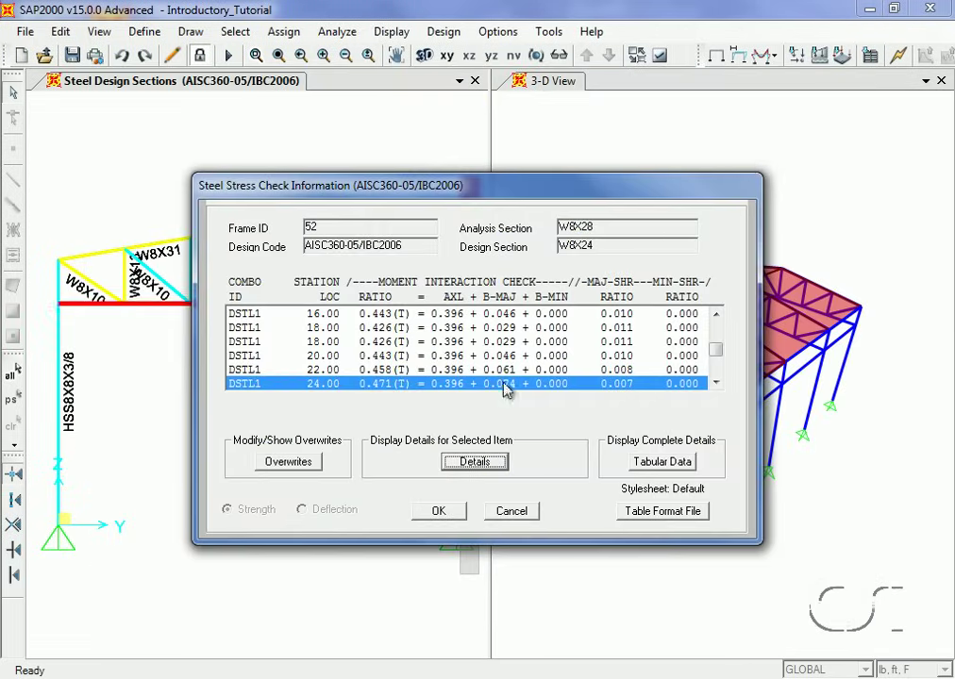
left_click(440, 511)
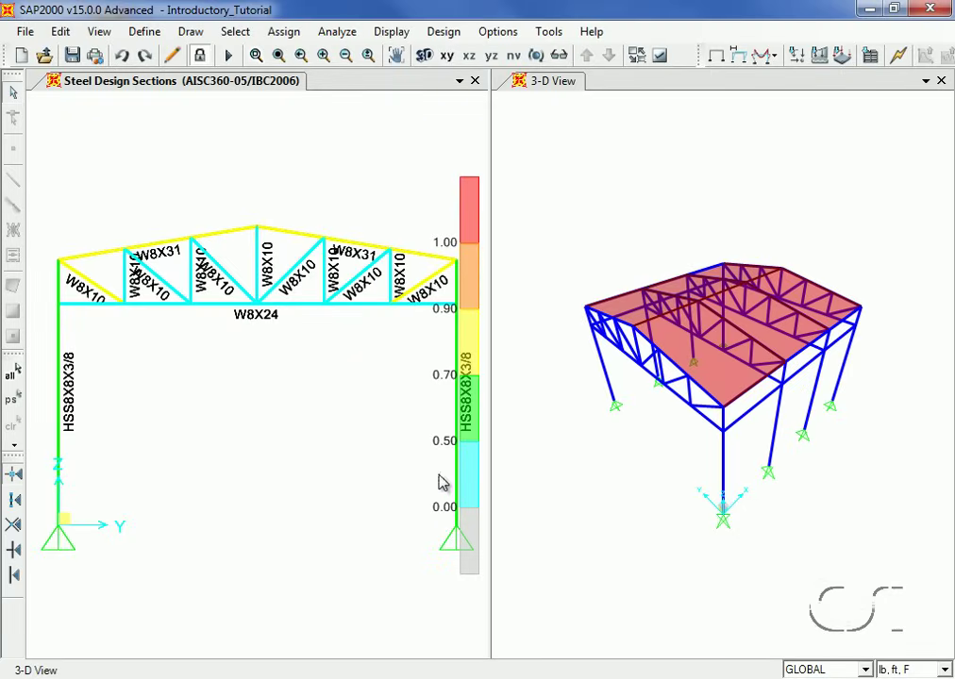
Verify the analysis sections against the design sections for all steel frames.
left_click(444, 33)
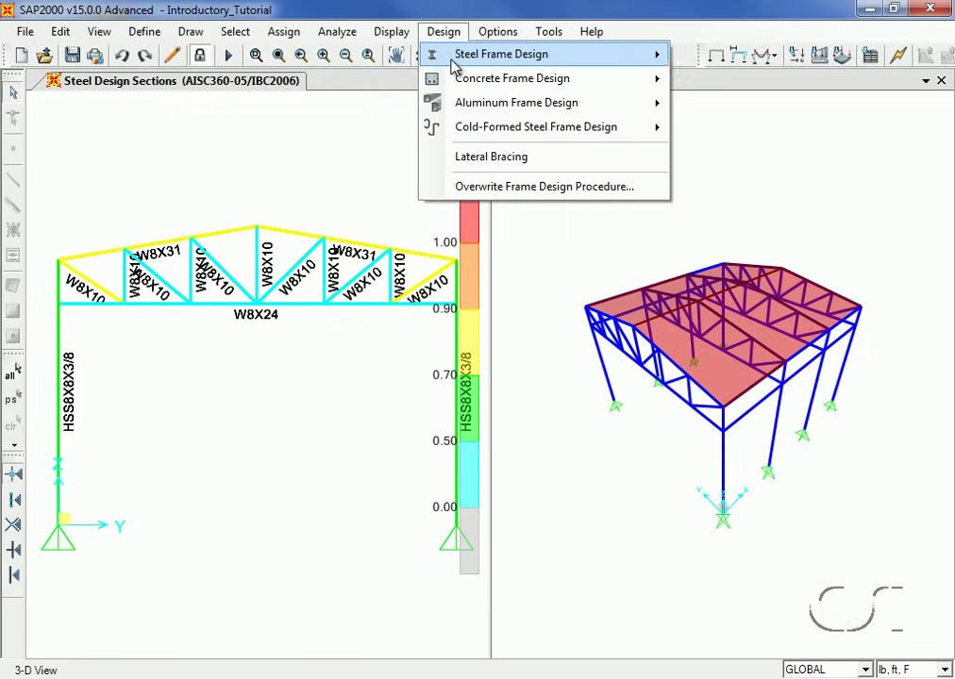
mouse_move(566, 55)
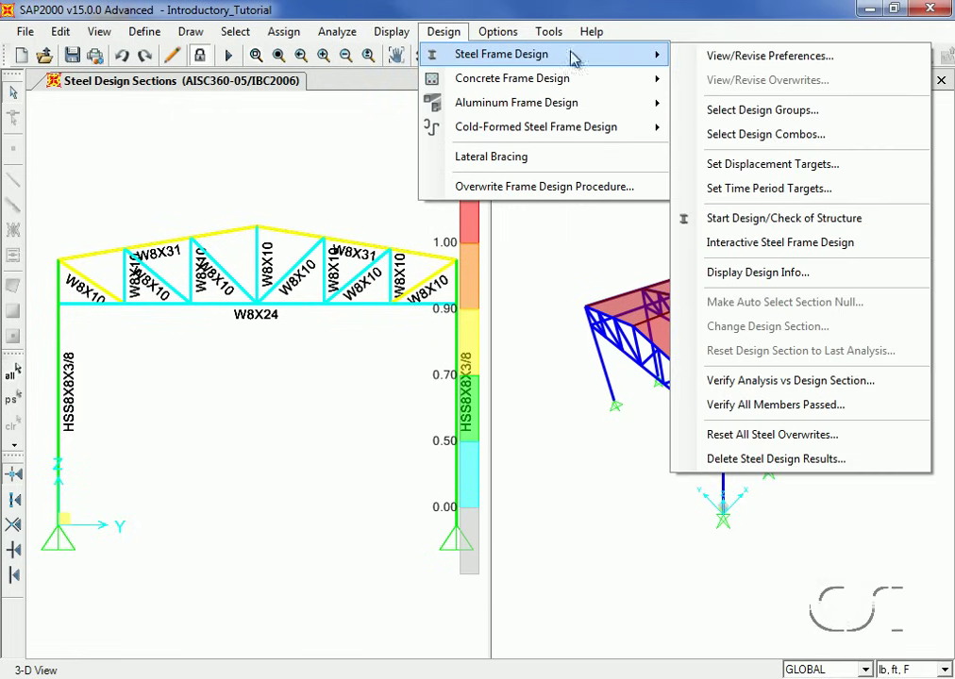
left_click(789, 380)
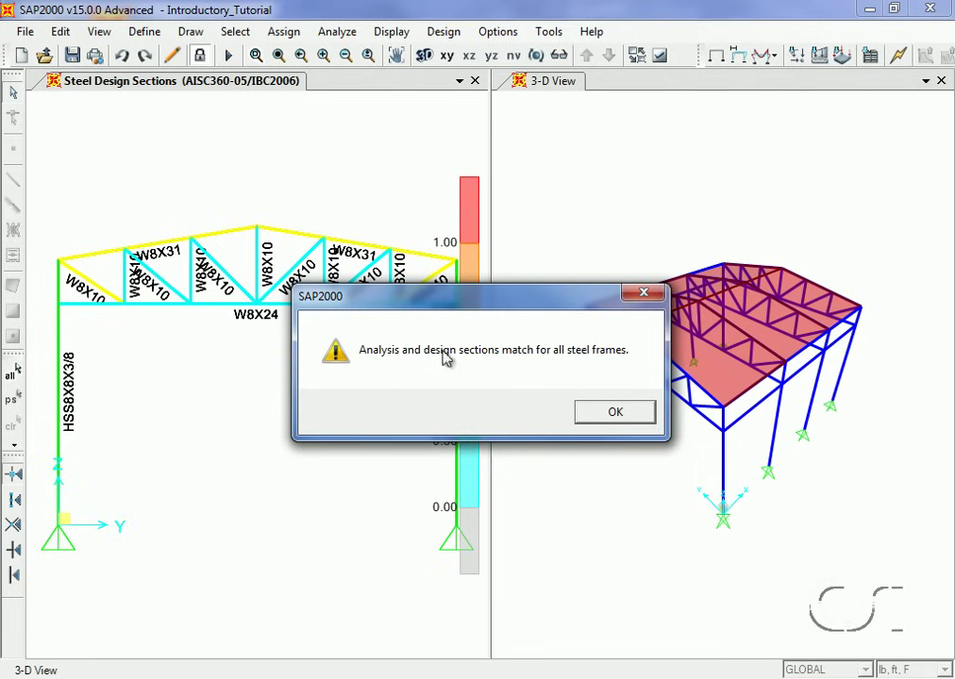
left_click(614, 414)
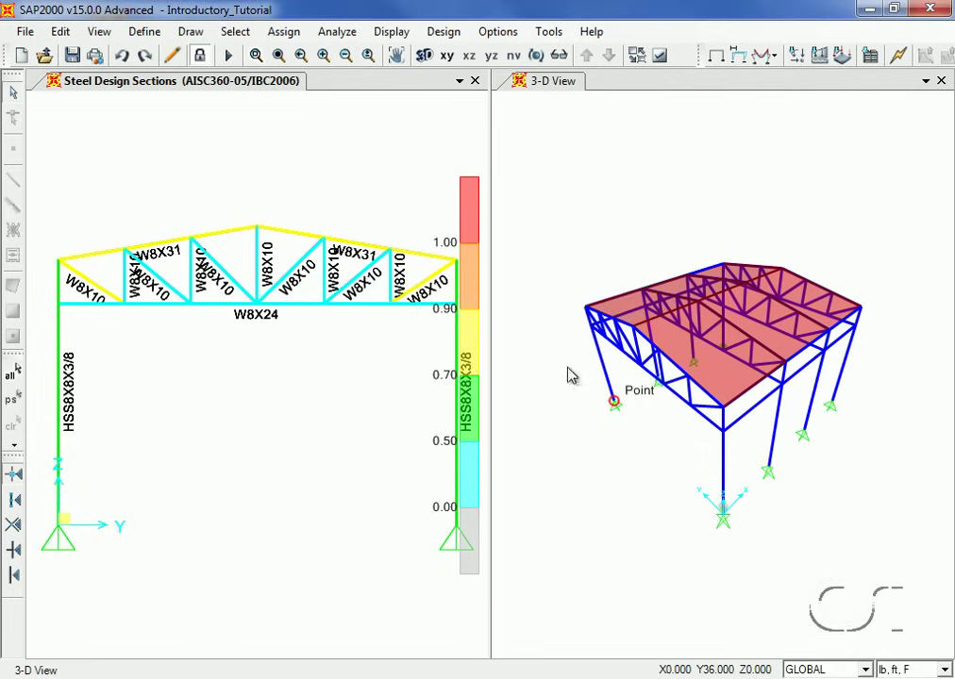
Verify whether all steel members pass the stress/capacity check.
left_click(445, 32)
mouse_move(457, 57)
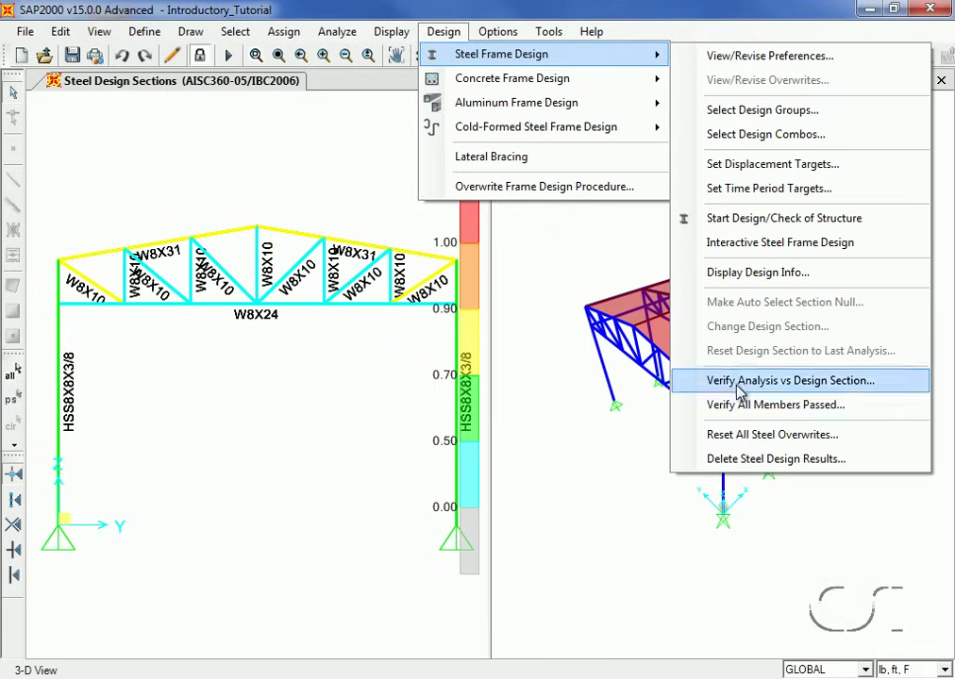
left_click(816, 406)
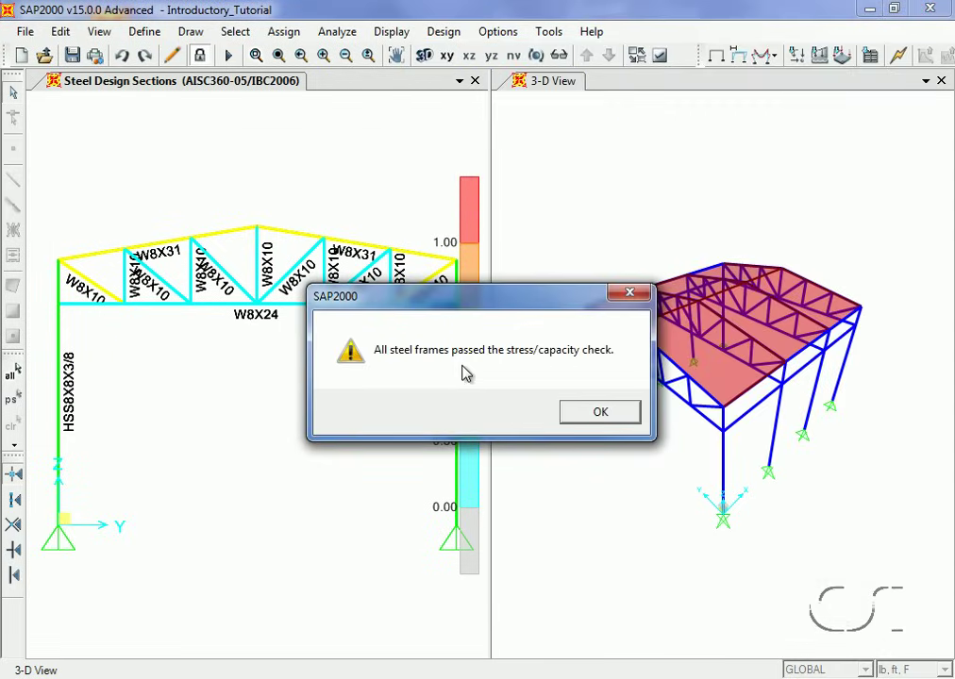
left_click(602, 416)
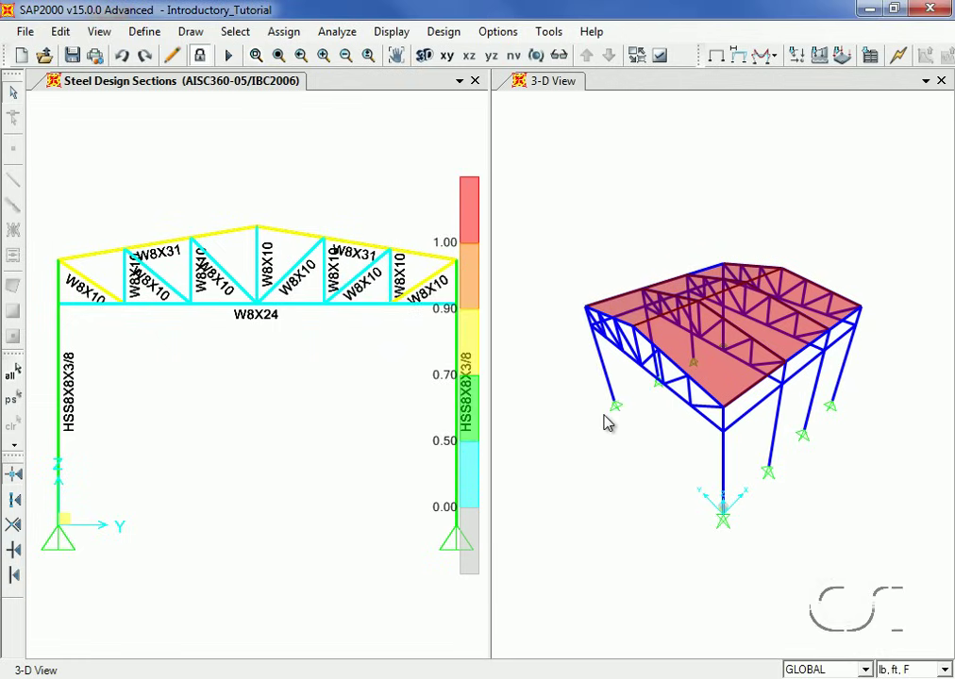